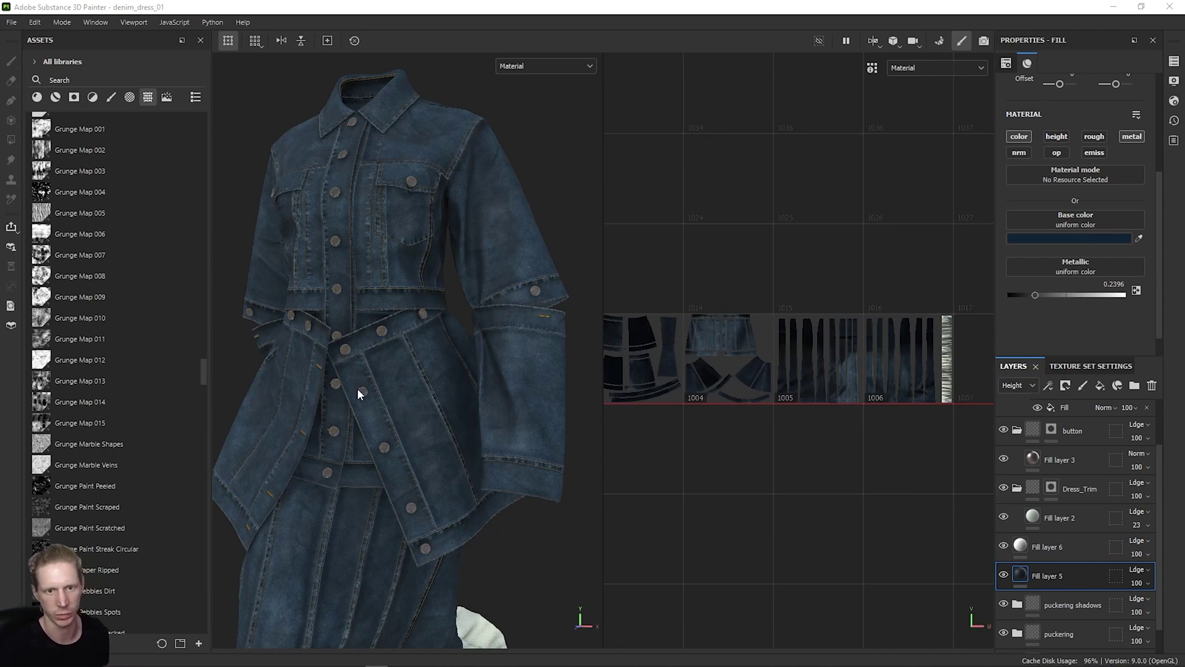
Open the texture export settings for the denim dress project.
scroll(438, 316, down, 2)
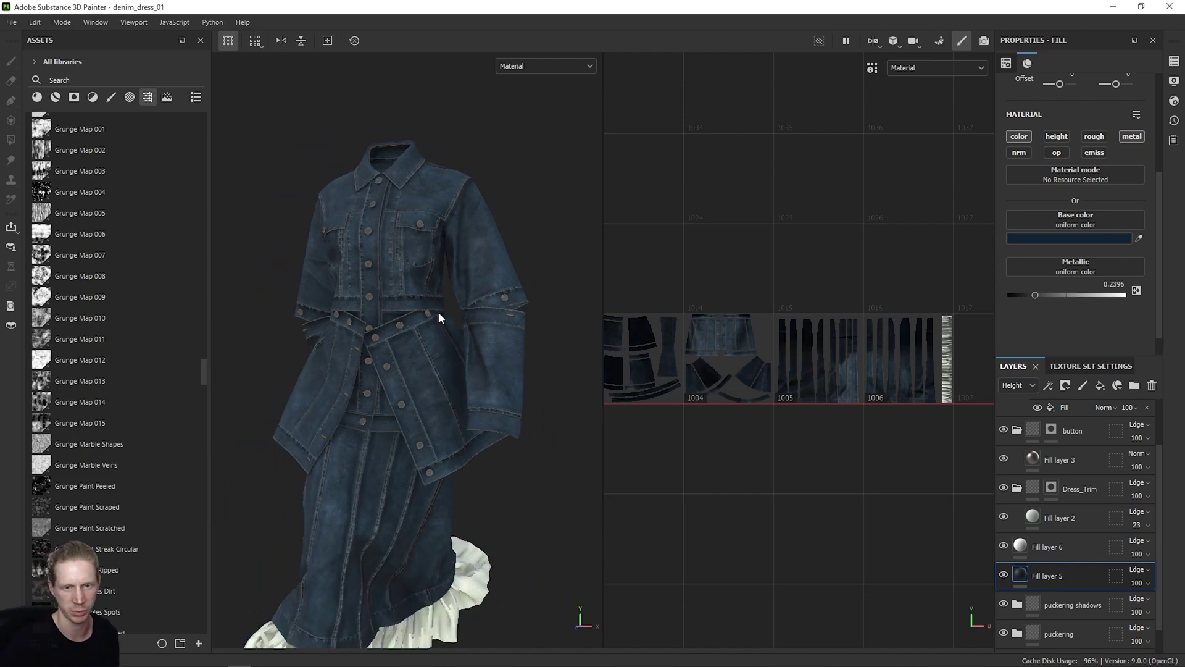
alt+drag(453, 306, 498, 262)
click(12, 23)
click(97, 218)
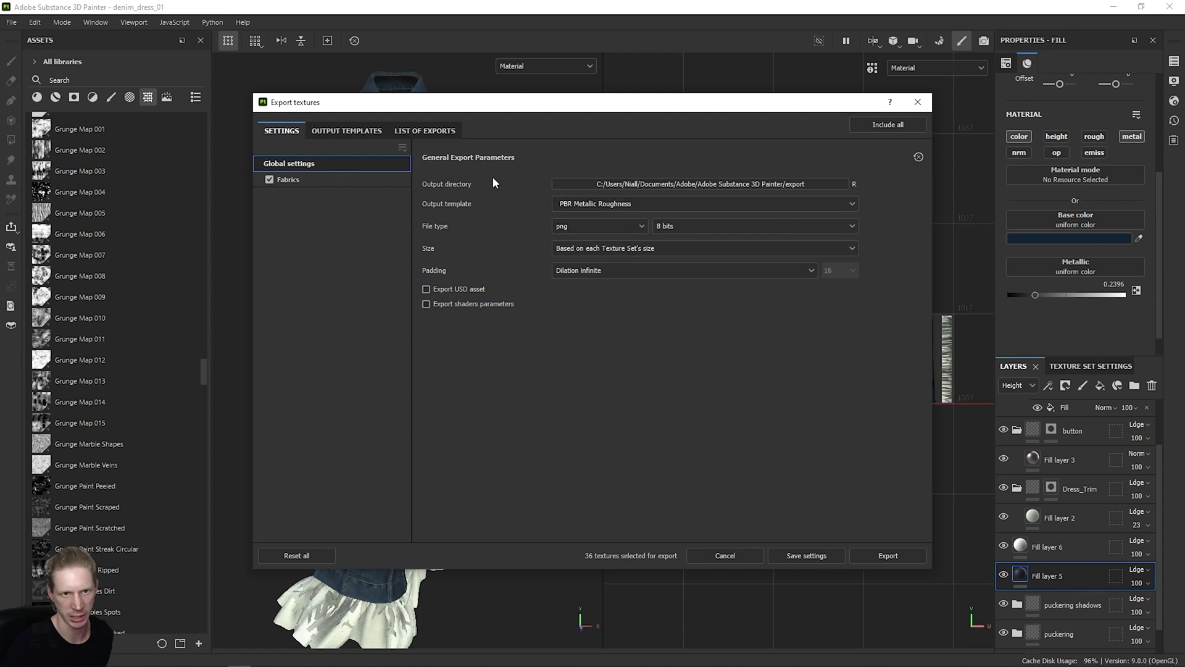
In the PBR Metallic Roughness output template, assign the Normal OpenGL converted map to the normal output's RGB channels.
click(342, 136)
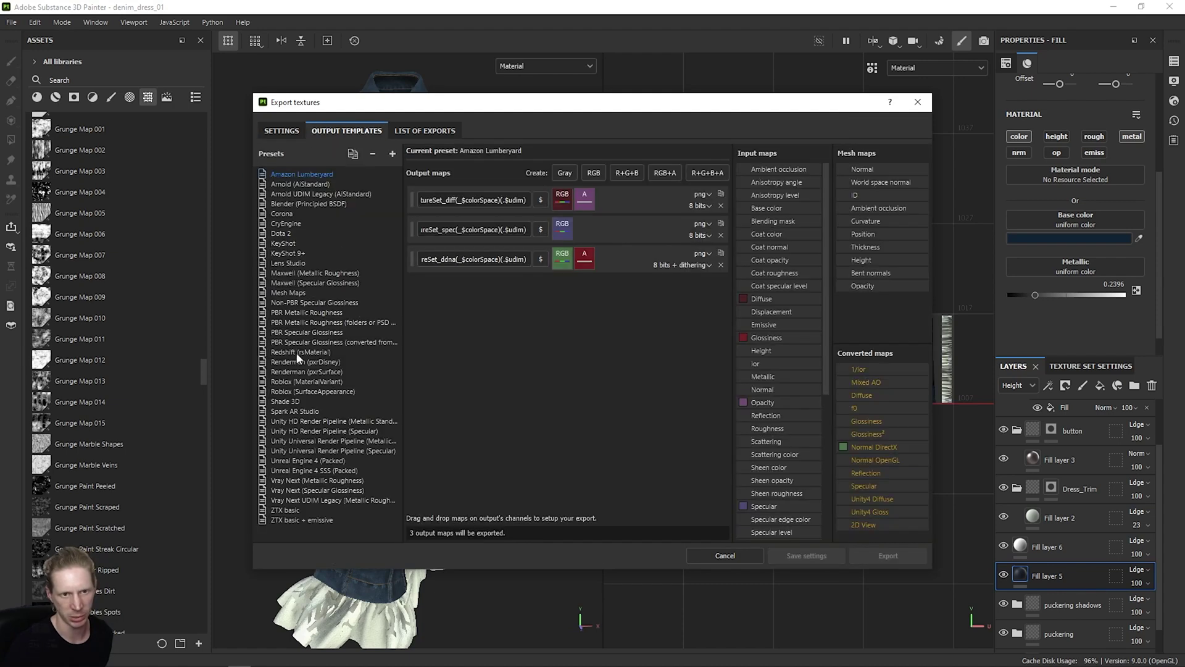
click(312, 313)
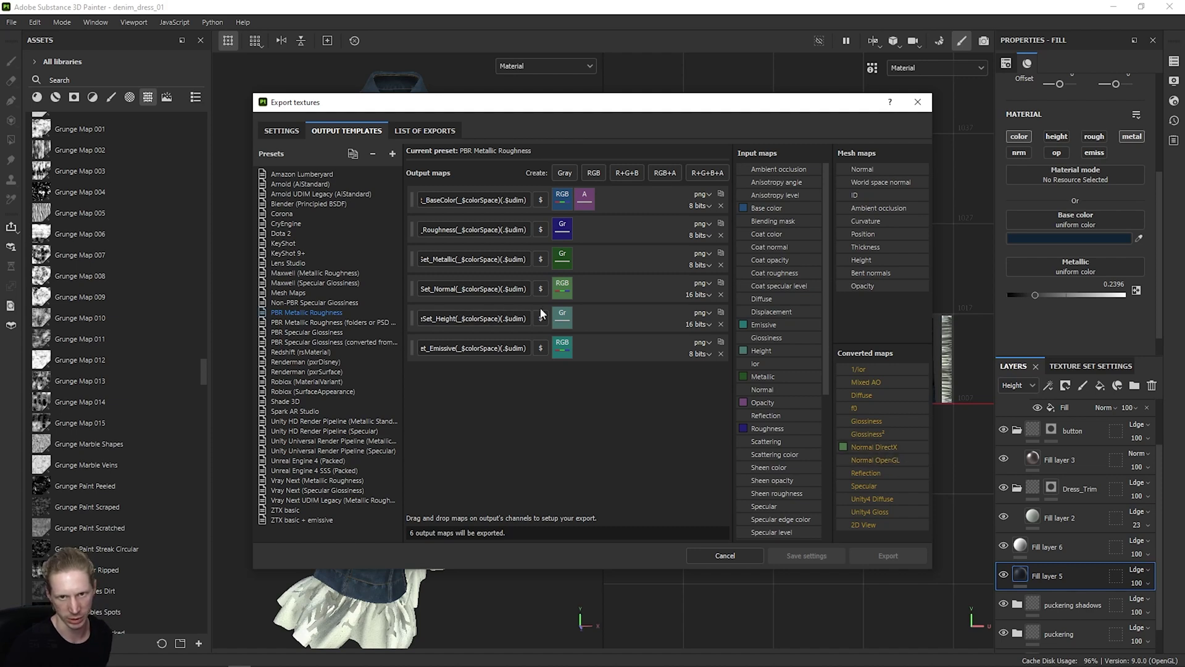
drag(860, 458, 562, 288)
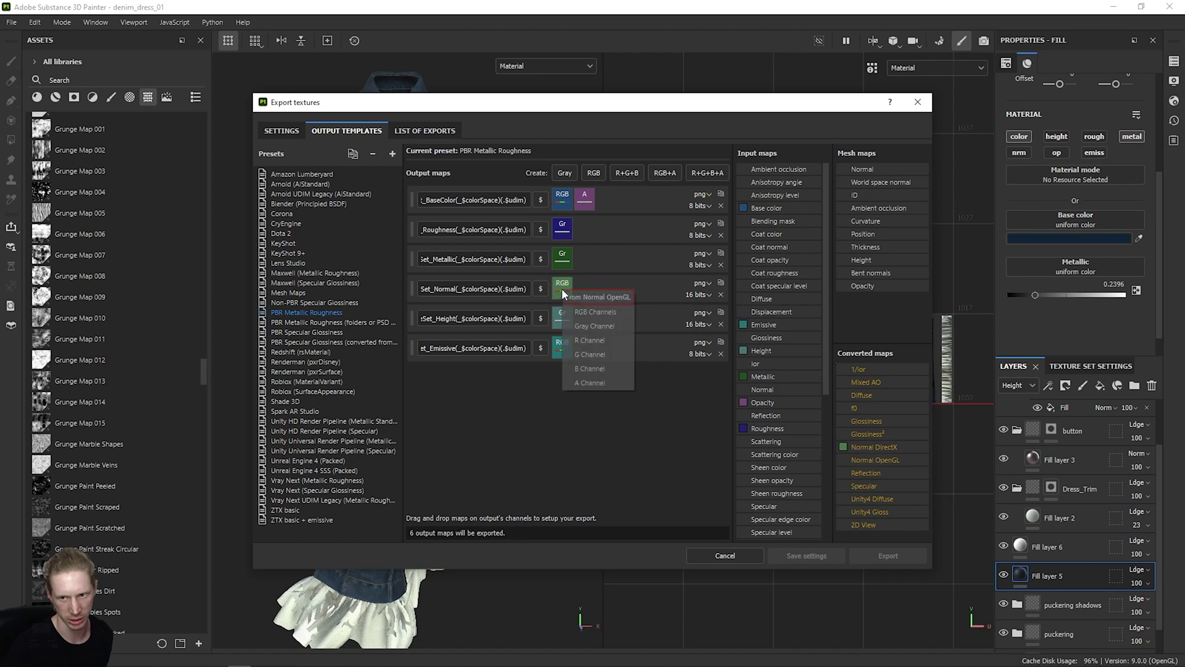
click(594, 316)
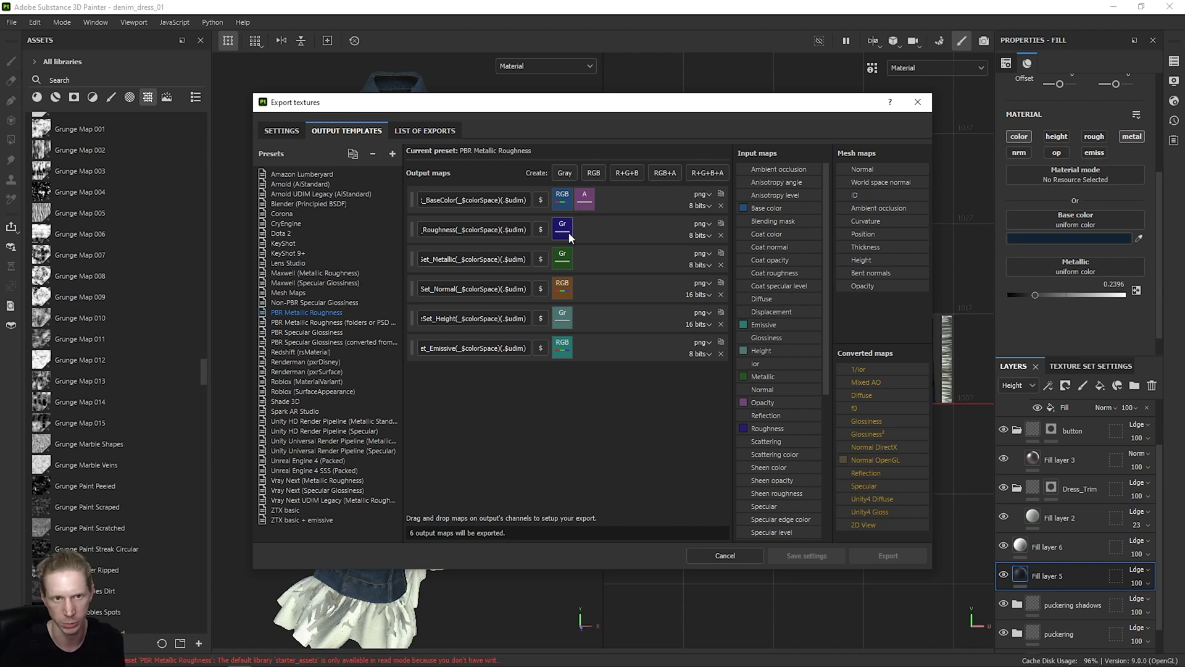
Browse for the export output directory and navigate to D:\WIP\tutorial_videos\substance_denim.
click(279, 132)
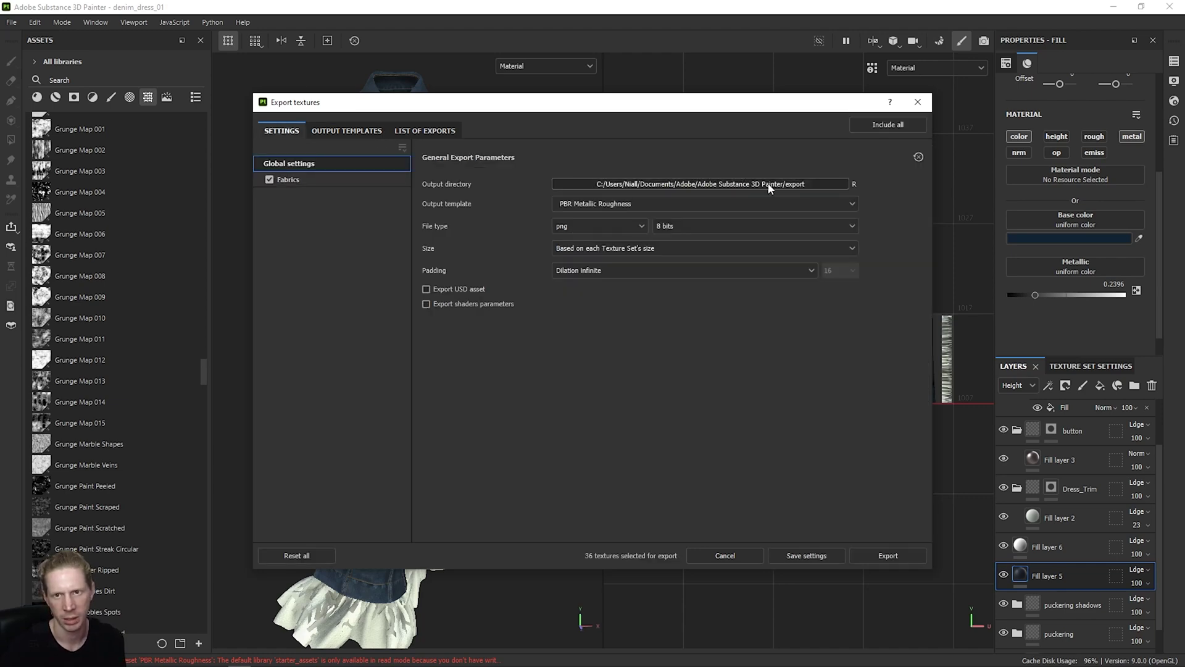
click(809, 183)
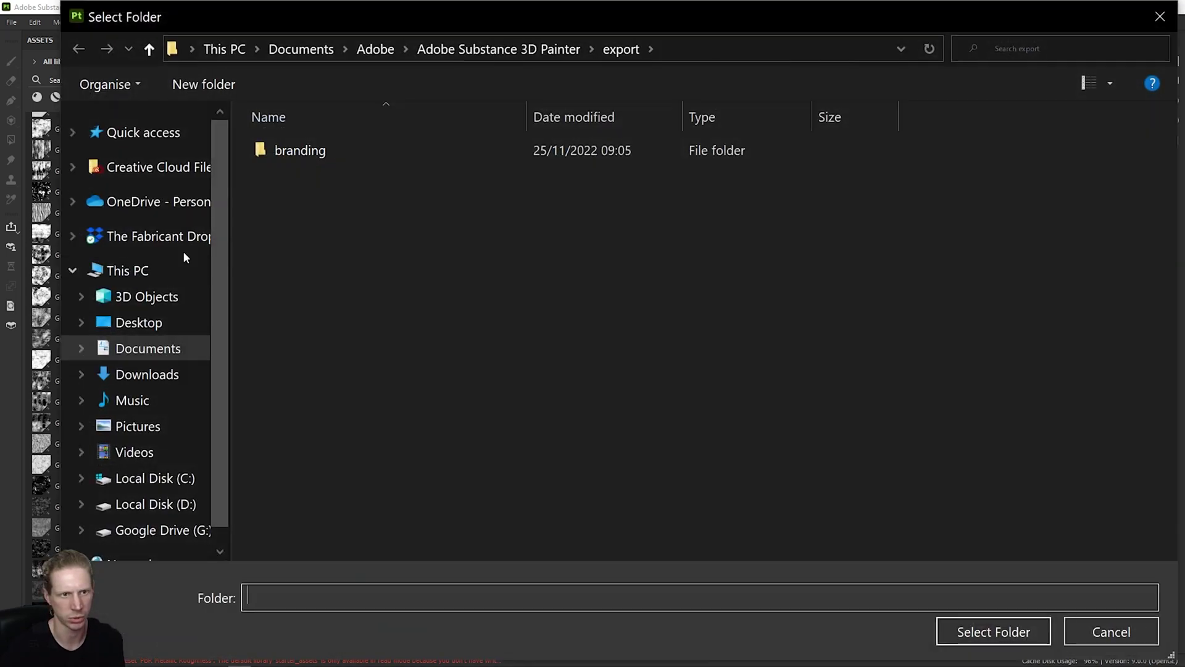
click(703, 47)
key(BackSpace)
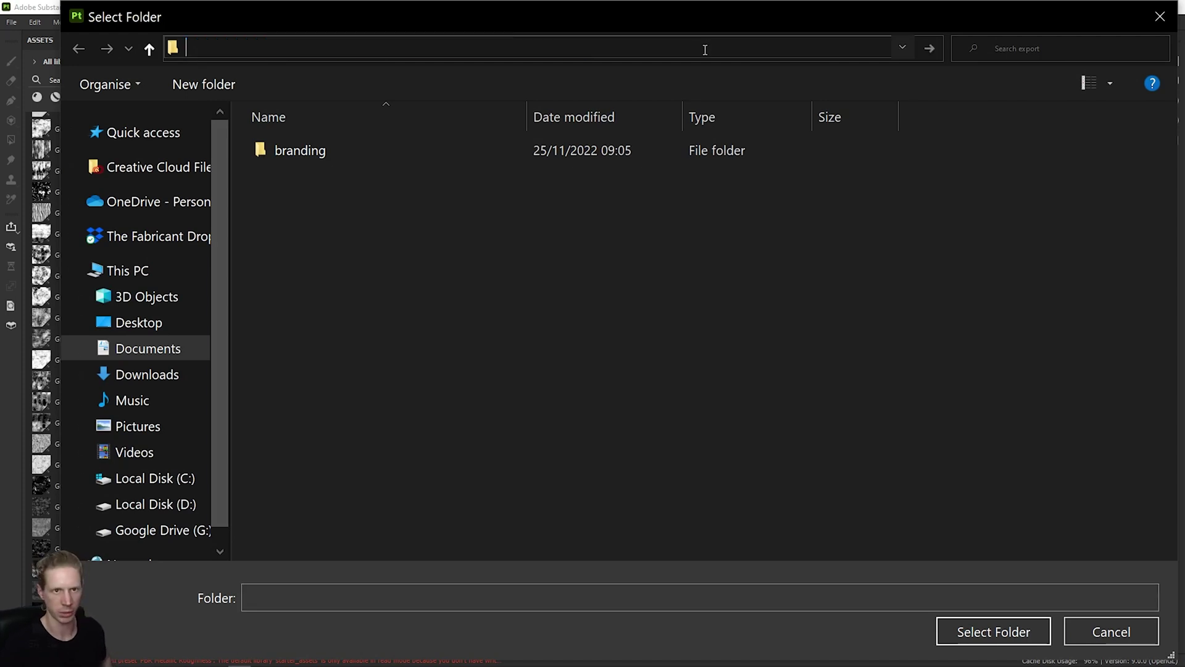
drag(454, 19, 614, 563)
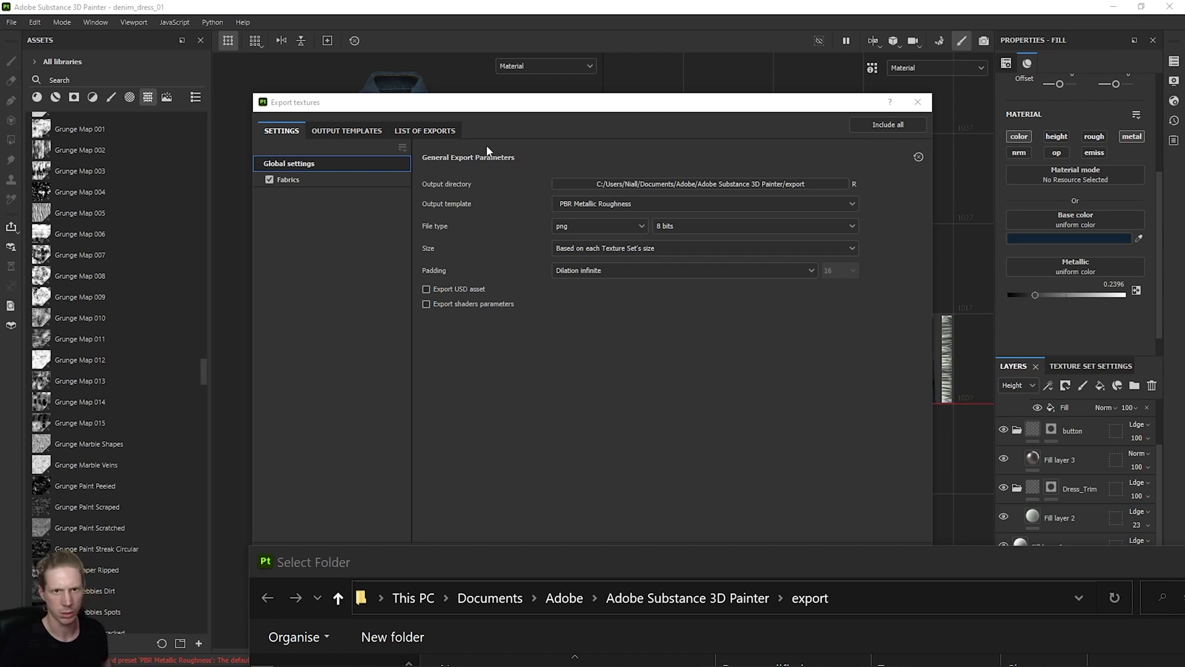
click(774, 185)
double_click(757, 561)
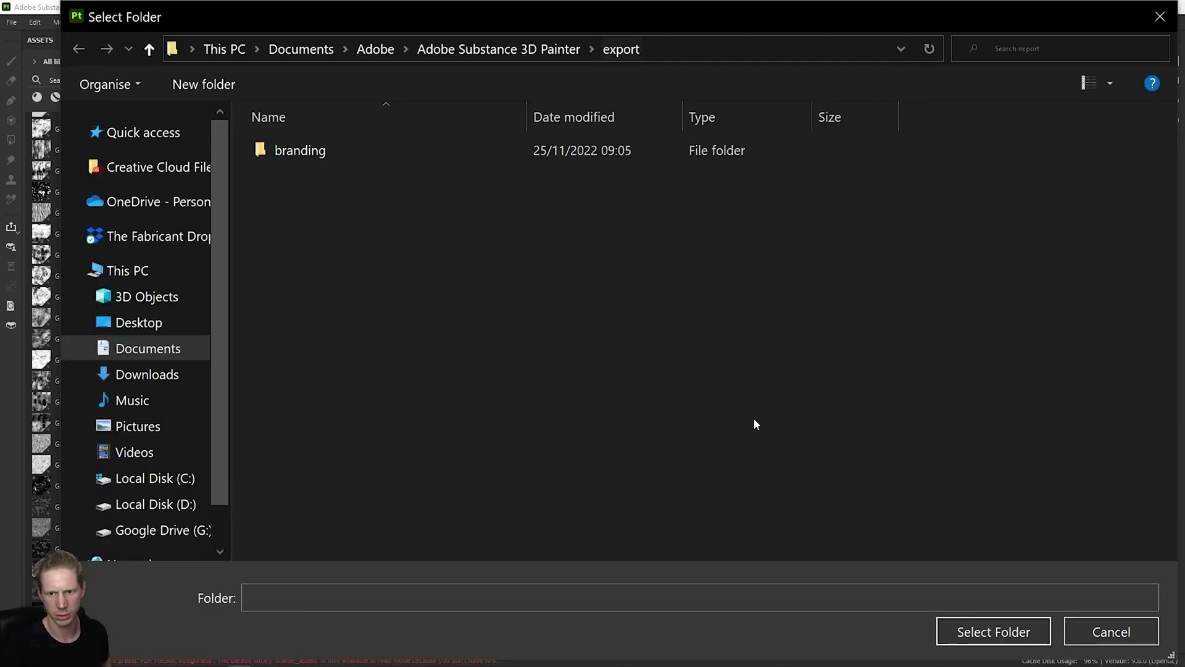
click(675, 49)
text(D:\WIP)
key(Return)
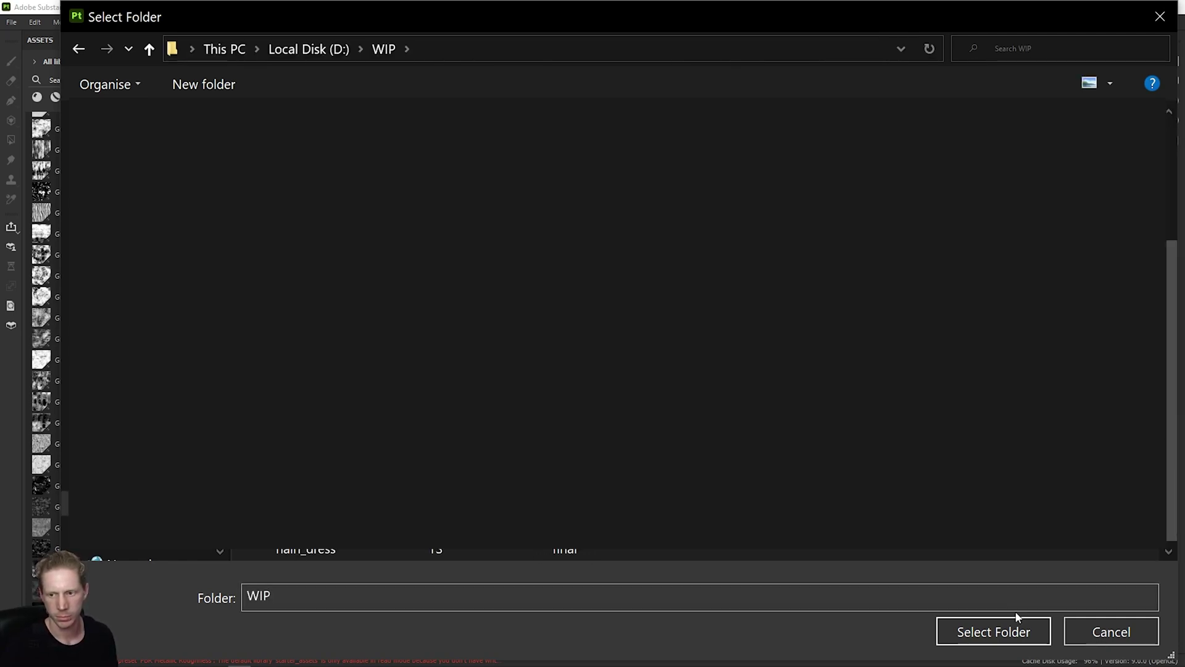
click(1031, 625)
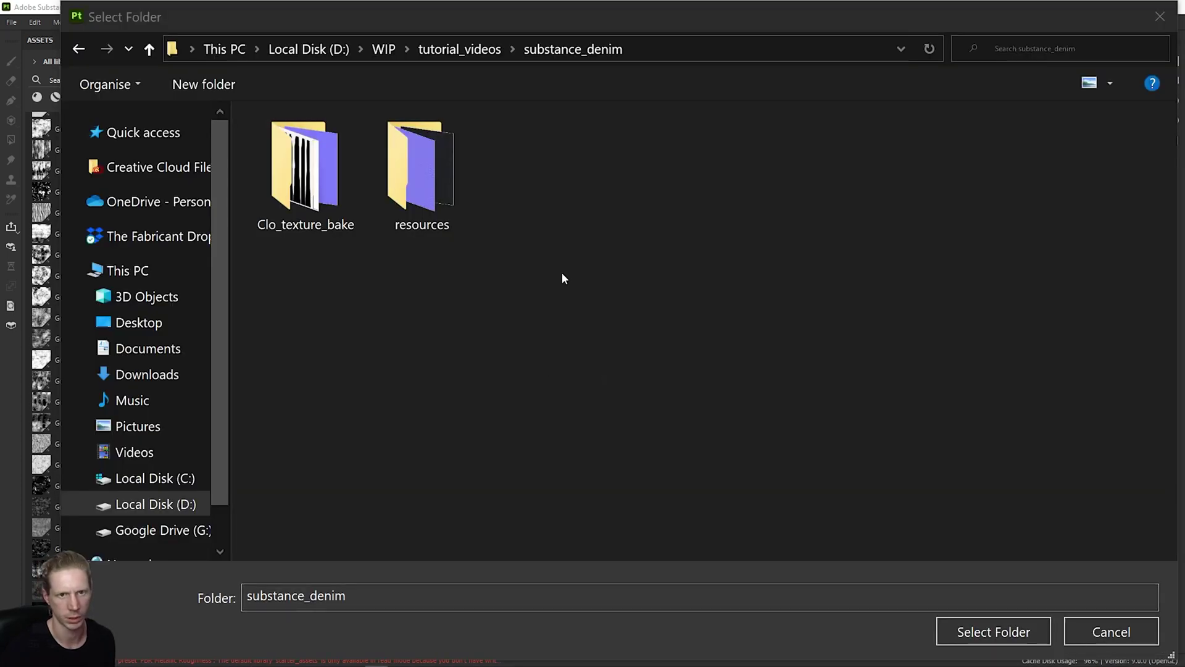
Create a new folder named substance_exports inside substance_denim.
right_click(580, 287)
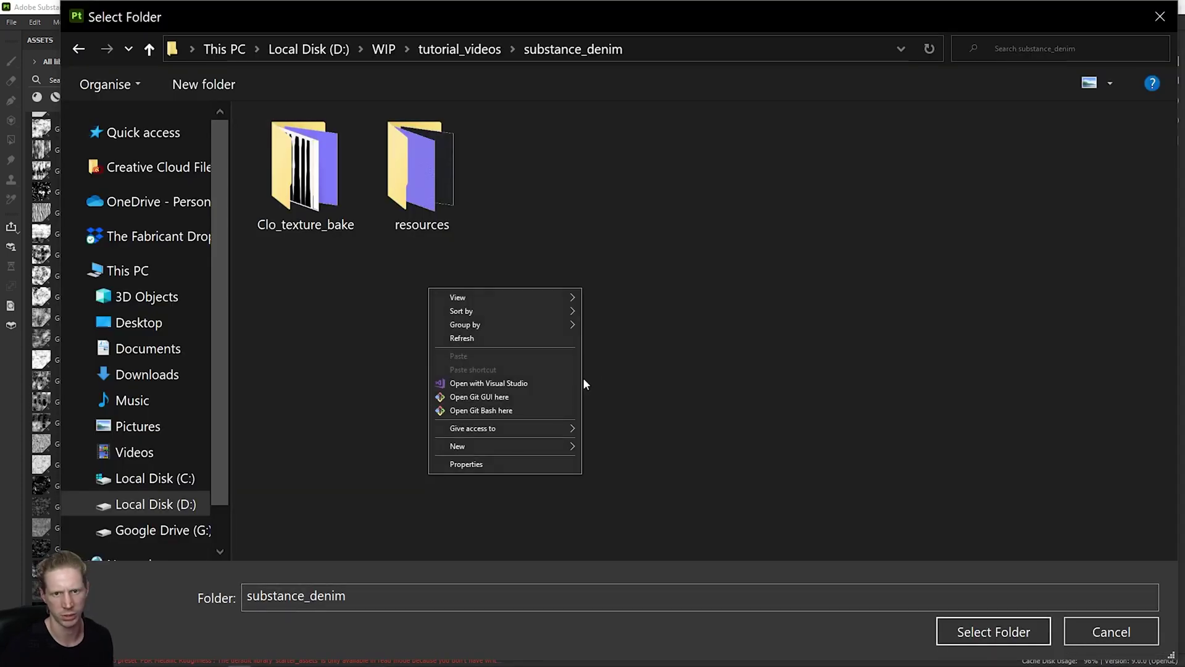
mouse_move(536, 446)
click(618, 446)
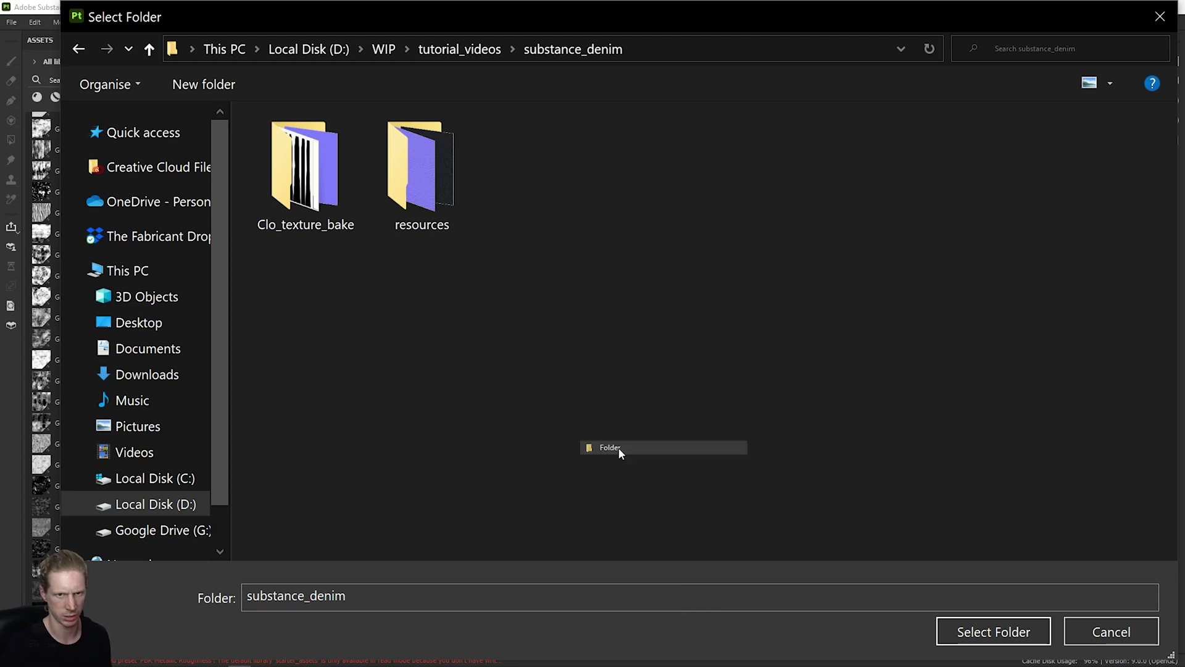
text(s)
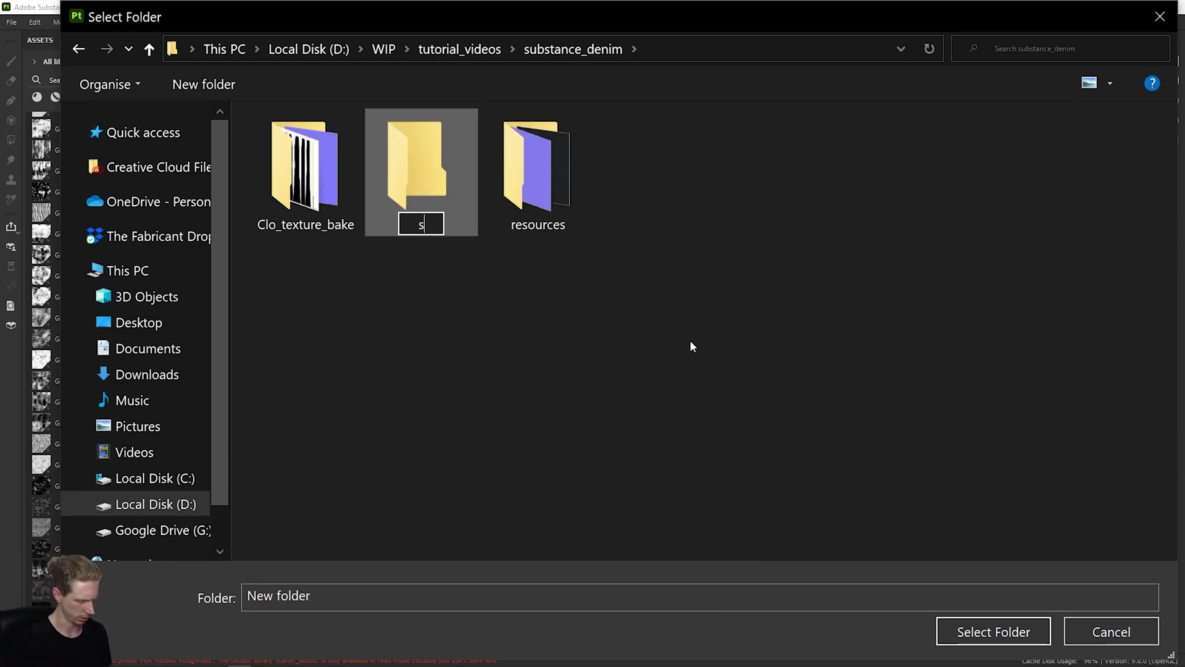
text(ubstance_exports)
Set the output directory to the substance_exports folder inside substance_denim.
double_click(438, 184)
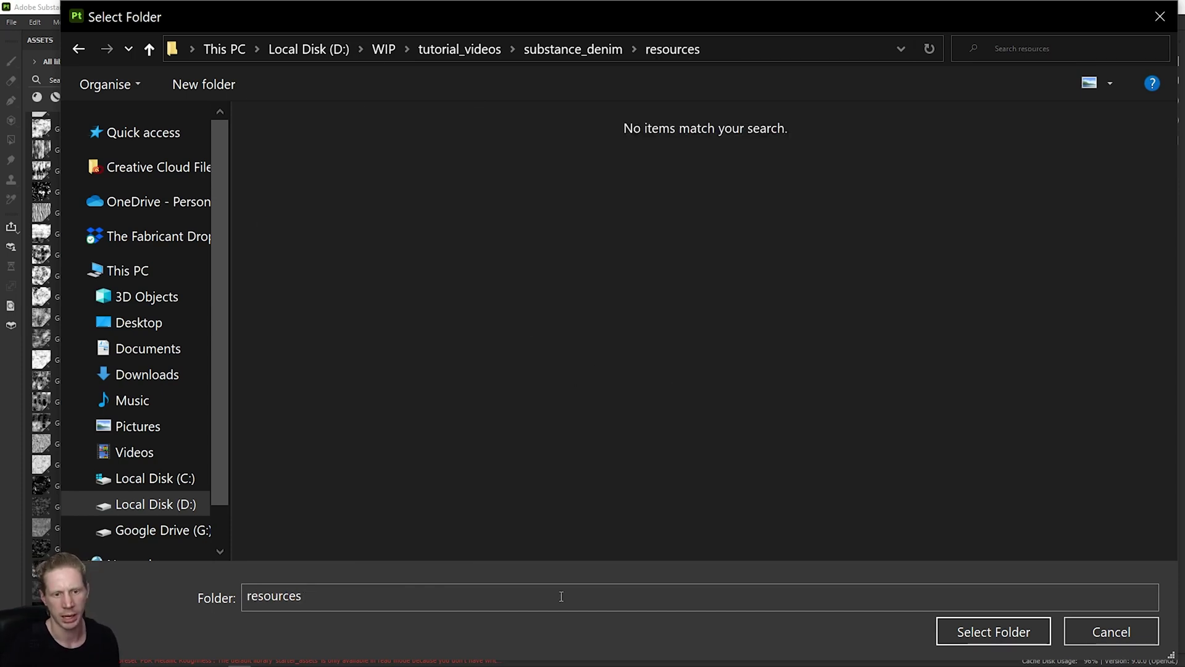
click(1000, 630)
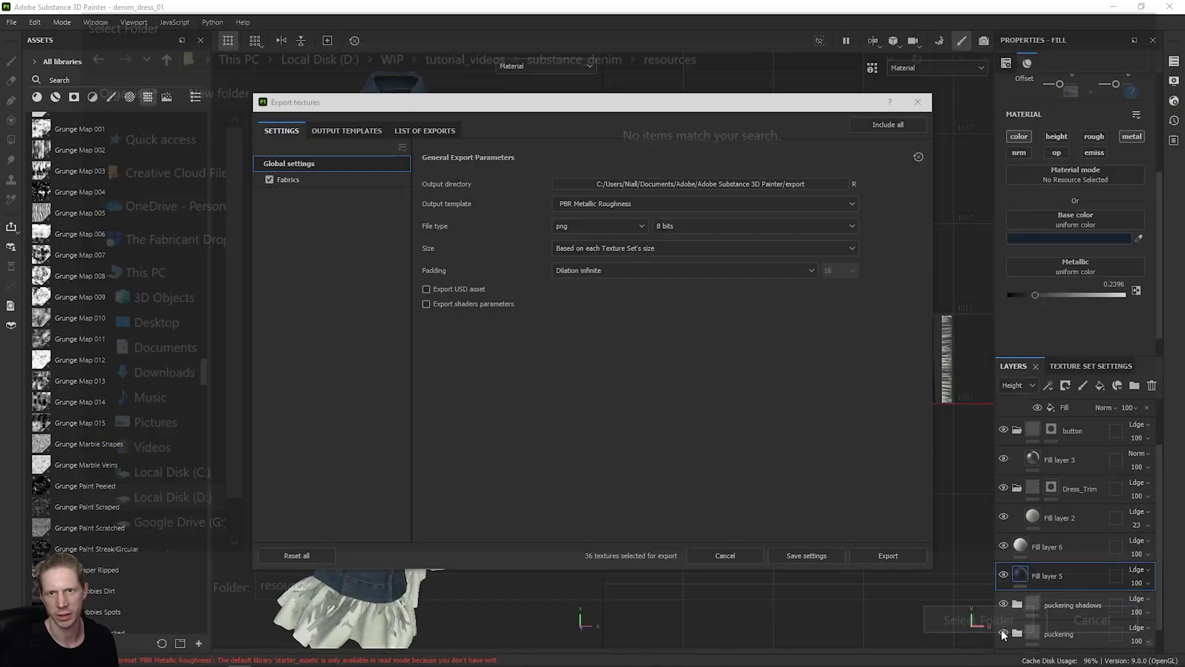
click(773, 184)
click(573, 48)
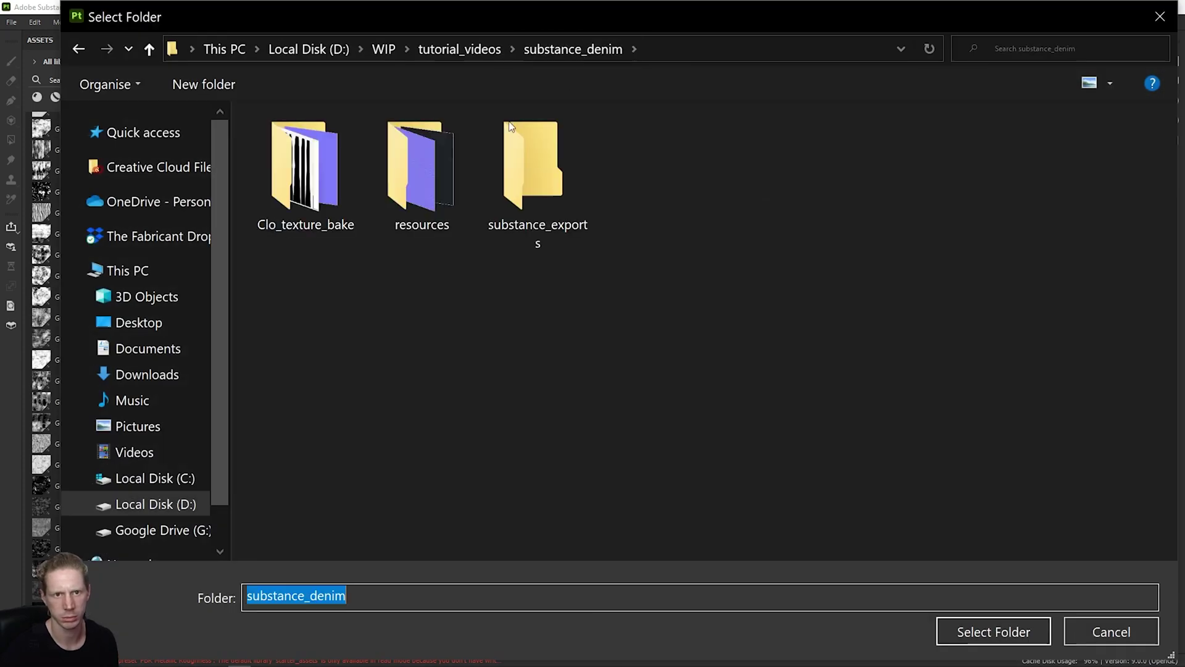
double_click(539, 179)
click(966, 639)
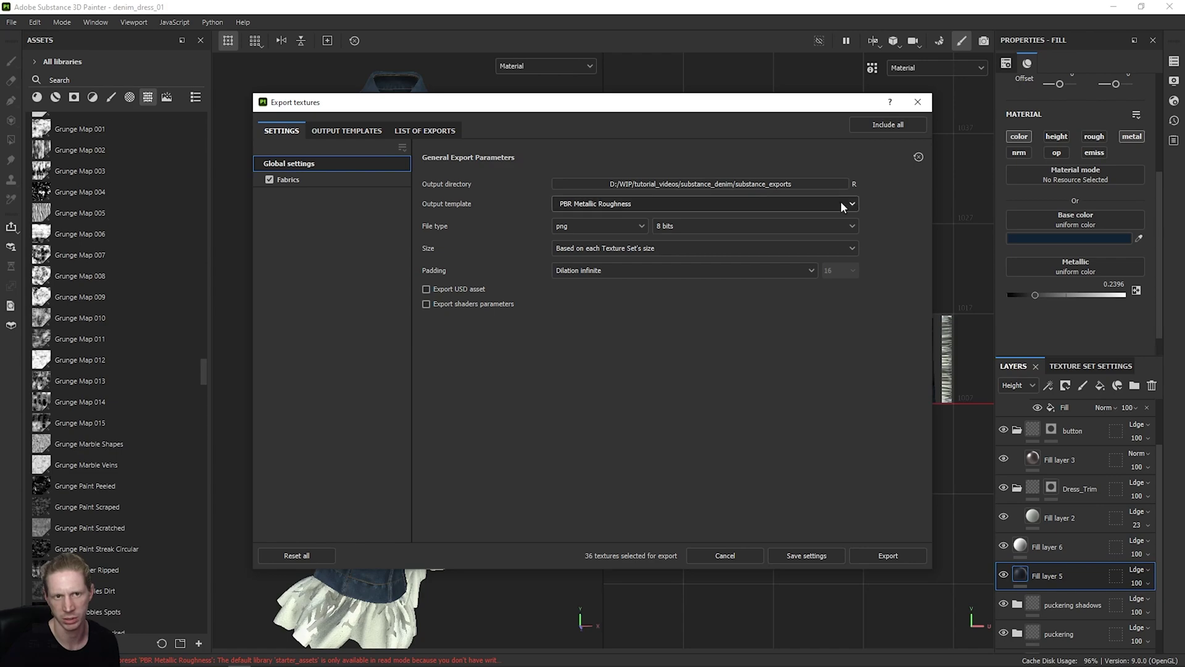
Set the export texture size to 4096 in the general export parameters.
click(323, 131)
click(282, 130)
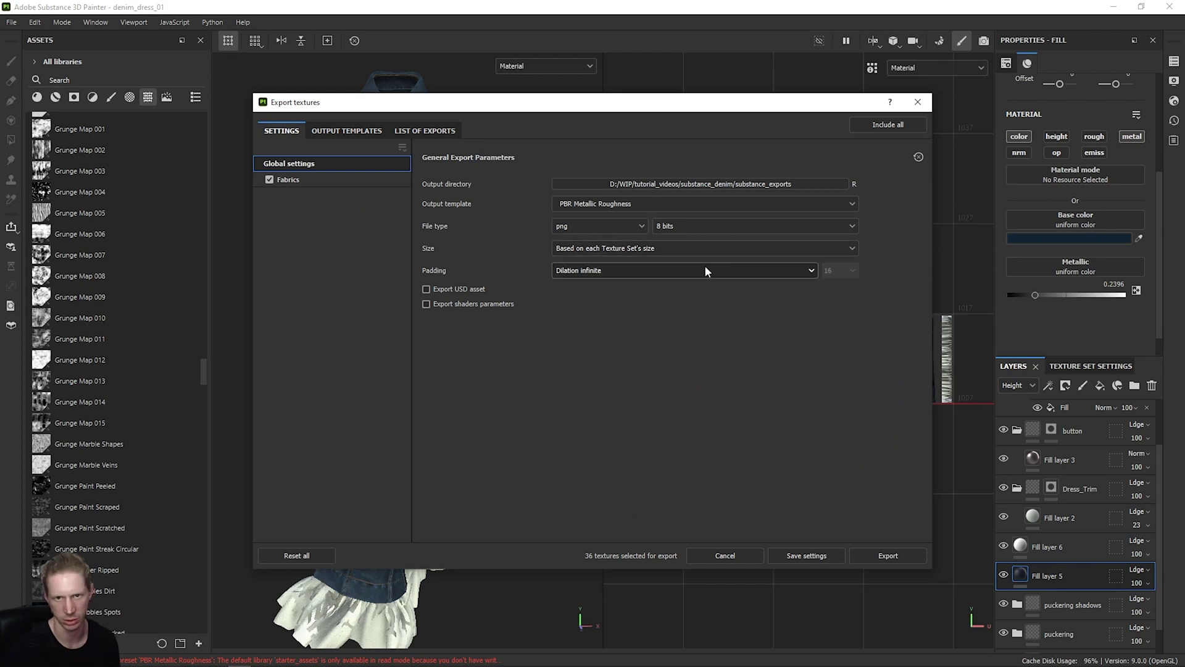
click(684, 250)
click(594, 357)
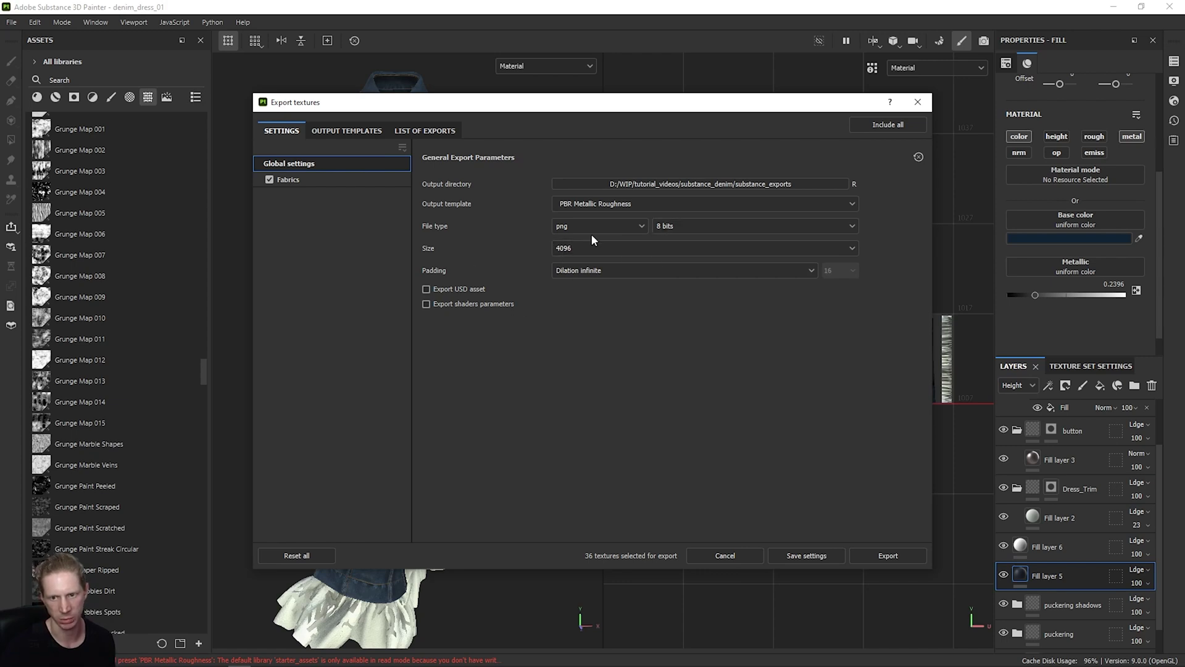
Export the textures and look through the list of exported maps.
click(887, 556)
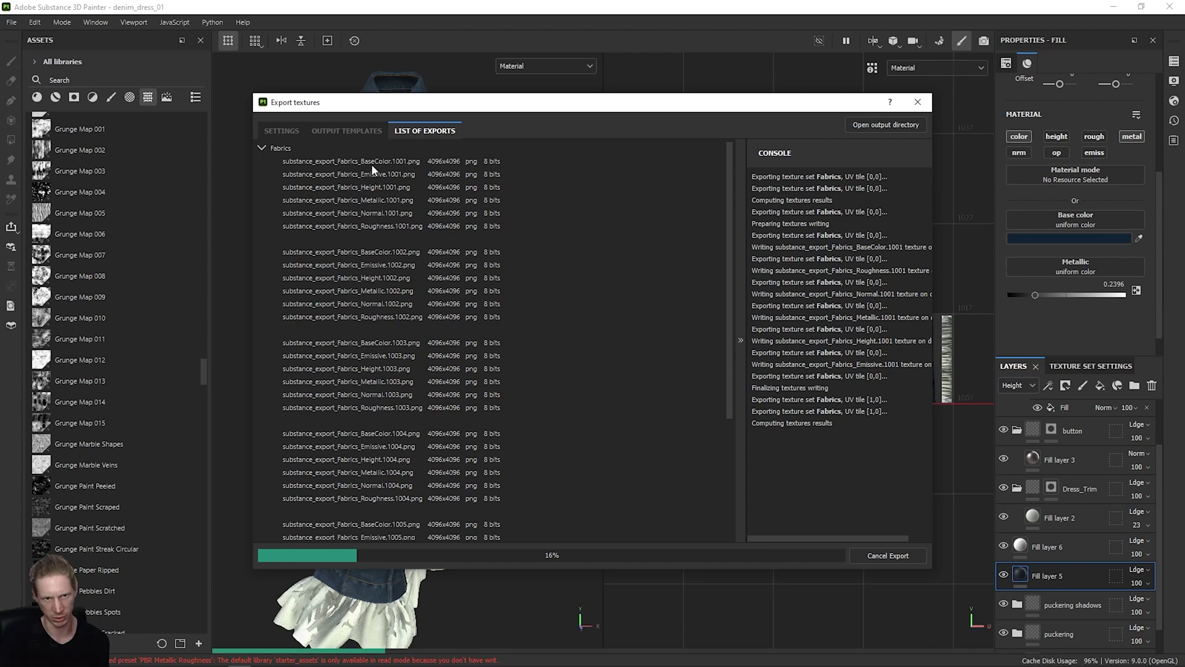
scroll(371, 164, down, 4)
scroll(374, 257, up, 4)
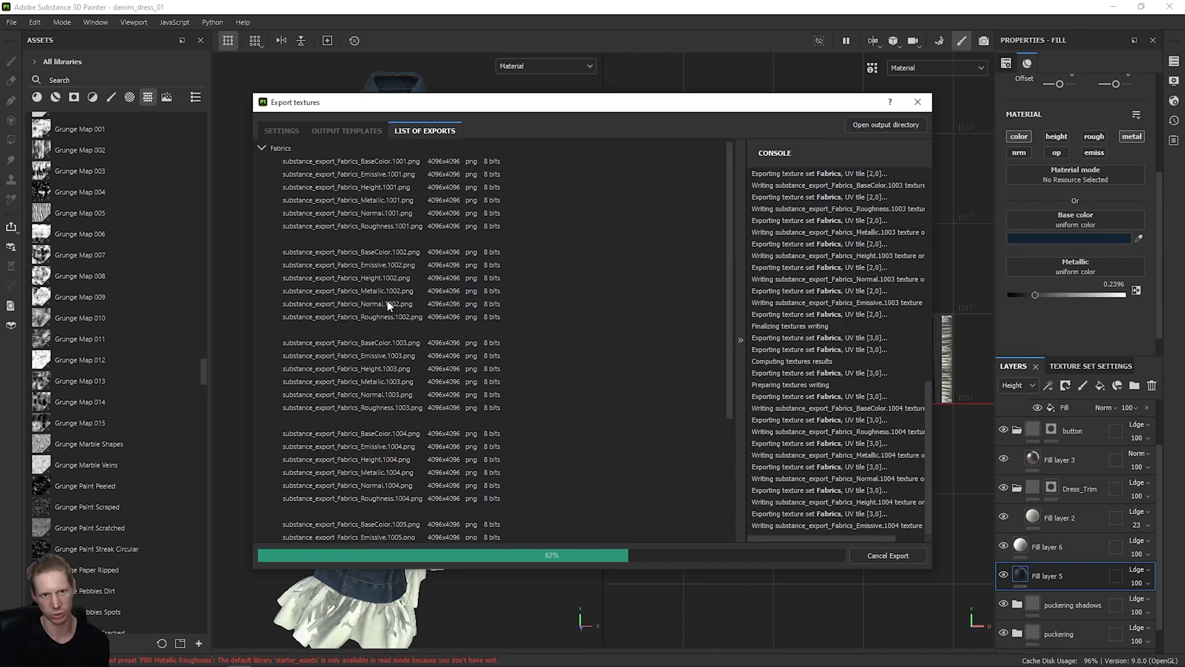
scroll(386, 300, down, 4)
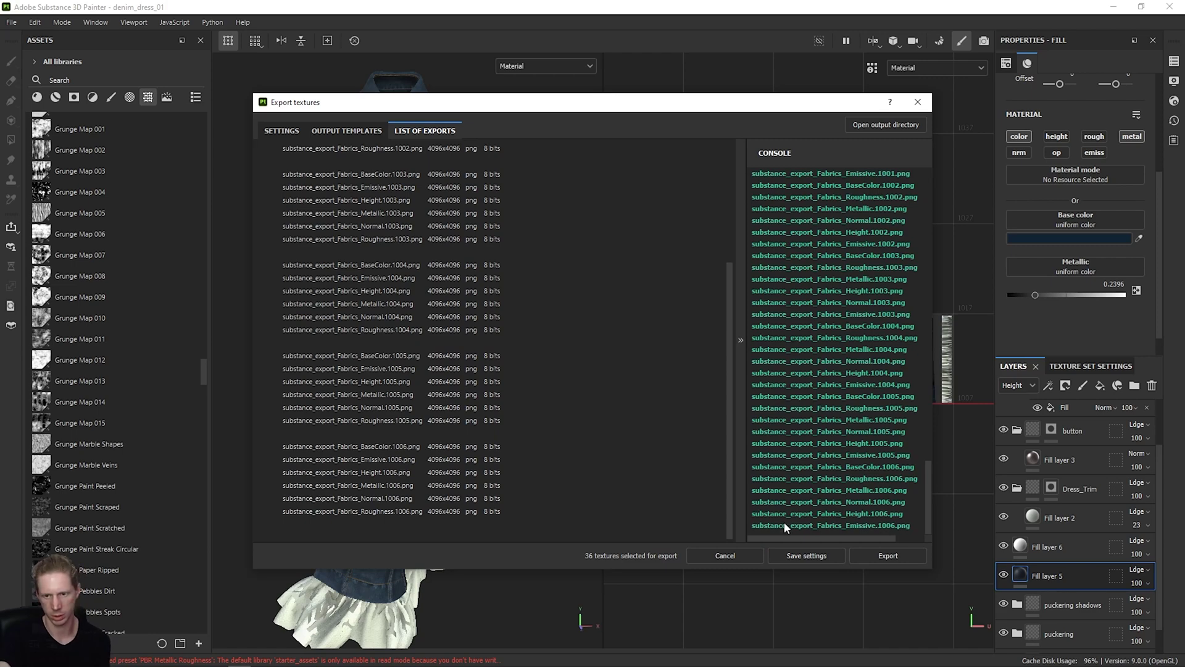
Save the export settings and save the project.
click(793, 554)
click(10, 23)
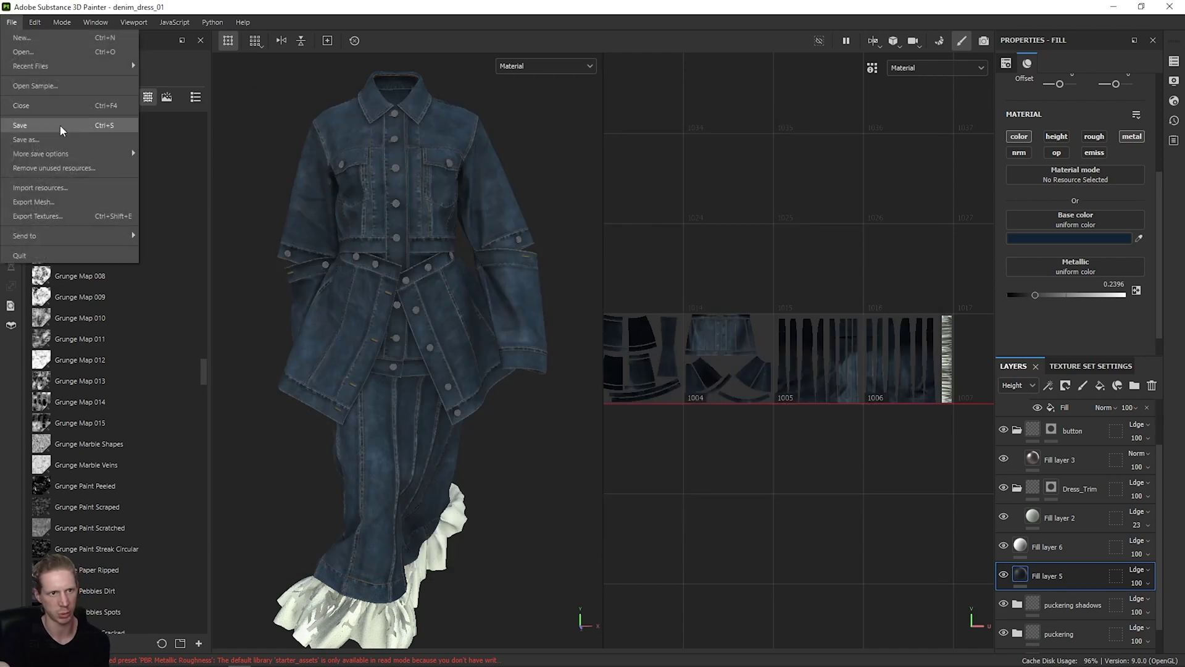
click(61, 127)
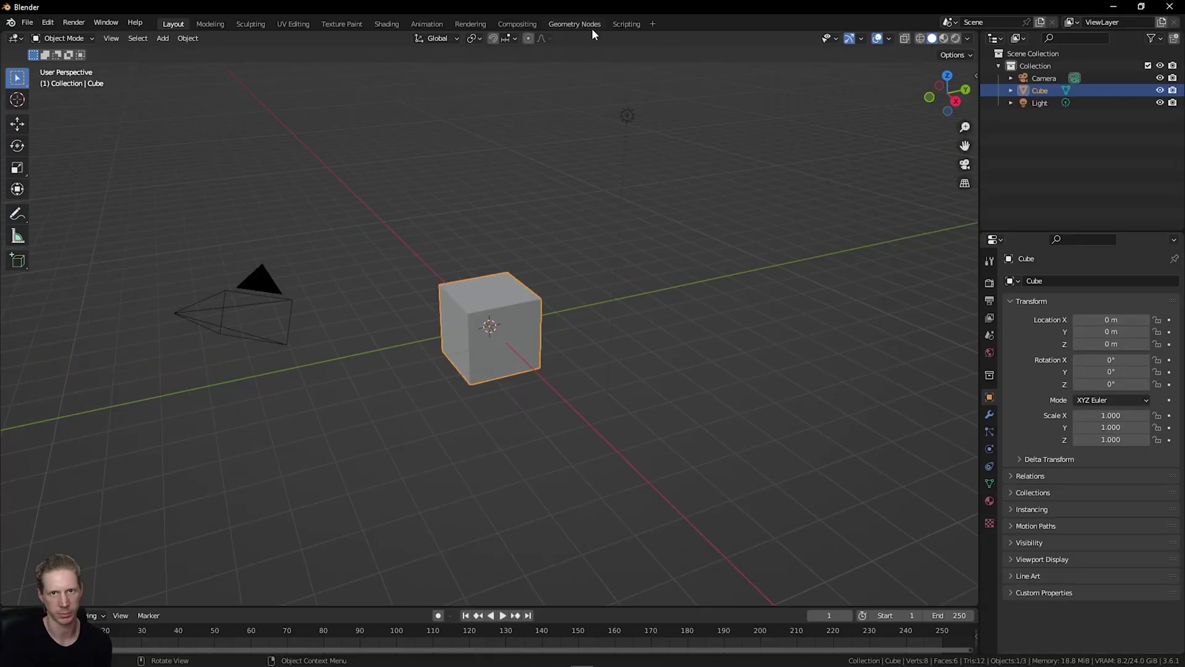
Switch to Blender and import thick_dress.obj and thin_dress.obj from the substance_denim folder as Wavefront OBJ.
click(27, 23)
mouse_move(100, 190)
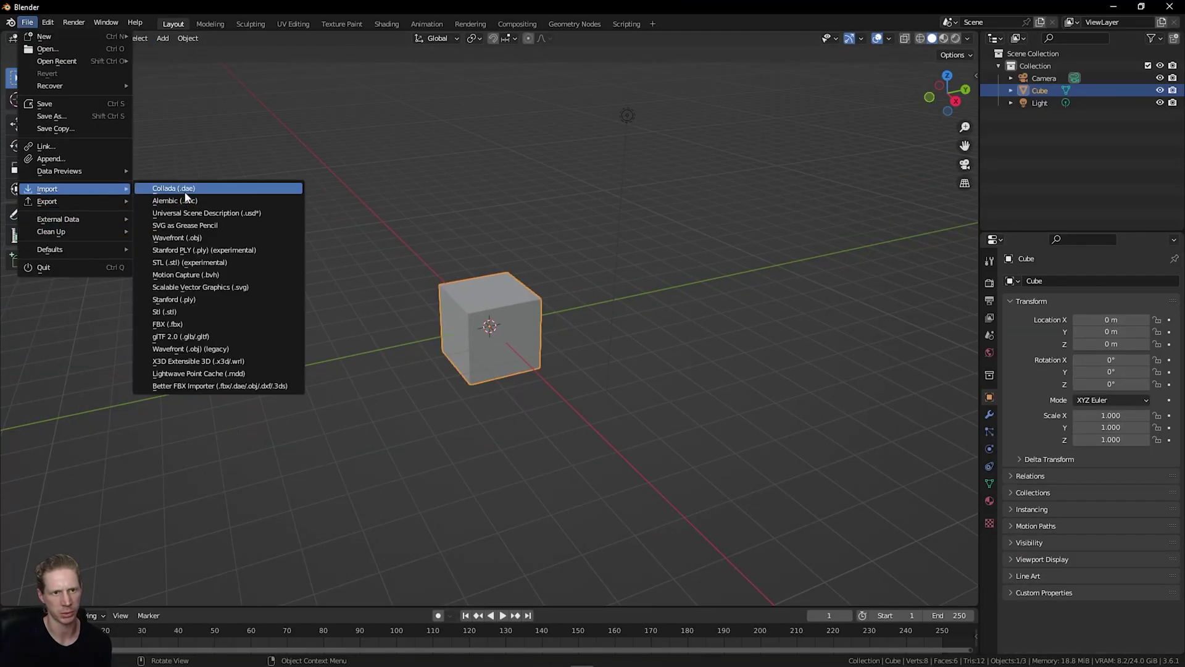
click(220, 239)
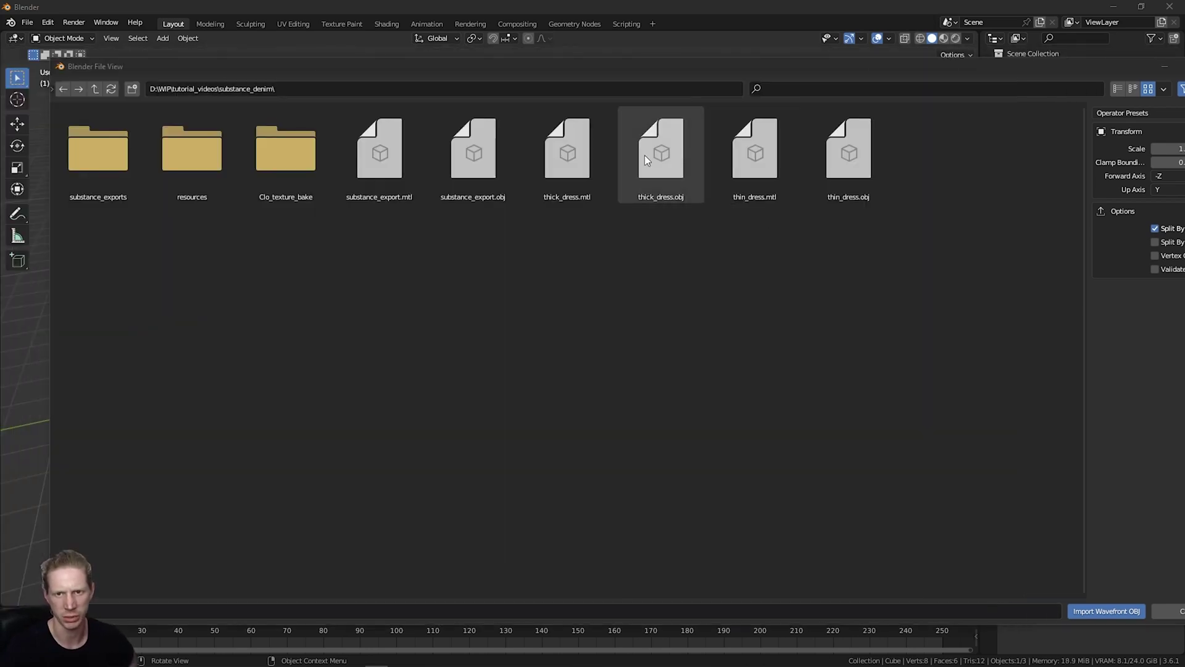
click(644, 154)
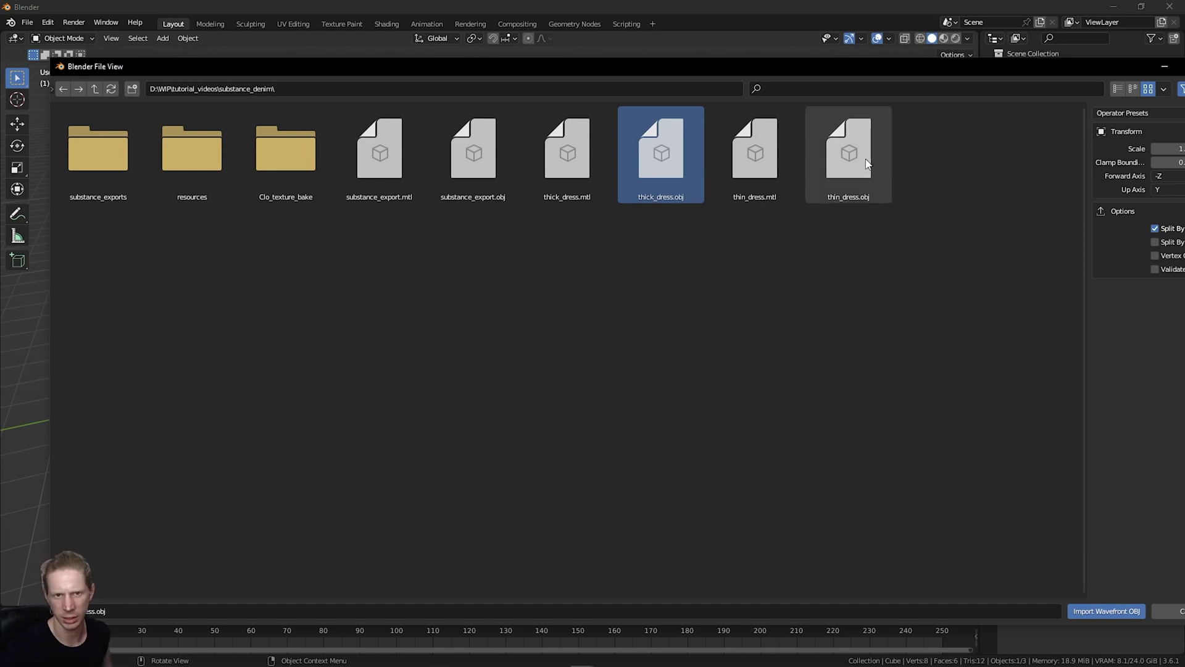
ctrl+click(859, 142)
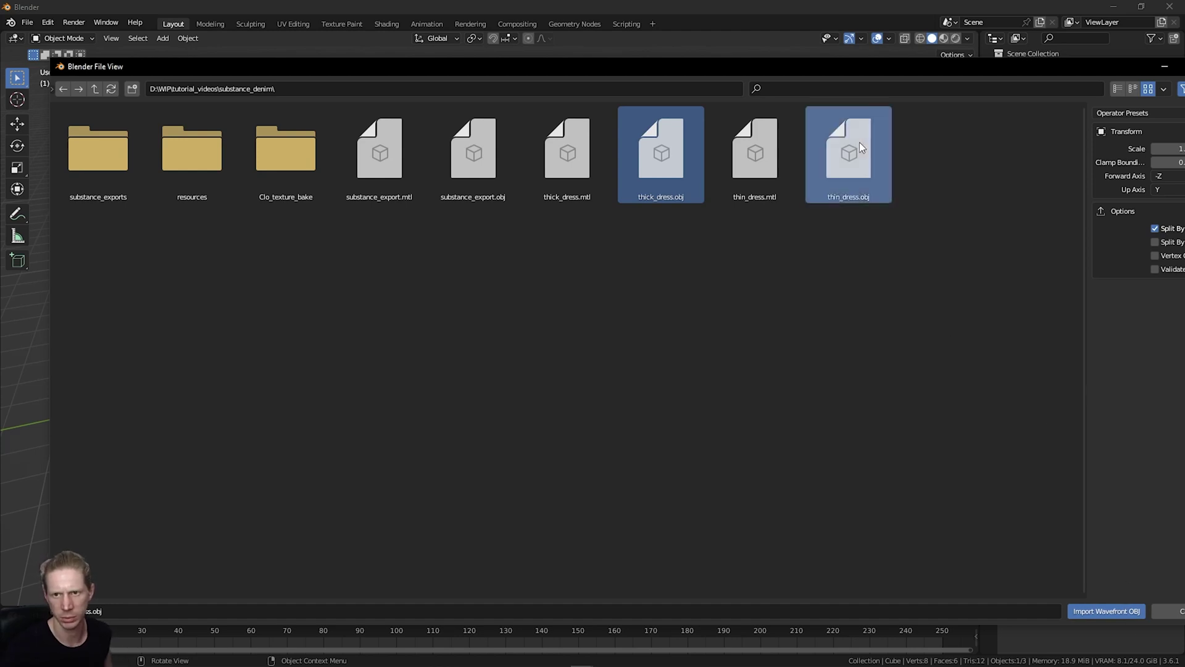
click(1126, 612)
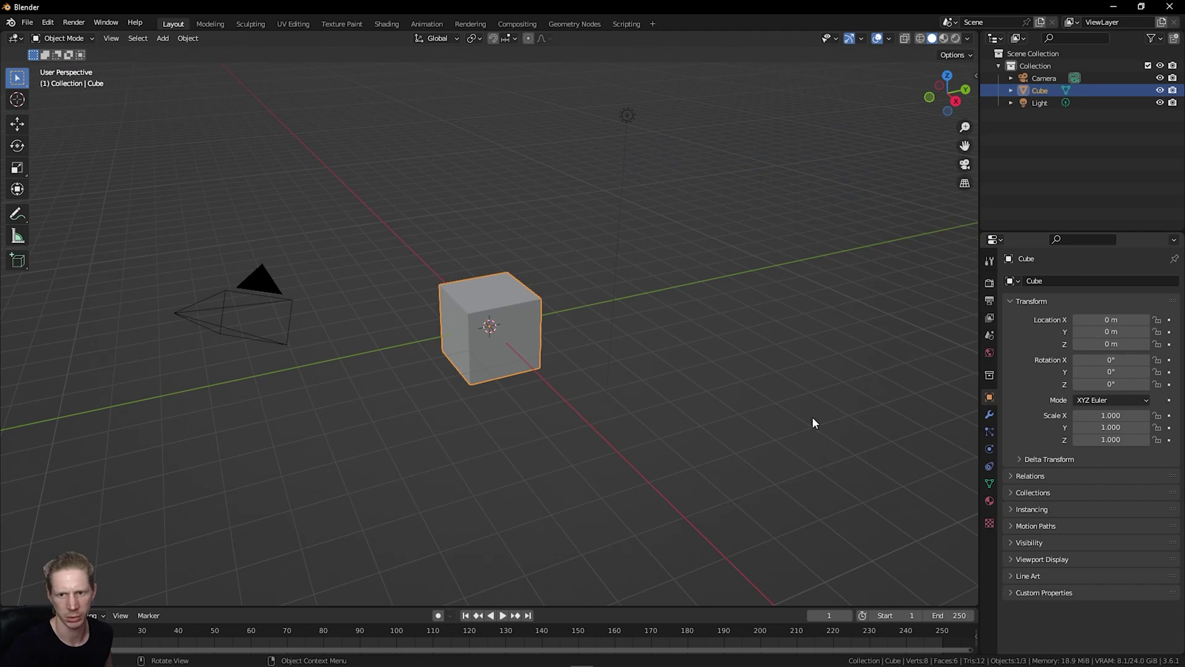
Hide the thin_dress object and set the viewport to the front orthographic view.
scroll(610, 250, up, 8)
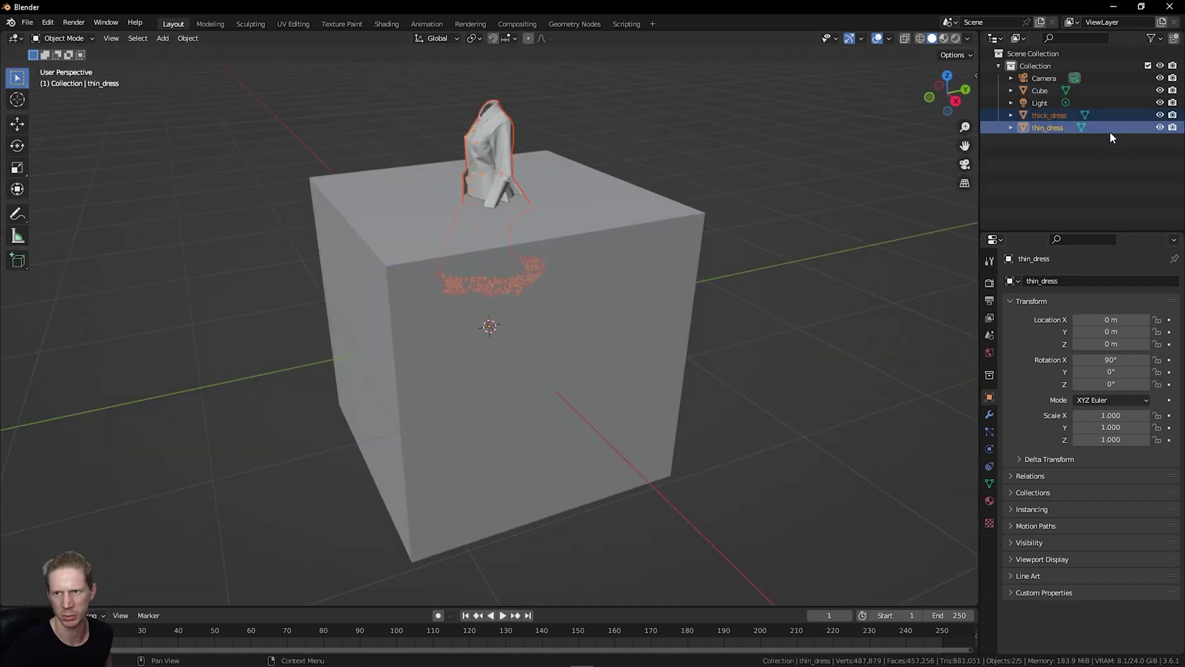
click(1160, 128)
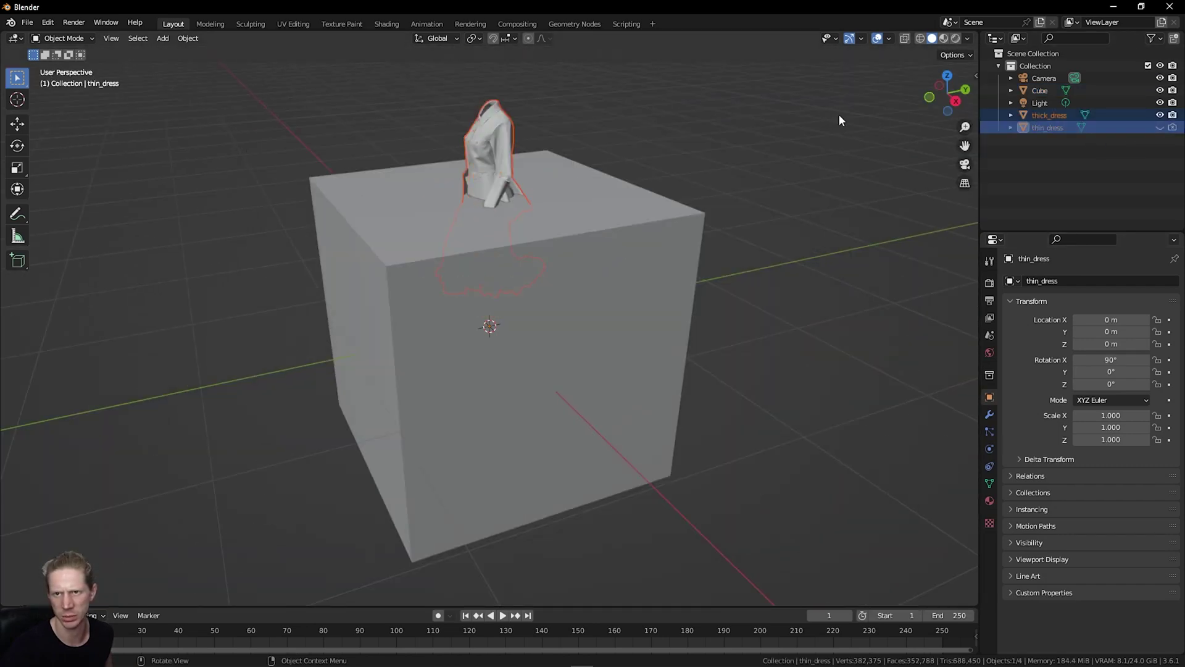
click(929, 97)
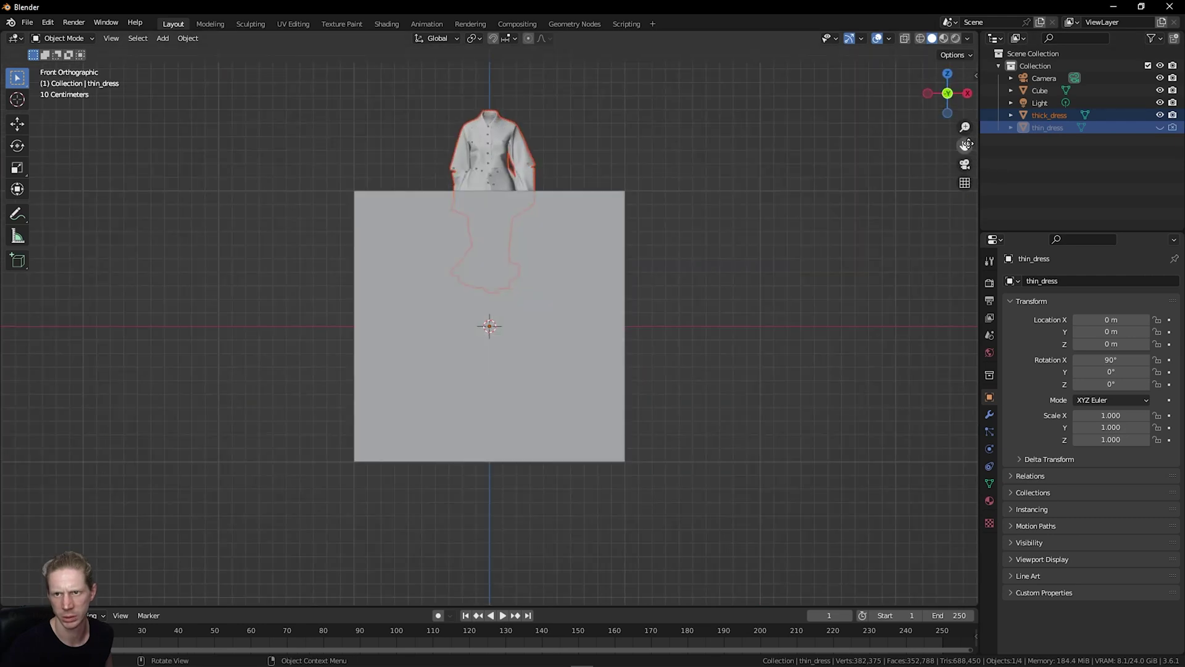
Delete the default Cube that covers the dress.
scroll(769, 213, up, 4)
click(562, 319)
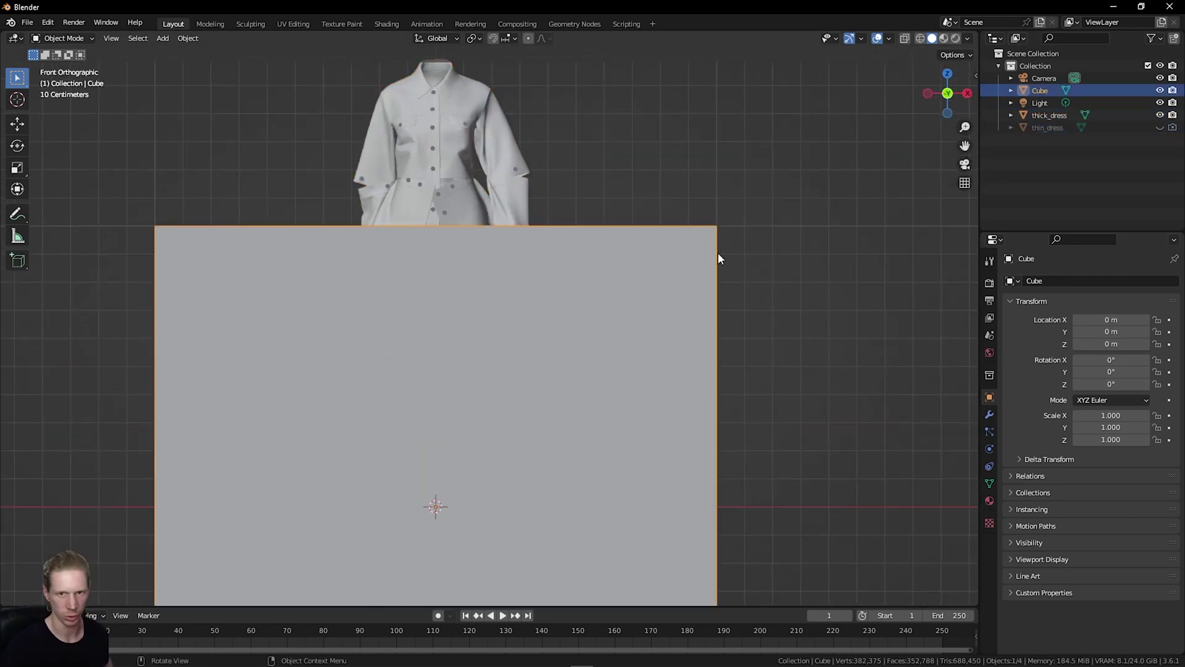
key(x)
click(537, 310)
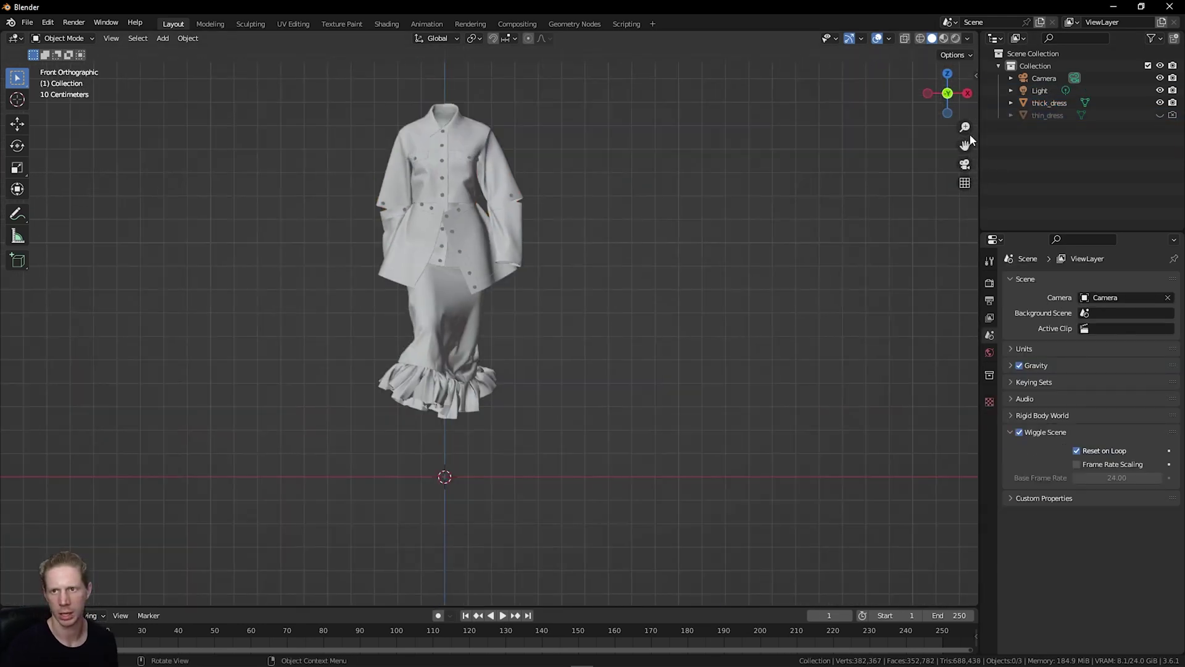
Split the 3D viewport vertically into two side-by-side areas, each showing the thick dress in perspective.
drag(967, 146, 997, 184)
scroll(918, 165, up, 2)
scroll(919, 165, down, 2)
drag(952, 102, 985, 114)
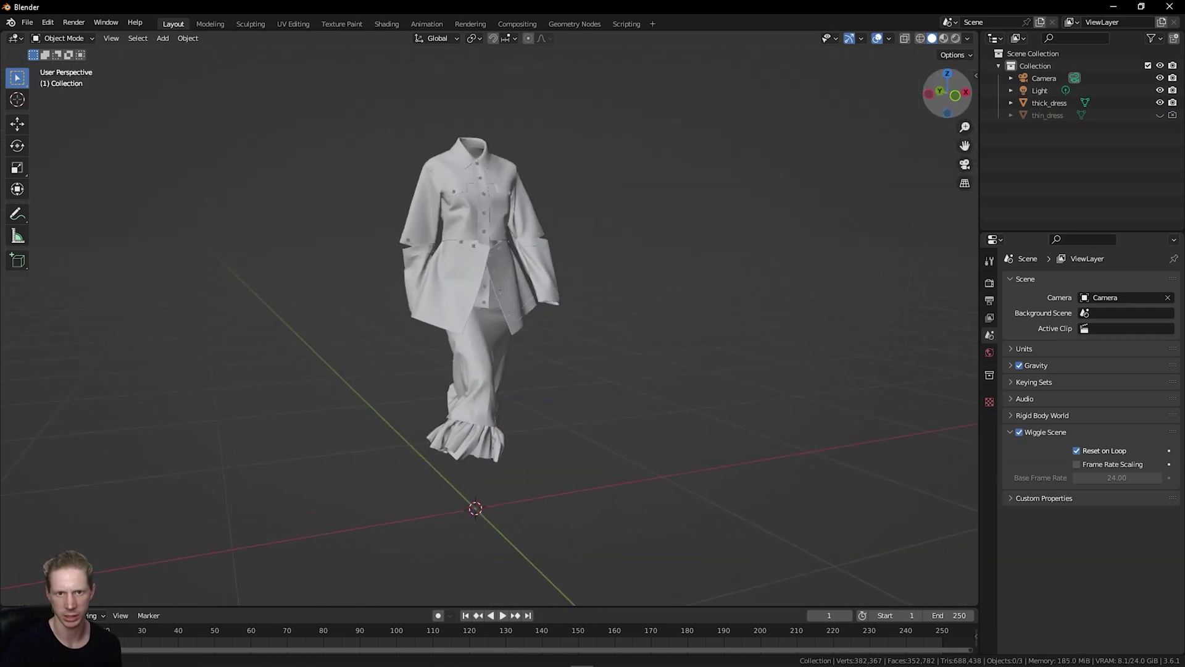
right_click(979, 204)
click(979, 205)
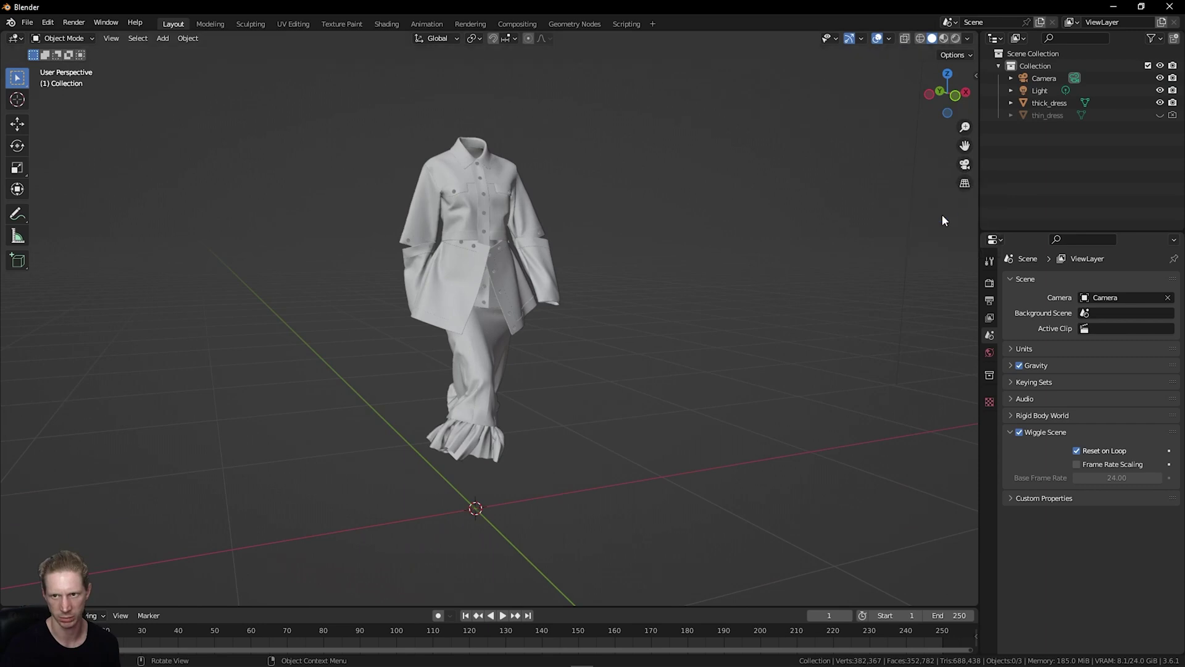
right_click(979, 202)
click(979, 204)
click(550, 296)
scroll(339, 290, up, 5)
scroll(341, 294, down, 5)
drag(508, 101, 507, 105)
drag(548, 164, 532, 166)
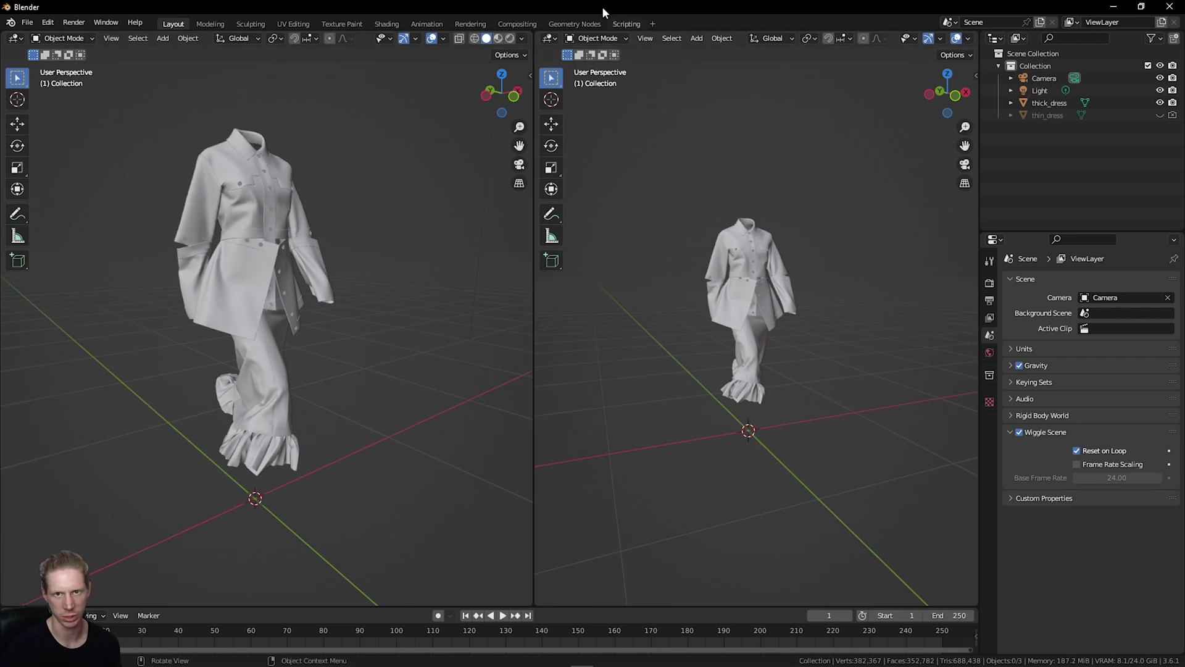
Change the new area to a Shader Editor and show the materials of the thick_dress object.
click(555, 38)
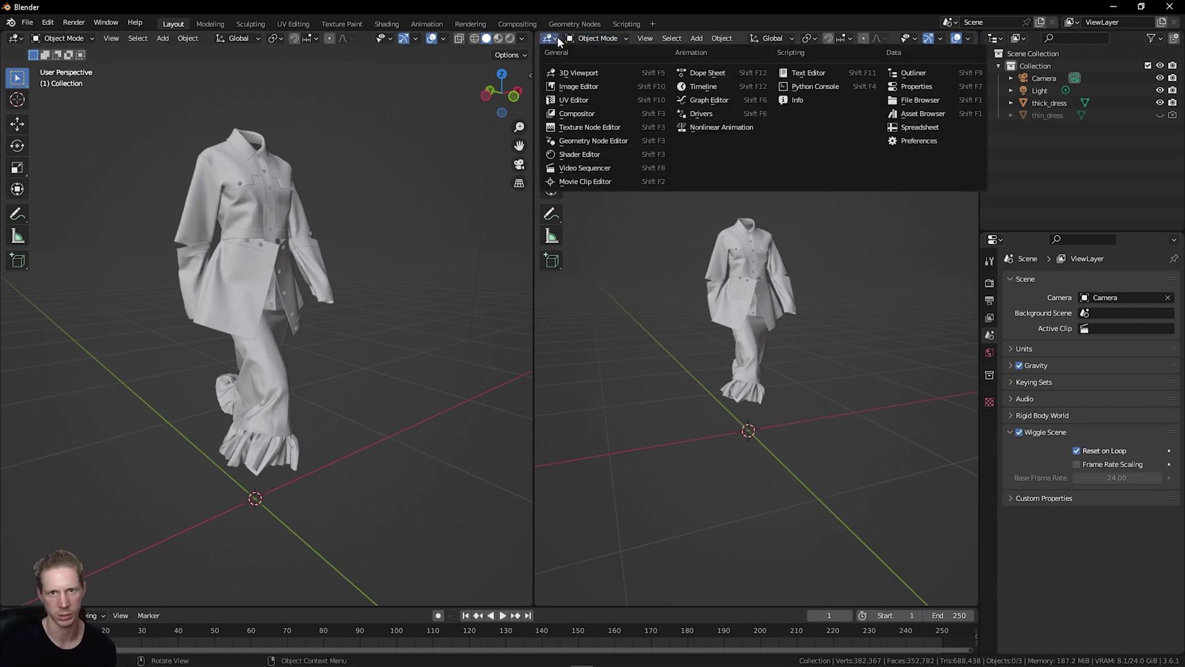
click(592, 156)
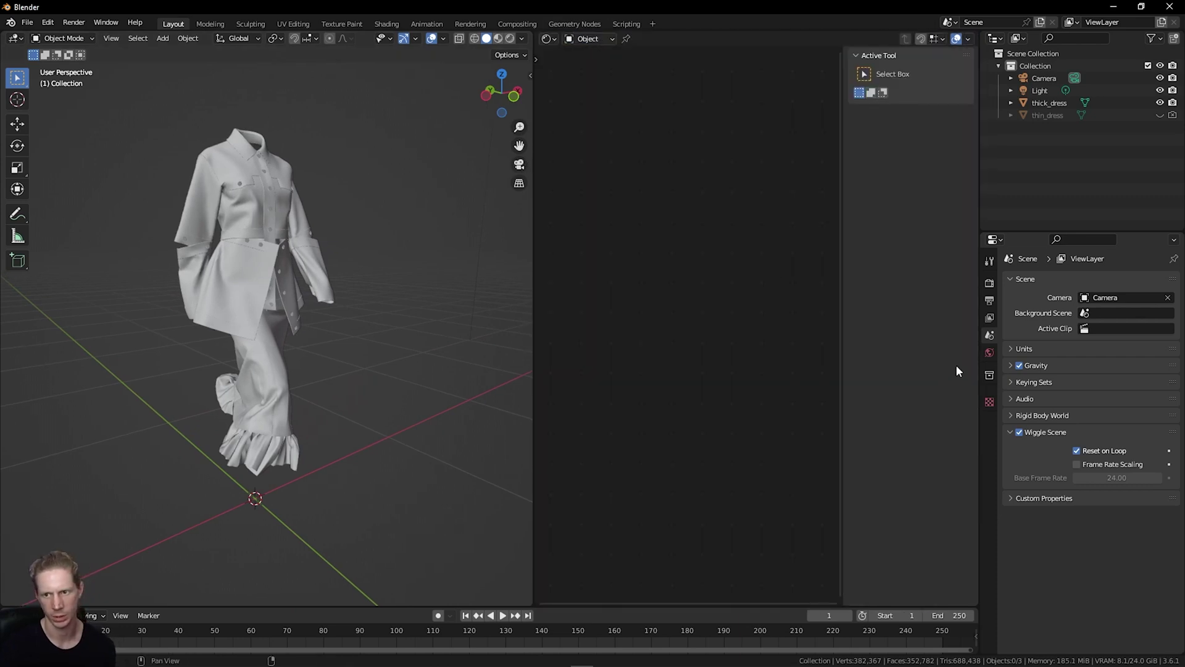
click(253, 169)
click(989, 501)
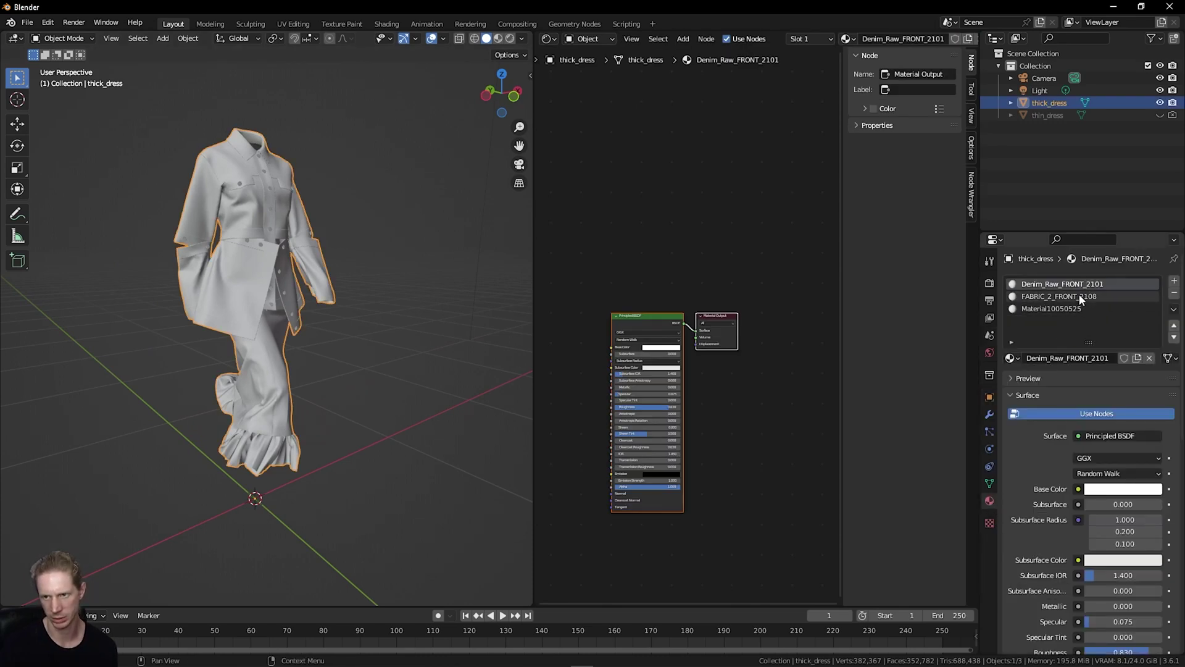
scroll(713, 361, up, 4)
middle_drag(718, 371, 767, 238)
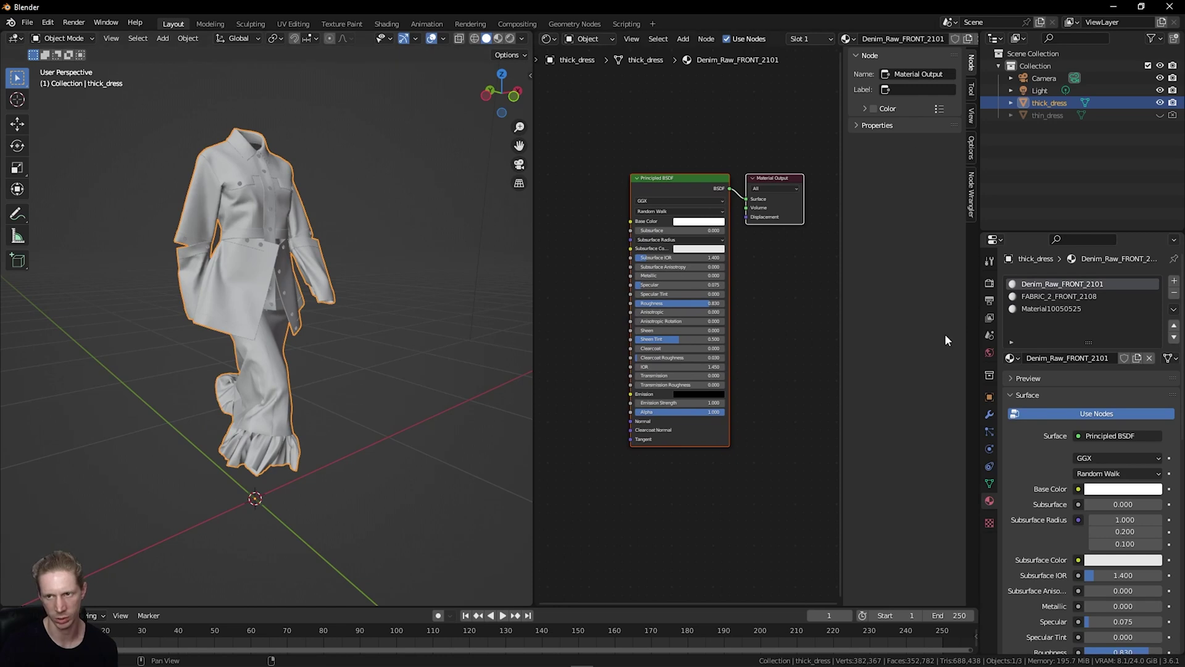
Switch the viewport to material preview and set the Base Color of Denim_Raw_FRONT_2101 to magenta.
click(497, 38)
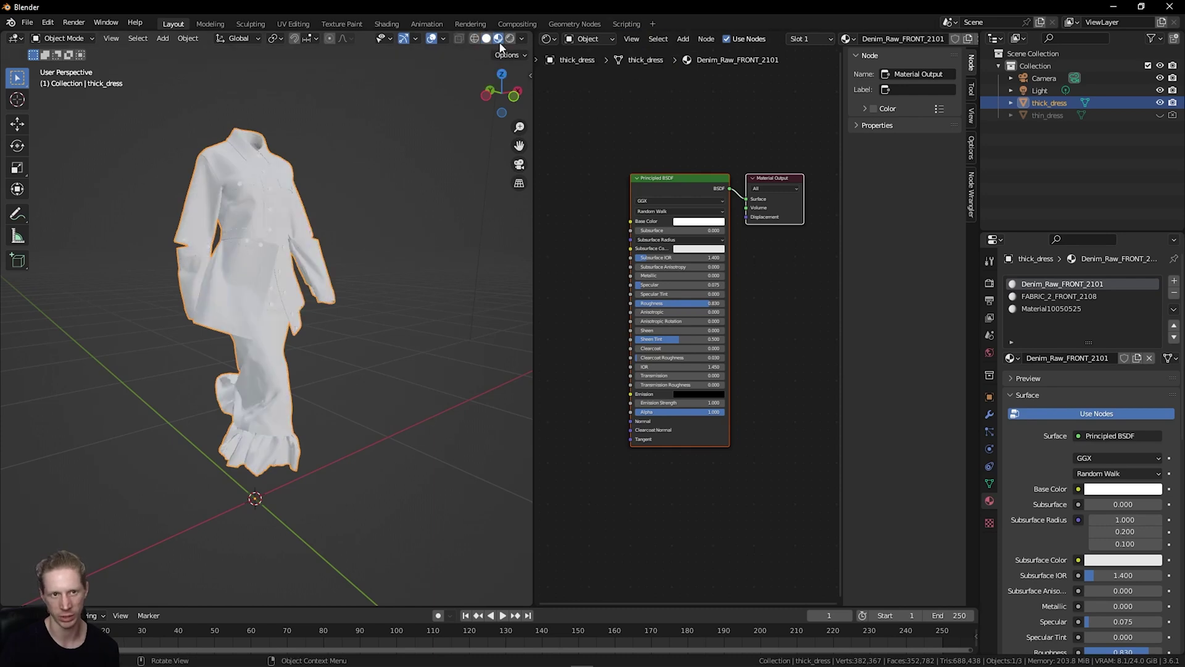
click(1120, 491)
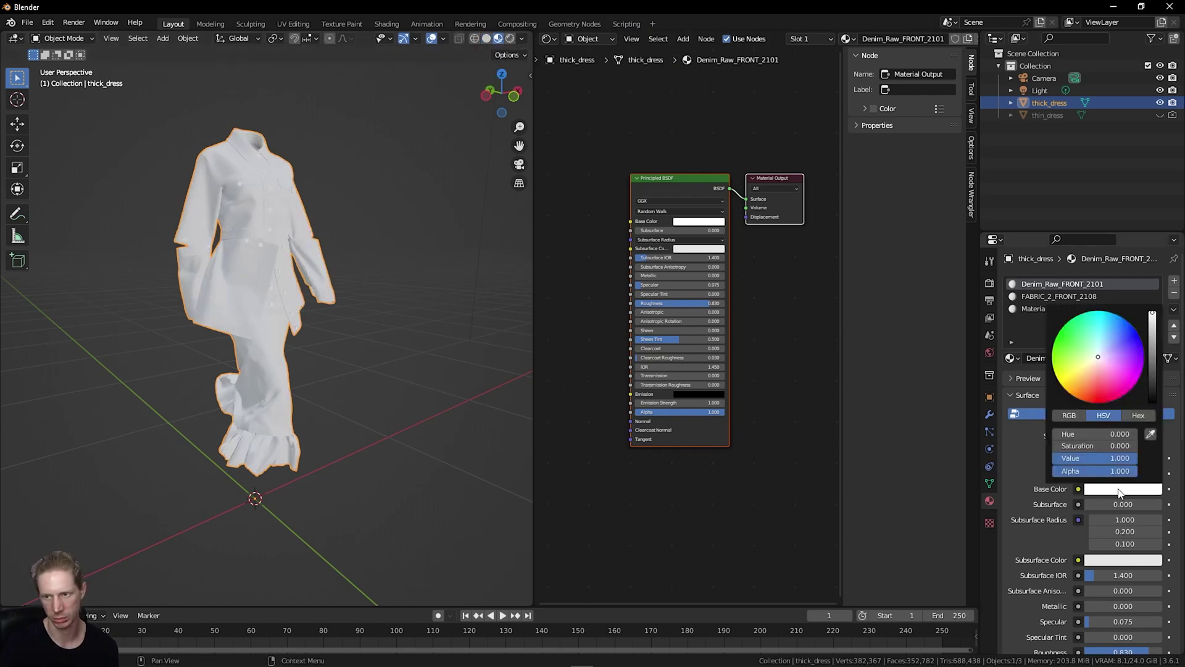
drag(1099, 358, 1103, 398)
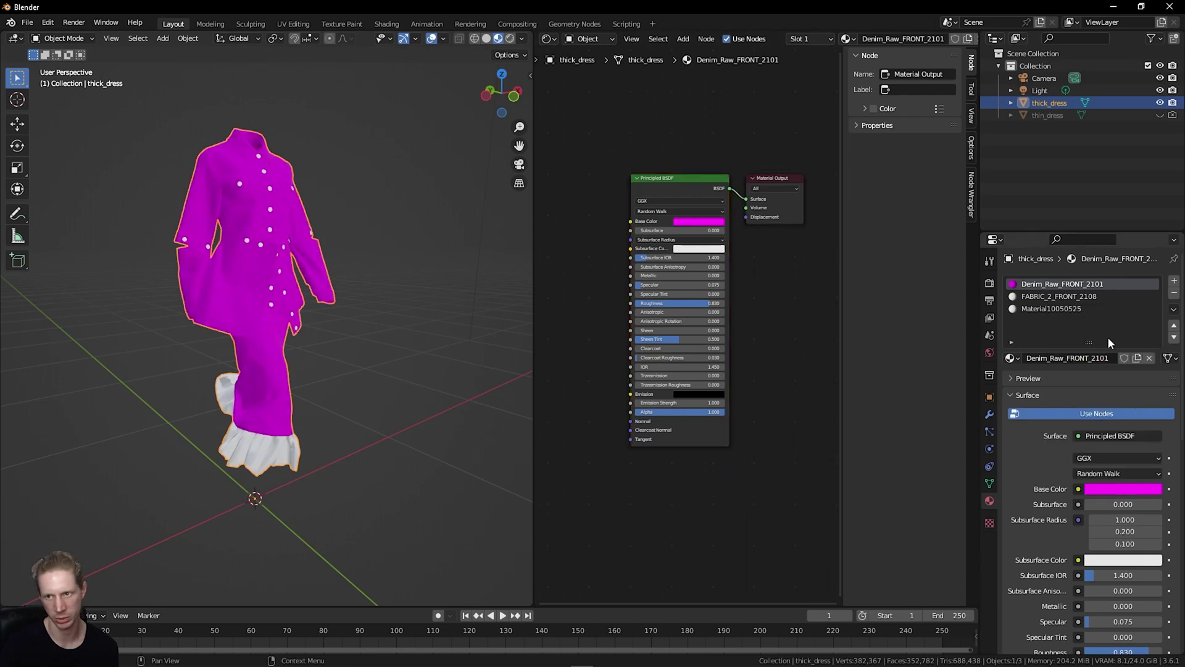
Set the Base Color of FABRIC_2_FRONT_2108 to yellow and of Material10050525 to blue.
click(1076, 295)
click(1122, 488)
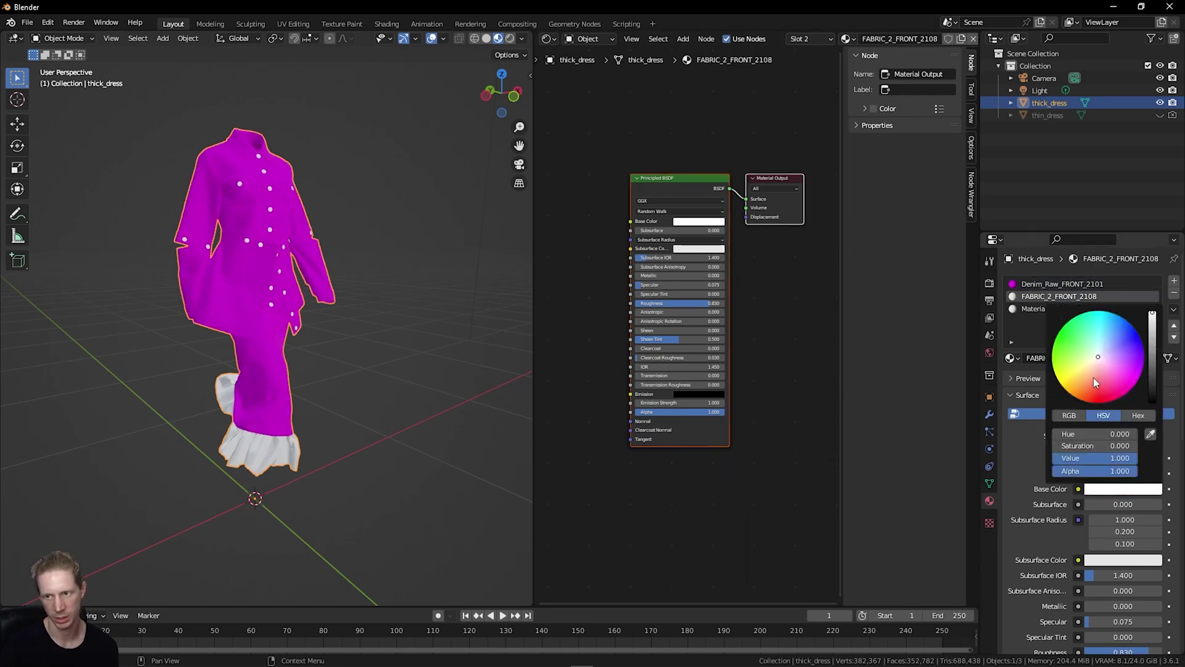
drag(1094, 369, 1142, 335)
click(1017, 309)
click(1143, 489)
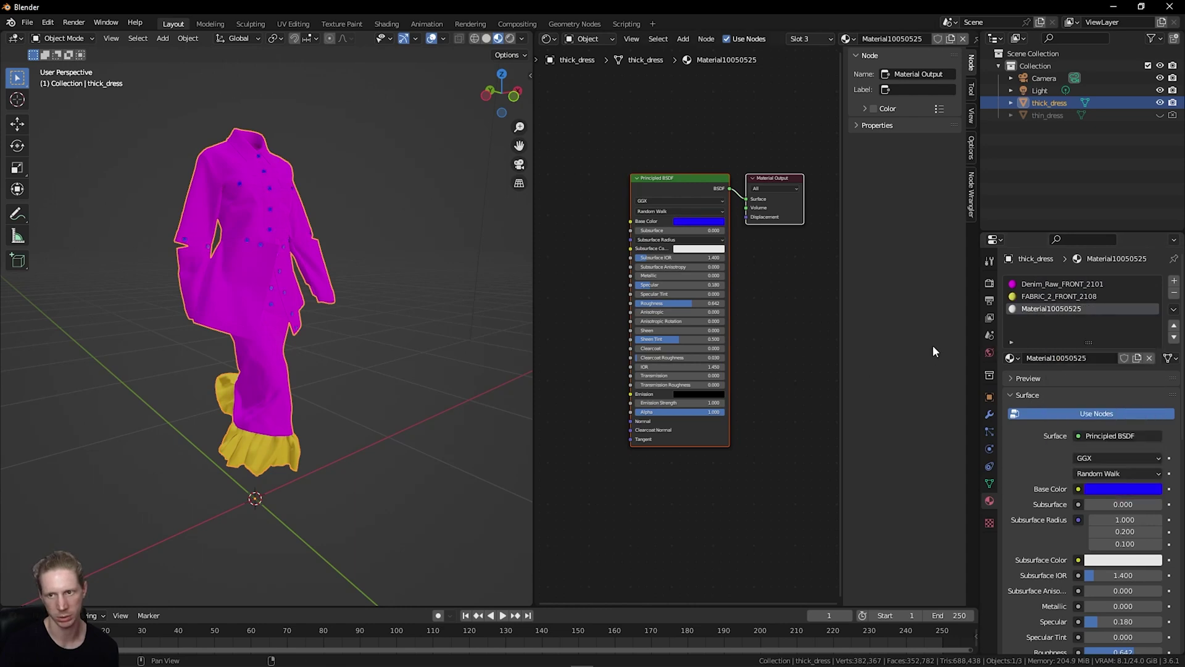
Hide the Shader Editor's sidebar and select the Principled BSDF node of the Denim_Raw_FRONT_2101 material.
click(1067, 287)
scroll(827, 336, down, 1)
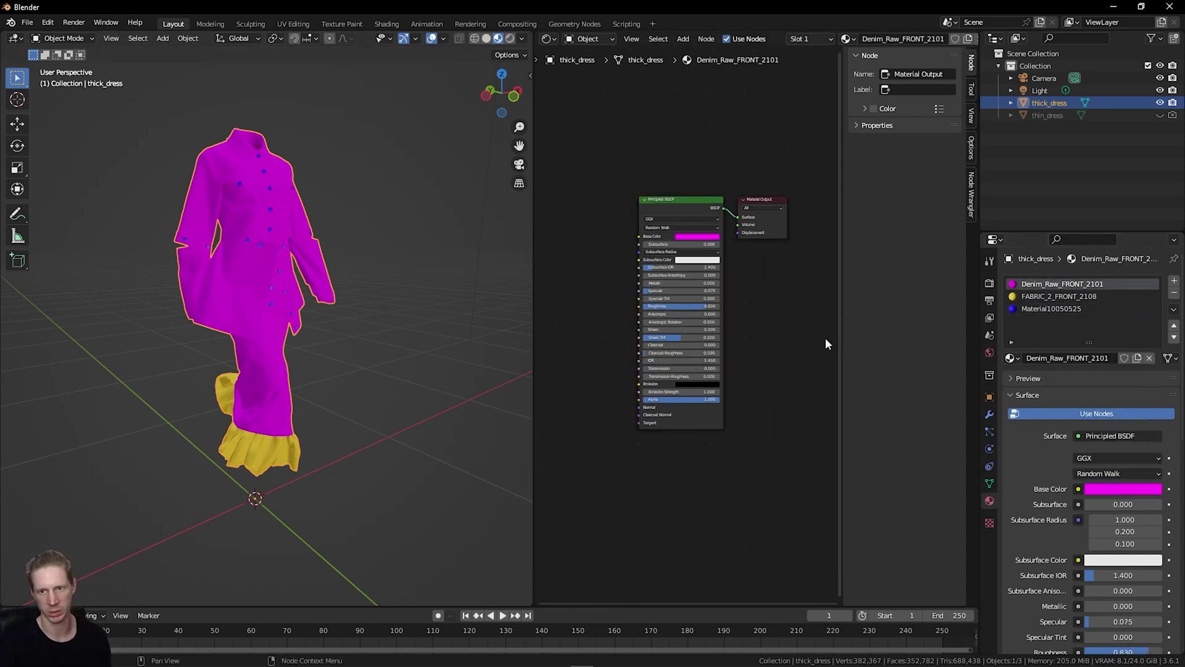
key(n)
click(805, 213)
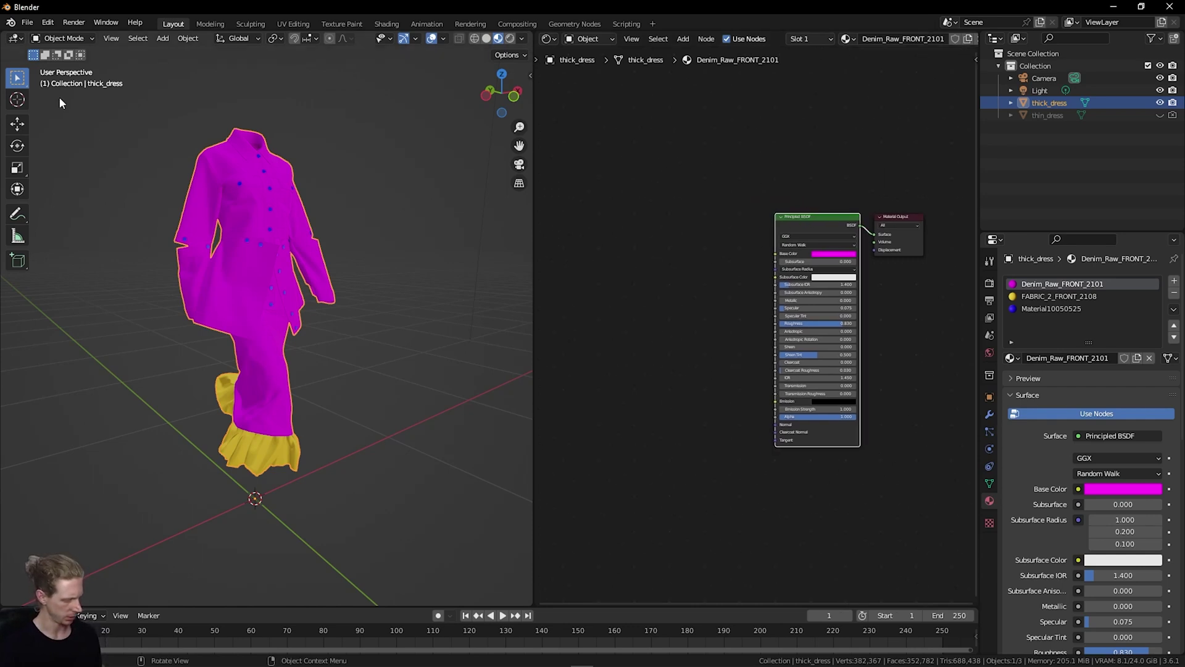
Search the add-ons in the preferences for "node" to check whether Node Wrangler is enabled.
click(48, 24)
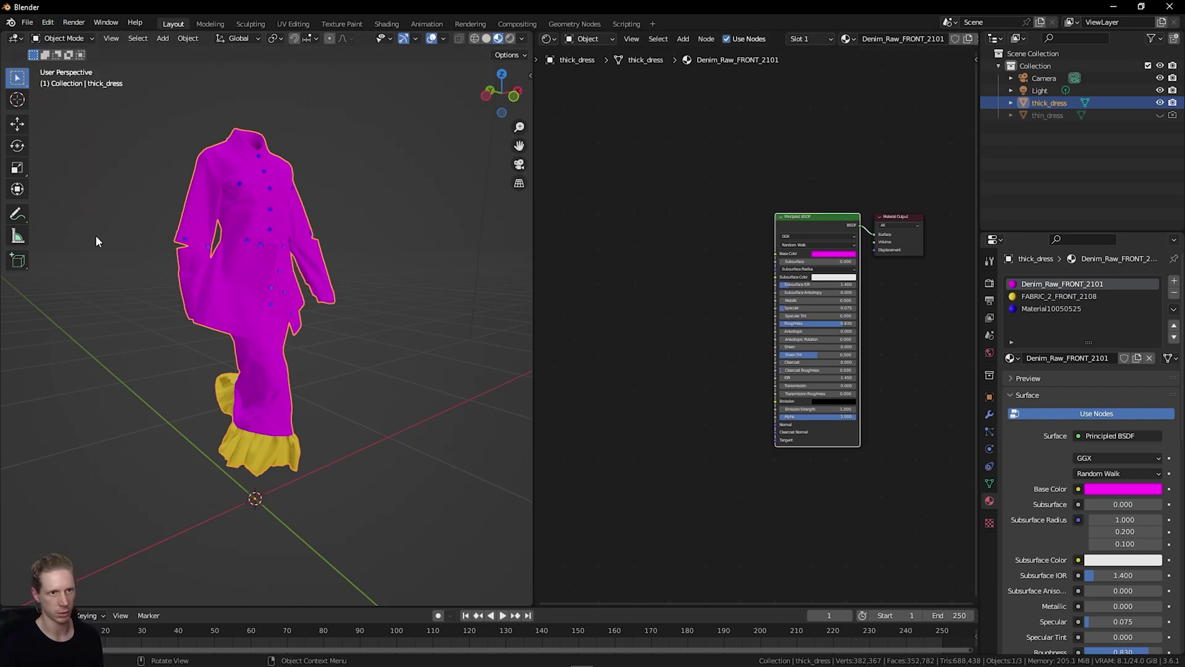
click(49, 23)
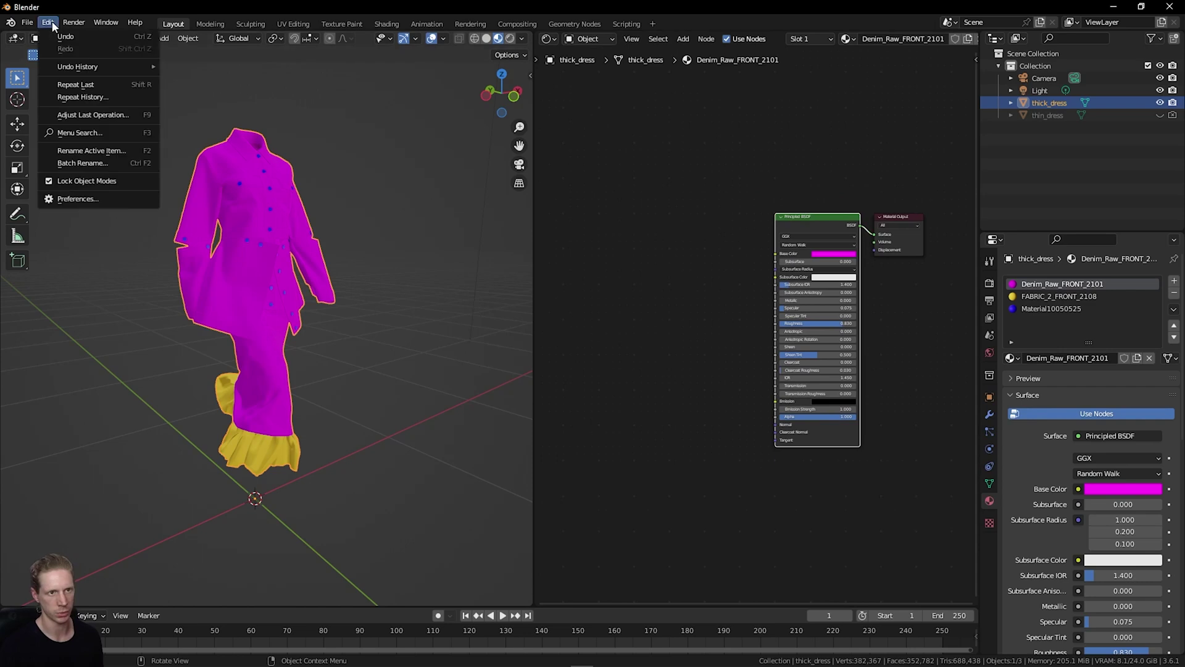
click(87, 201)
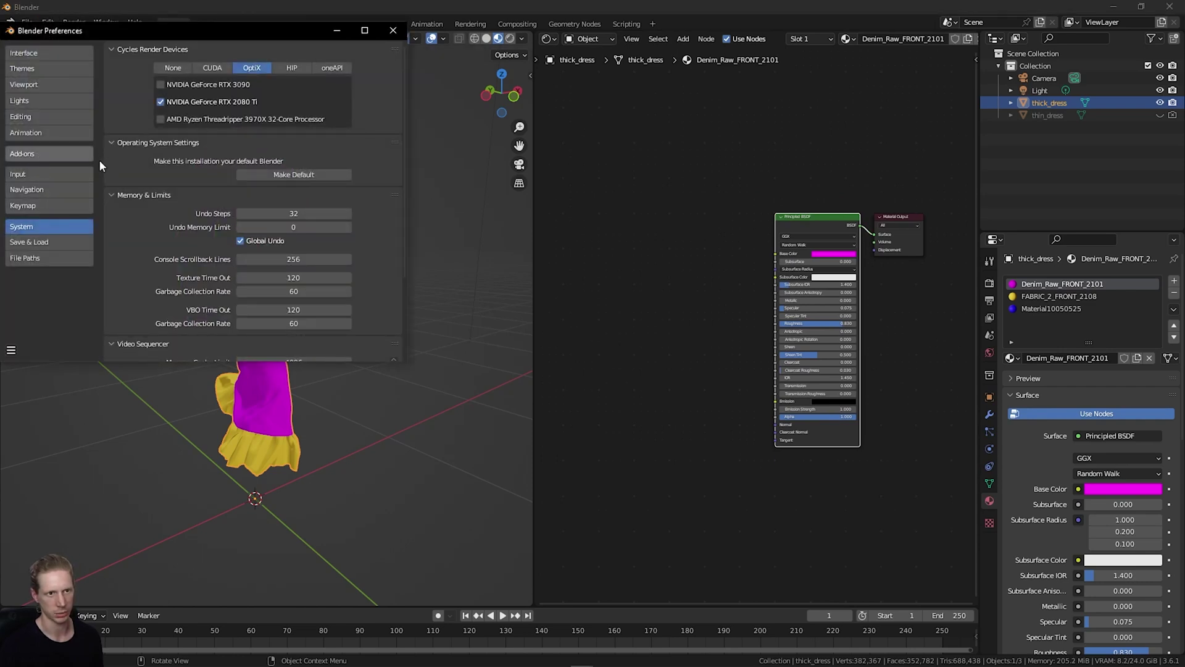
click(49, 153)
click(351, 64)
text(node)
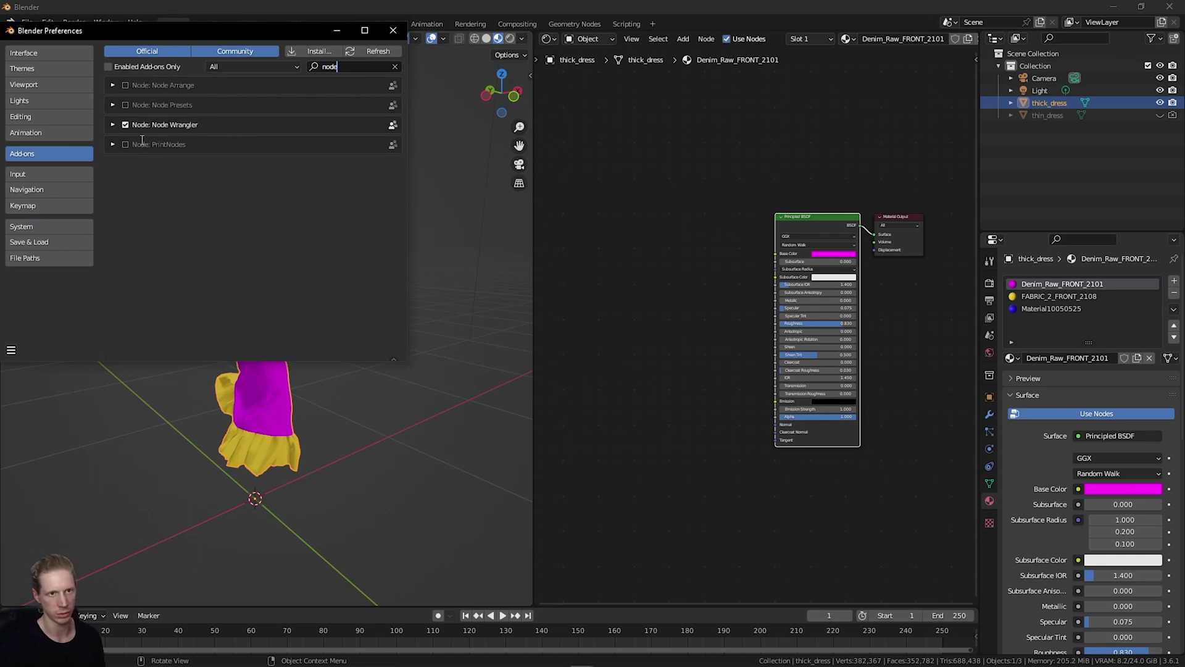
click(393, 30)
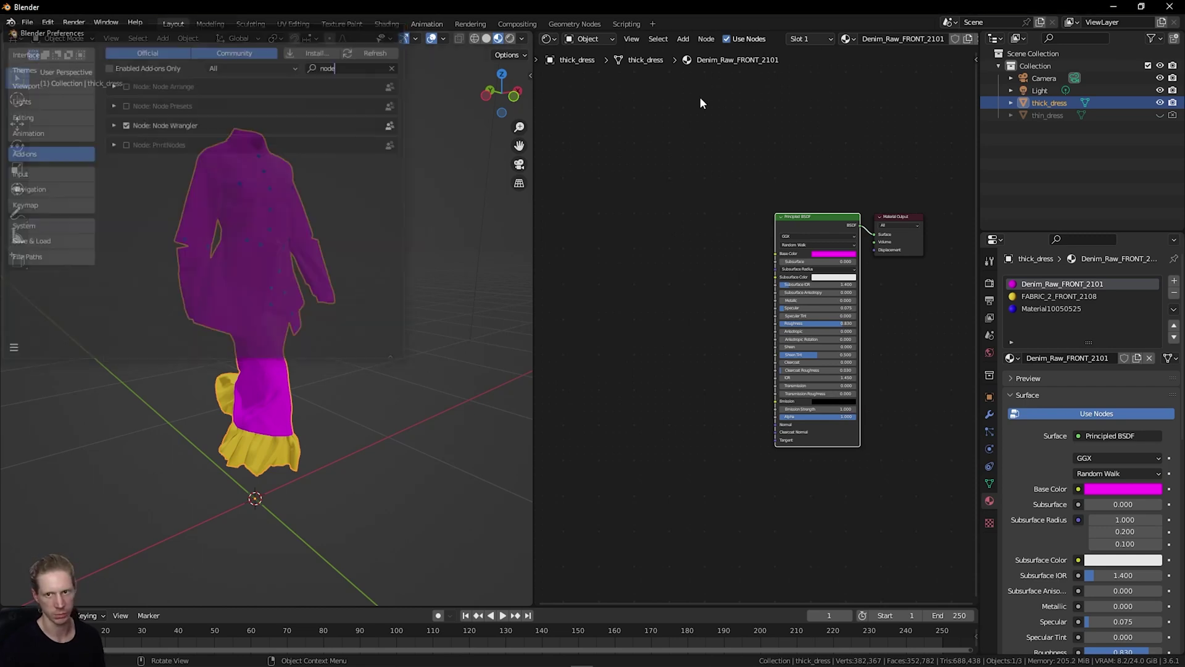
Load all maps from the substance_exports folder onto the Principled BSDF node with Node Wrangler's Principled Texture Setup.
mouse_move(805, 218)
mouse_down()
mouse_move(802, 199)
mouse_move(790, 222)
mouse_move(790, 209)
mouse_move(808, 212)
mouse_up()
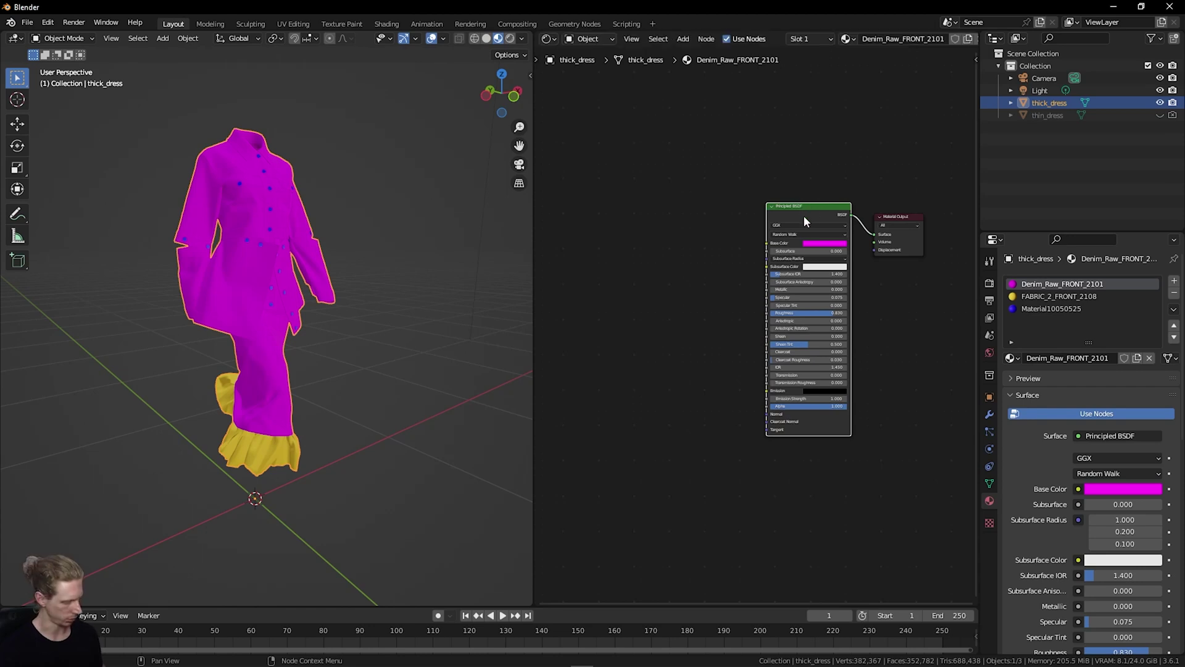
key(ctrl+shift+t)
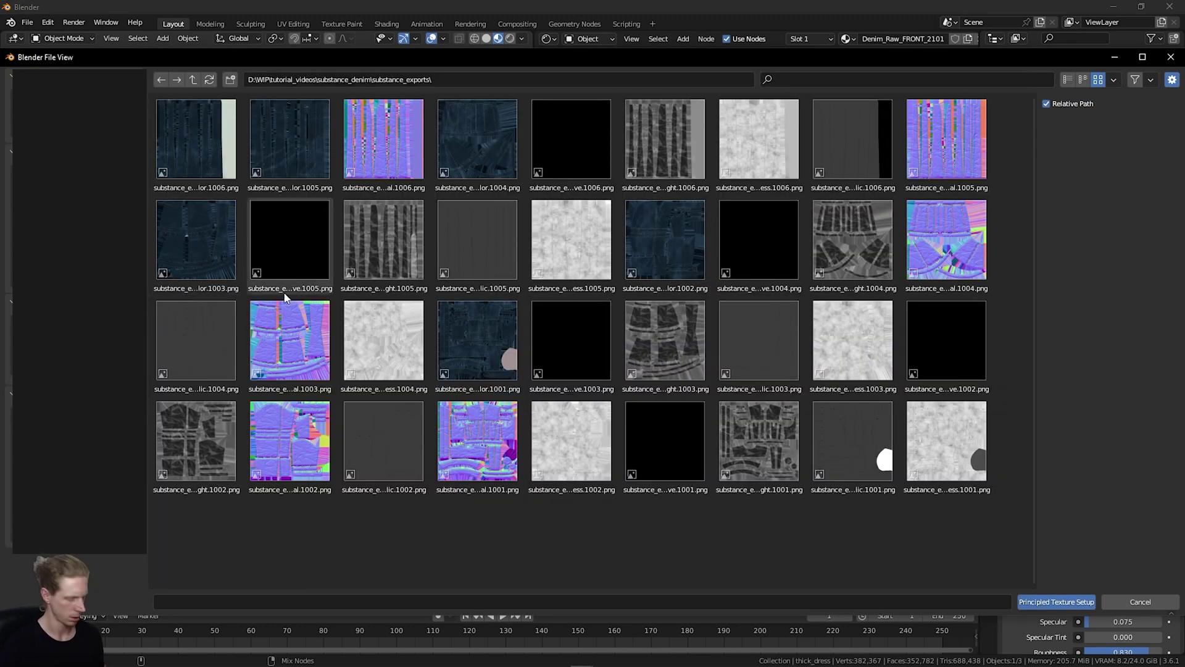
key(a)
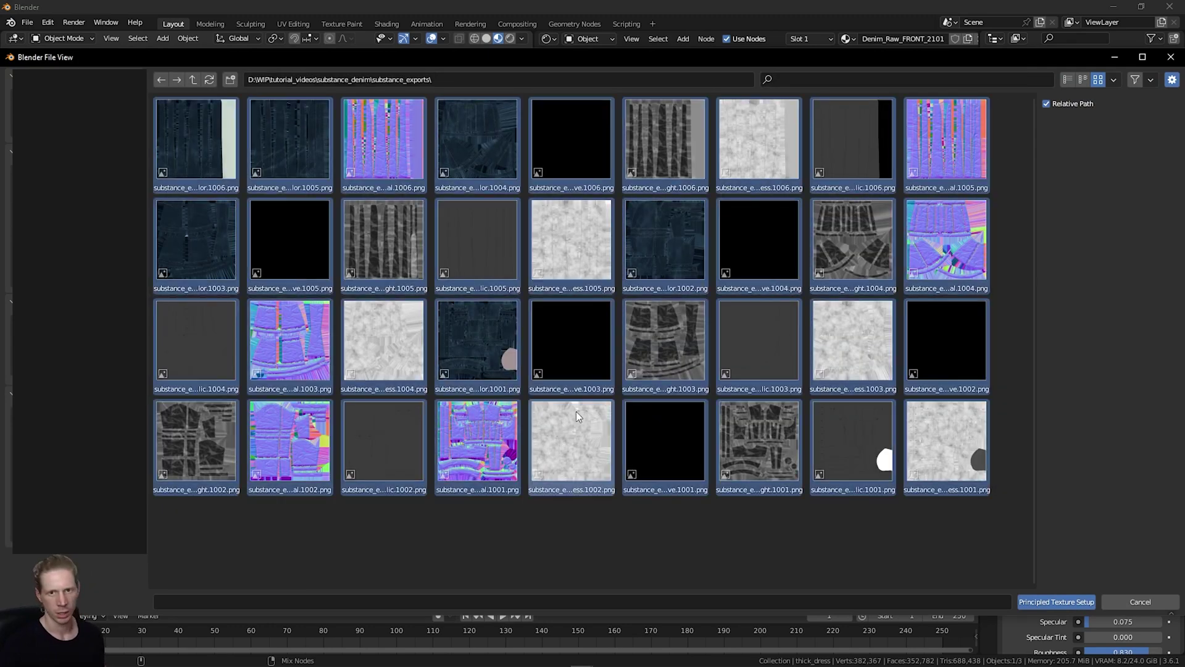
click(1062, 599)
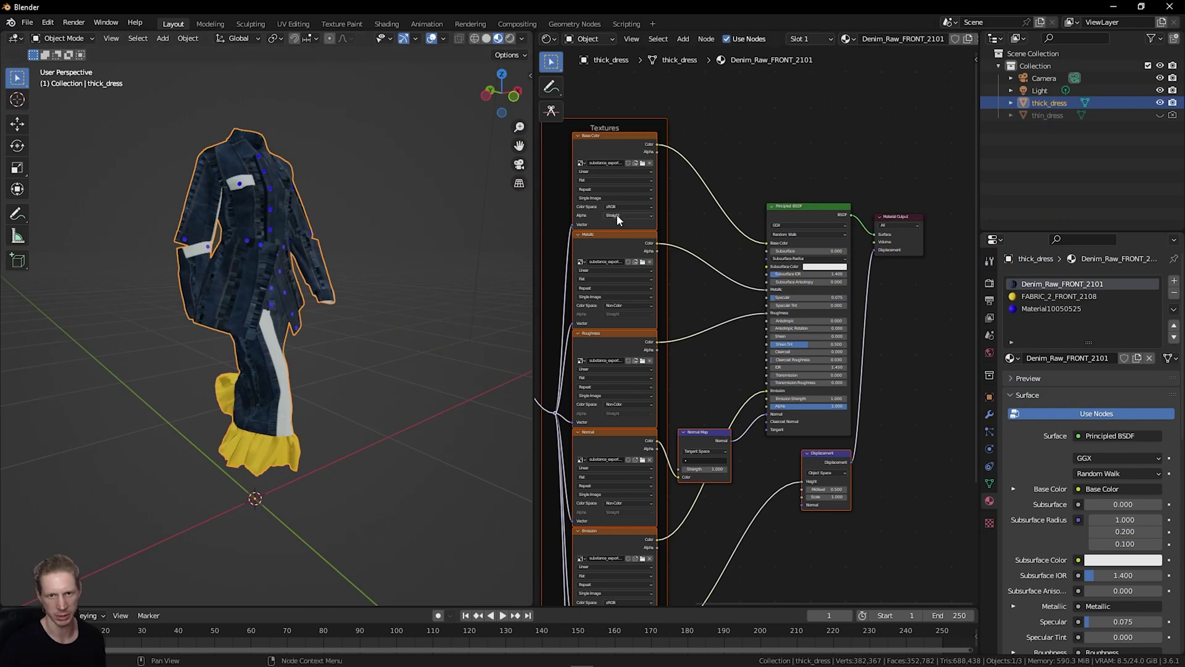
Set the source of the Base Color texture node to UDIM Tiles.
scroll(622, 221, up, 4)
scroll(675, 192, down, 2)
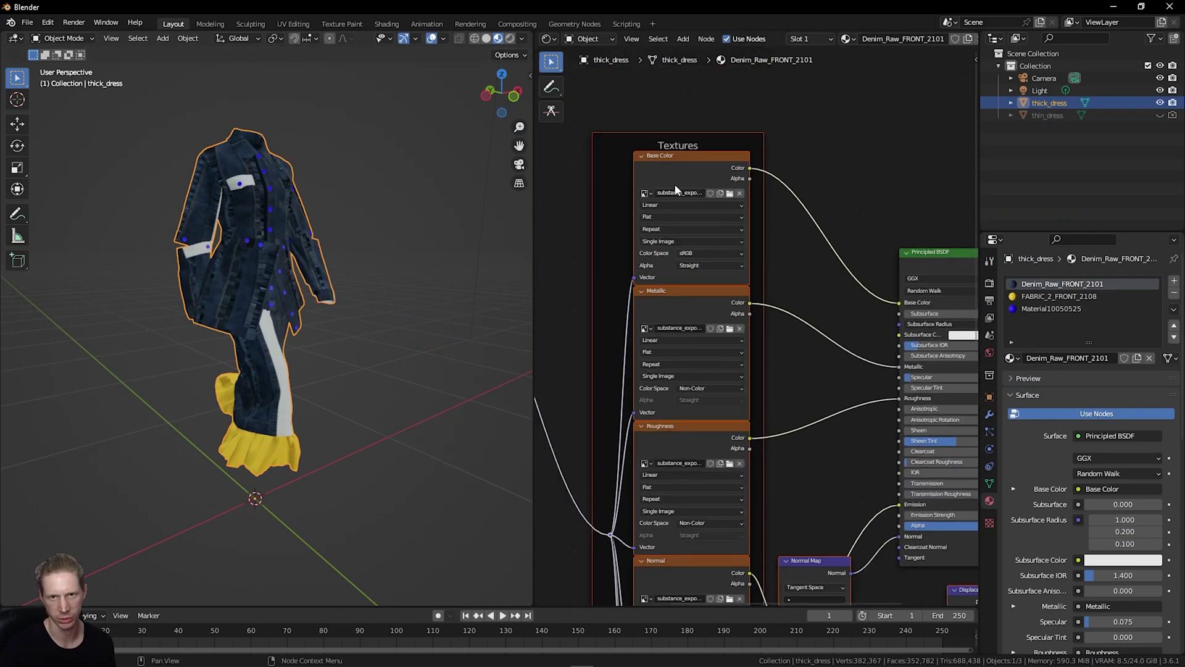
click(668, 244)
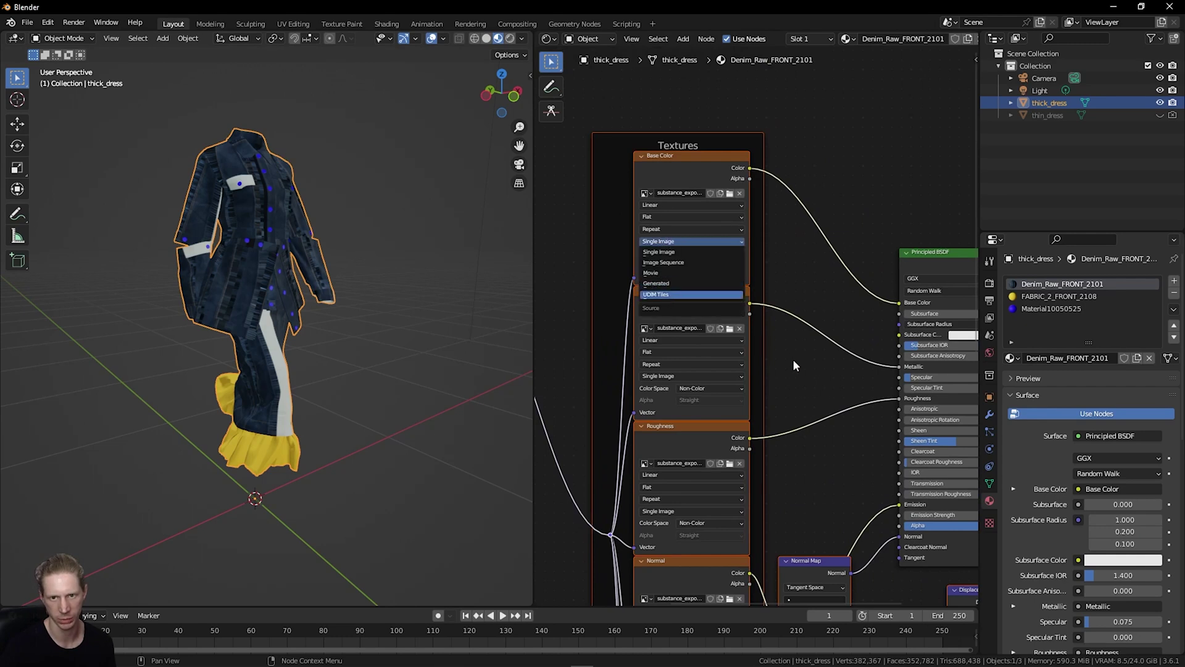
click(669, 294)
Switch the viewport to solid shading and set the Metallic and Roughness texture nodes to UDIM Tiles.
middle_drag(794, 367, 790, 215)
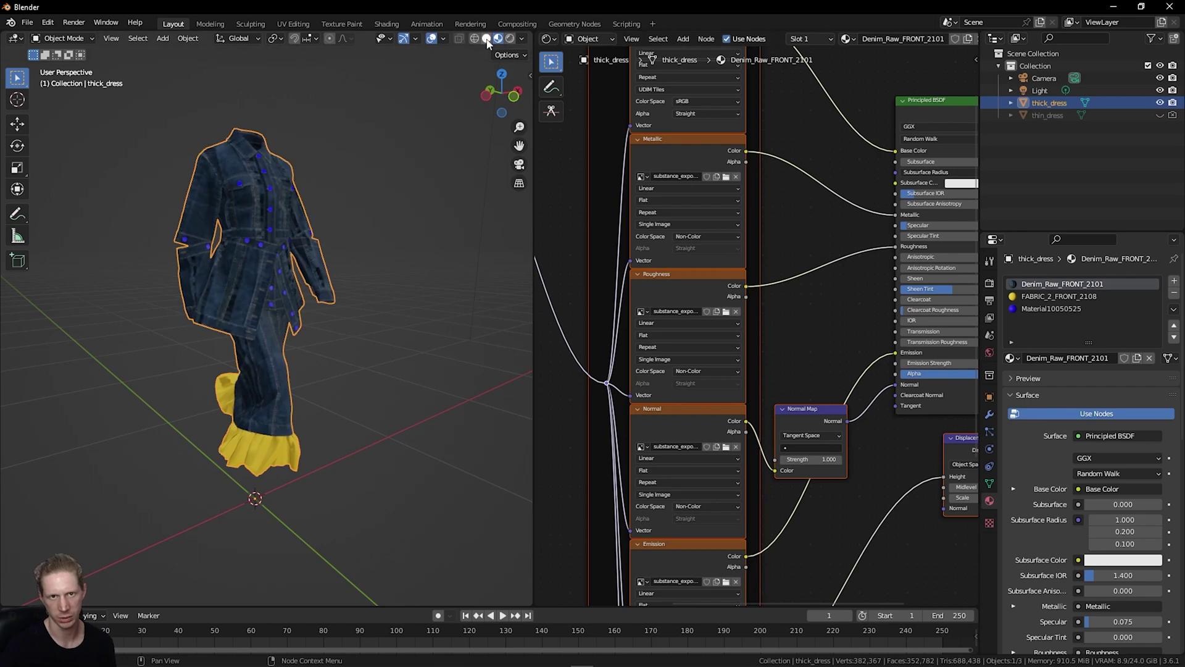
click(486, 38)
click(673, 223)
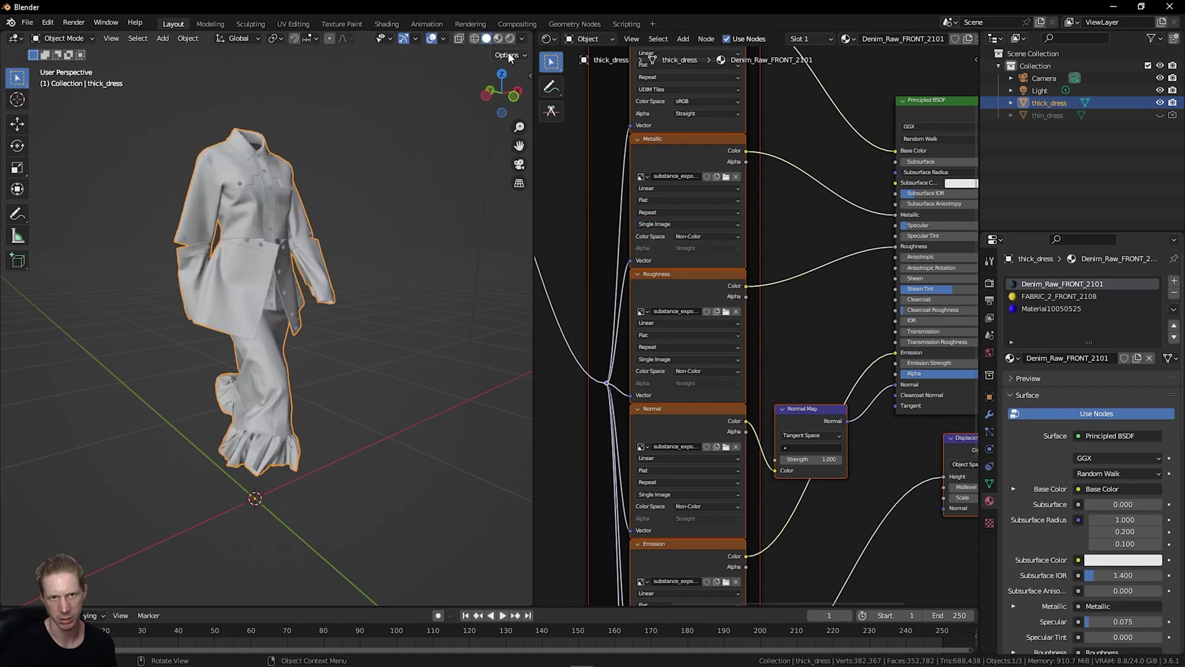
click(690, 223)
click(691, 293)
middle_drag(802, 306, 797, 147)
click(690, 198)
click(667, 258)
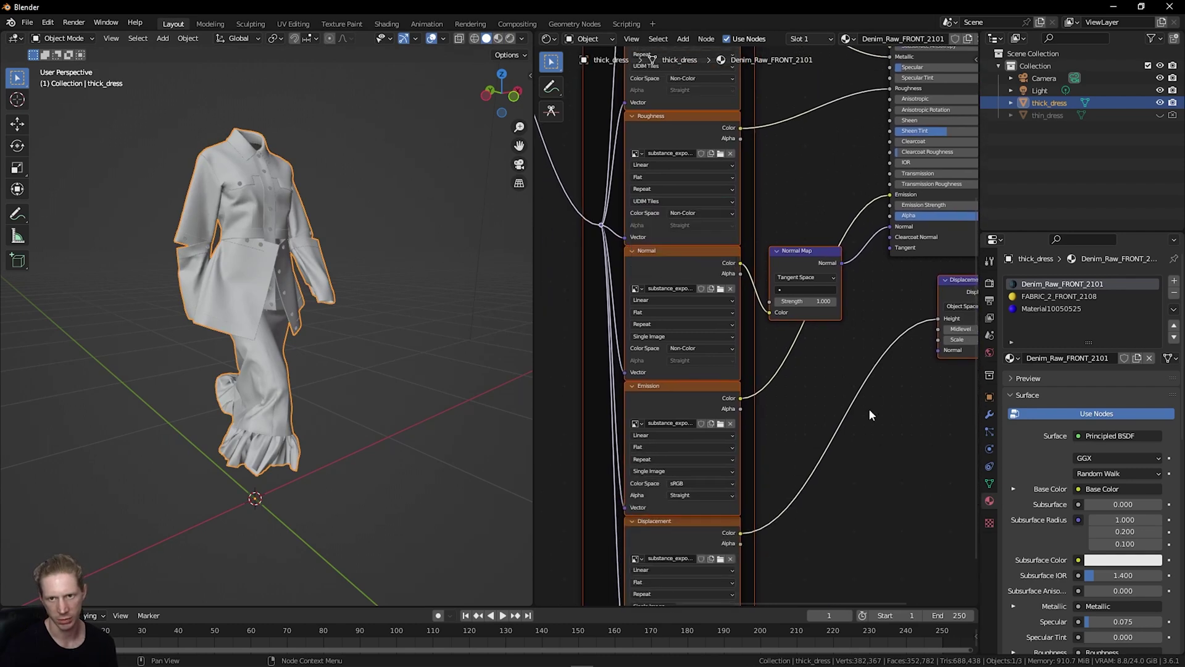
Set the source of the Normal texture node to UDIM Tiles.
middle_drag(675, 467, 648, 337)
click(648, 338)
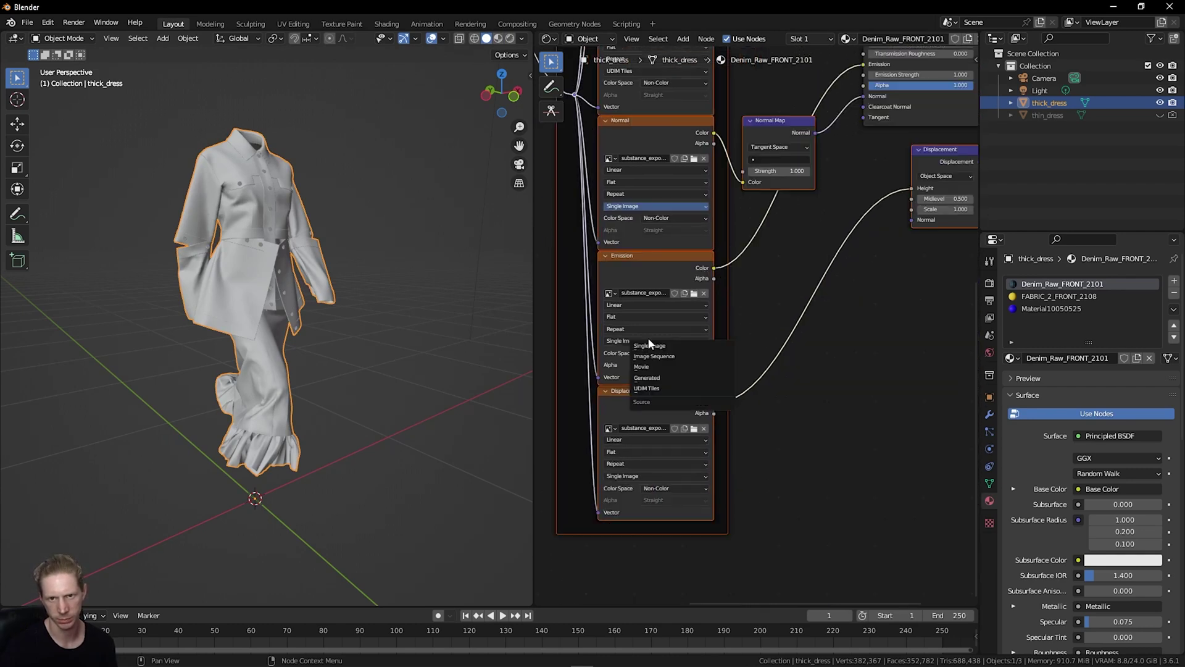
click(630, 209)
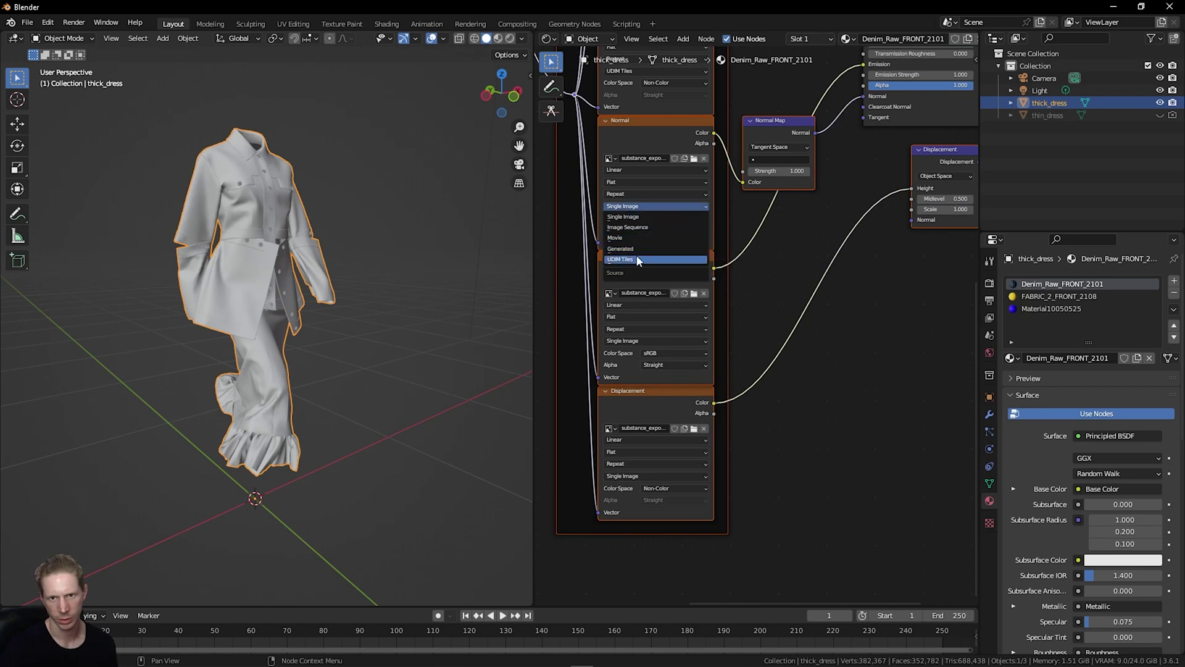
click(636, 258)
Set the source of the Emission and Displacement texture nodes to UDIM Tiles.
middle_drag(731, 376, 759, 224)
click(656, 190)
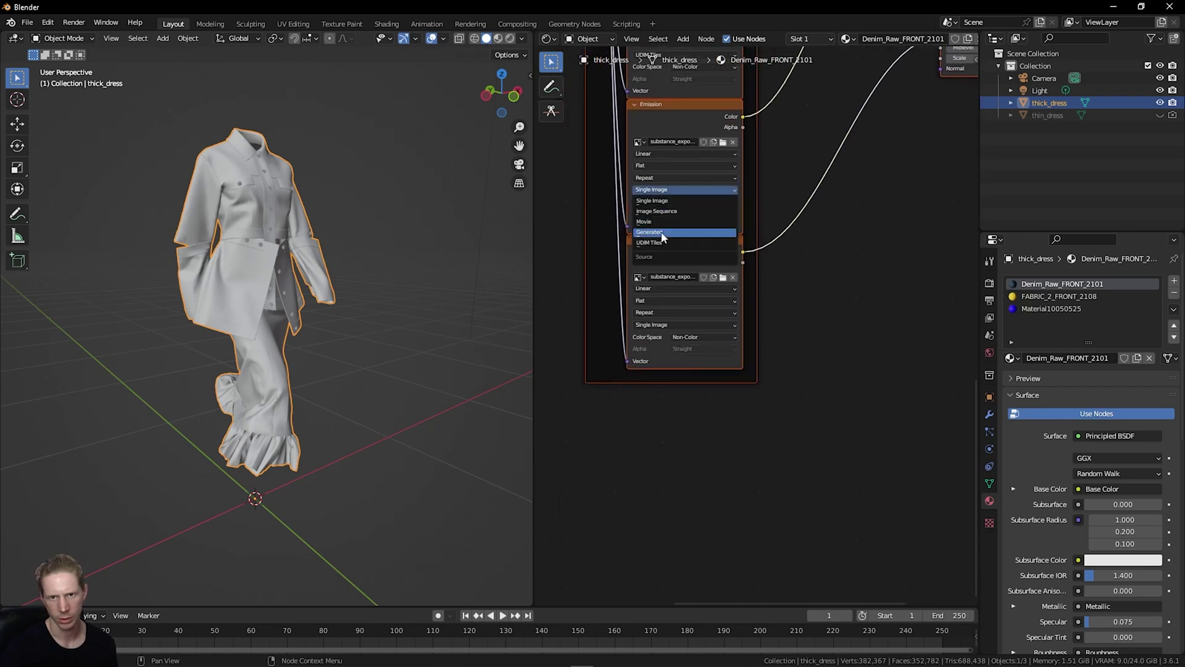
key(Return)
click(661, 322)
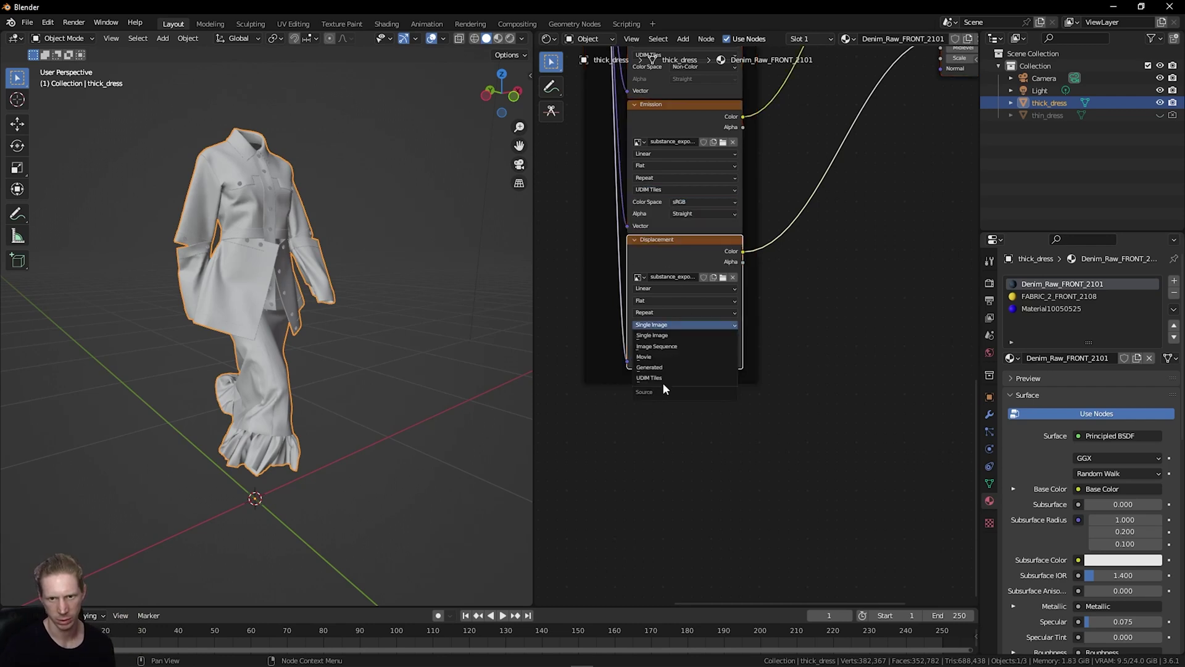
click(661, 377)
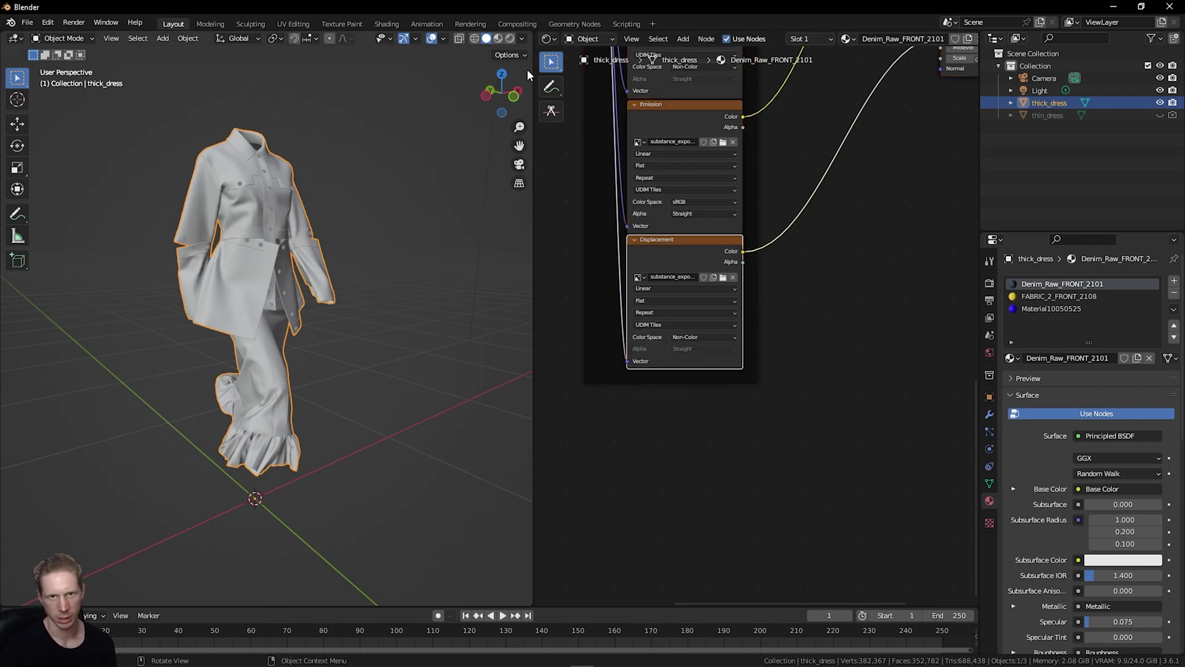
Switch the viewport to Material Preview shading and examine the denim textures on the thick dress.
click(498, 39)
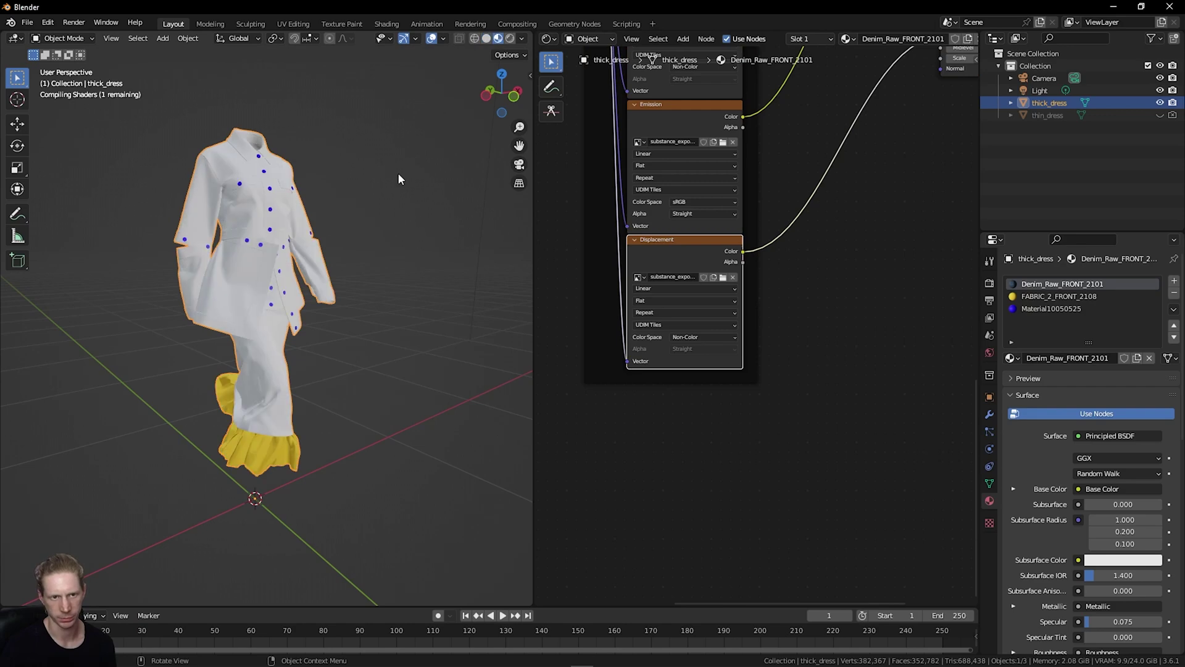
scroll(316, 253, up, 6)
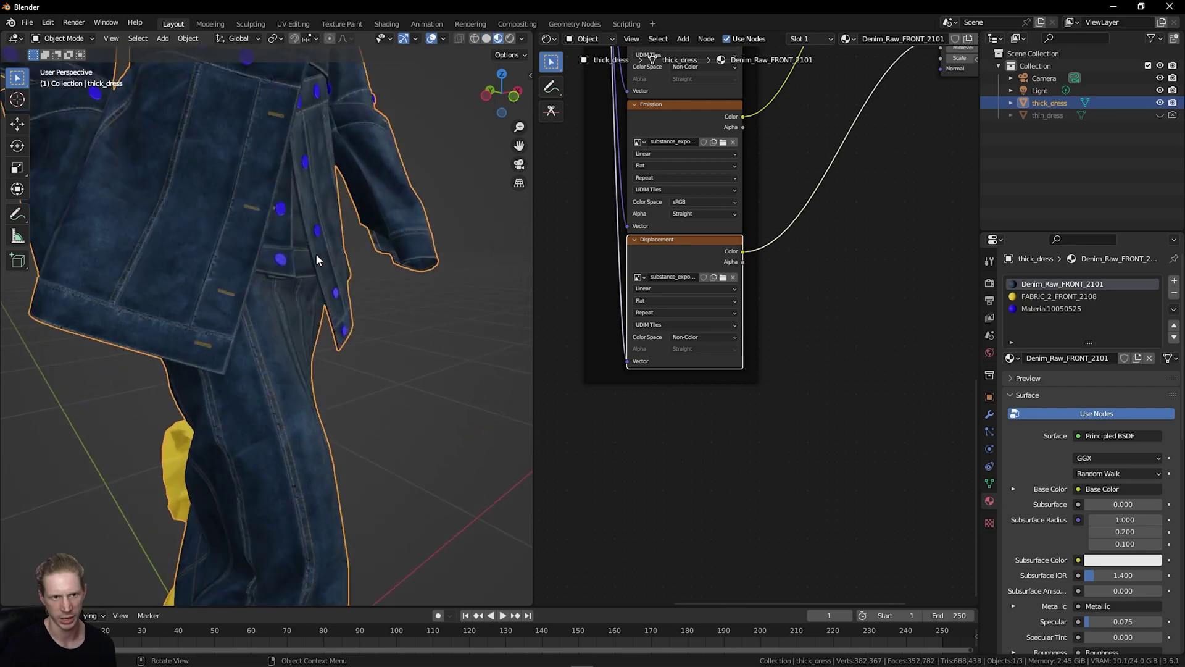
drag(519, 146, 545, 319)
drag(496, 98, 469, 106)
Change the base color of the button material Material10050525 from blue to light grey.
click(1049, 308)
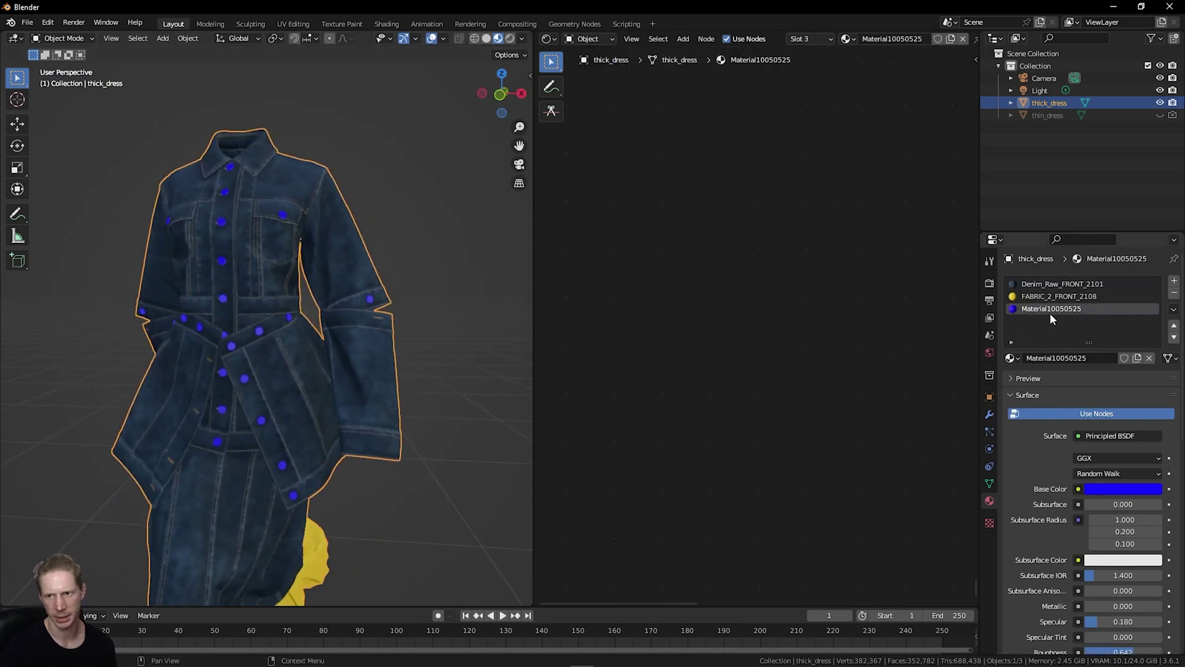
middle_drag(760, 547, 709, 334)
scroll(741, 247, up, 2)
click(805, 204)
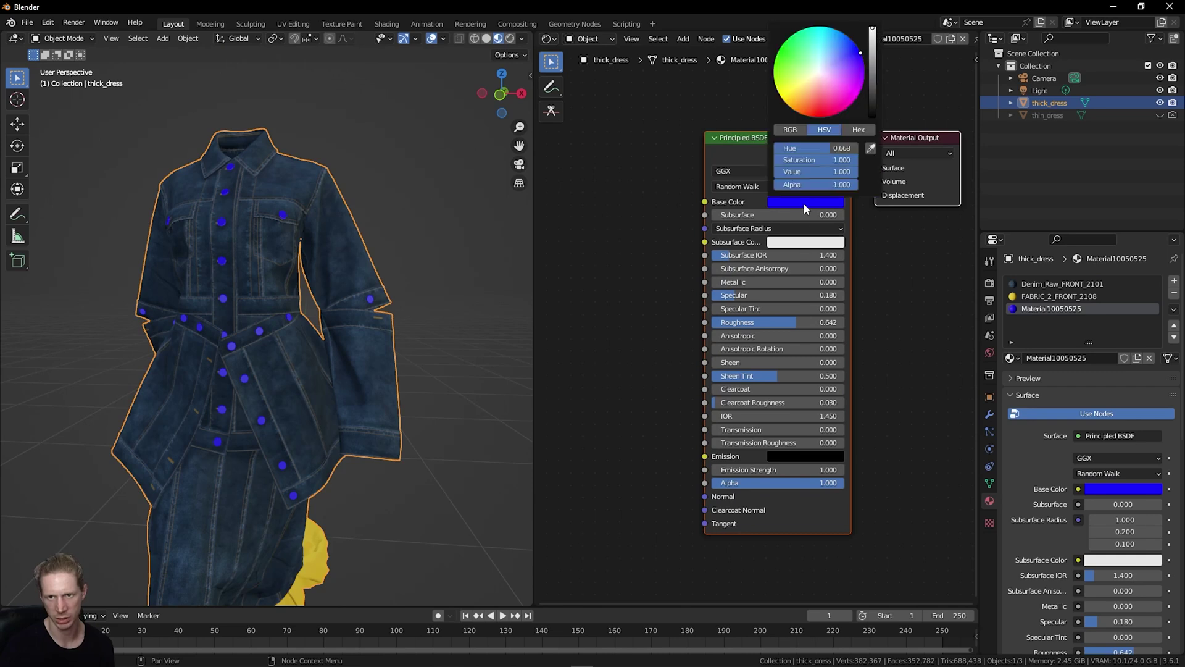
drag(862, 84, 819, 74)
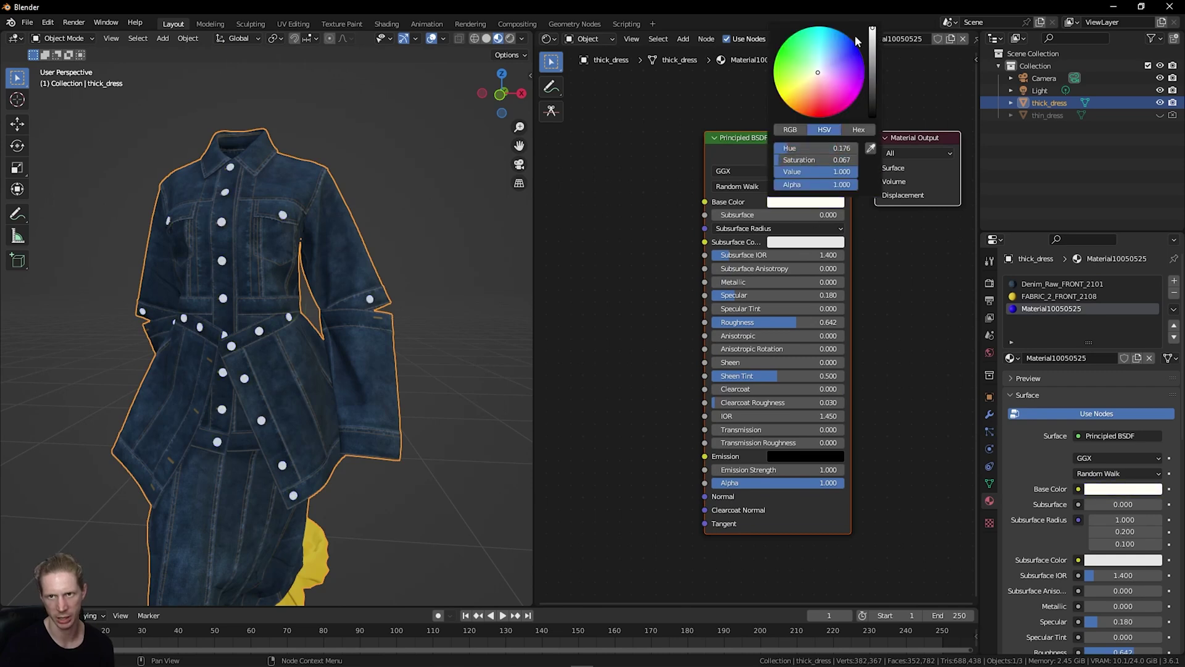
drag(872, 29, 874, 49)
Set the button material's Metallic to 1.000 and Roughness to 0.288.
drag(741, 282, 845, 282)
drag(796, 322, 741, 322)
scroll(164, 341, up, 8)
scroll(198, 338, down, 4)
scroll(313, 302, down, 5)
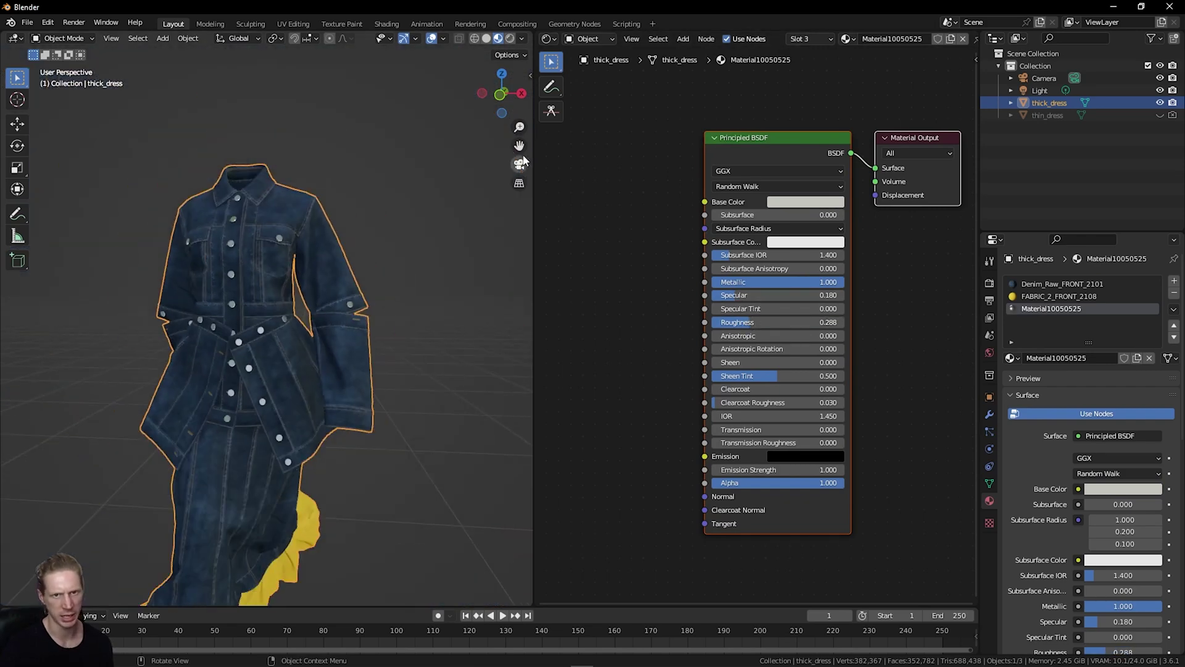
scroll(312, 302, up, 2)
Try red as the ruffle material's base color, and remove the FABRIC_2_FRONT_2108 slot from thick_dress.
click(1012, 296)
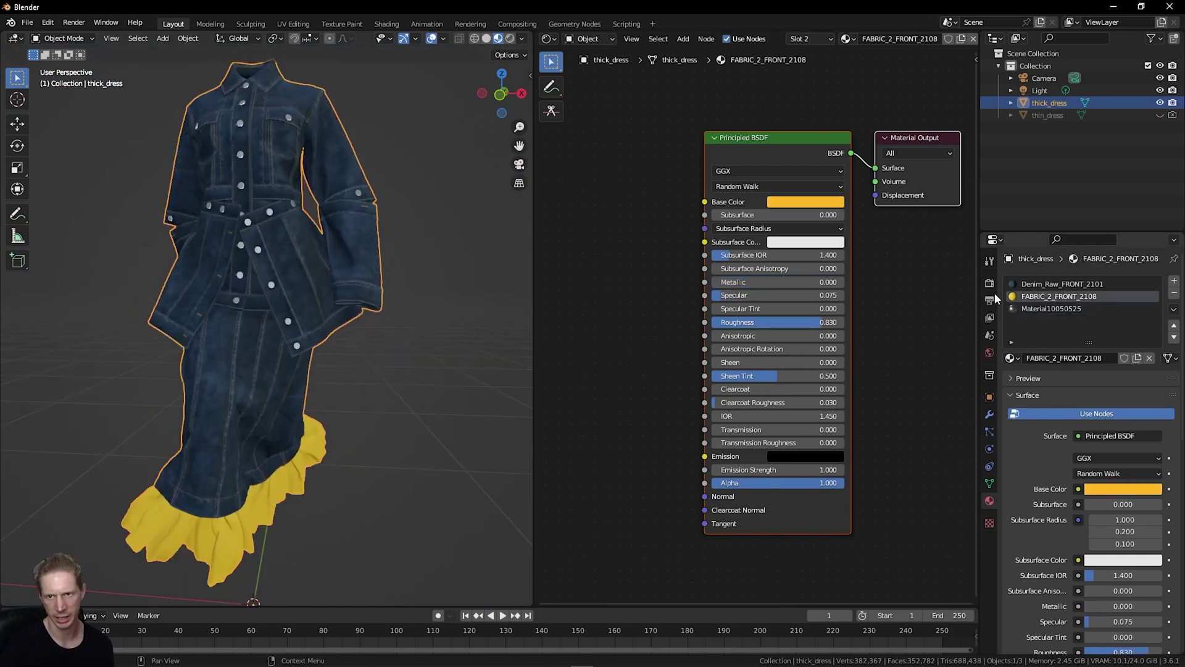
click(805, 201)
click(813, 88)
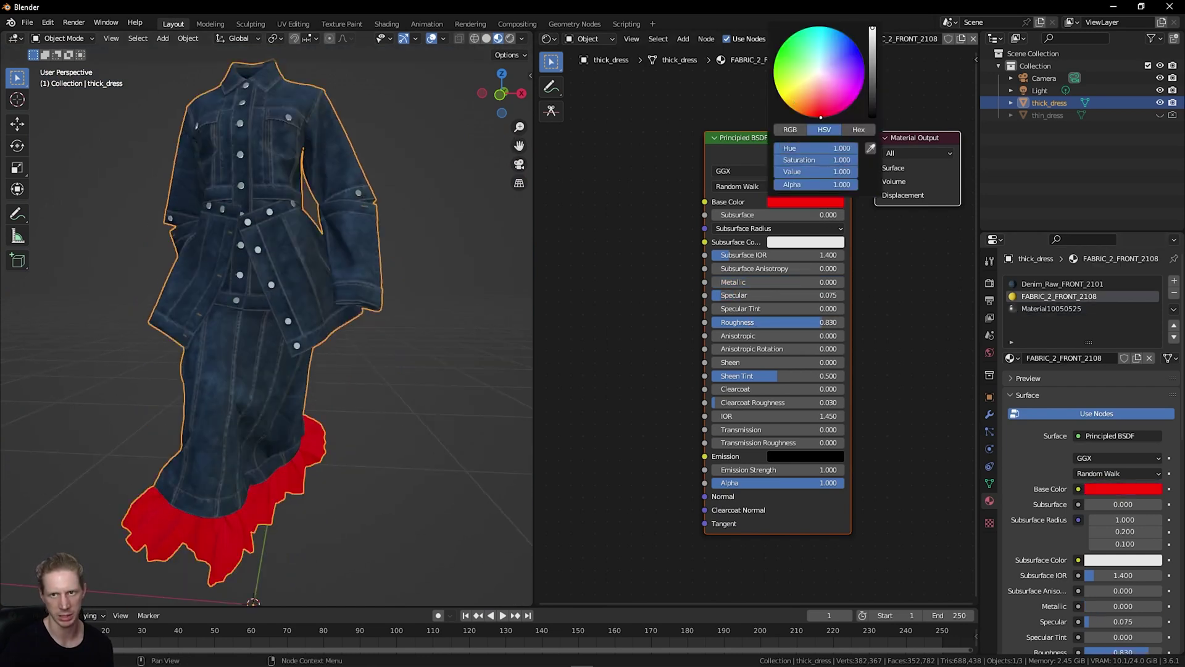
click(1174, 295)
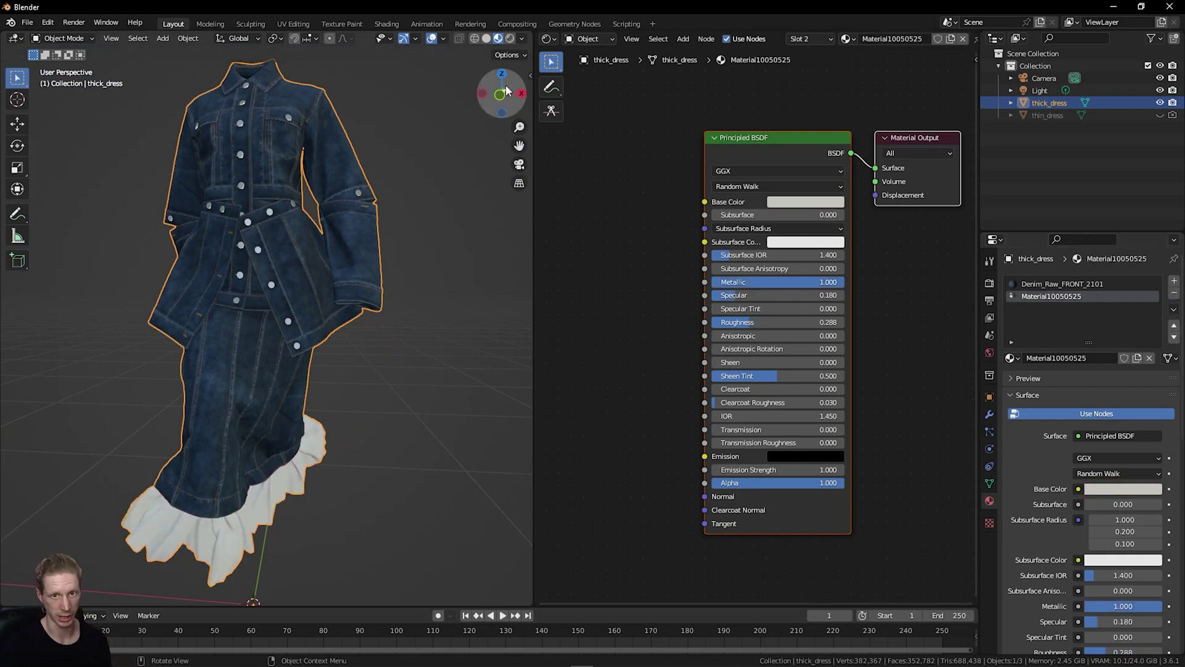
drag(501, 94, 313, 69)
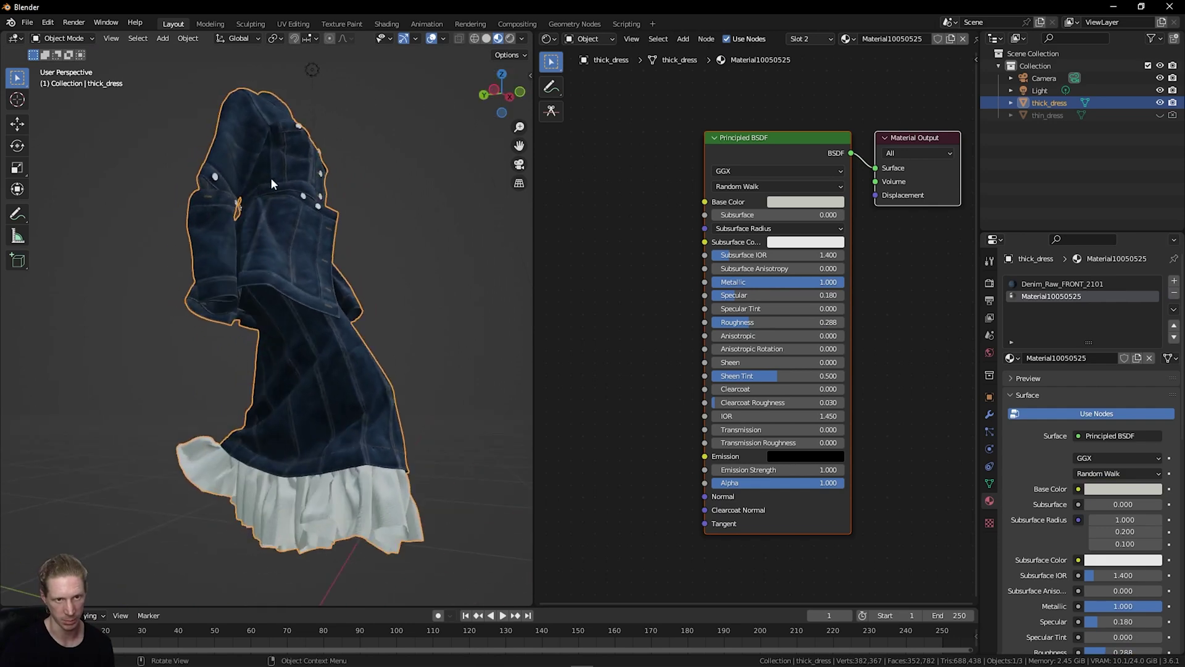
click(520, 92)
In the Denim_Raw_FRONT_2101 material, connect the Base Color texture's Alpha output to the Principled BSDF's Alpha input.
click(1096, 285)
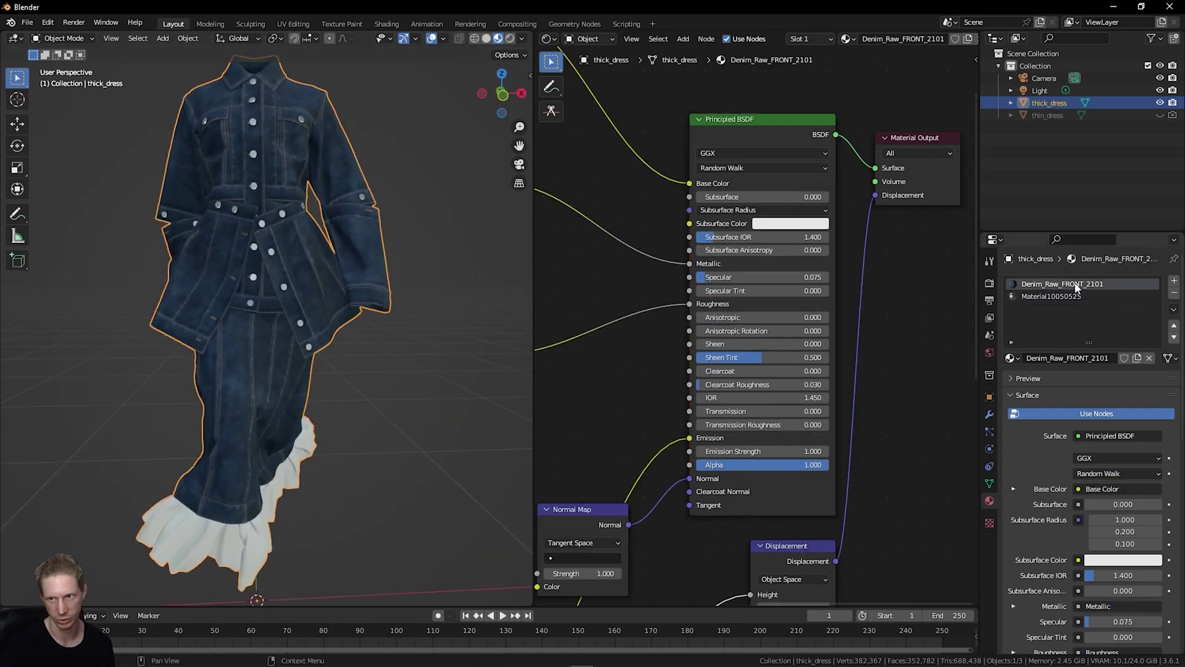
scroll(775, 317, down, 3)
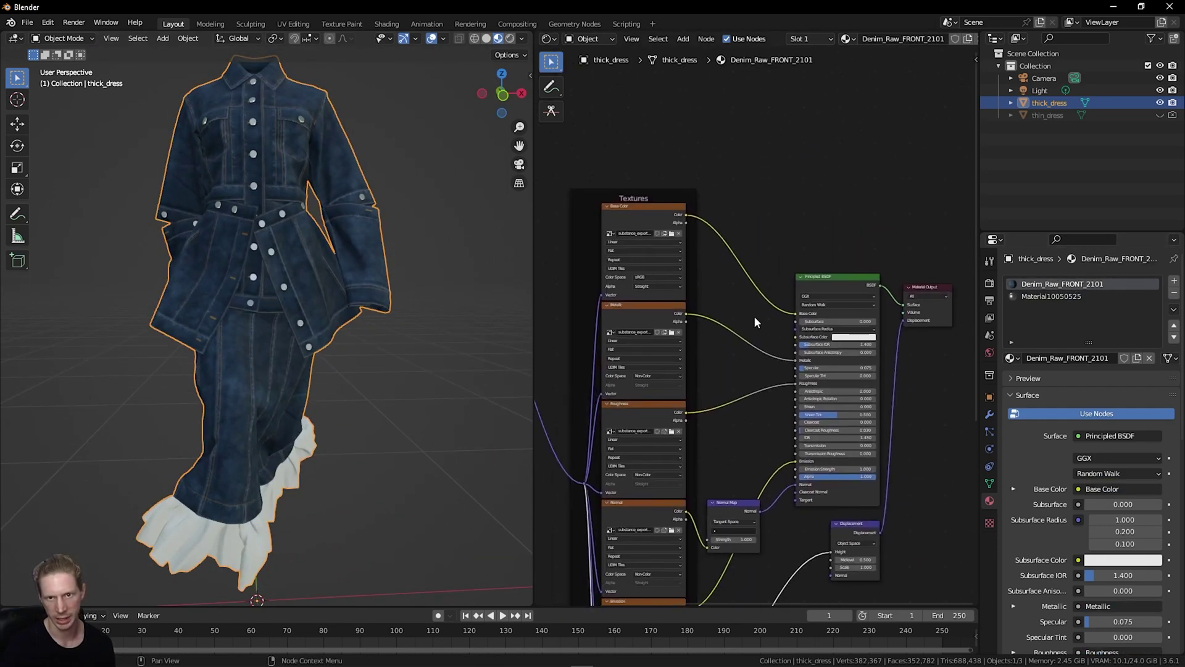
middle_drag(753, 316, 736, 280)
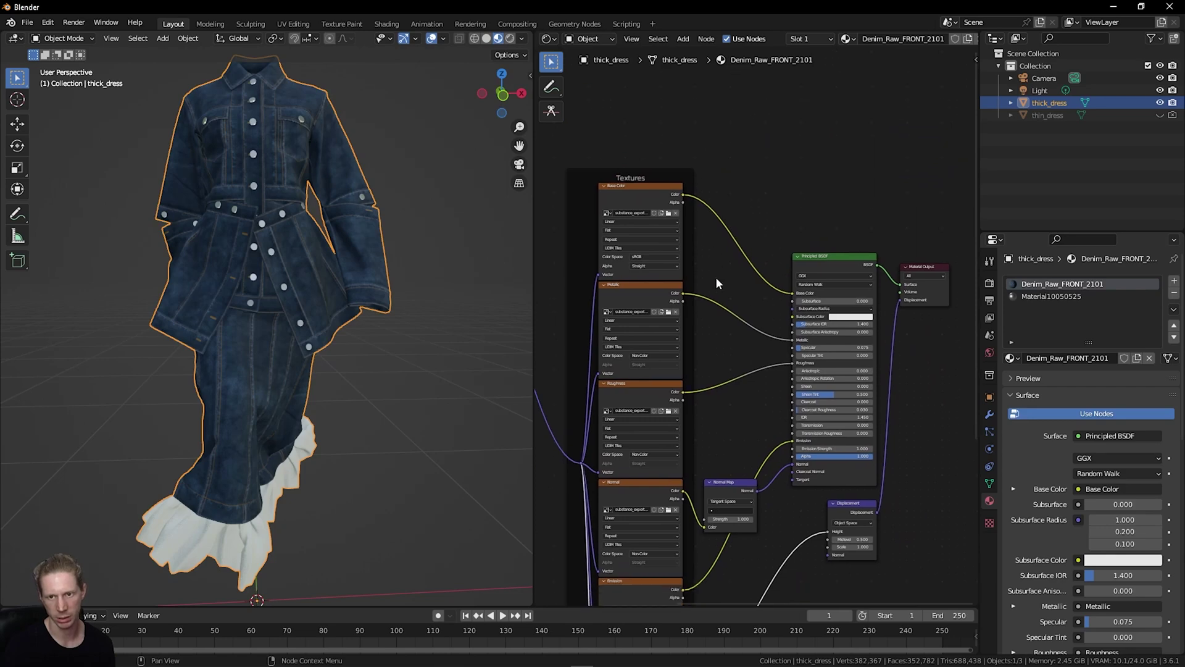
scroll(716, 277, up, 2)
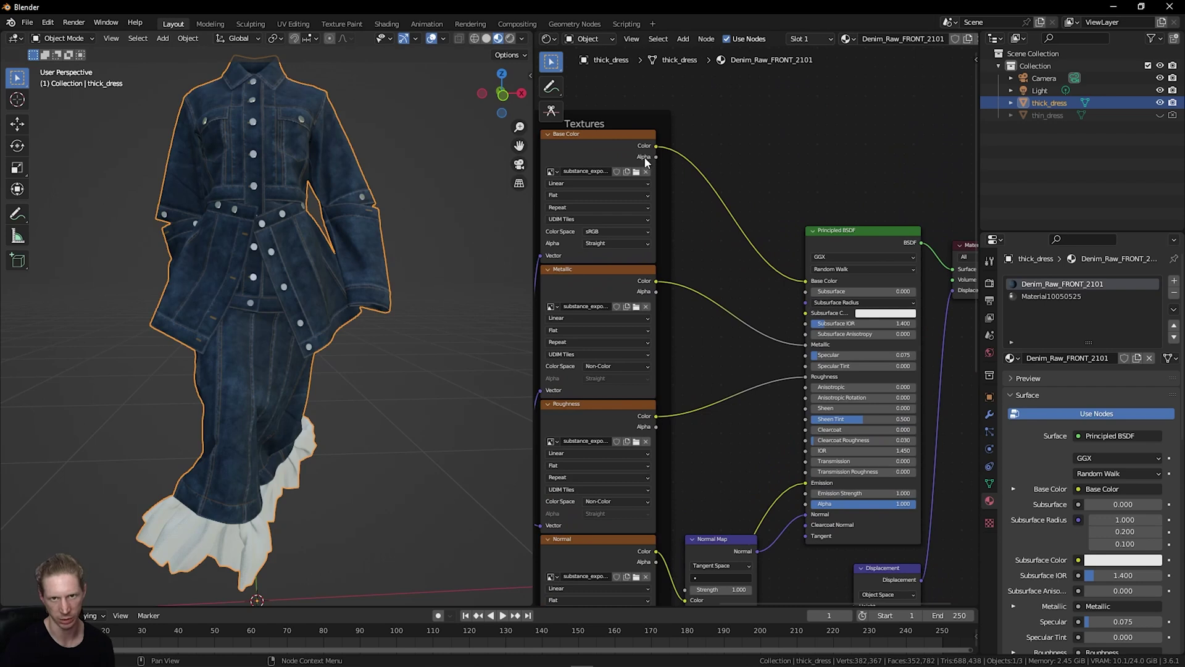
middle_drag(713, 279, 735, 208)
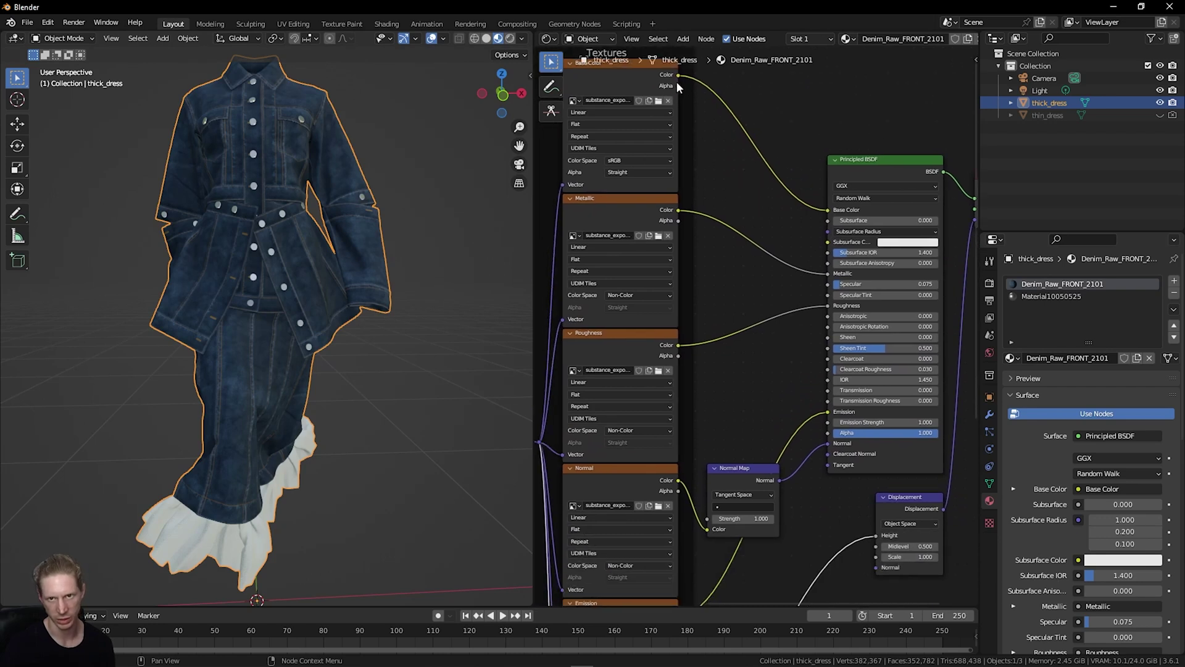
drag(678, 86, 834, 439)
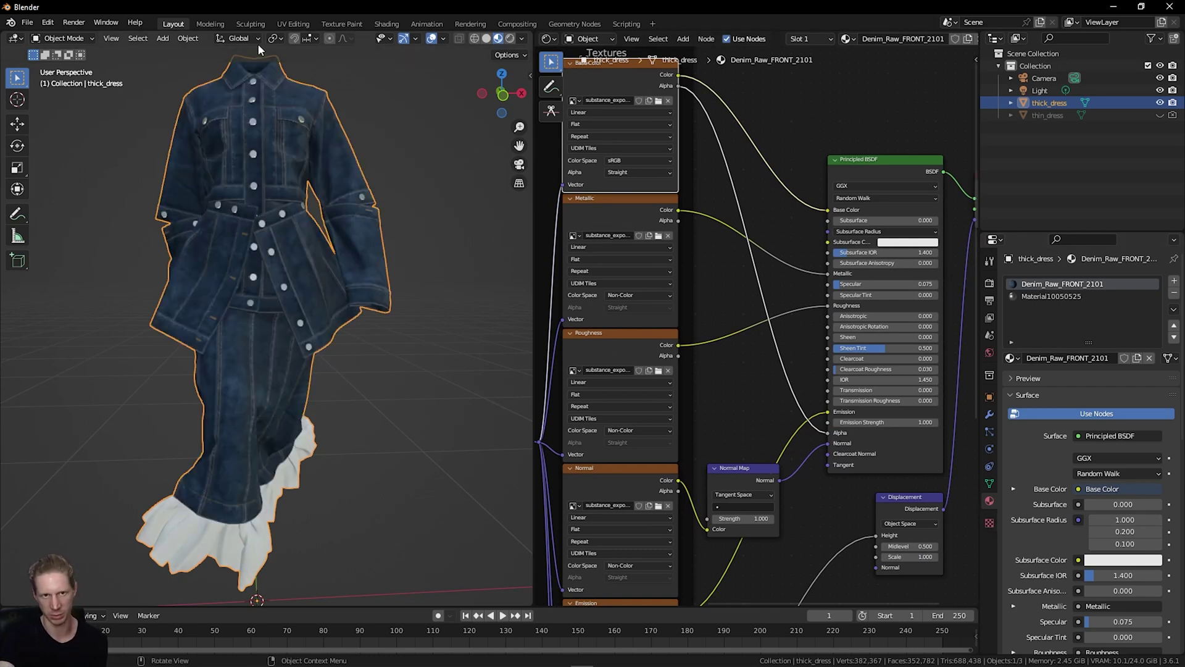
Set the render engine to Cycles with GPU Compute as the device.
click(990, 283)
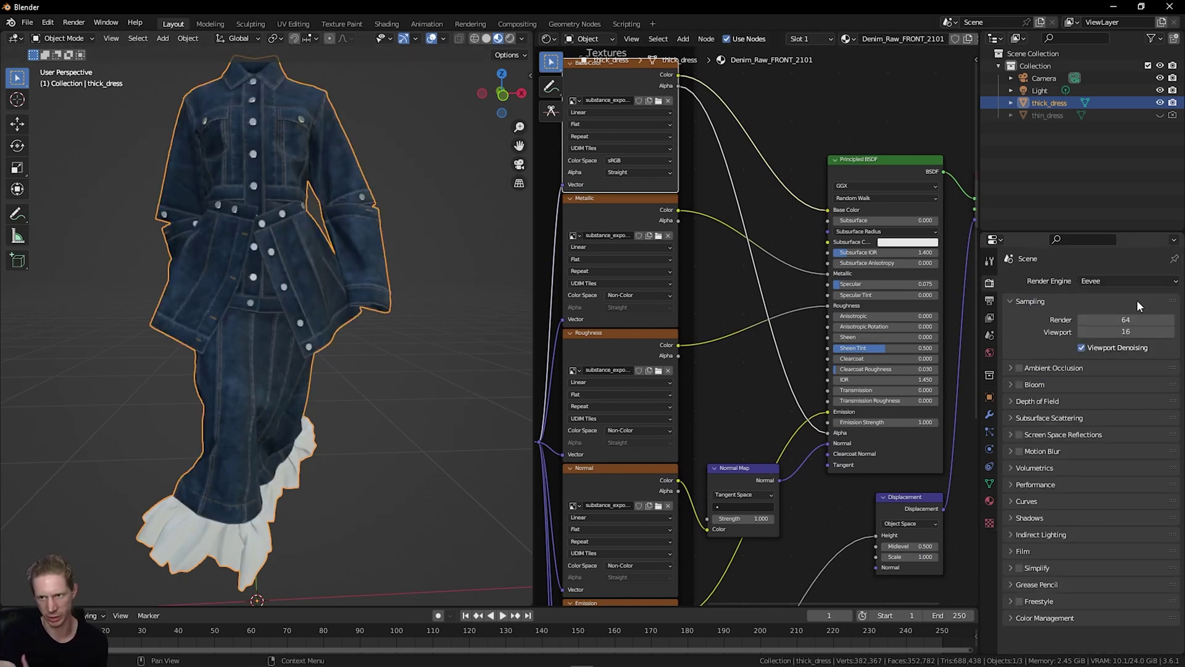
click(1127, 281)
click(1105, 280)
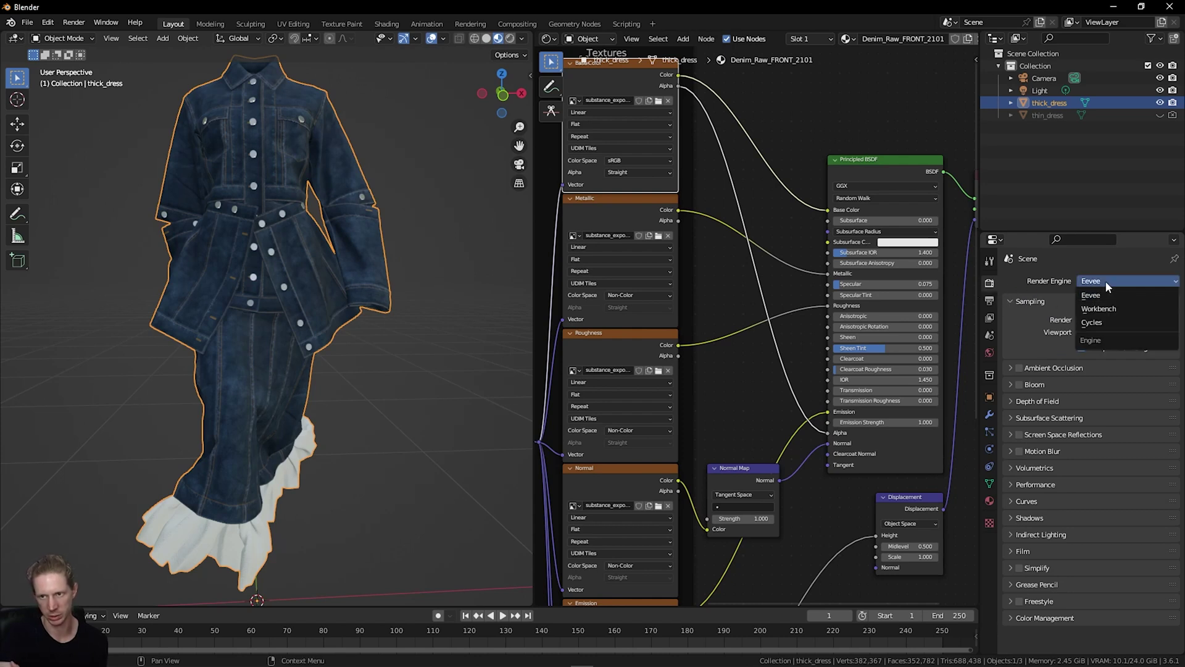
click(1101, 323)
click(1101, 312)
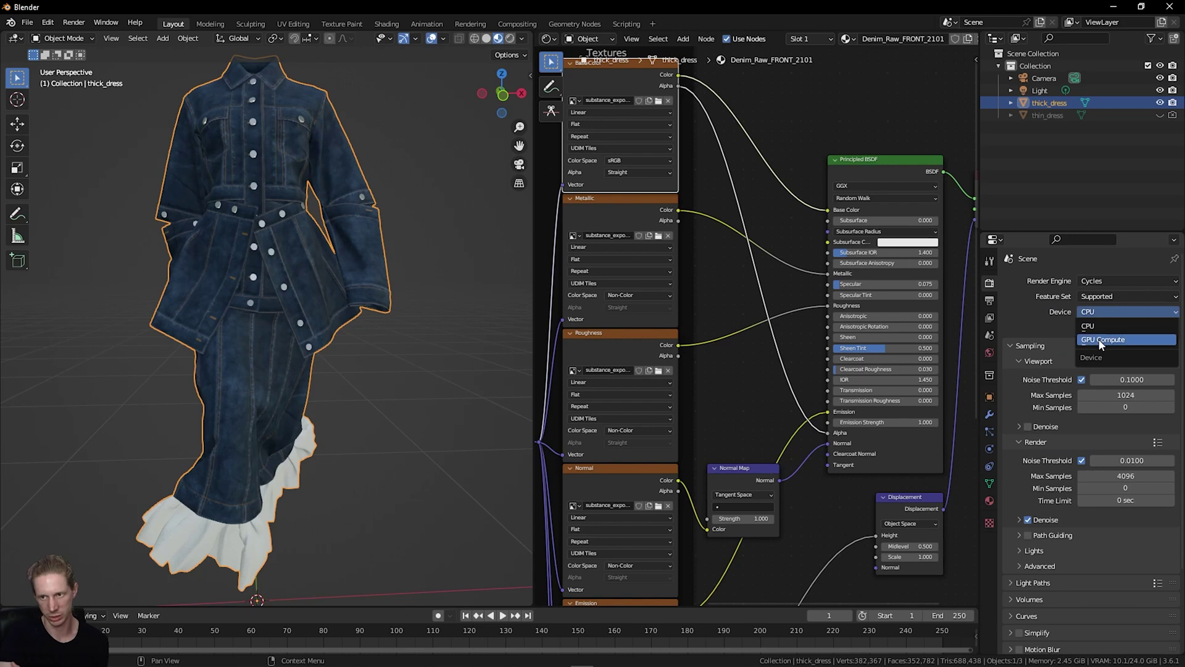
click(1102, 340)
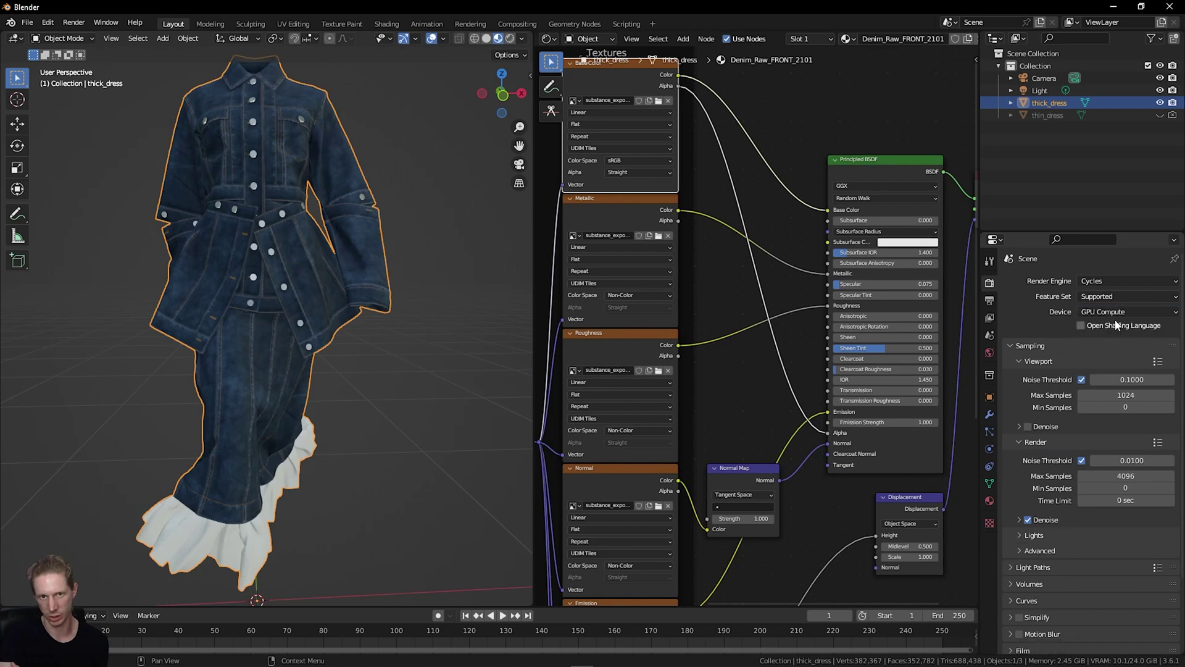
Switch the viewport to Rendered shading and examine the dress and its buttons from several angles.
click(510, 40)
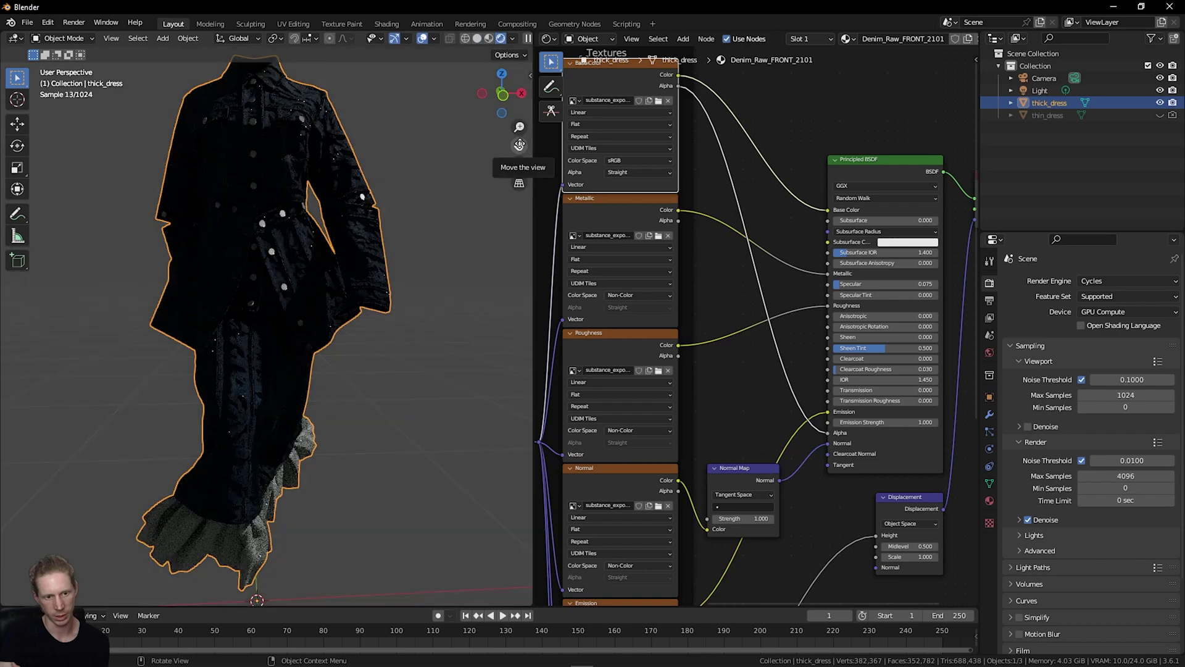
drag(520, 145, 503, 89)
drag(519, 145, 531, 203)
drag(504, 93, 507, 98)
scroll(355, 183, up, 5)
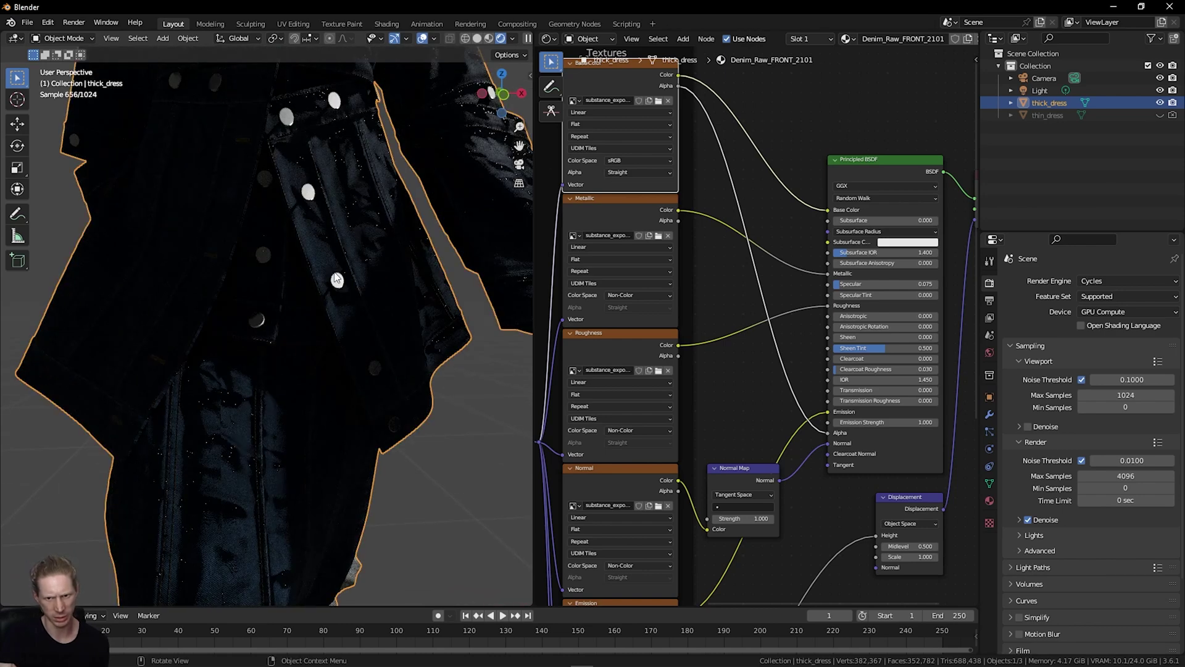
scroll(334, 274, down, 8)
scroll(334, 273, up, 3)
drag(498, 102, 469, 108)
scroll(419, 373, down, 2)
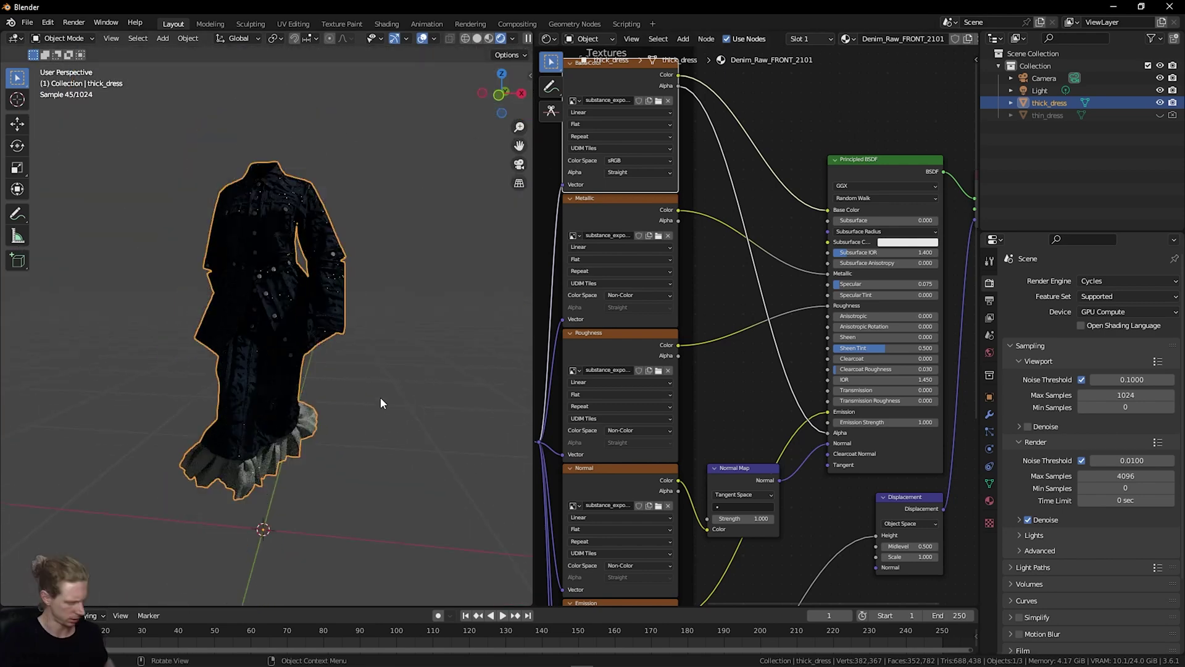
Add an area light at the scene origin and move it straight up along Z to above the dress.
click(383, 394)
drag(496, 103, 383, 331)
key(shift+a)
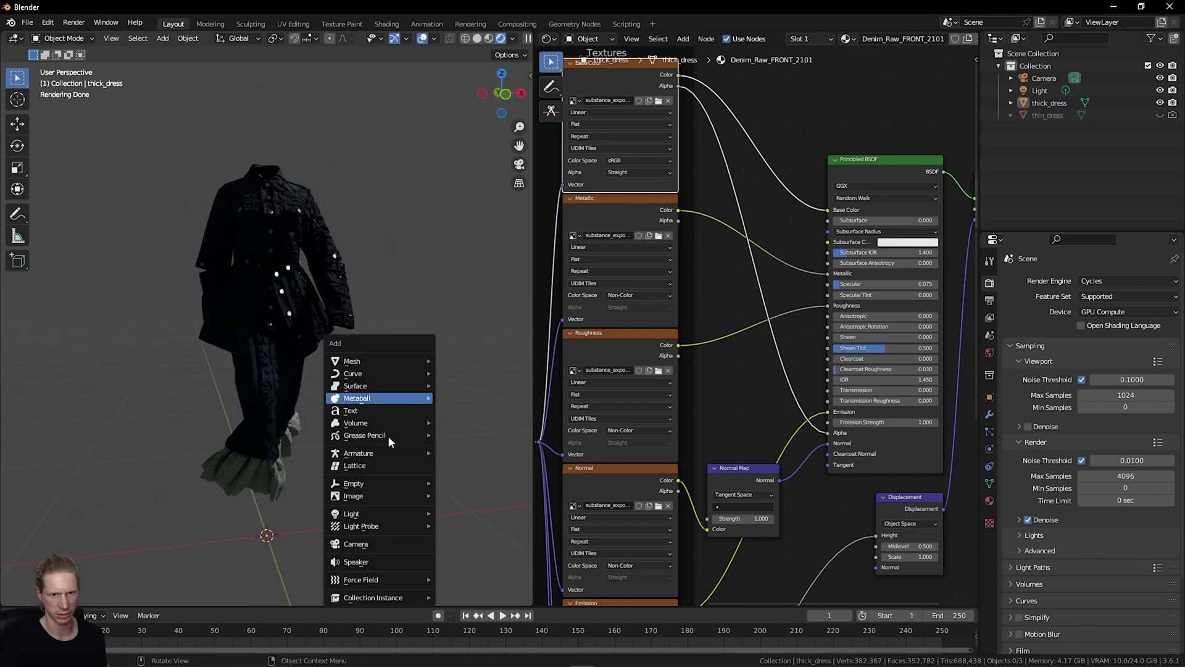
mouse_move(395, 510)
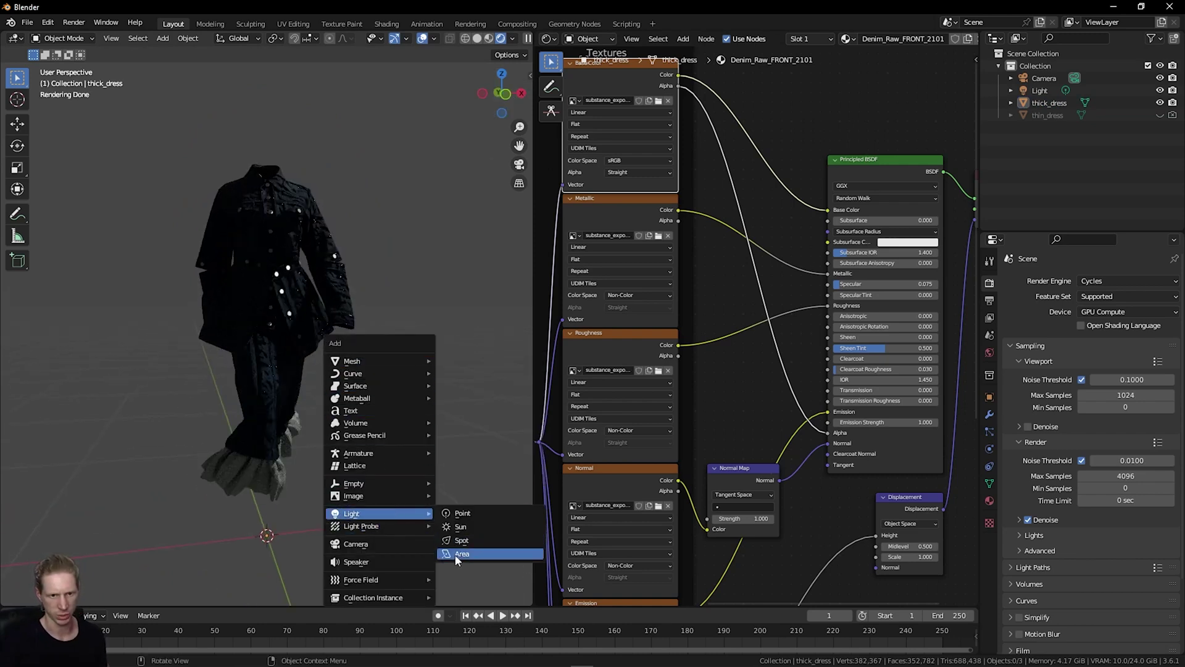
key(g)
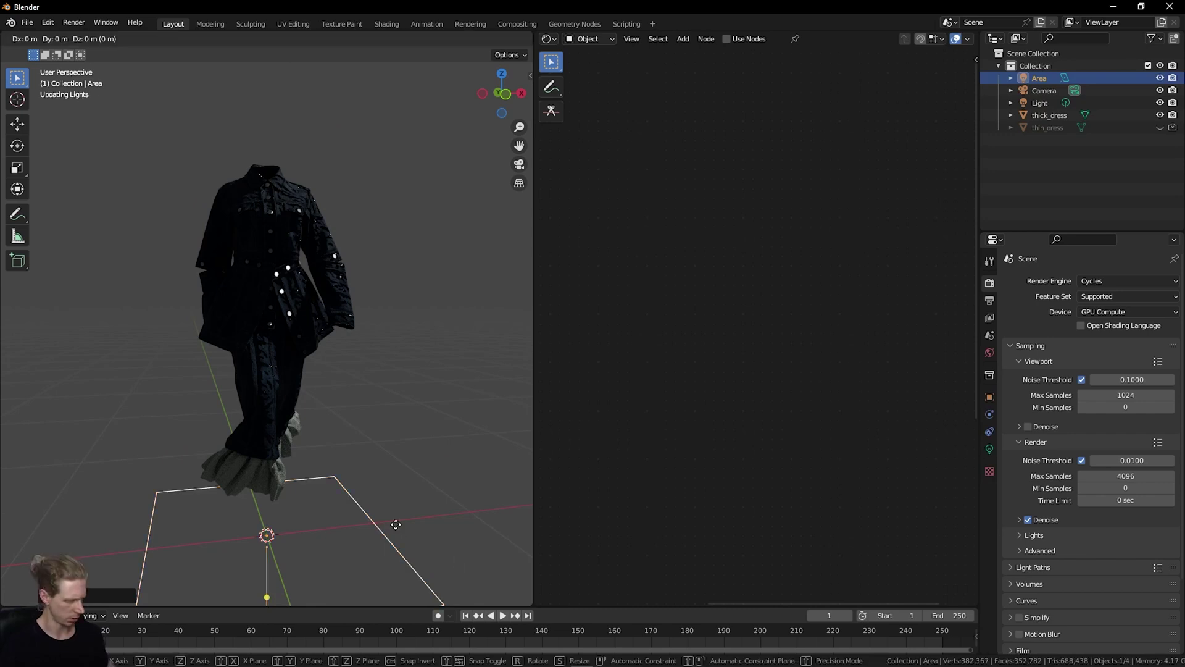
key(z)
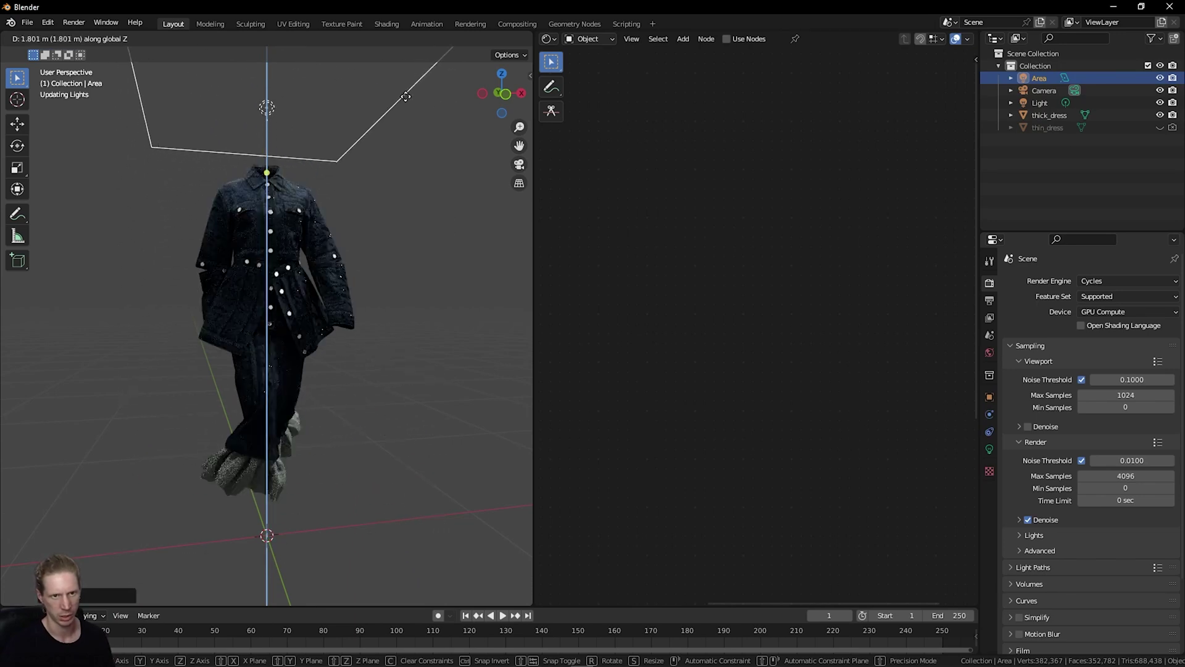
click(399, 119)
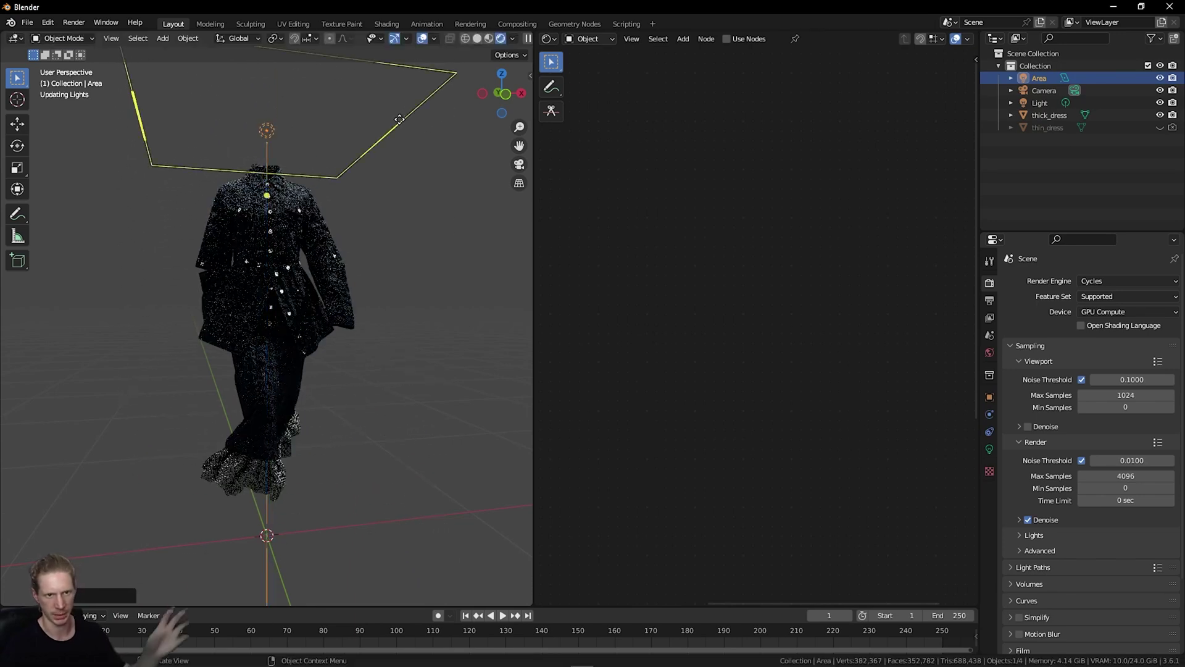
Set the area light's power to 50 W, raise it about 0.1 m along Z, and examine the lit denim.
click(989, 449)
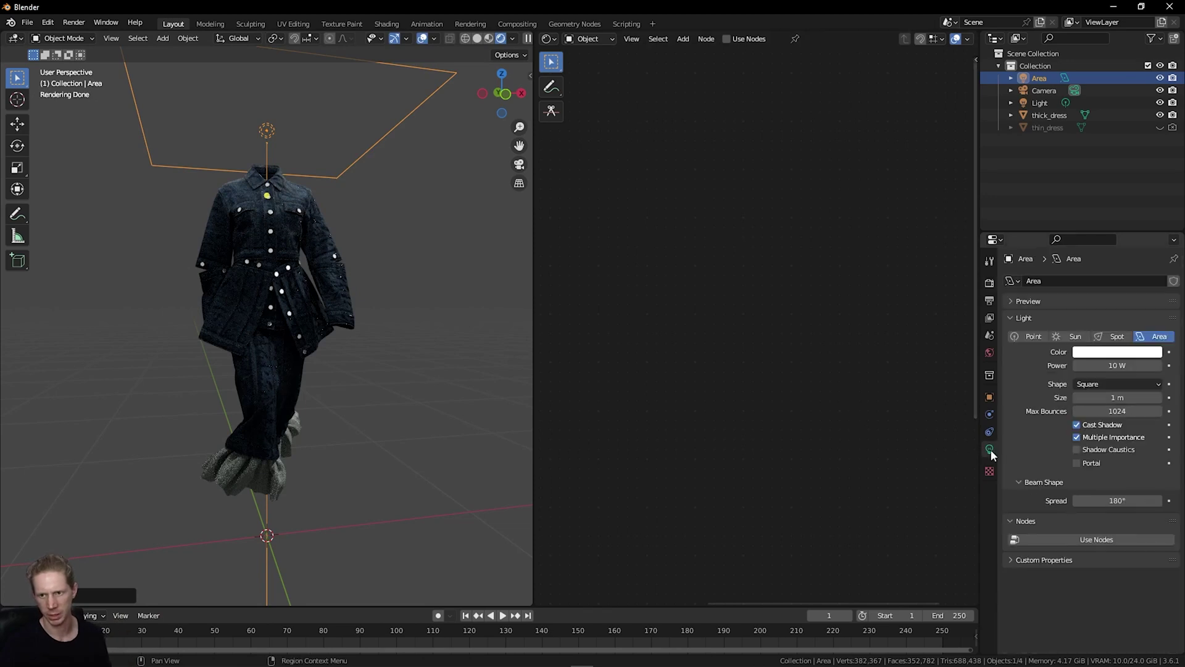
click(1096, 366)
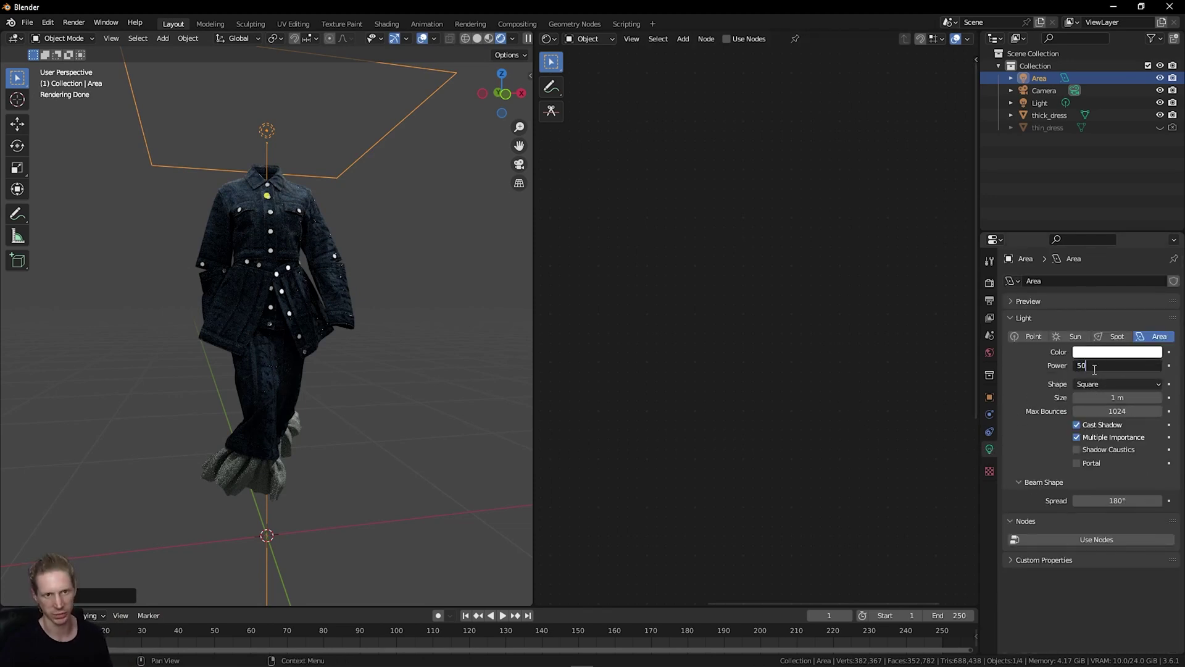
text(50)
key(Return)
drag(518, 104, 503, 94)
key(g)
key(z)
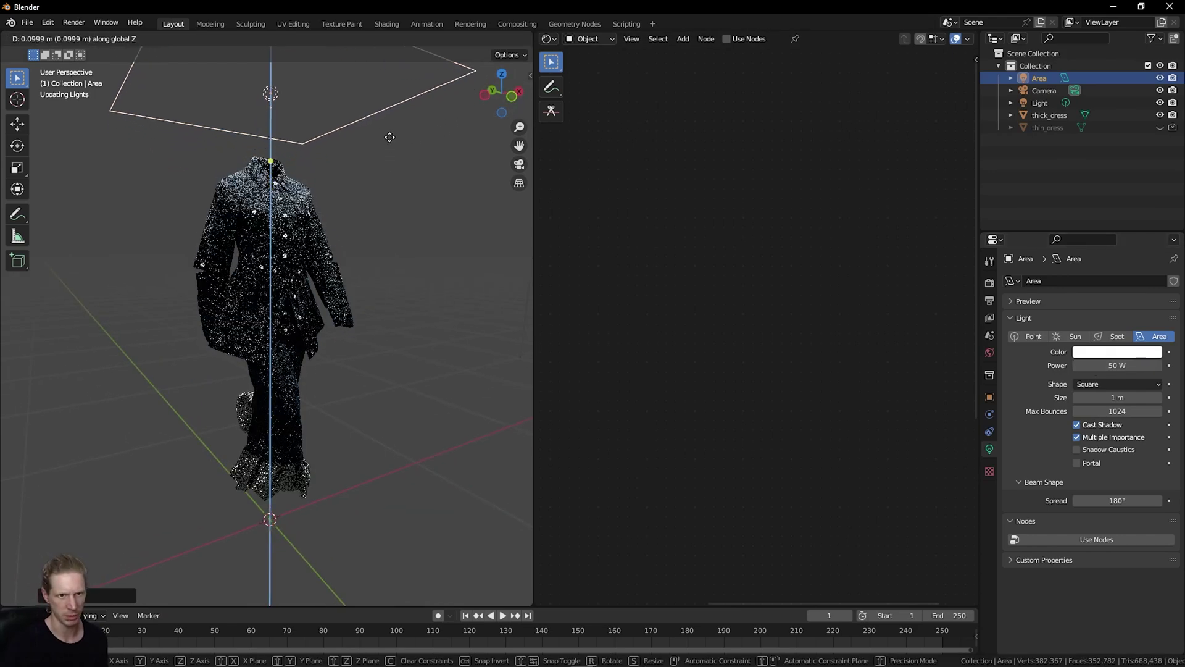
click(390, 137)
scroll(284, 231, up, 6)
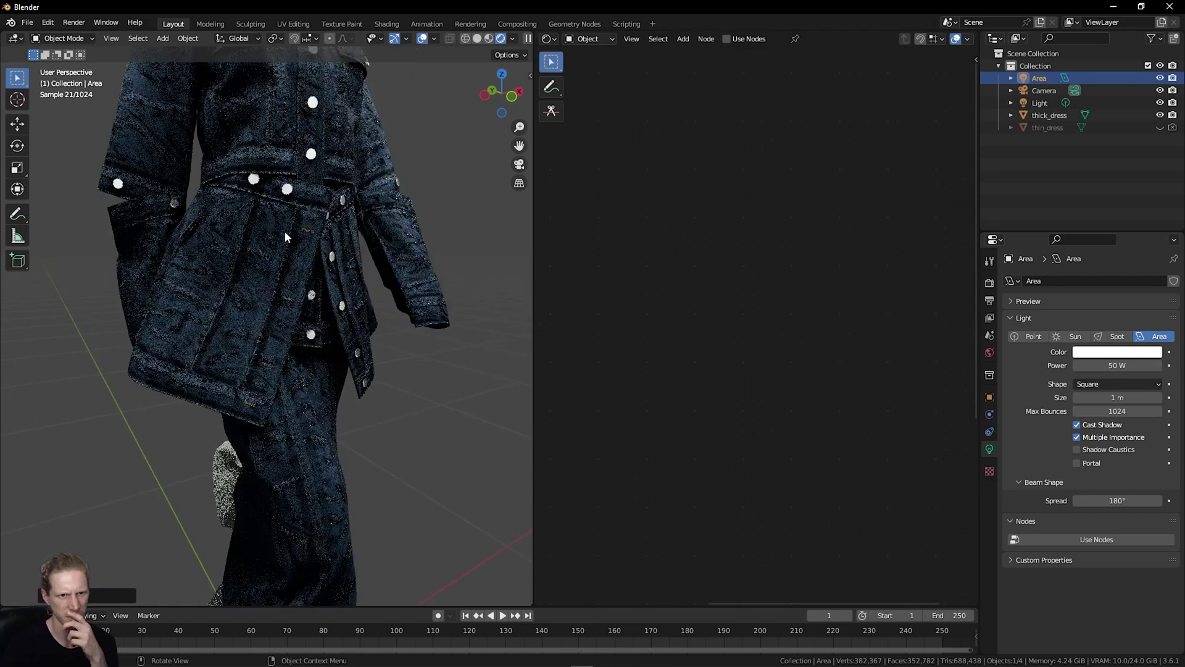
scroll(271, 333, up, 3)
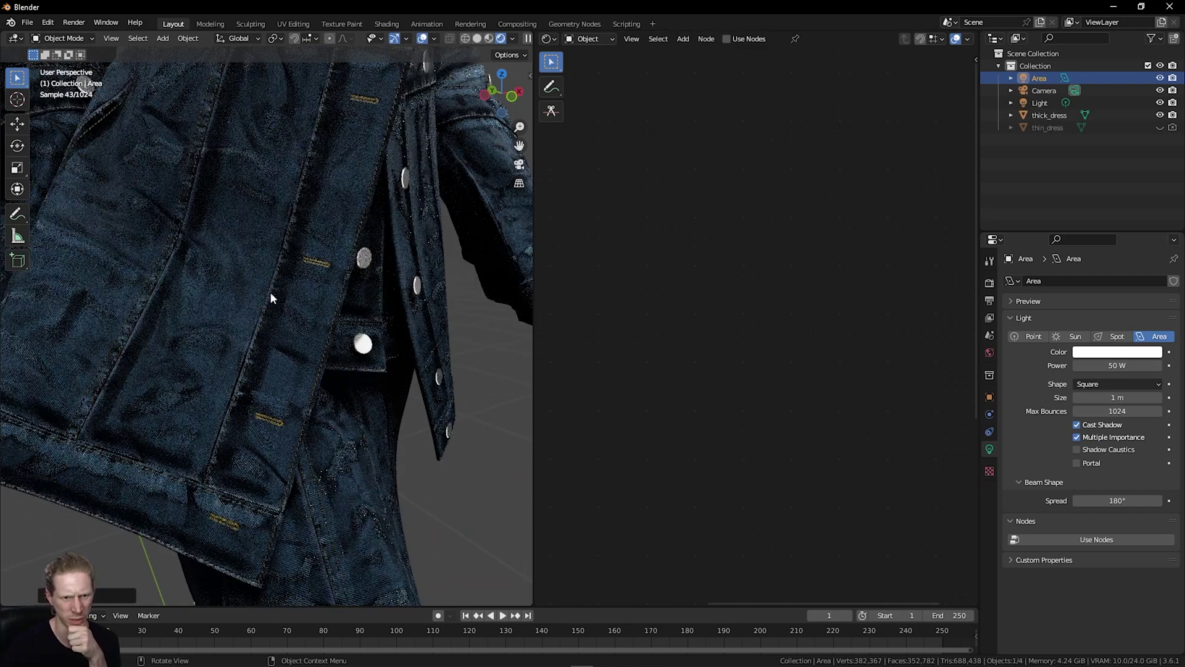
scroll(220, 339, down, 9)
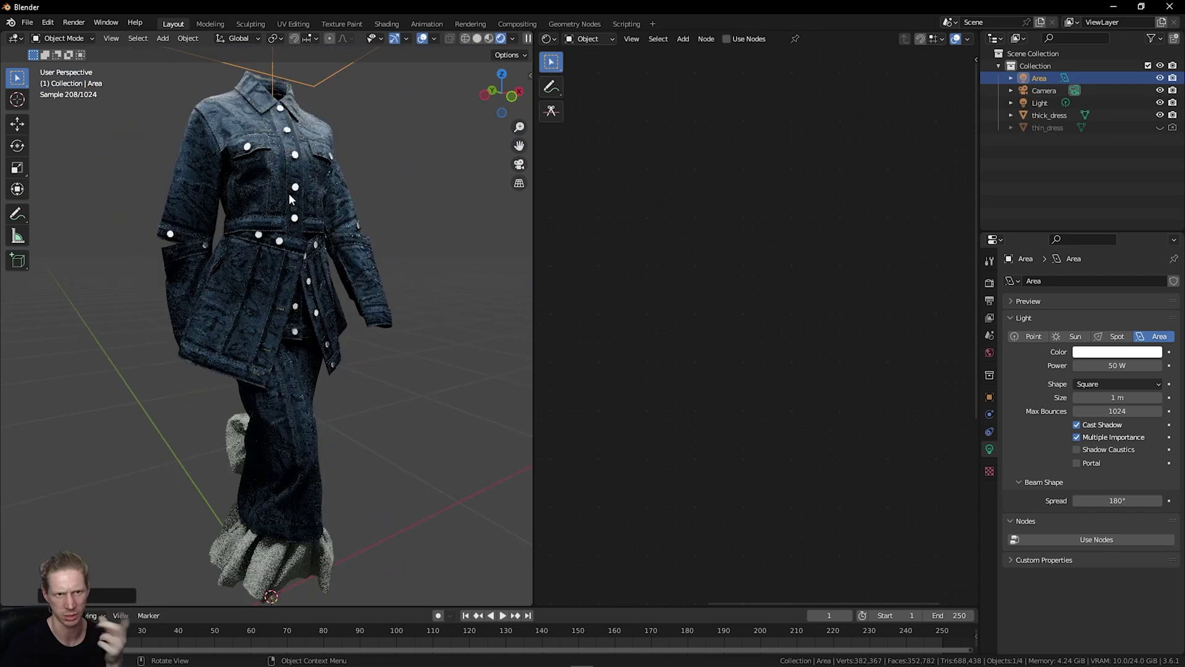
Set the Displacement node's scale to 0 in the thick dress's denim material.
click(301, 230)
scroll(799, 418, down, 3)
middle_drag(751, 363, 658, 270)
scroll(808, 401, up, 4)
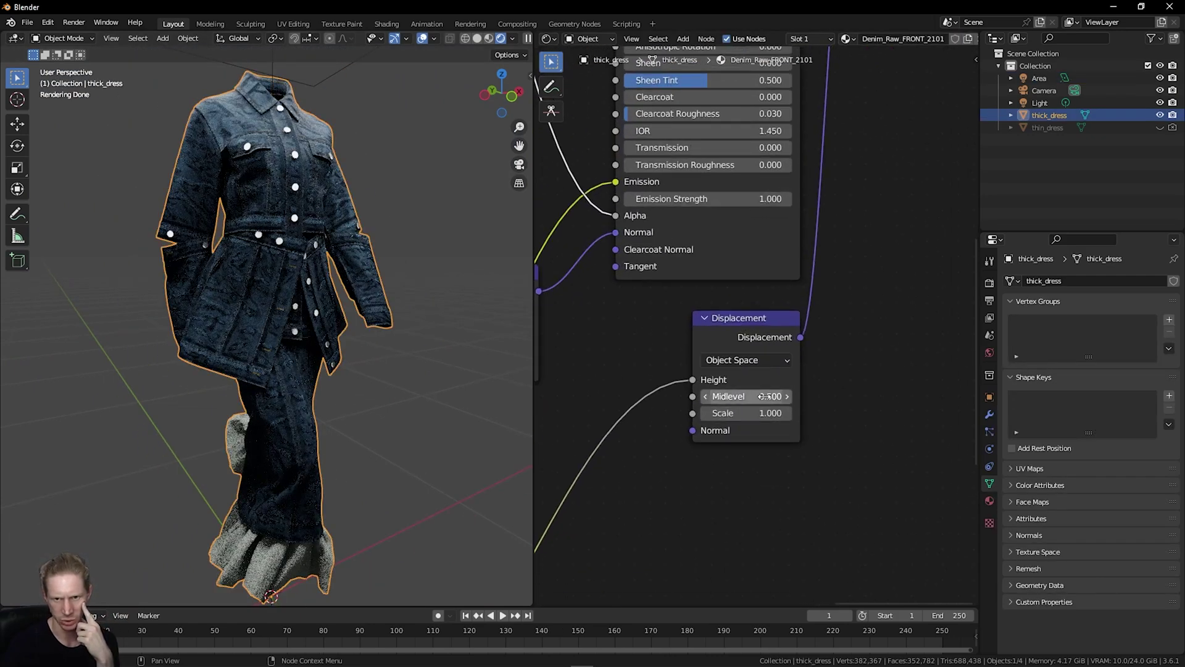
click(766, 397)
click(769, 412)
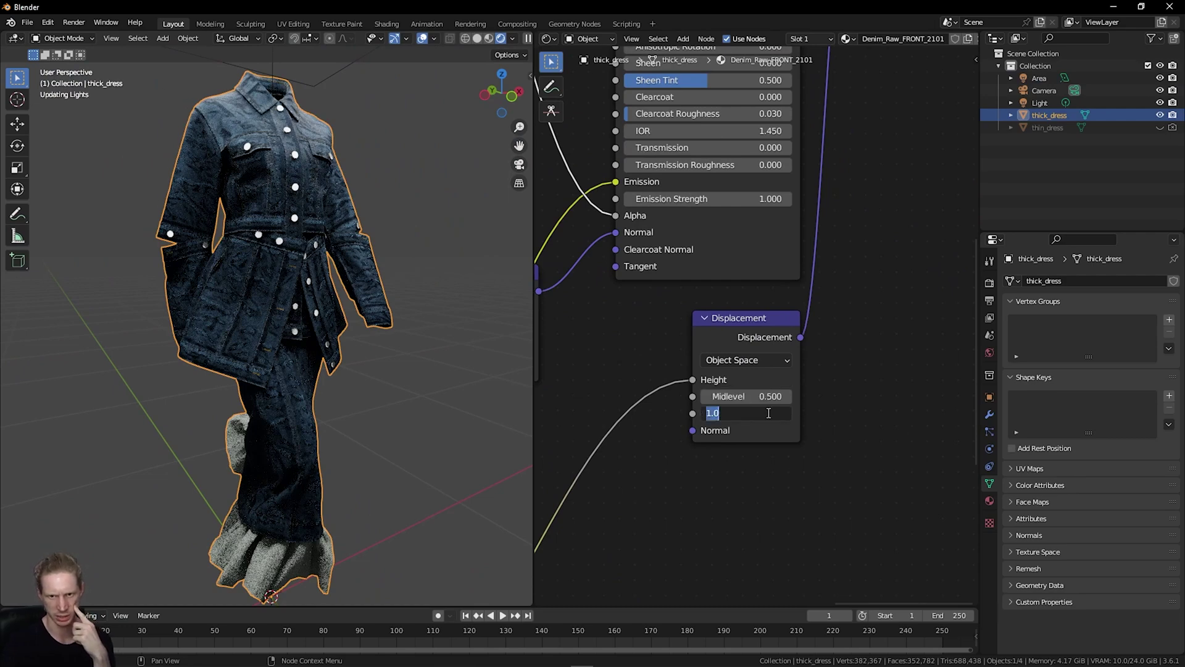
text(0)
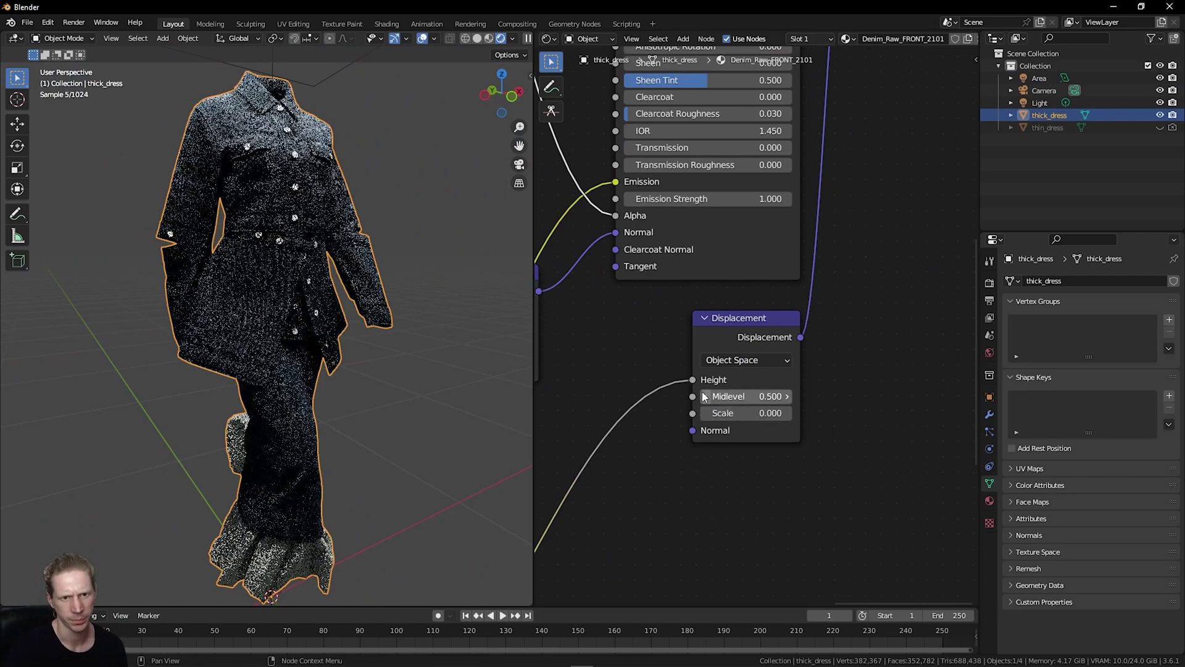
Set the Normal Map node's strength to 0 to compare the denim without normal detail.
scroll(448, 276, up, 1)
drag(516, 106, 434, 108)
middle_drag(613, 320, 880, 328)
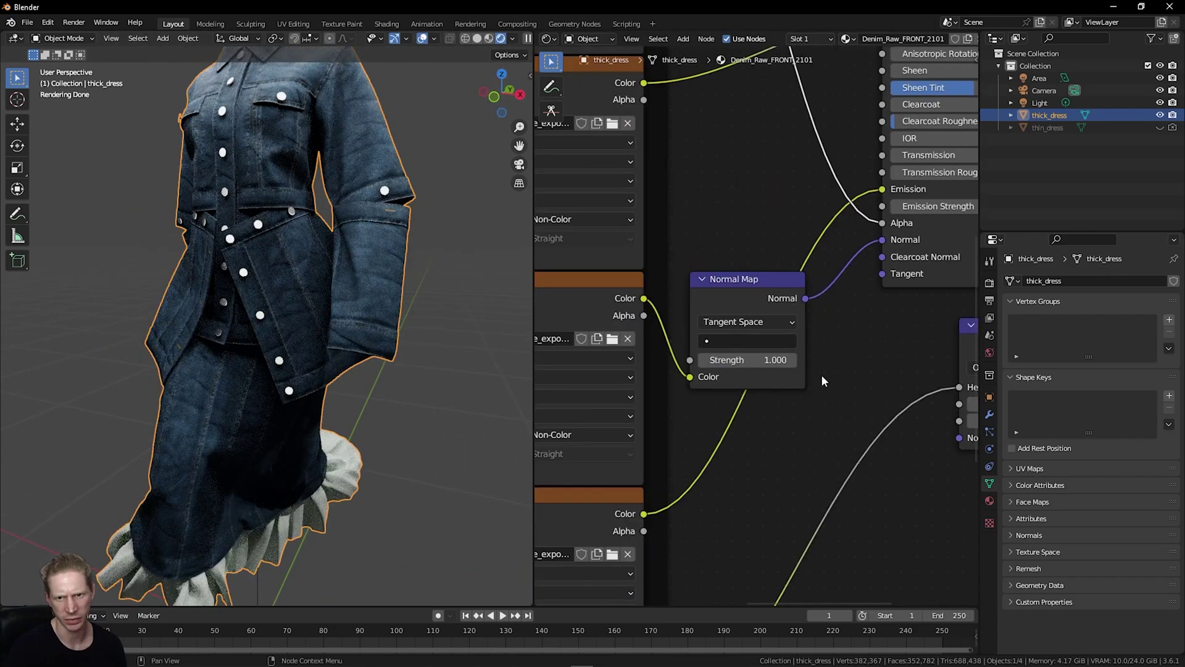
click(759, 360)
text(0)
key(Return)
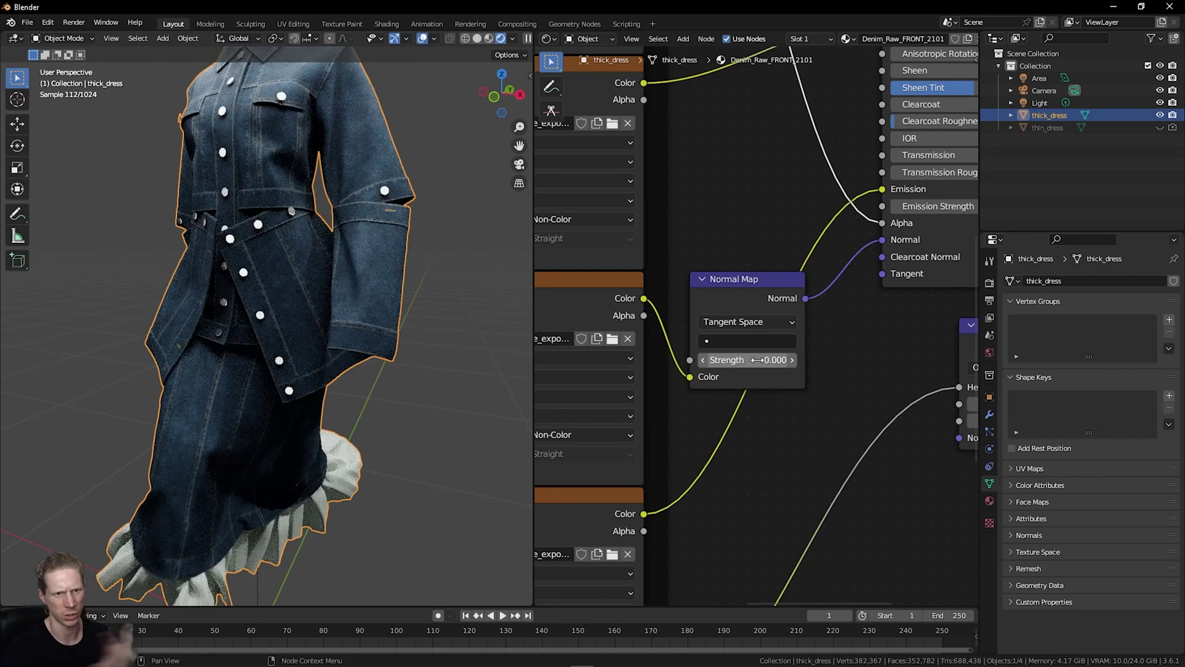
Set the Normal Map node's strength to 0.5 and examine the denim and buttons up close.
click(758, 360)
text(0.5)
key(Return)
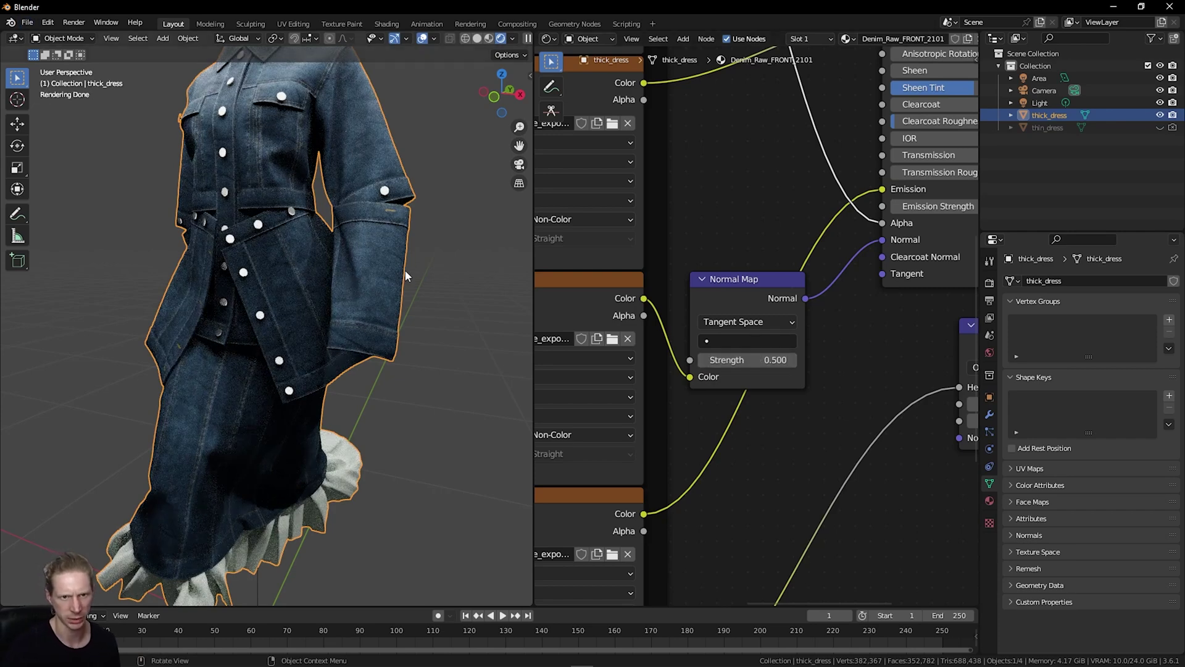
middle_drag(376, 250, 357, 172)
mouse_move(509, 99)
mouse_down()
mouse_move(522, 99)
mouse_move(509, 99)
mouse_up()
scroll(395, 263, up, 6)
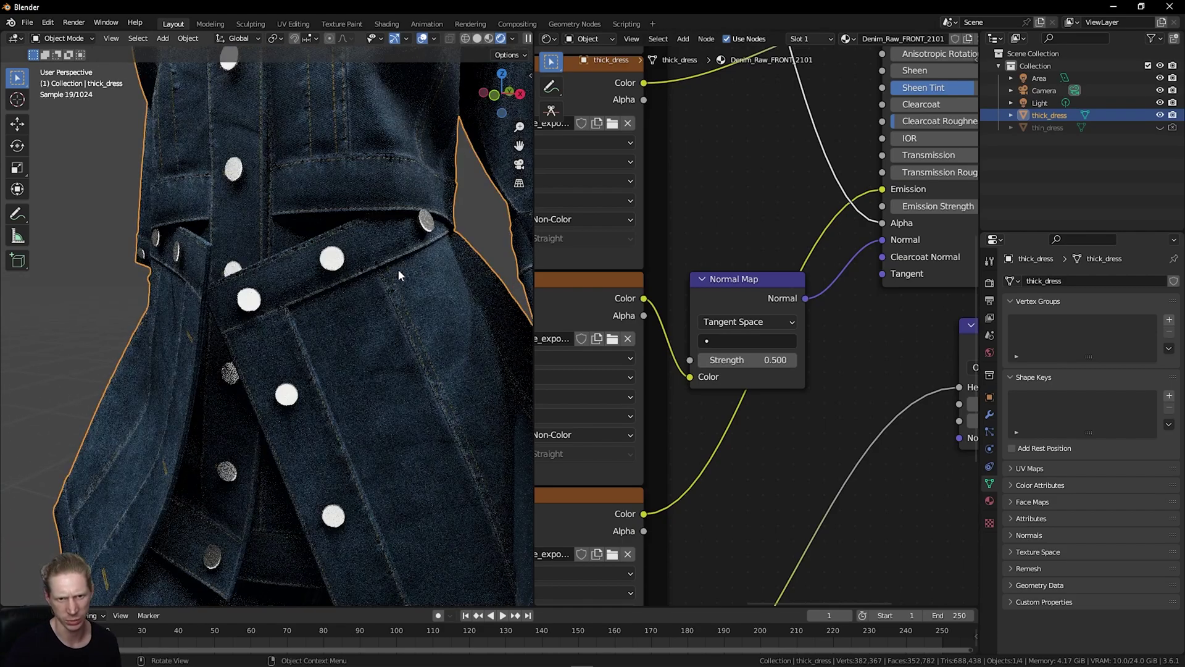
scroll(511, 219, down, 7)
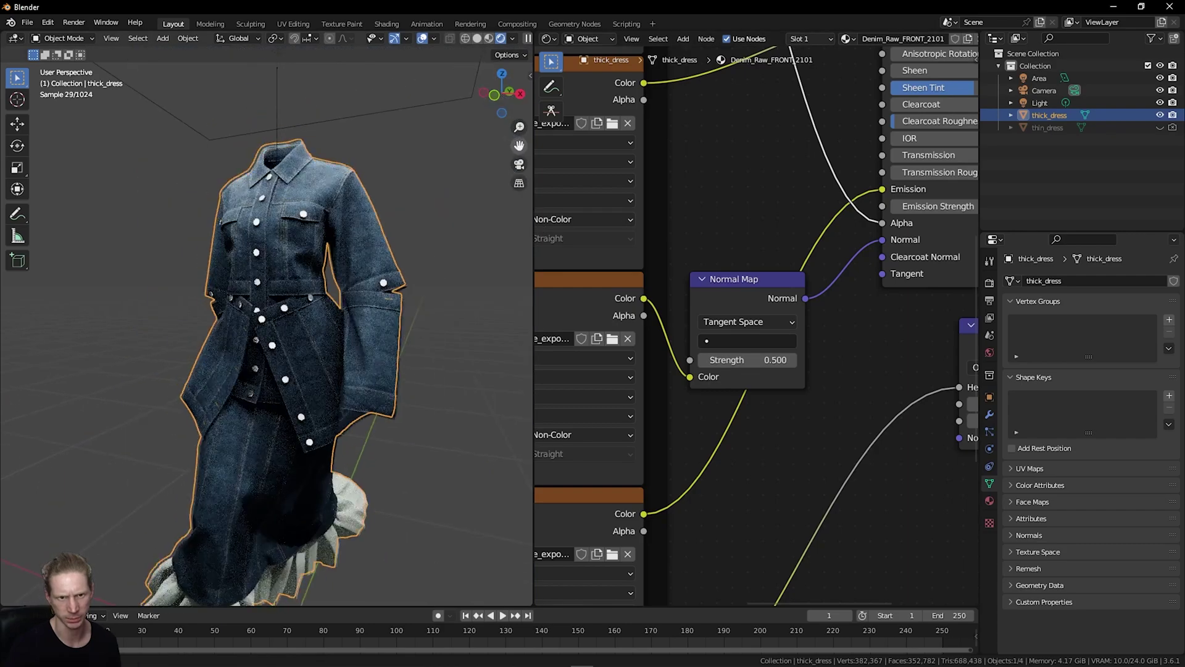
Preview the Base Color texture's Color output and its Alpha output directly on the dress.
shift+middle_drag(528, 148, 509, 118)
scroll(740, 279, down, 3)
middle_drag(775, 261, 776, 440)
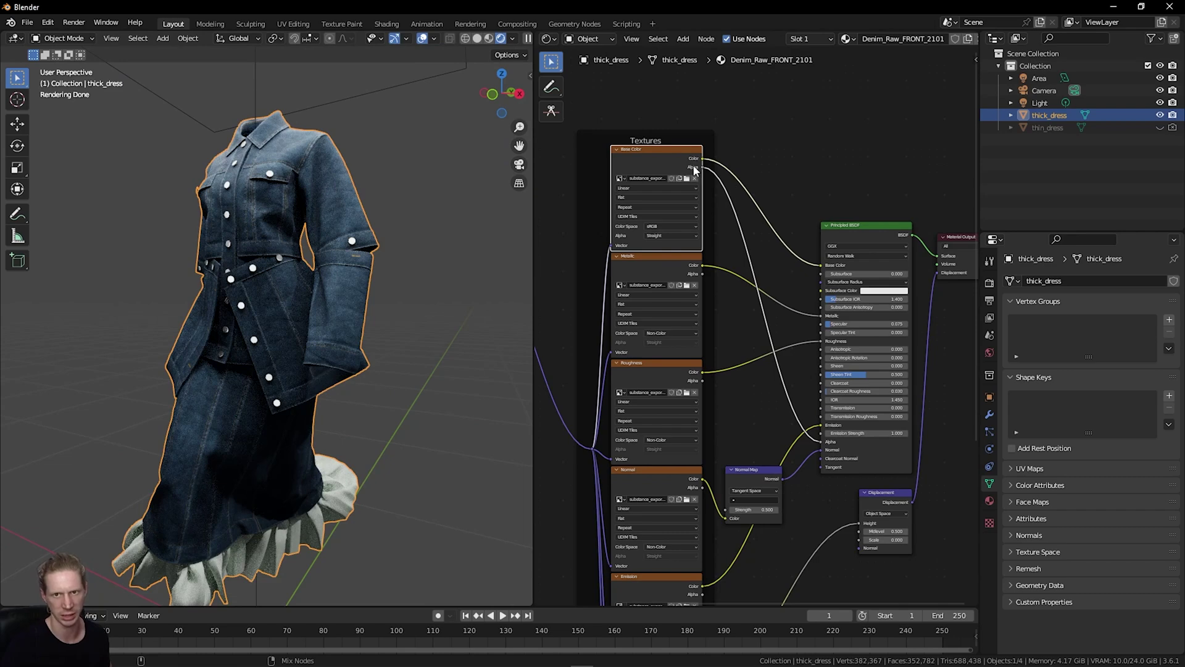
scroll(676, 176, up, 5)
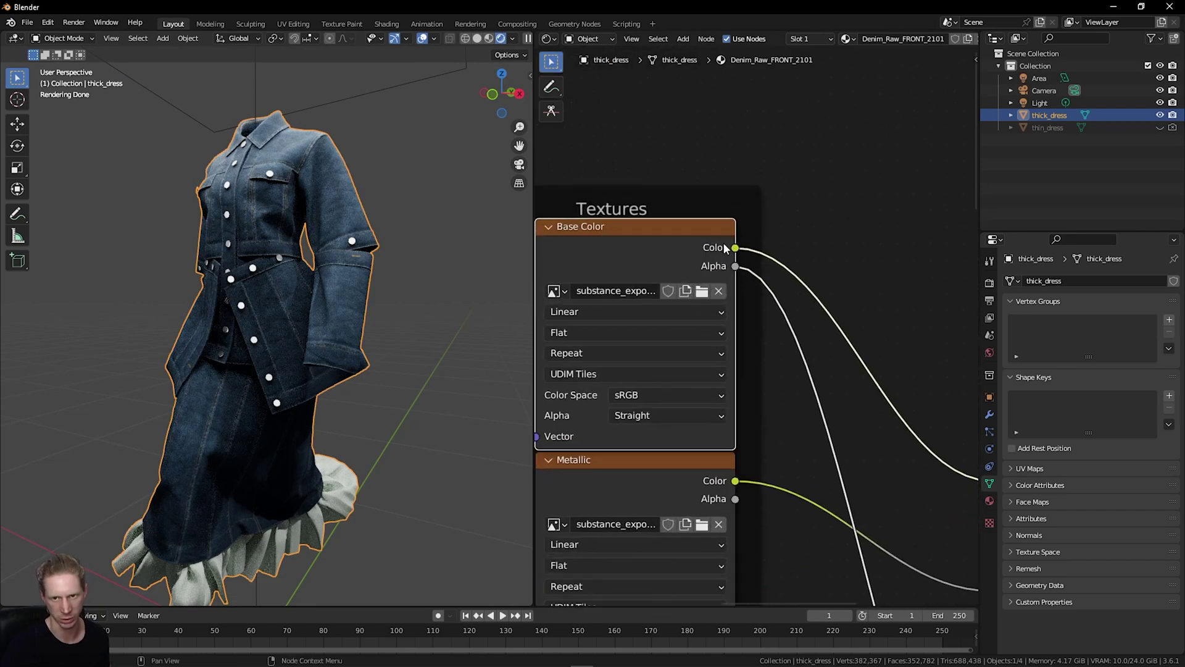
ctrl+shift+click(721, 251)
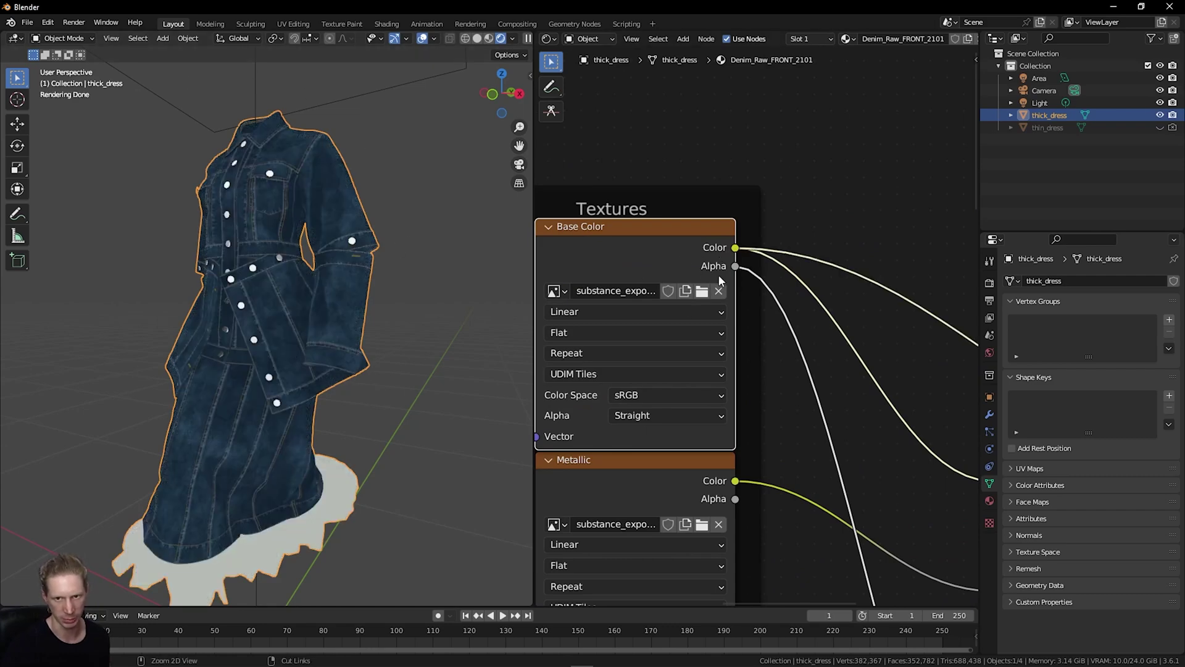
ctrl+shift+click(713, 267)
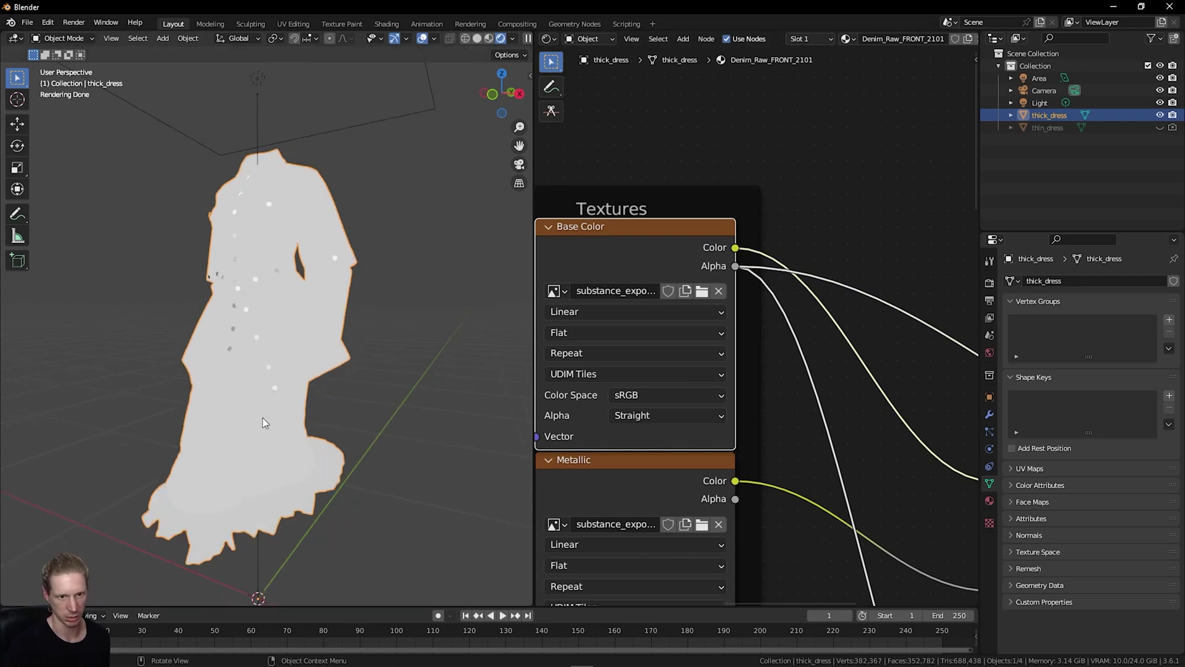
Deselect the dress and examine the alpha preview around the skirt and ruffled hem.
click(526, 138)
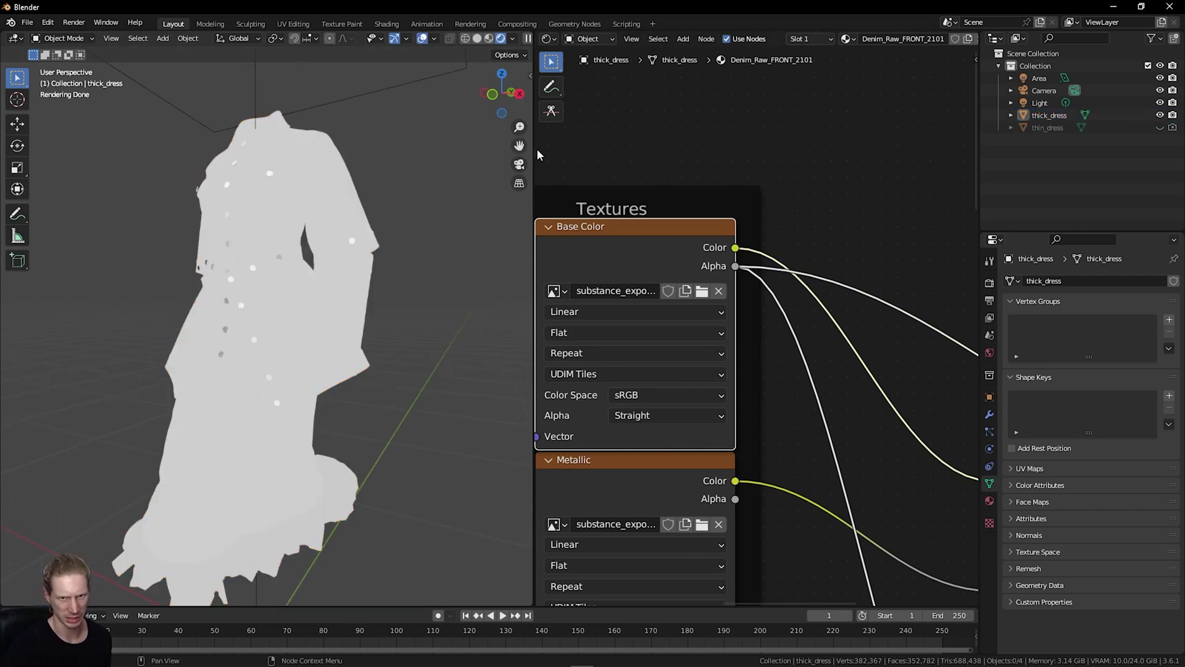
shift+middle_drag(264, 507, 369, 286)
scroll(368, 287, up, 3)
scroll(285, 241, up, 3)
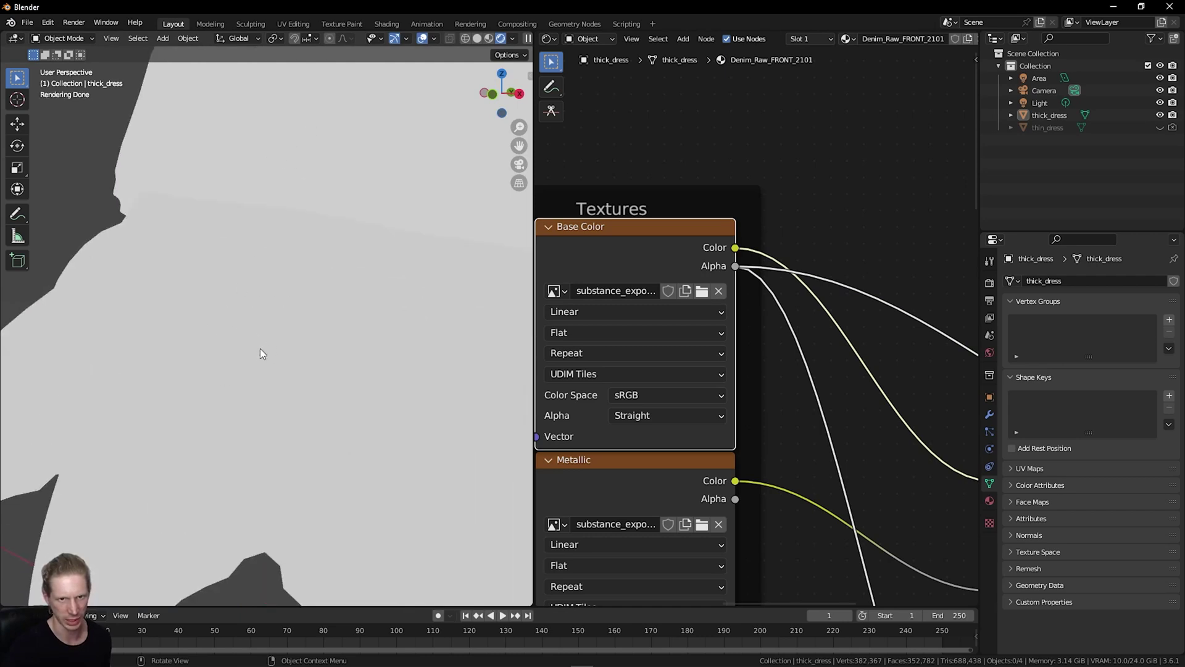
scroll(261, 348, down, 6)
shift+middle_drag(424, 365, 331, 403)
scroll(790, 303, down, 4)
scroll(789, 336, up, 2)
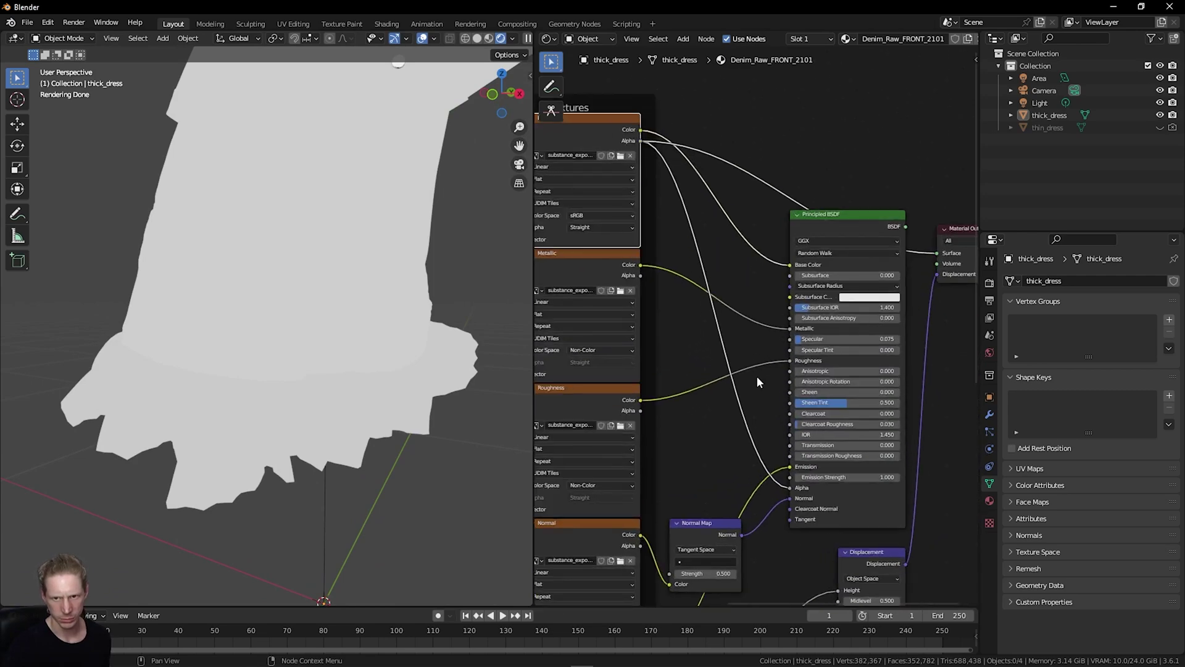
Move the Material Output, Displacement and Principled BSDF nodes away from the textures to make room for another node.
scroll(767, 380, down, 5)
middle_drag(832, 368, 698, 337)
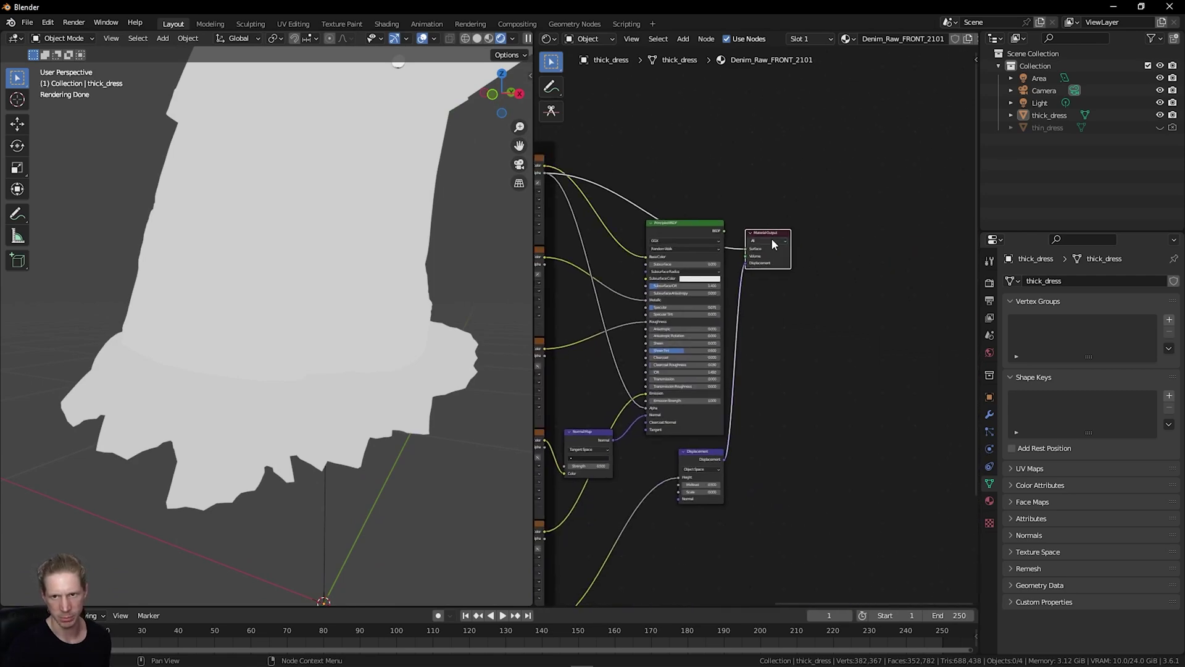
drag(769, 235, 897, 205)
drag(700, 452, 785, 462)
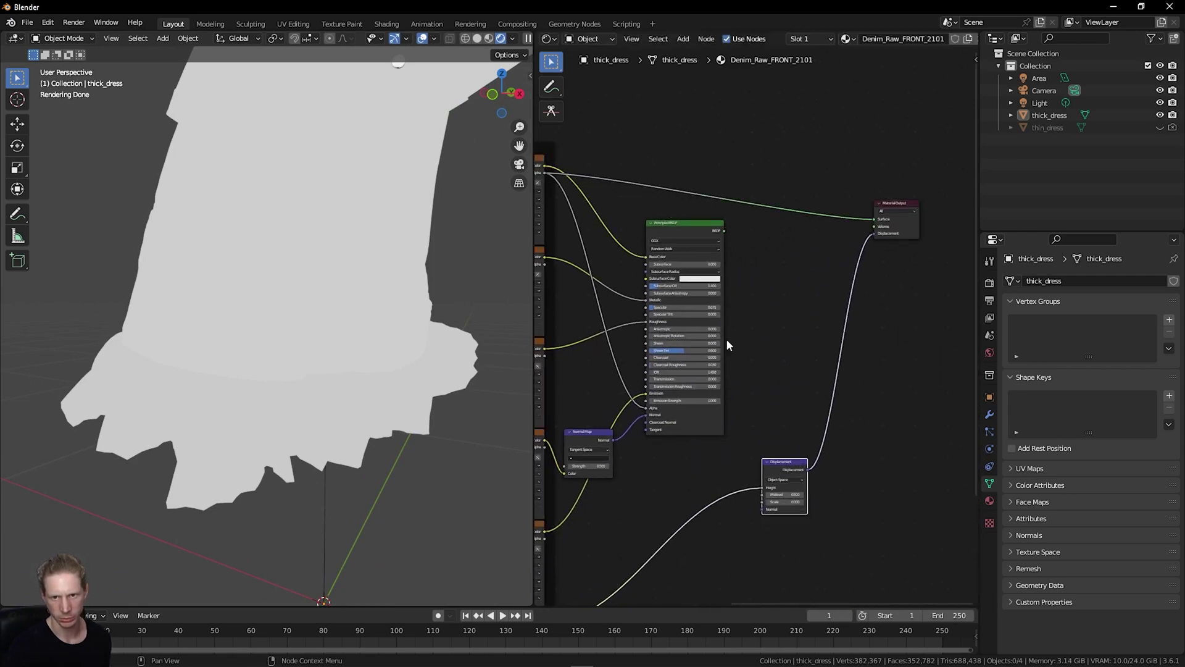
drag(673, 225, 753, 236)
scroll(679, 466, down, 1)
Insert a Color Ramp node between the Base Color texture's Alpha output and the Principled BSDF's Alpha input.
middle_drag(685, 471, 716, 480)
key(shift+a)
text(ra)
click(684, 442)
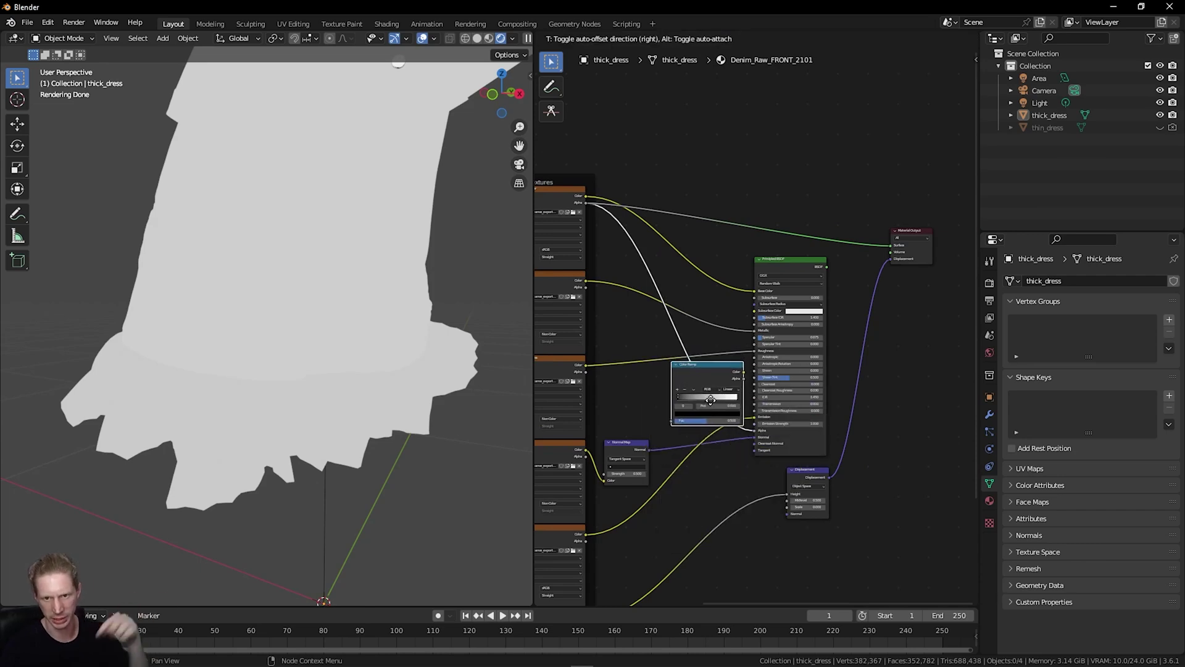
click(713, 404)
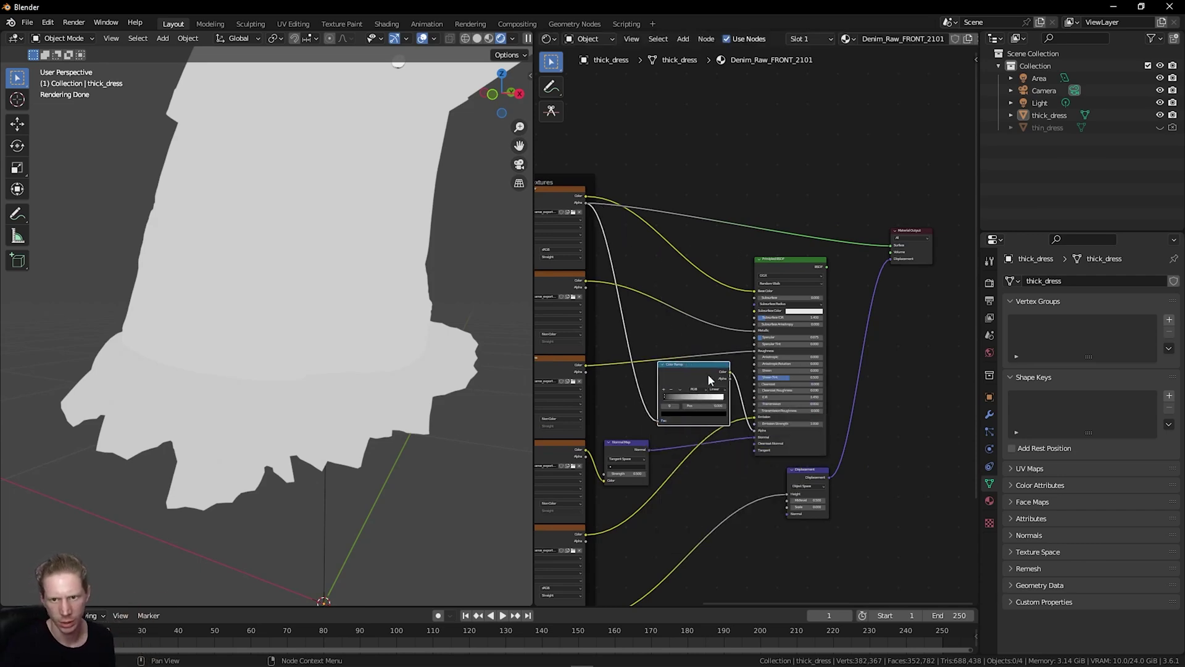
Preview the Color Ramp's output on the dress and move its black stop to position 0.832.
scroll(672, 406, up, 3)
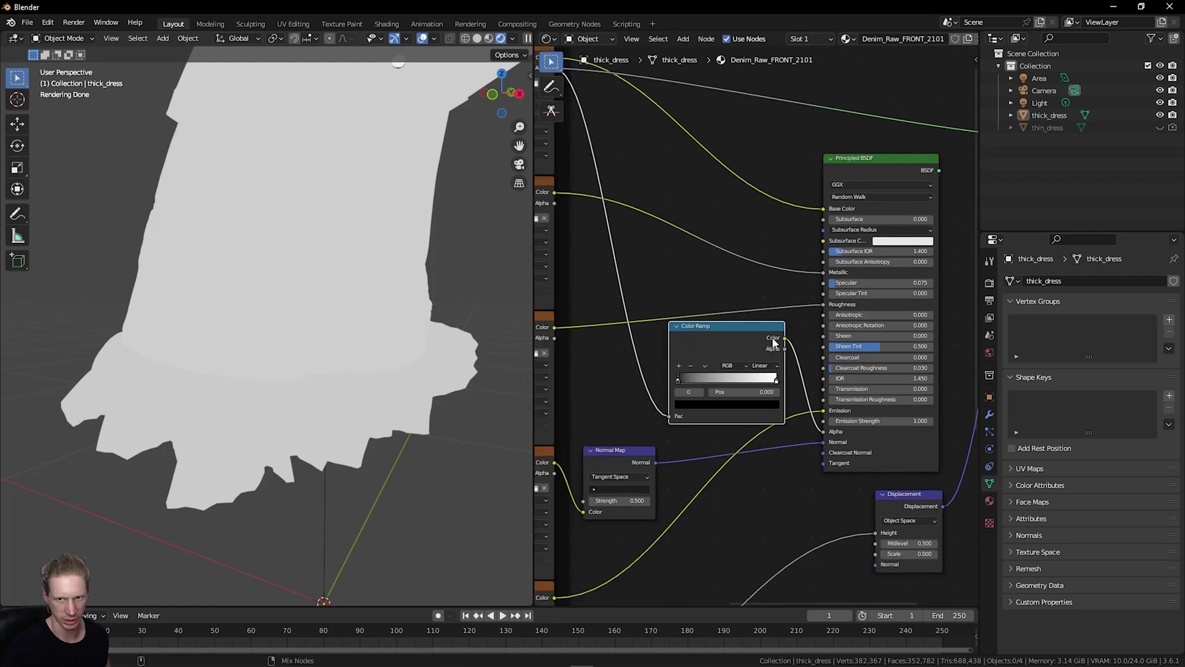
scroll(674, 402, up, 1)
scroll(674, 399, up, 1)
drag(648, 401, 767, 404)
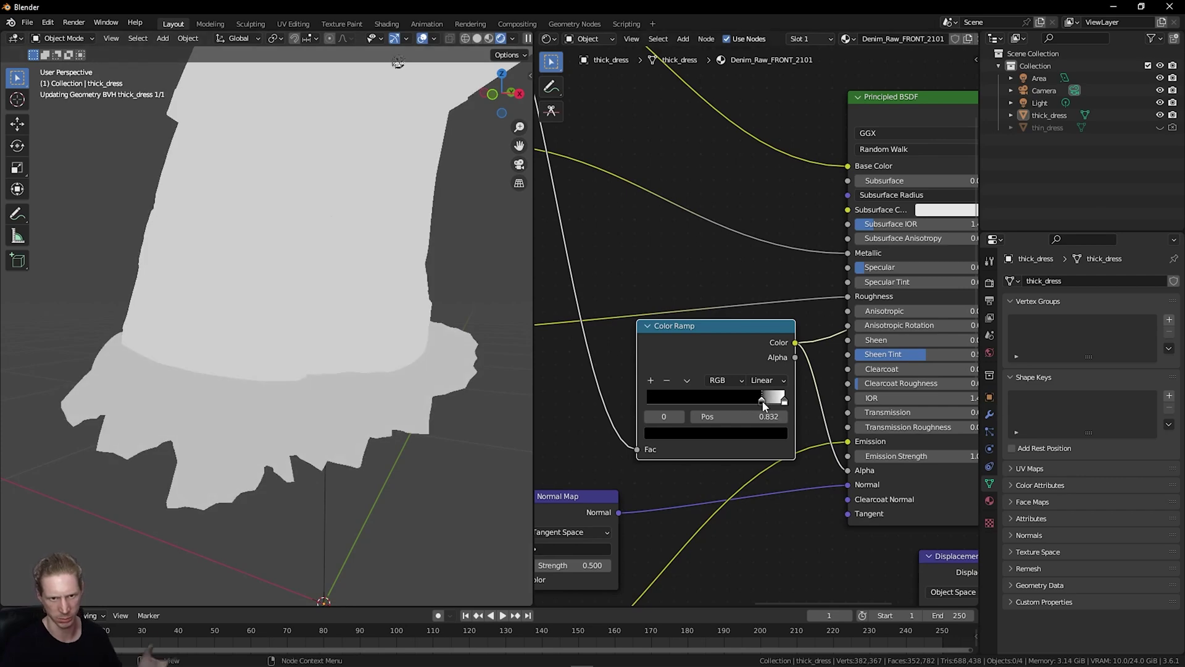
Reconnect the Principled BSDF to the Material Output's surface and examine the ruffled hem up close.
scroll(753, 384, down, 4)
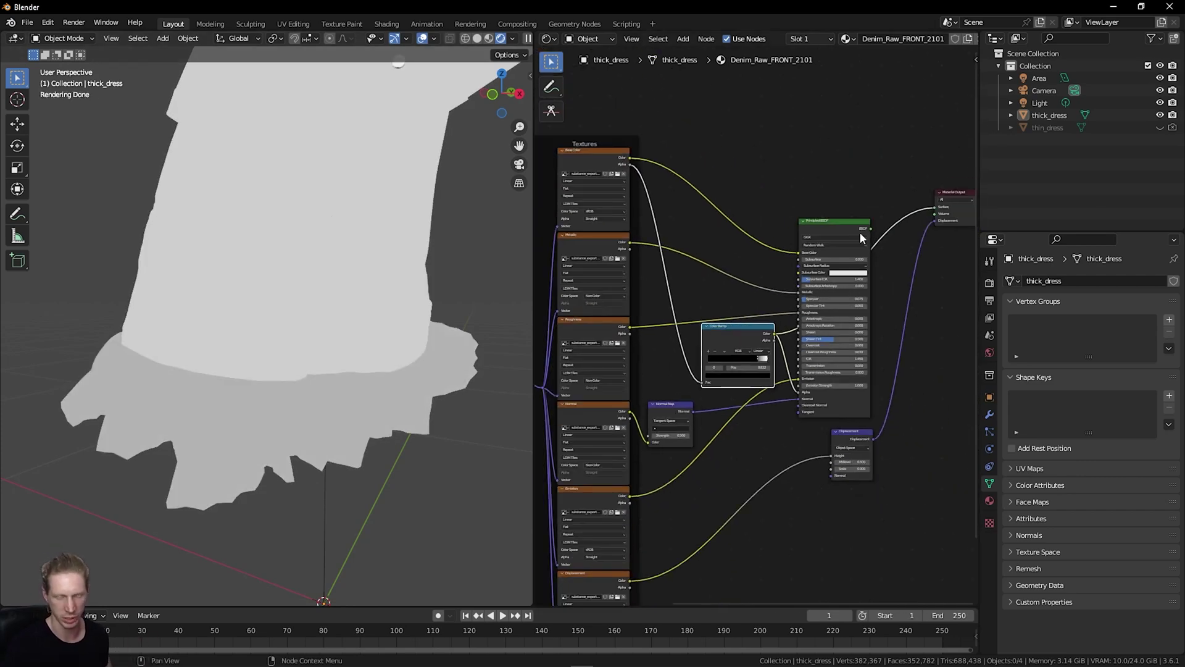
scroll(873, 250, up, 2)
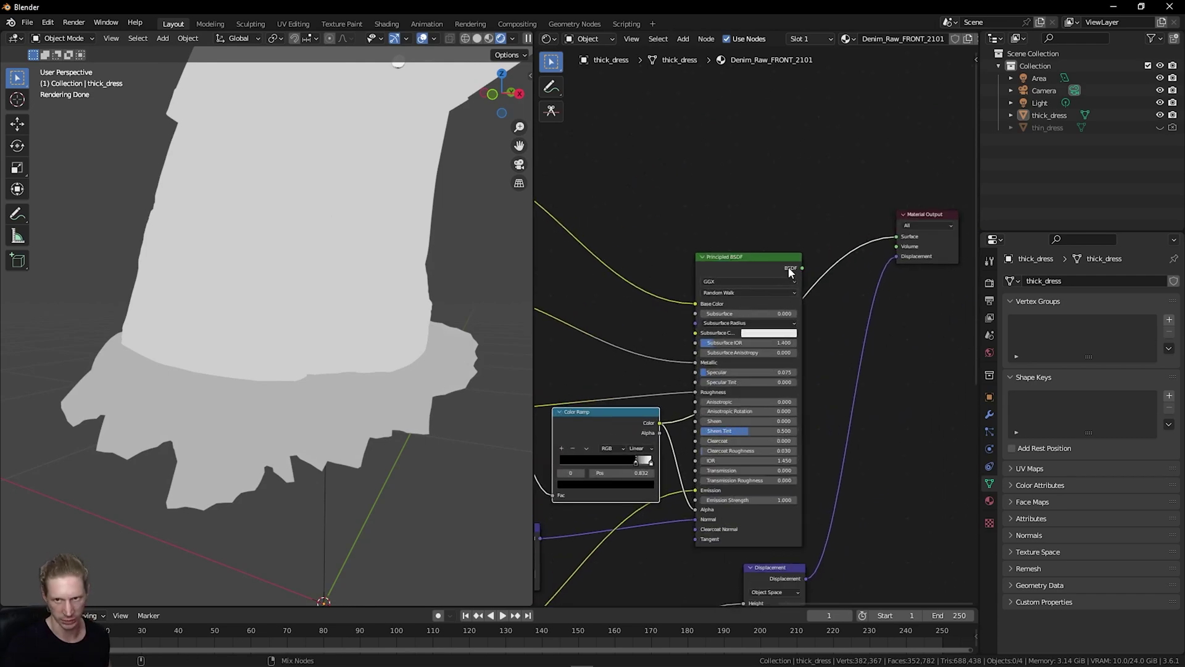
ctrl+shift+click(789, 272)
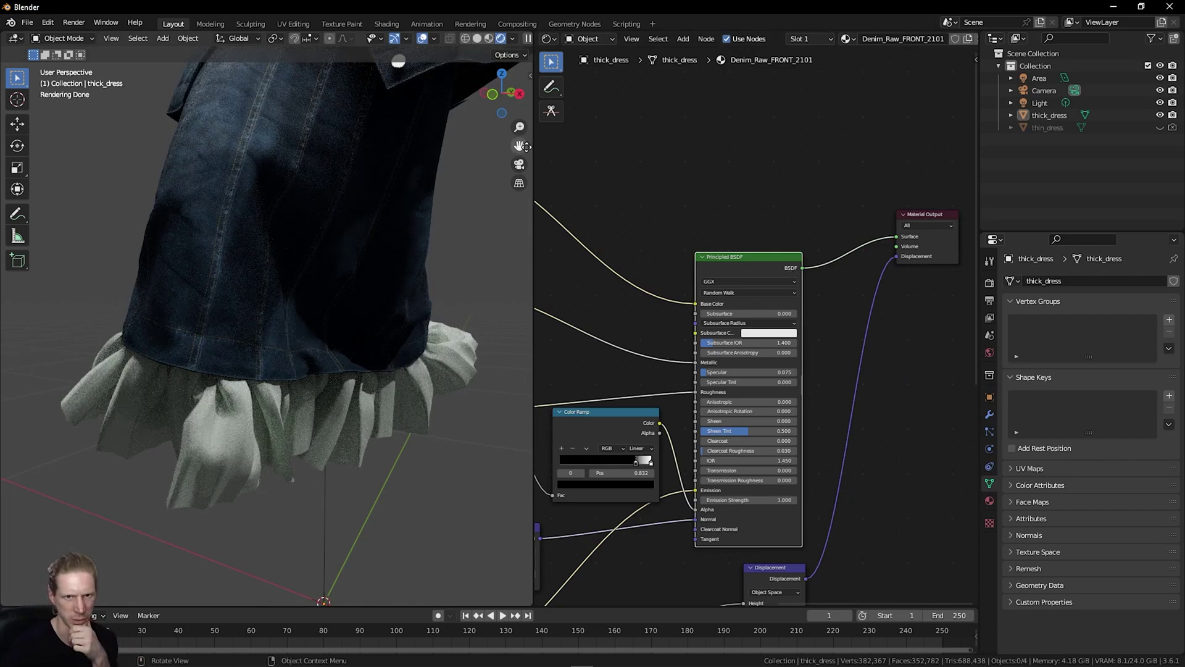
shift+middle_drag(526, 147, 552, 94)
scroll(272, 290, up, 4)
scroll(166, 388, down, 3)
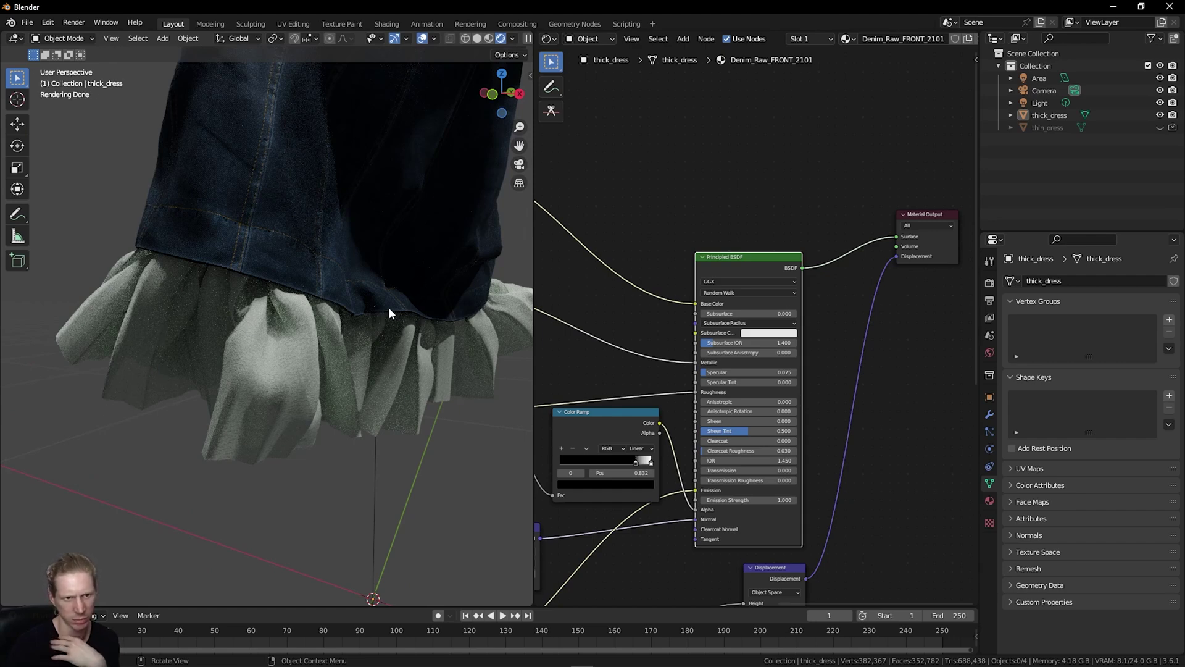
scroll(388, 307, down, 4)
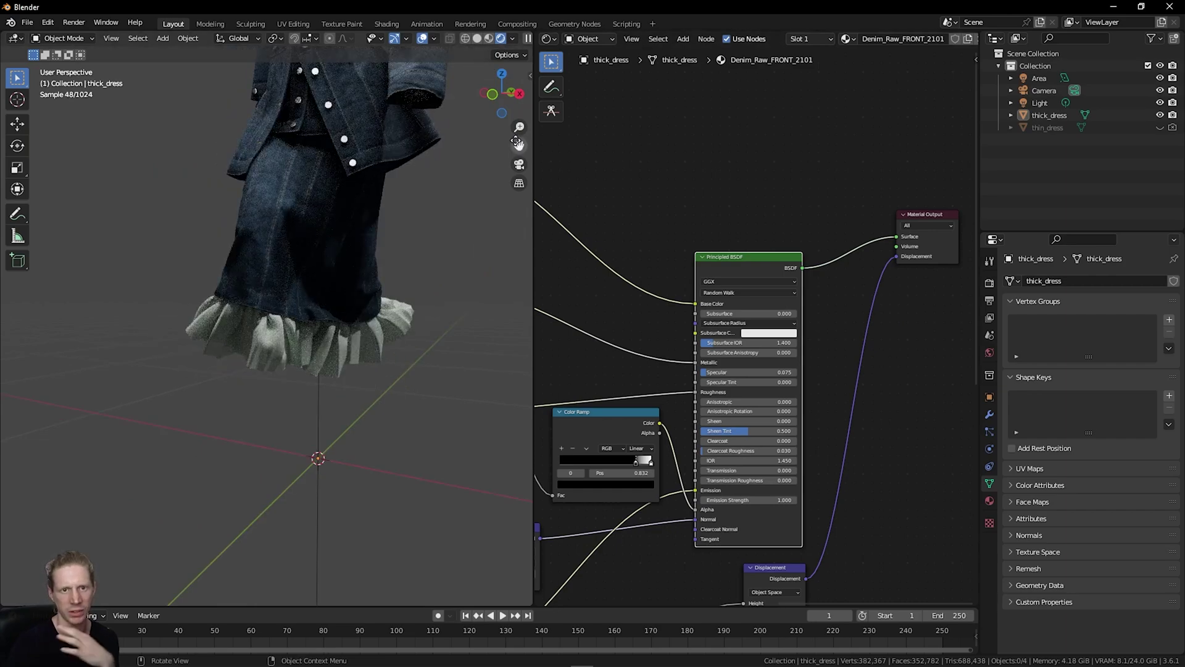
Insert a Hue/Saturation/Value node between the Base Color texture and the Principled BSDF's Base Color input.
drag(517, 143, 525, 406)
middle_drag(780, 320, 835, 303)
drag(501, 94, 542, 72)
middle_drag(730, 162, 816, 153)
key(shift+a)
text(hue)
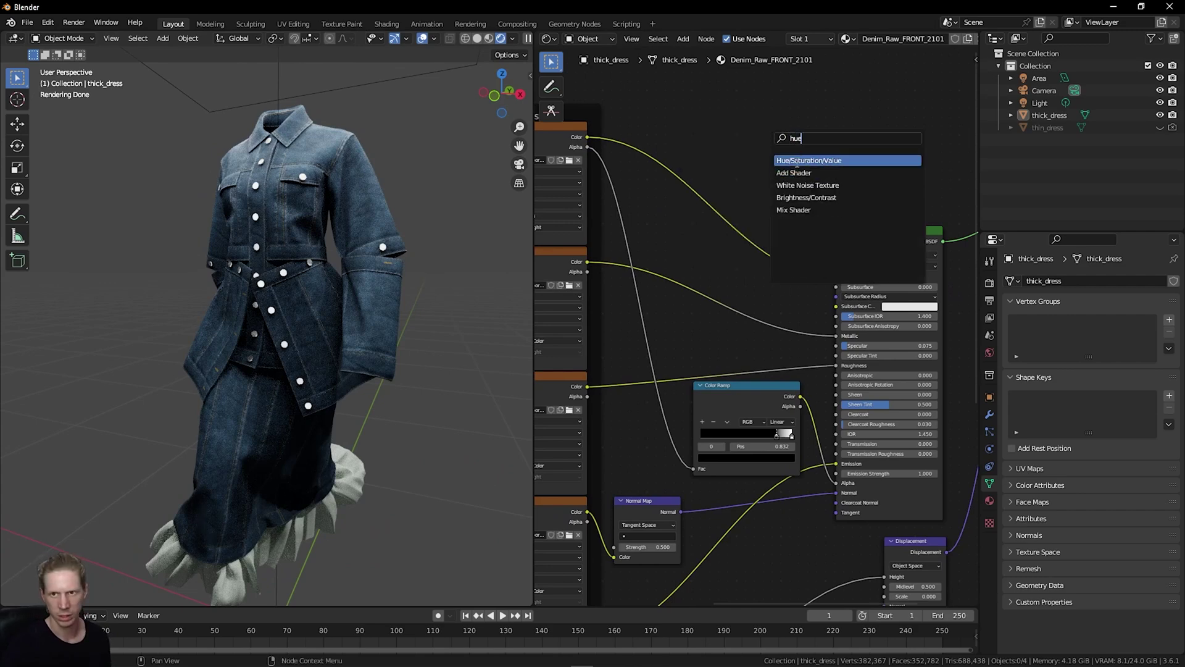
click(795, 161)
click(737, 212)
scroll(733, 204, up, 2)
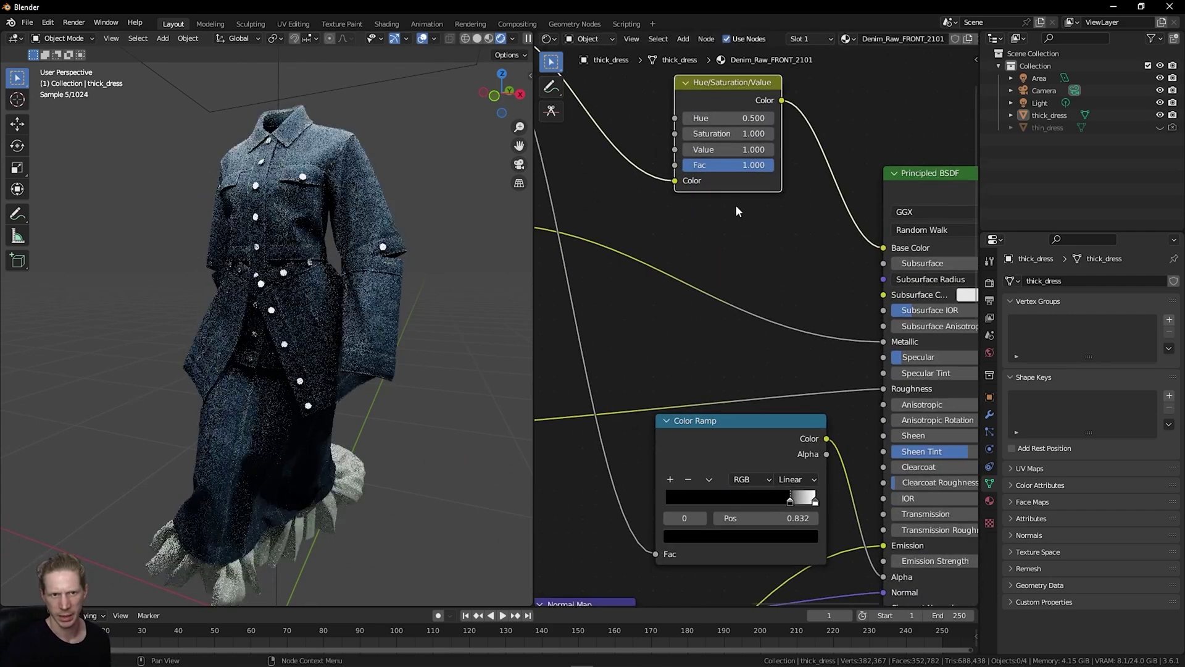
Set the Hue/Saturation/Value node's saturation to 0.75 and value to 1.13, then switch the viewport to Material Preview shading.
scroll(733, 204, up, 3)
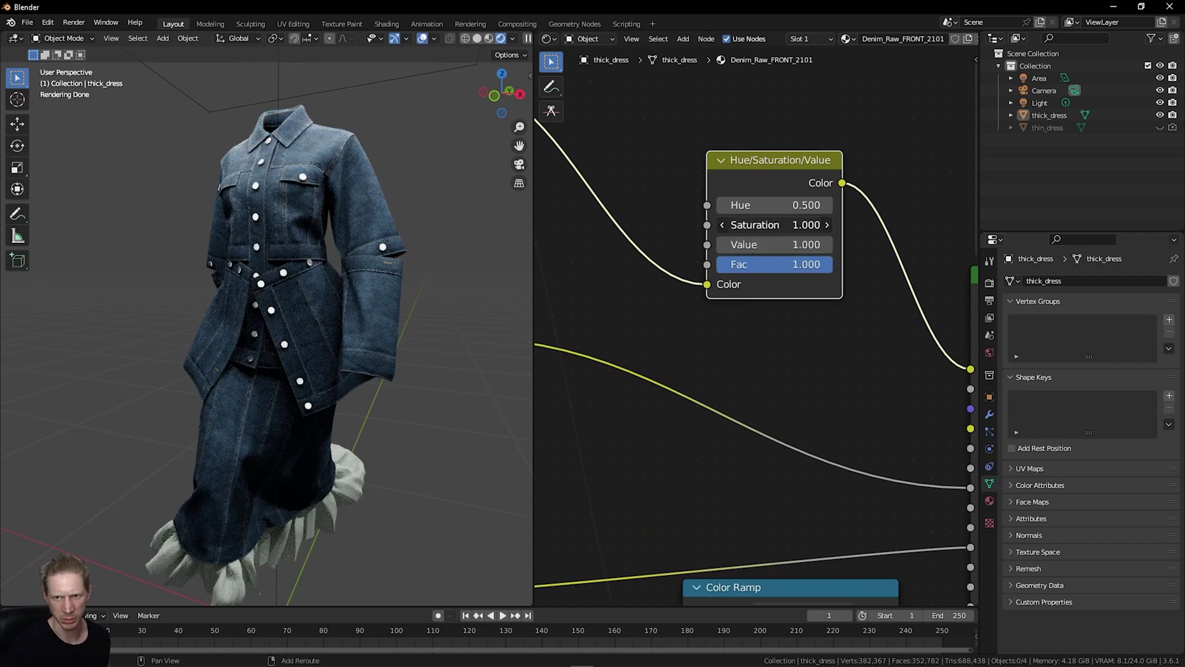
drag(775, 224, 778, 225)
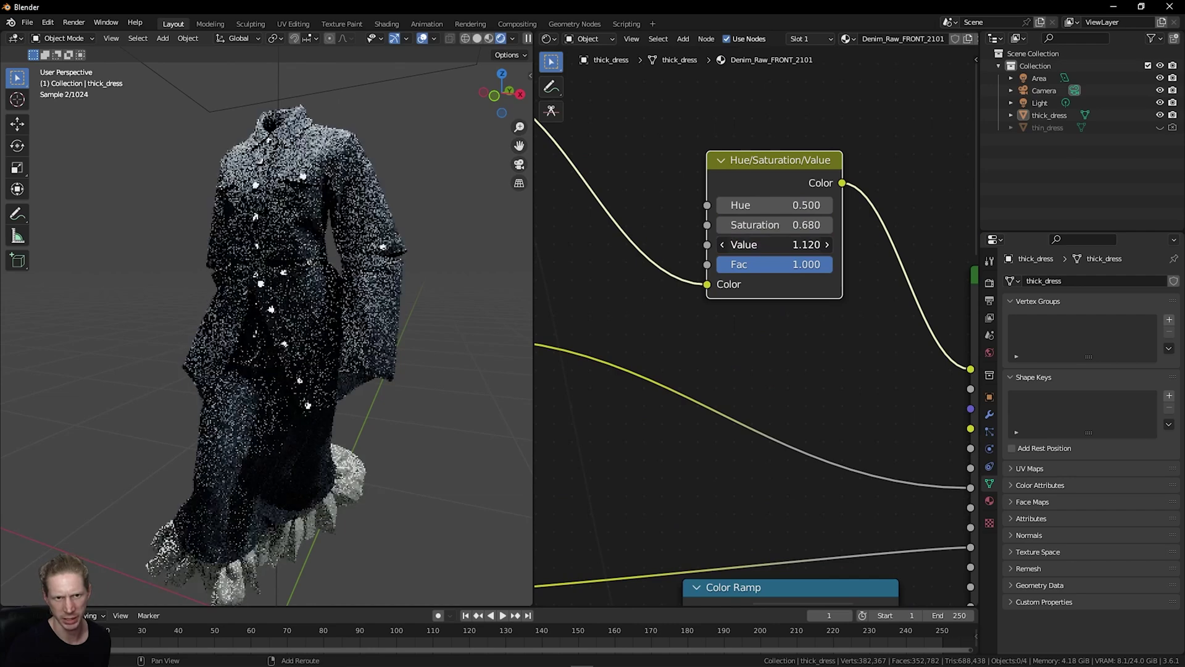
drag(774, 244, 798, 224)
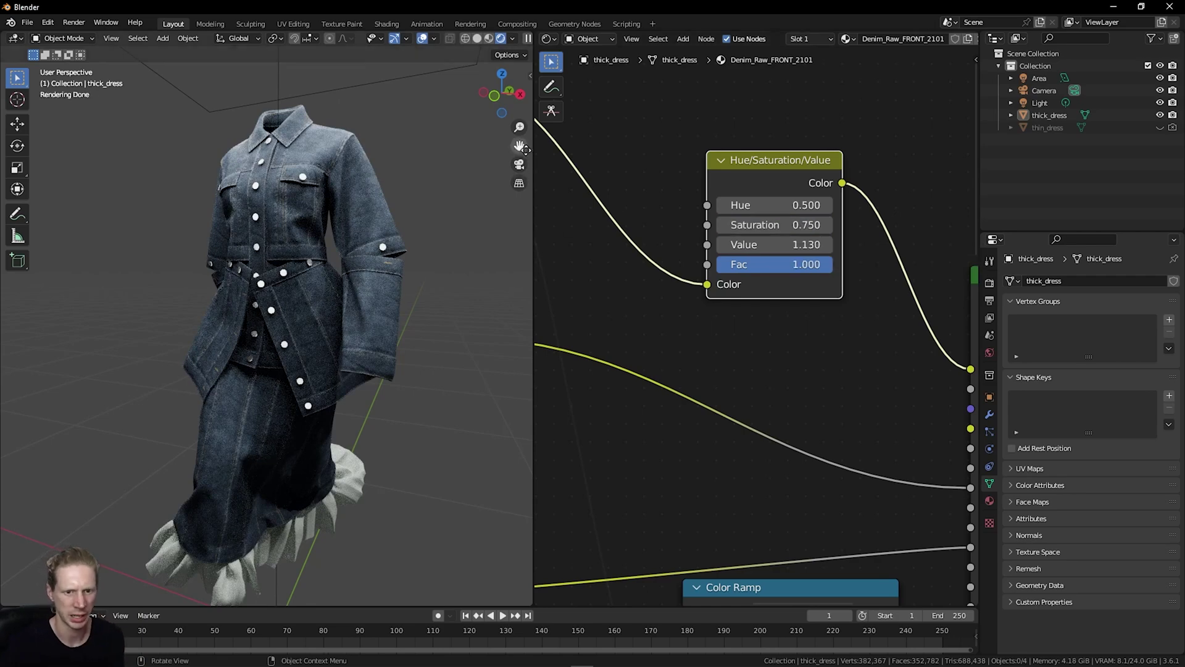
drag(506, 93, 500, 86)
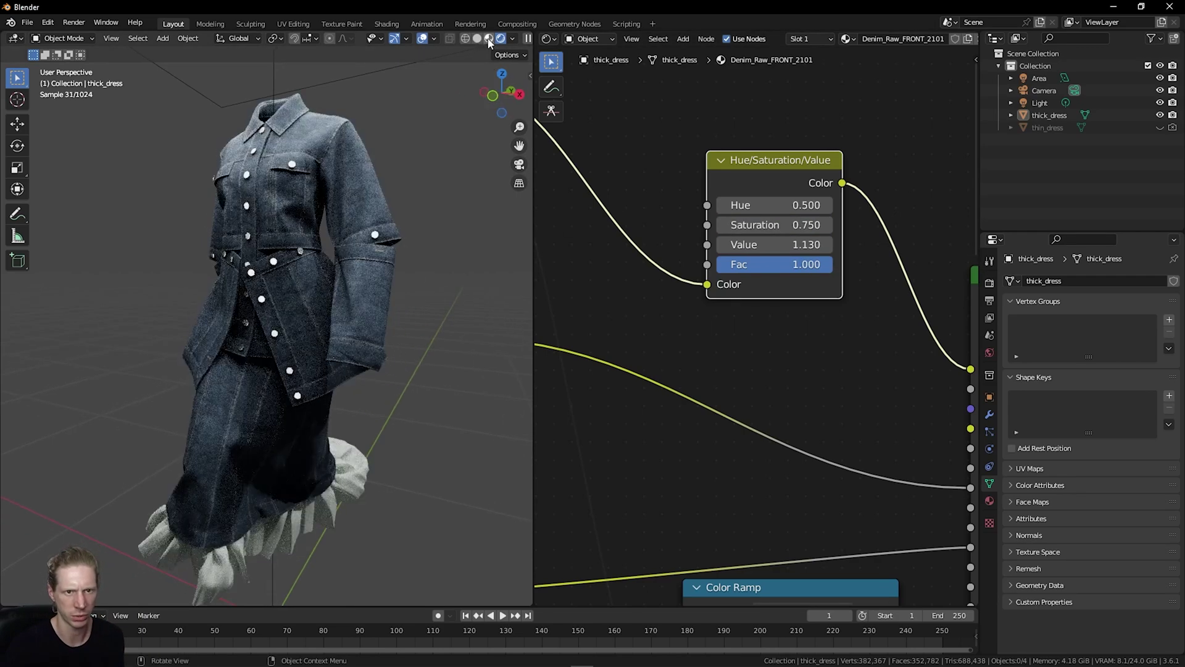
click(489, 39)
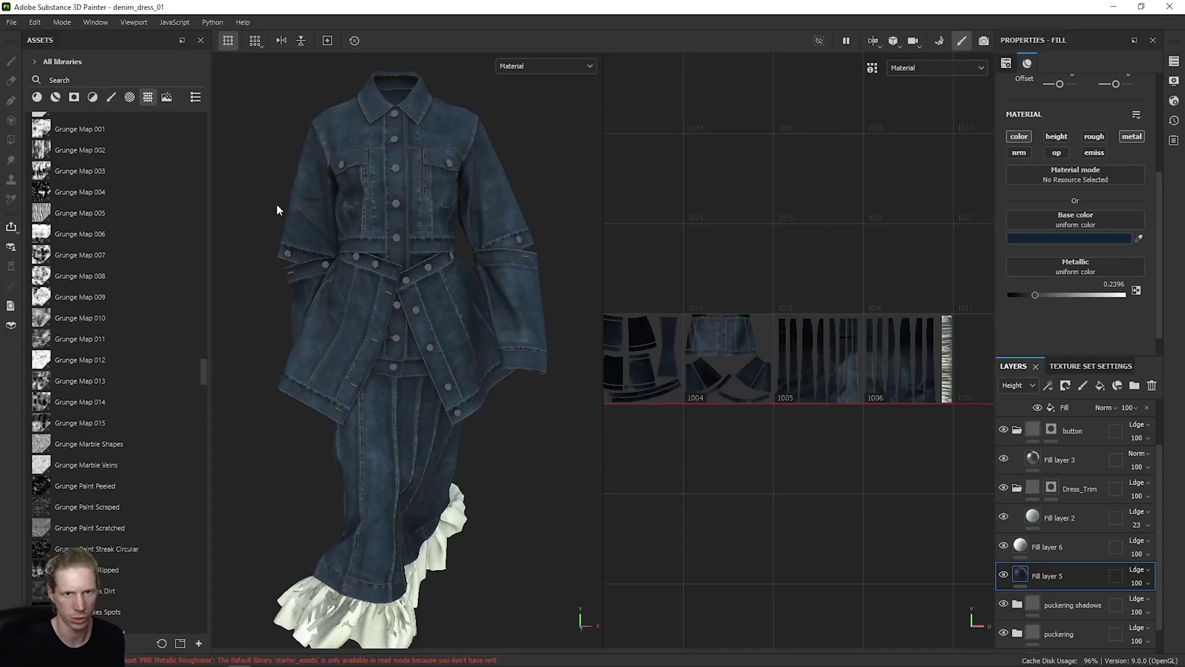
Switch to Substance 3D Painter and change Fill layer 5's base color to bright red, FC3030.
scroll(1068, 516, down, 1)
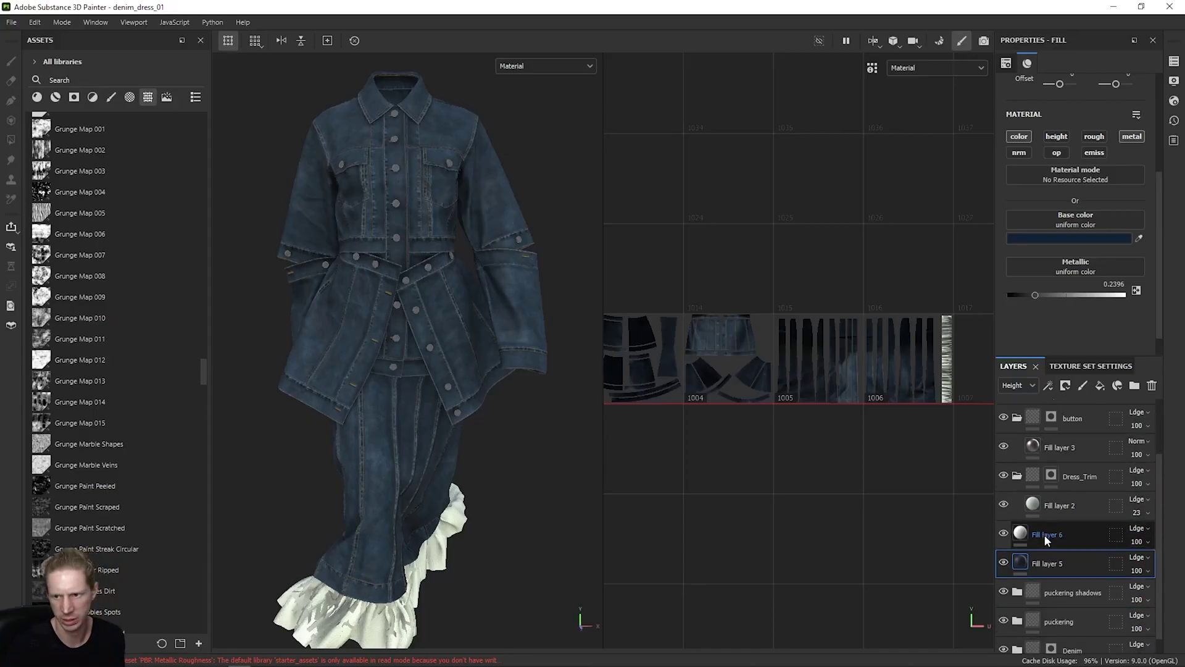
click(1058, 241)
drag(1070, 438, 1032, 425)
click(1032, 425)
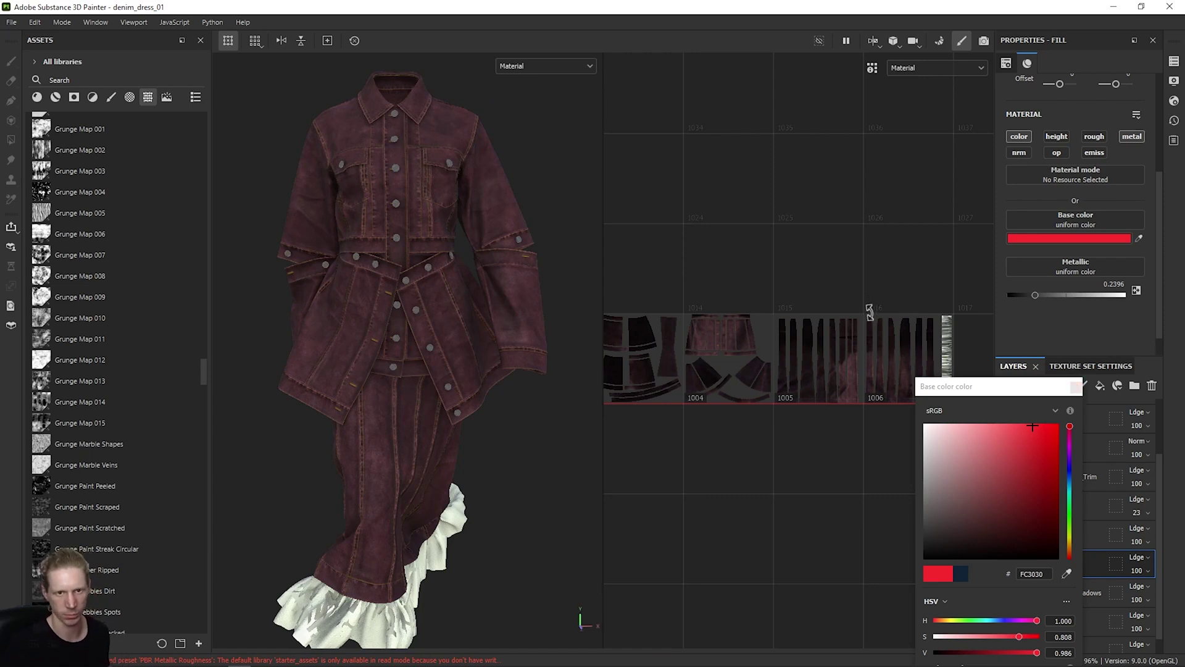
Close the color picker and undo the red base color change on Fill layer 5.
click(1075, 387)
key(ctrl+z)
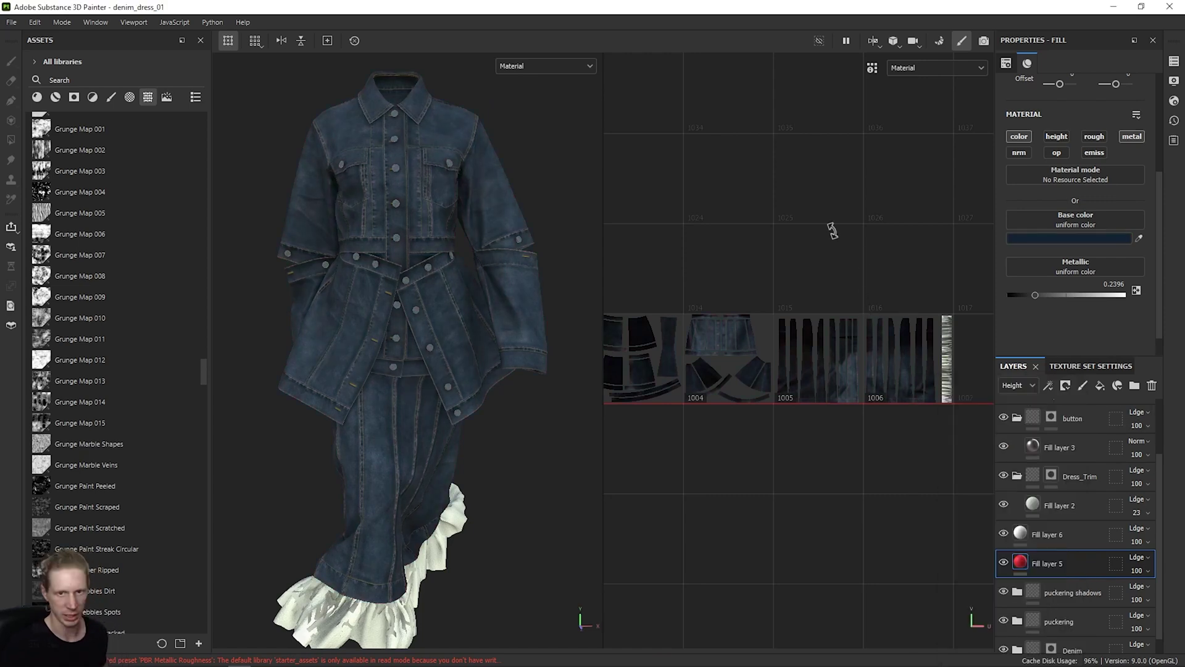
Review the texture export settings without exporting, and switch back to Blender.
click(12, 22)
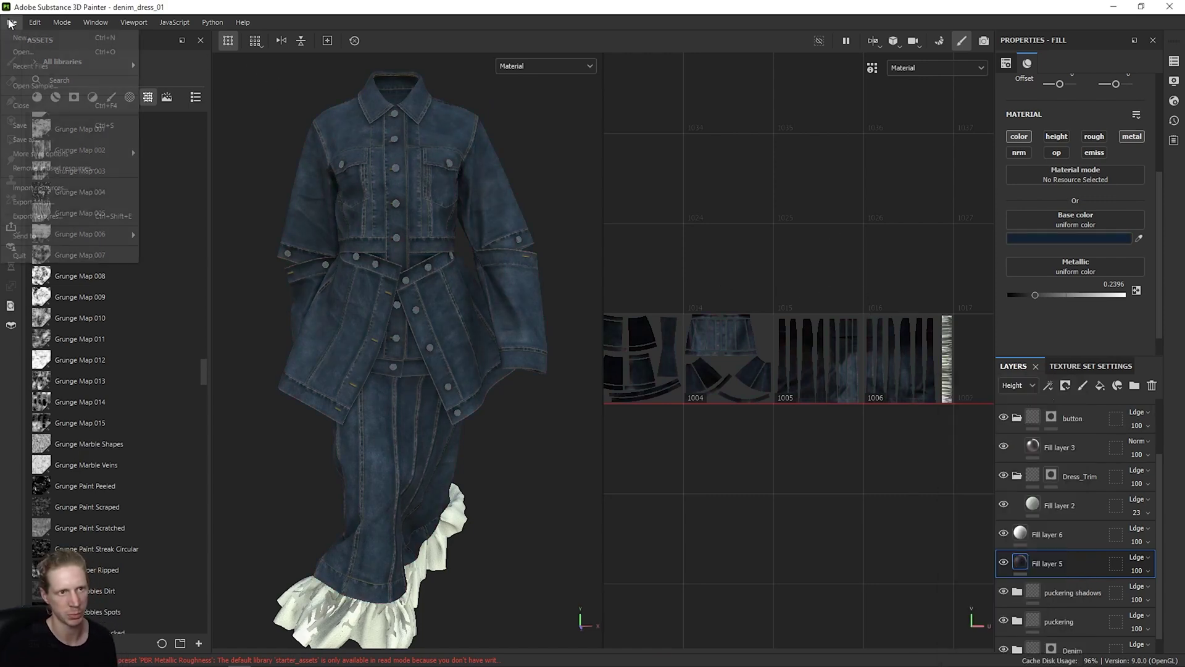
click(82, 220)
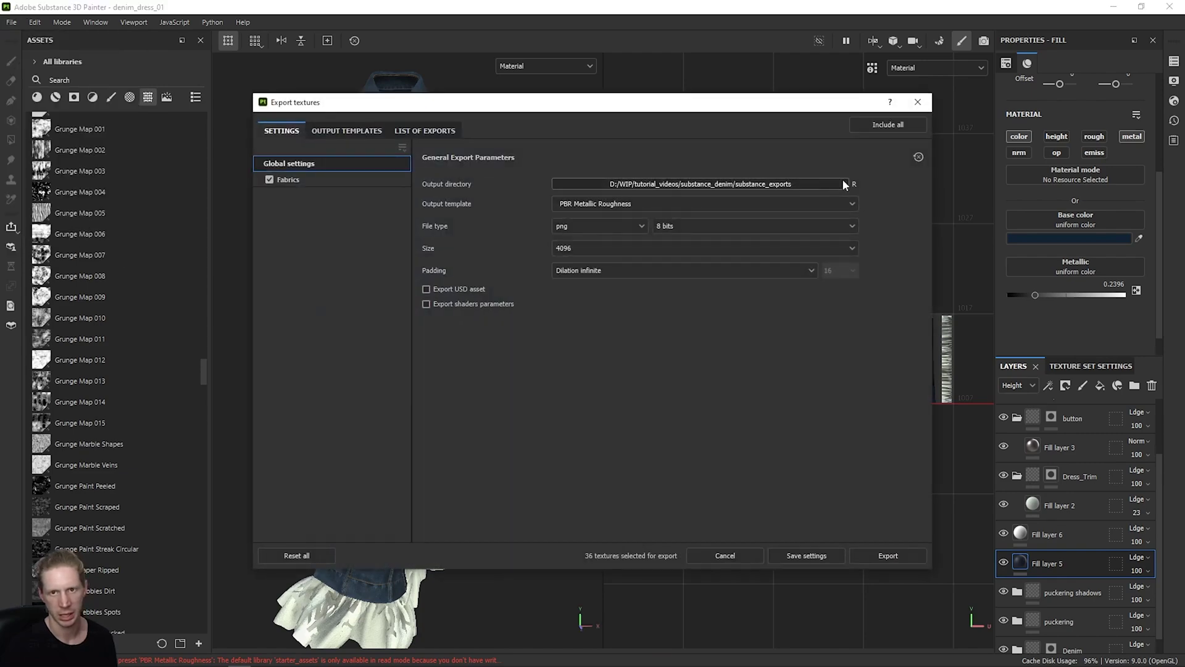
click(917, 101)
click(1112, 6)
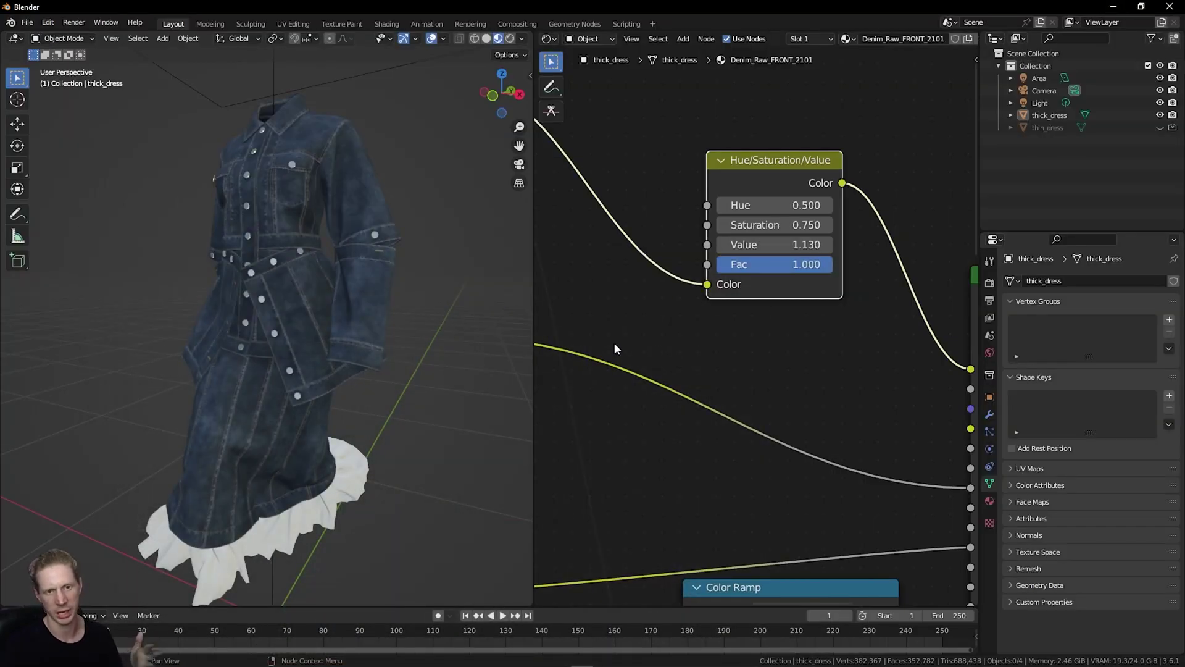
Review the denim material's node network and switch the viewport to Rendered shading.
scroll(752, 307, down, 4)
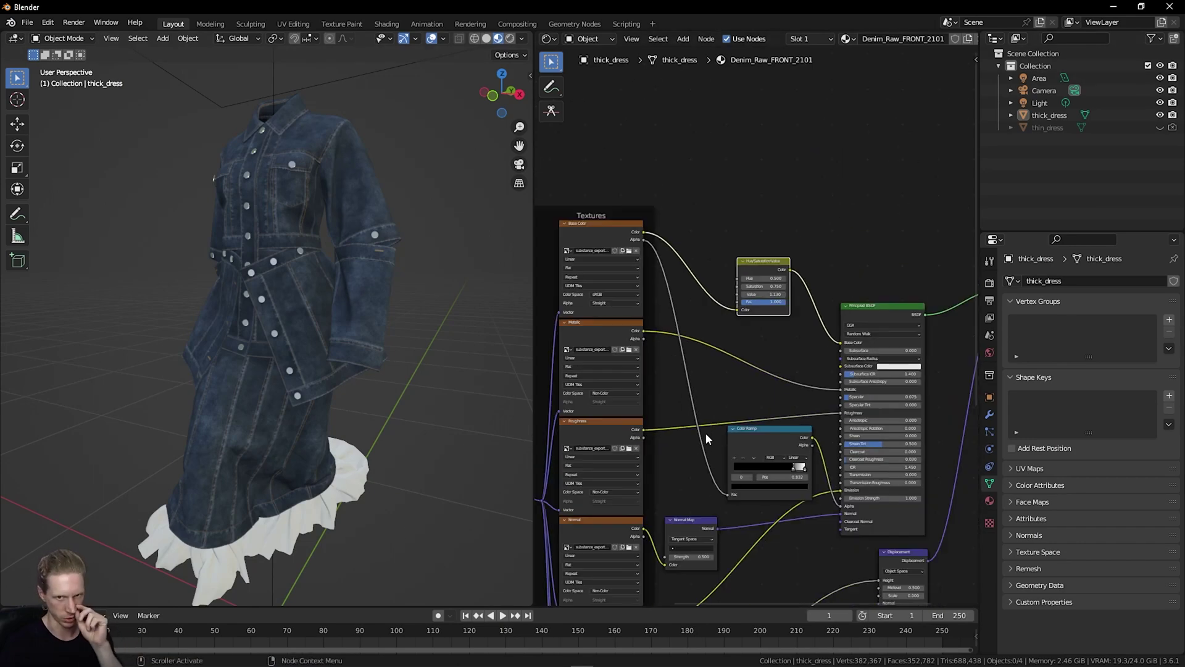
middle_drag(723, 363, 740, 223)
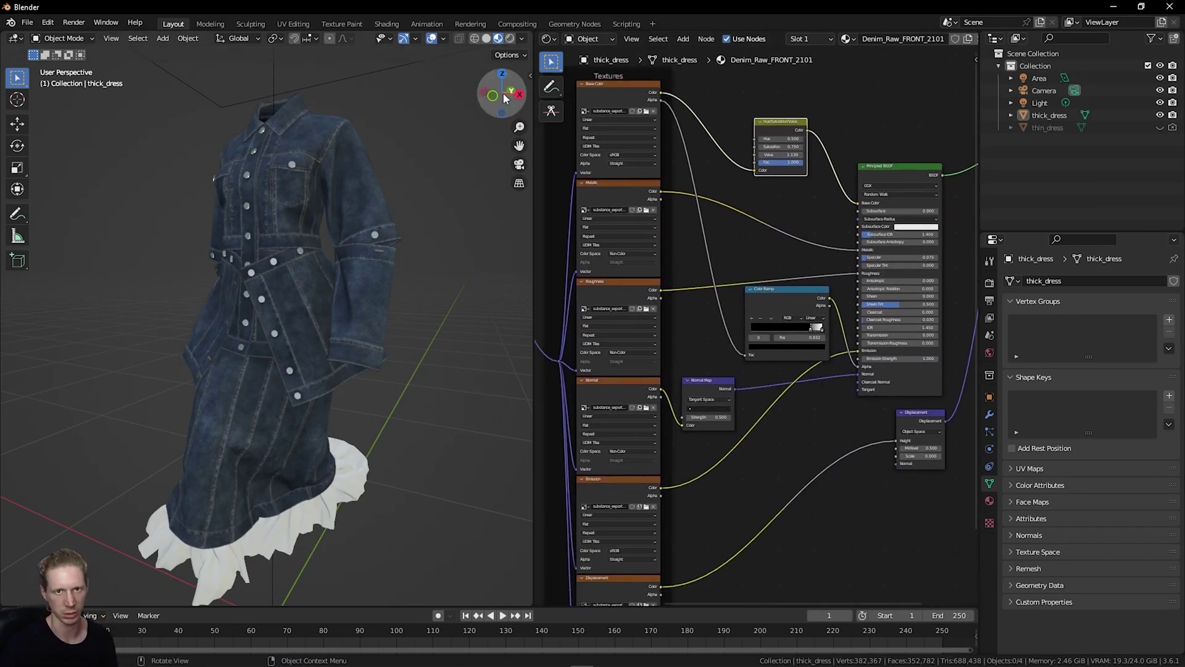
mouse_move(501, 93)
mouse_down()
mouse_move(488, 93)
mouse_move(539, 91)
mouse_move(506, 100)
mouse_move(516, 117)
mouse_move(496, 100)
mouse_up()
click(510, 38)
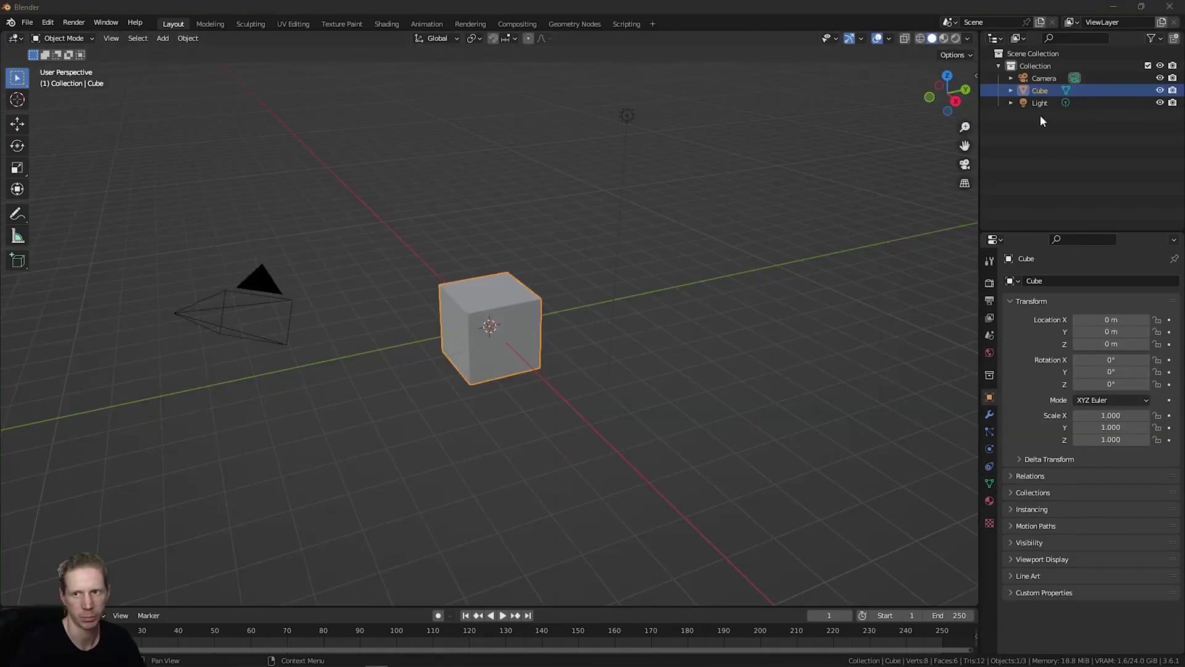
Recover the auto-saved scene 19292_autosave.blend.
mouse_move(947, 93)
mouse_down()
mouse_move(968, 86)
mouse_move(956, 87)
mouse_up()
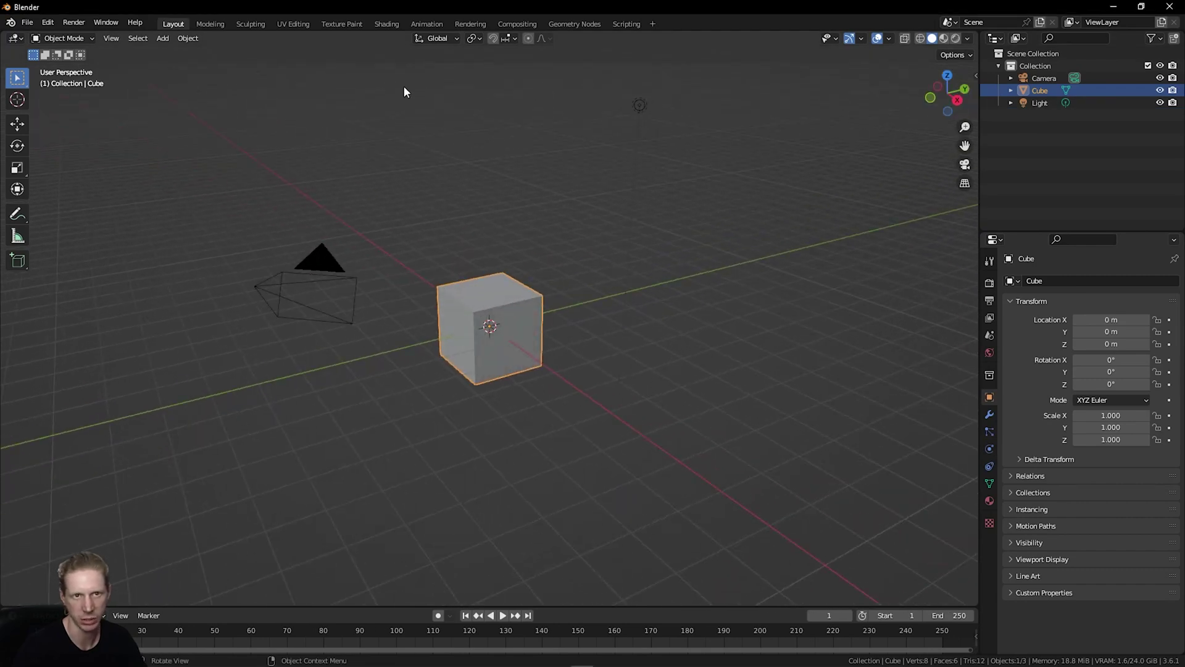
click(30, 24)
mouse_move(95, 86)
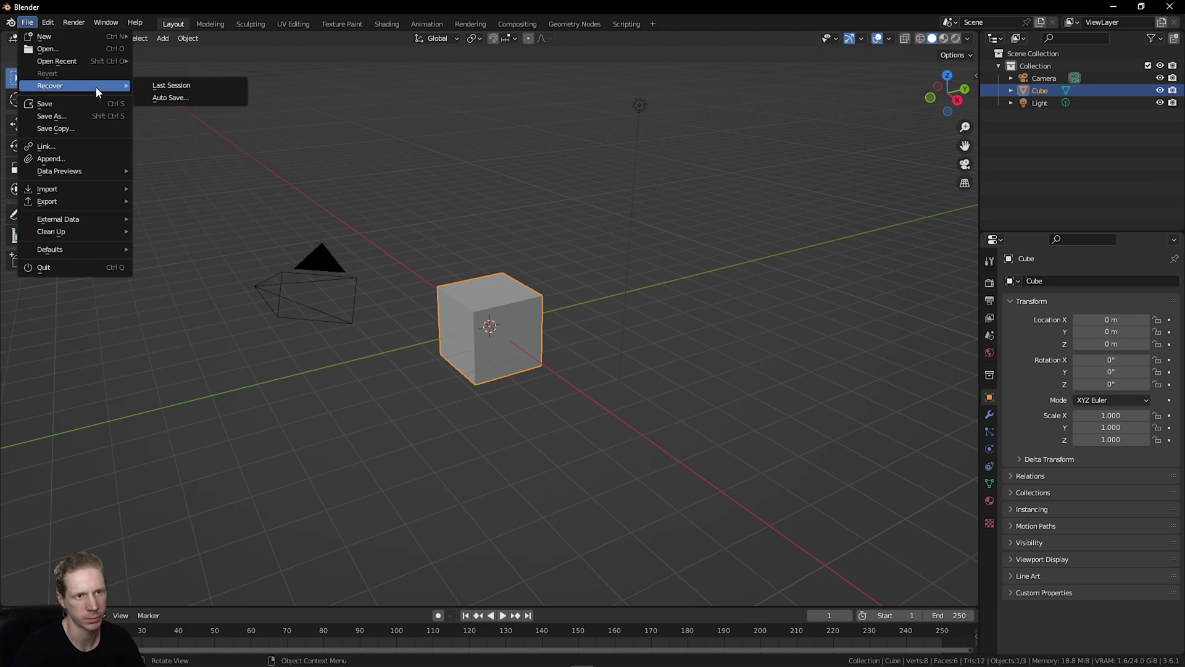
click(179, 100)
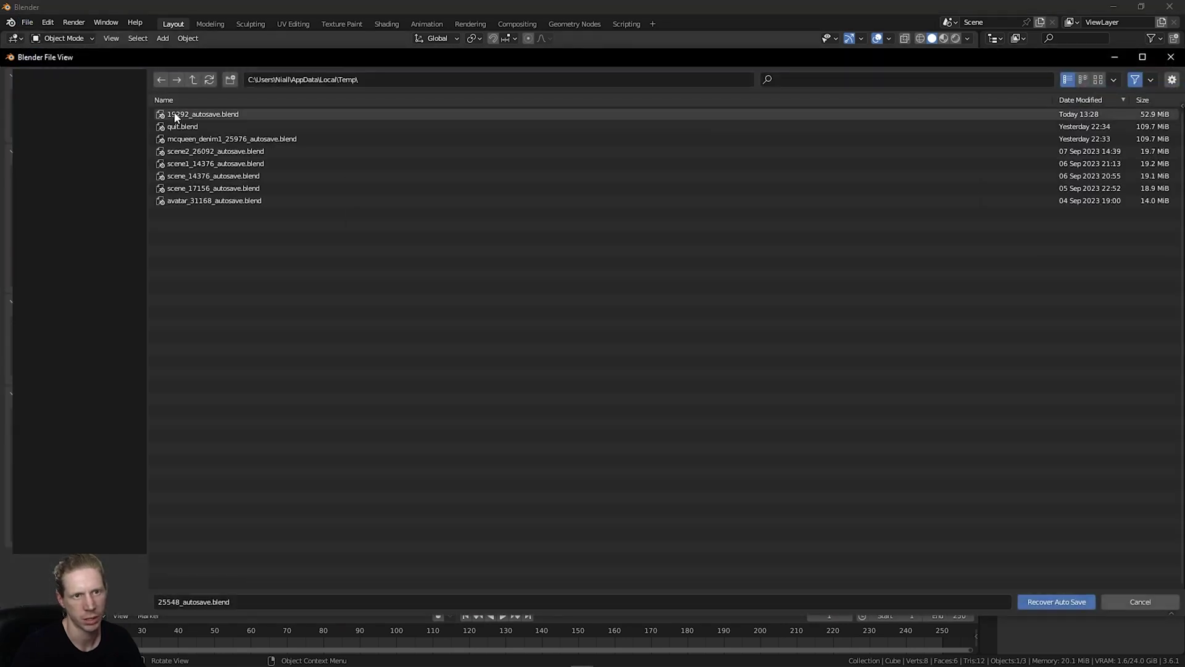
click(171, 116)
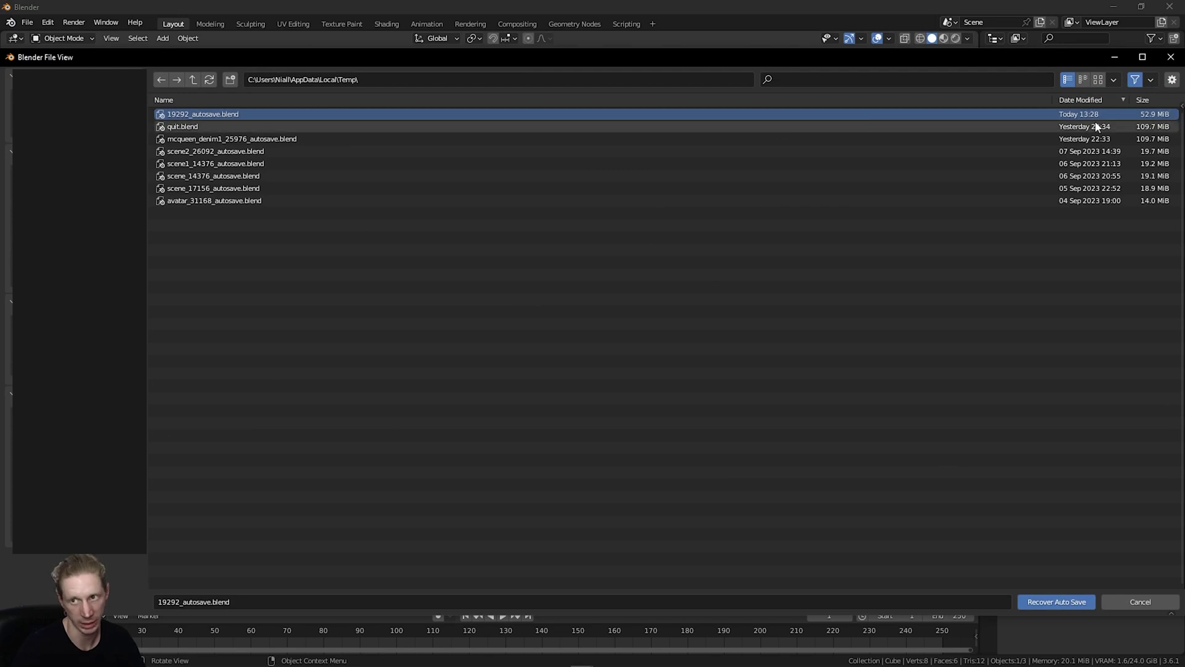
click(1051, 604)
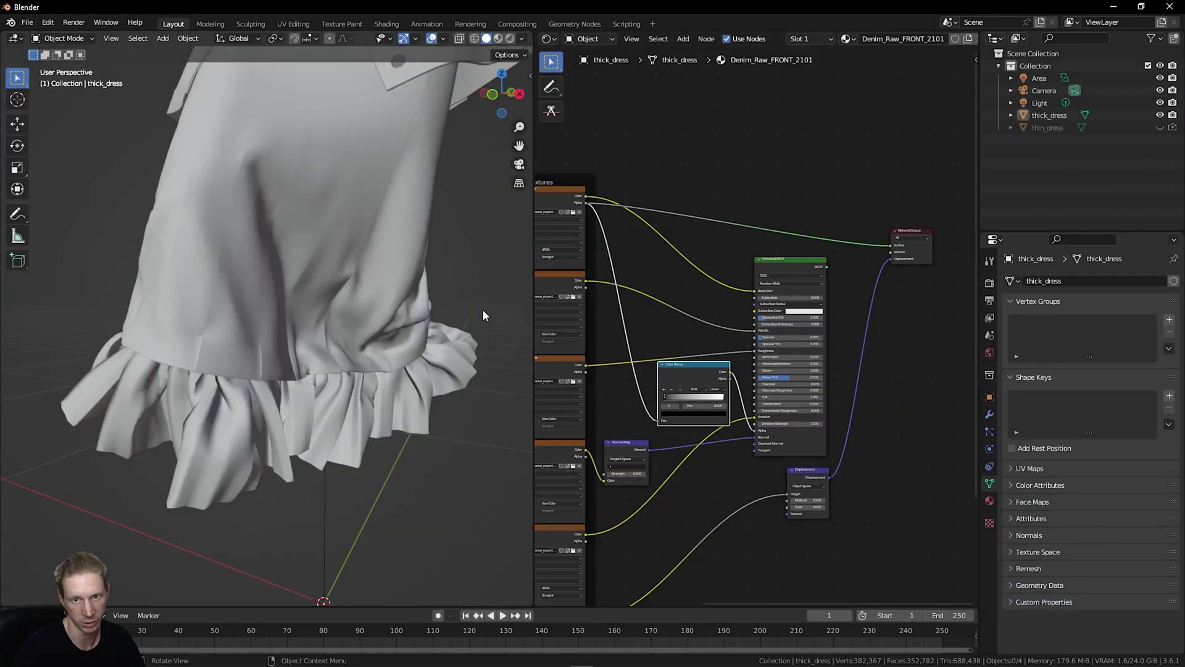
Show the whole dress in Rendered shading and connect the Principled BSDF to the Material Output's surface.
scroll(296, 309, down, 3)
drag(517, 148, 515, 265)
drag(501, 94, 539, 108)
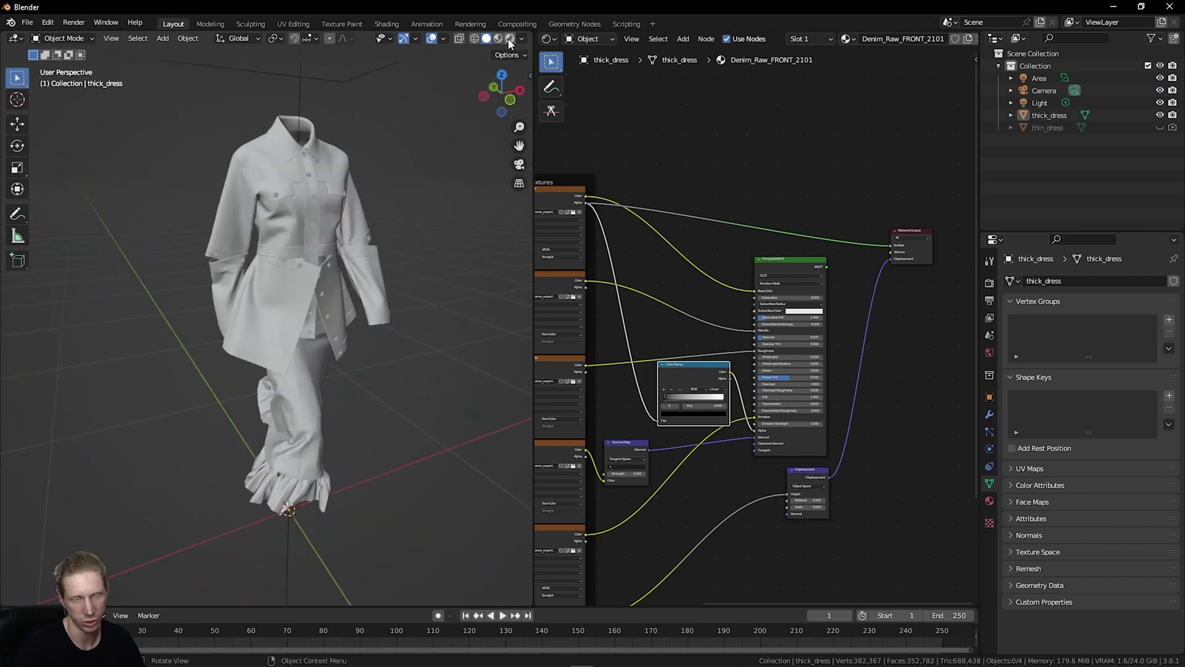
click(510, 40)
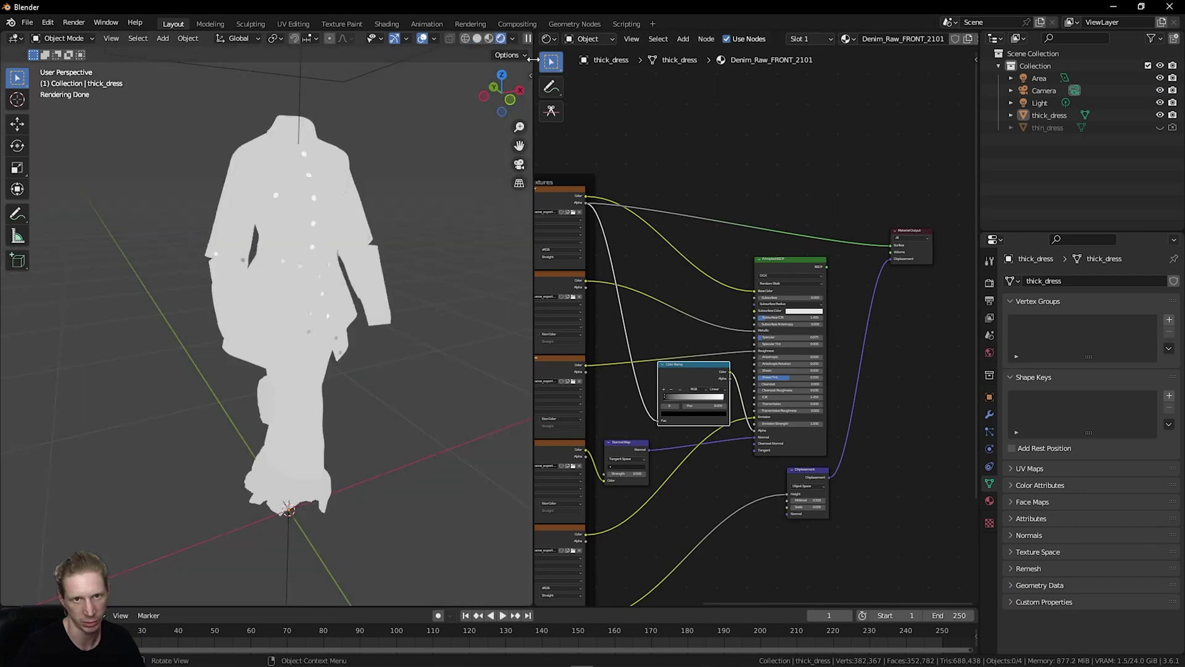
drag(501, 92, 537, 92)
ctrl+shift+click(819, 265)
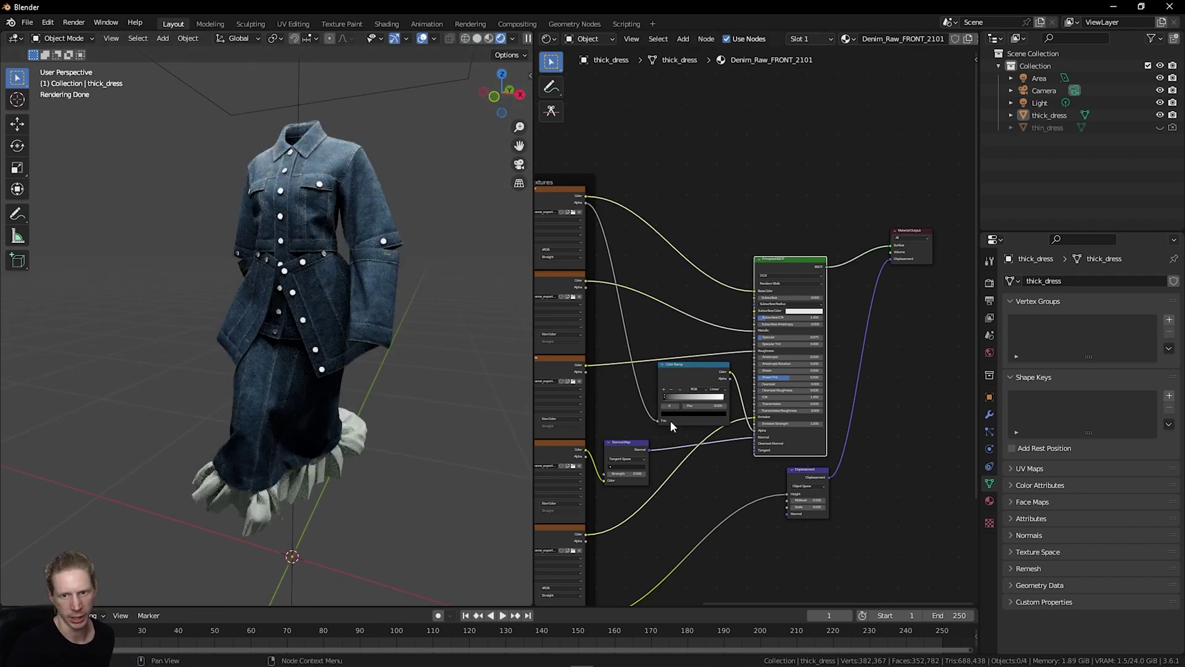
Examine the full rendered dress from the front, and set the viewport to Solid shading.
drag(483, 85, 501, 92)
scroll(466, 184, down, 2)
drag(519, 147, 485, 139)
mouse_move(499, 96)
mouse_down()
mouse_move(549, 107)
mouse_move(499, 94)
mouse_up()
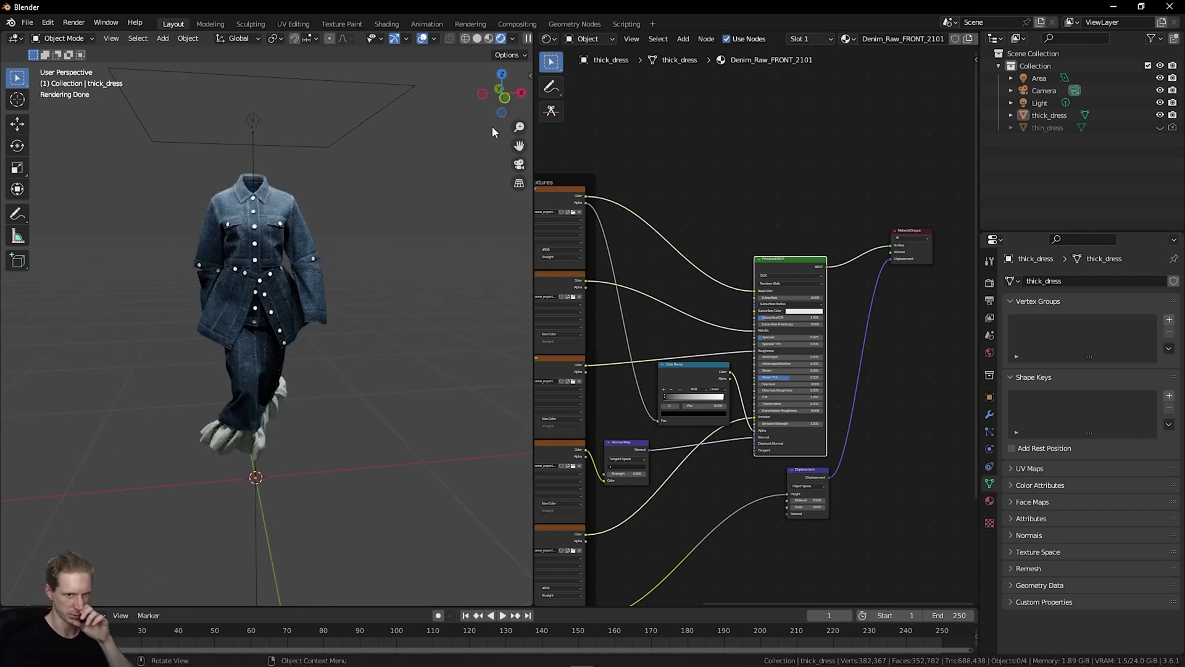
click(478, 39)
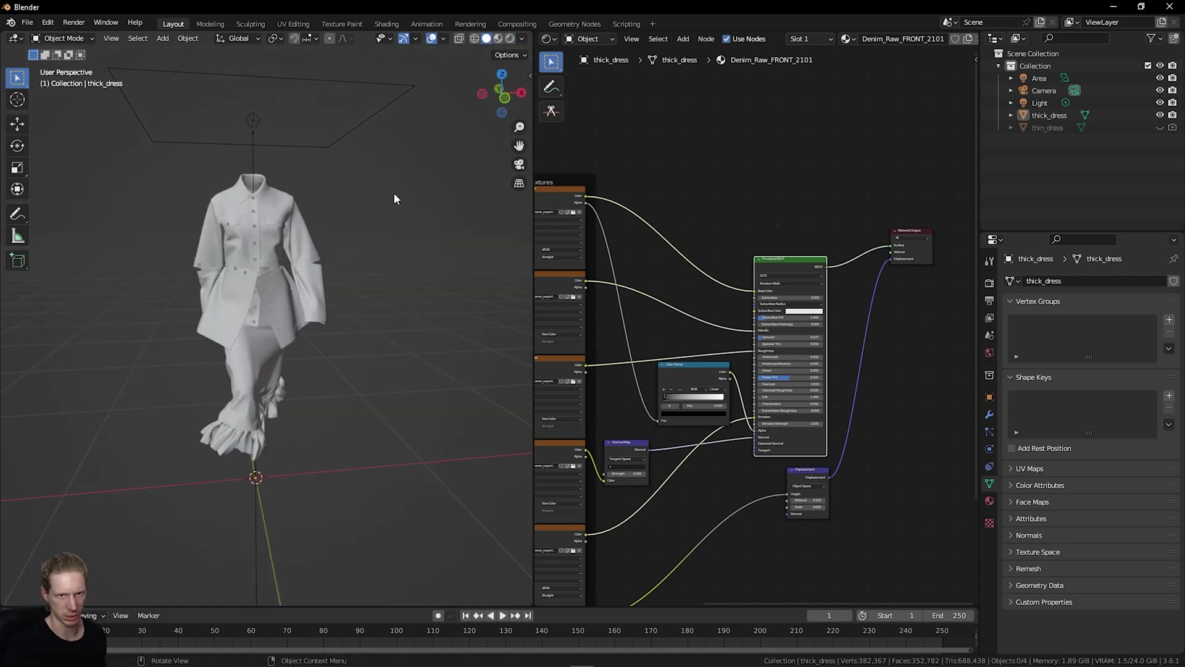
Add a cube mesh to the dress scene.
drag(501, 97, 535, 97)
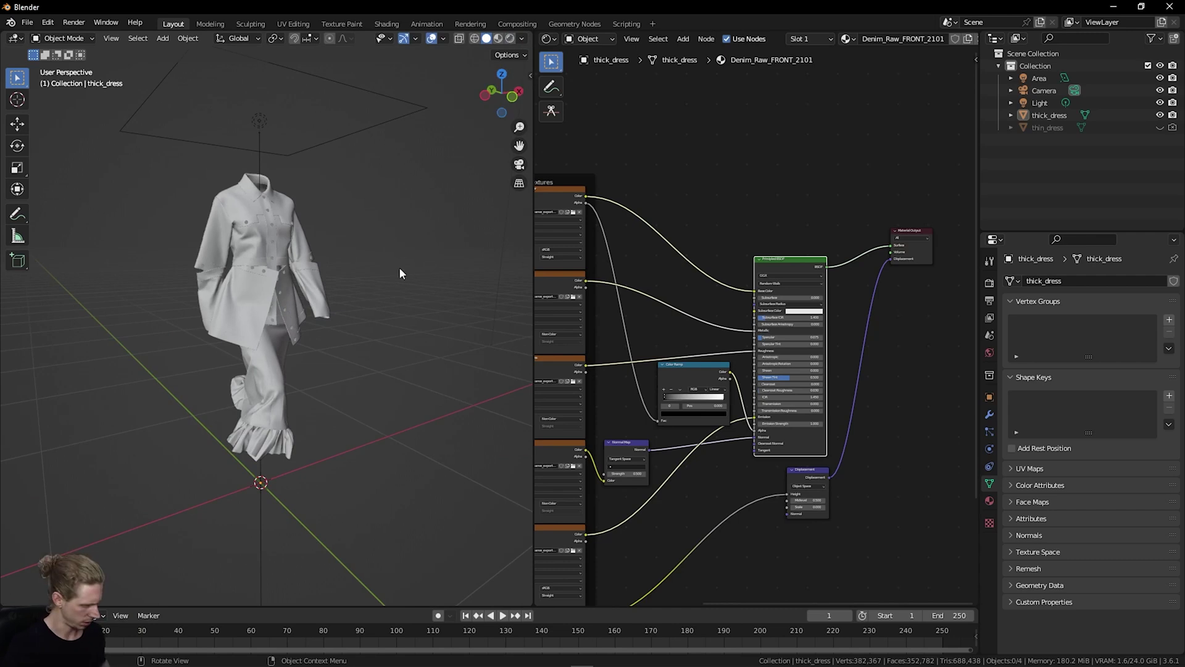
key(shift+a)
mouse_move(398, 272)
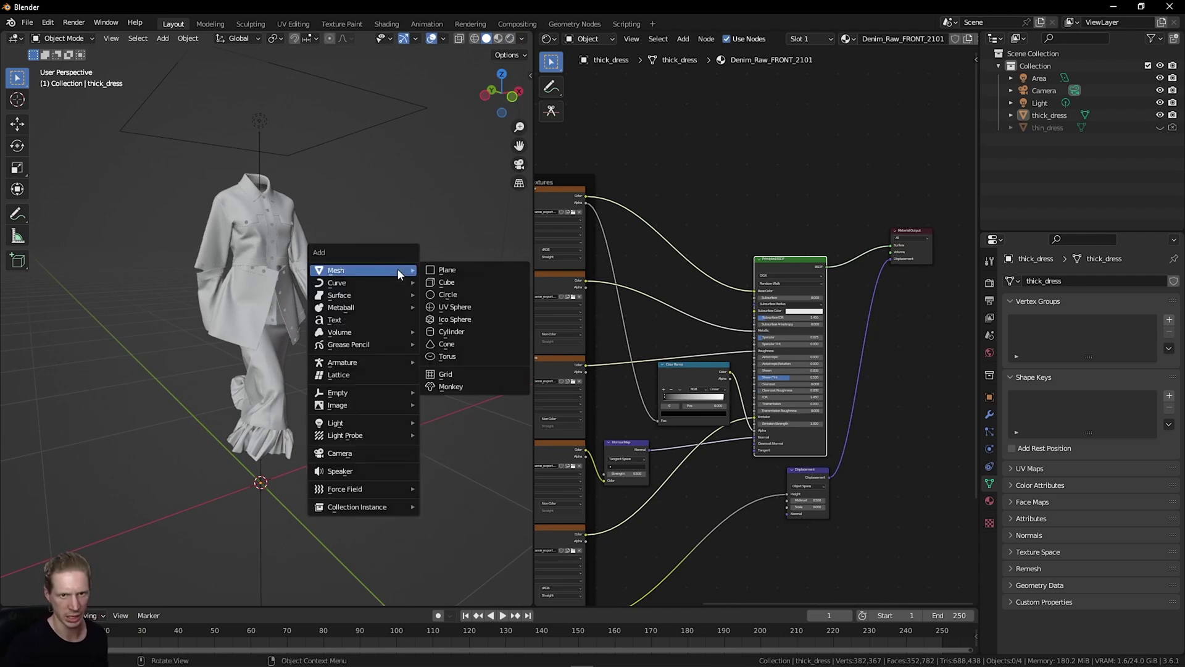
click(446, 282)
scroll(426, 287, down, 3)
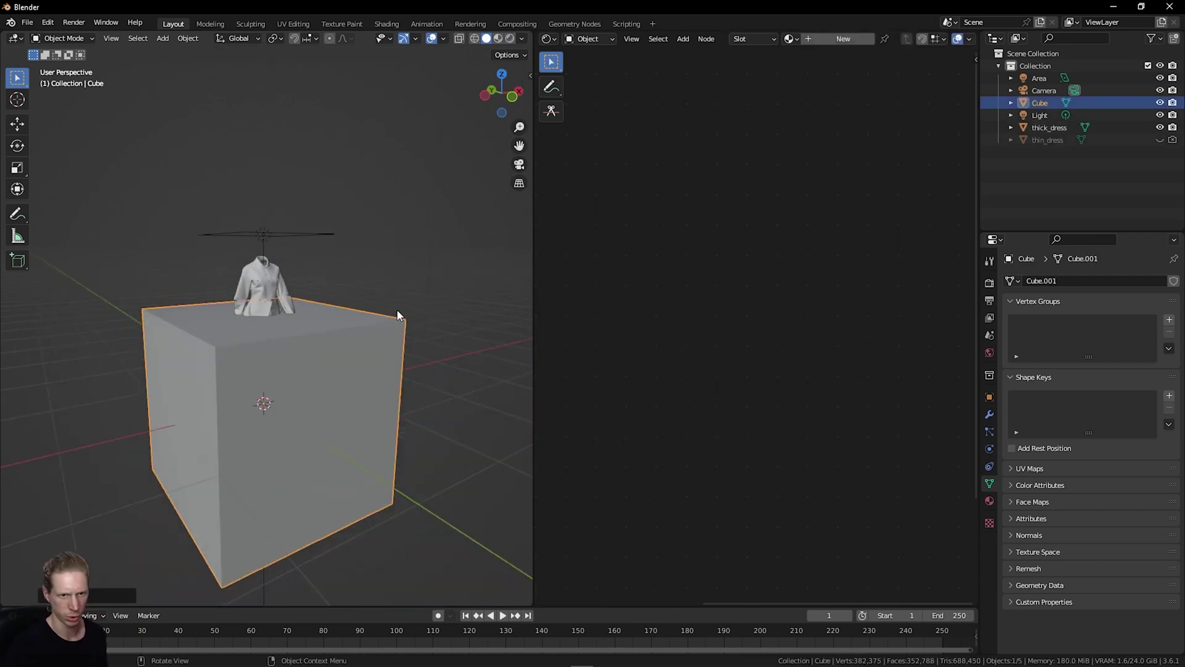
In front view, enlarge the cube until it encloses the dress and move it so its base sits at ground level.
click(512, 98)
key(g)
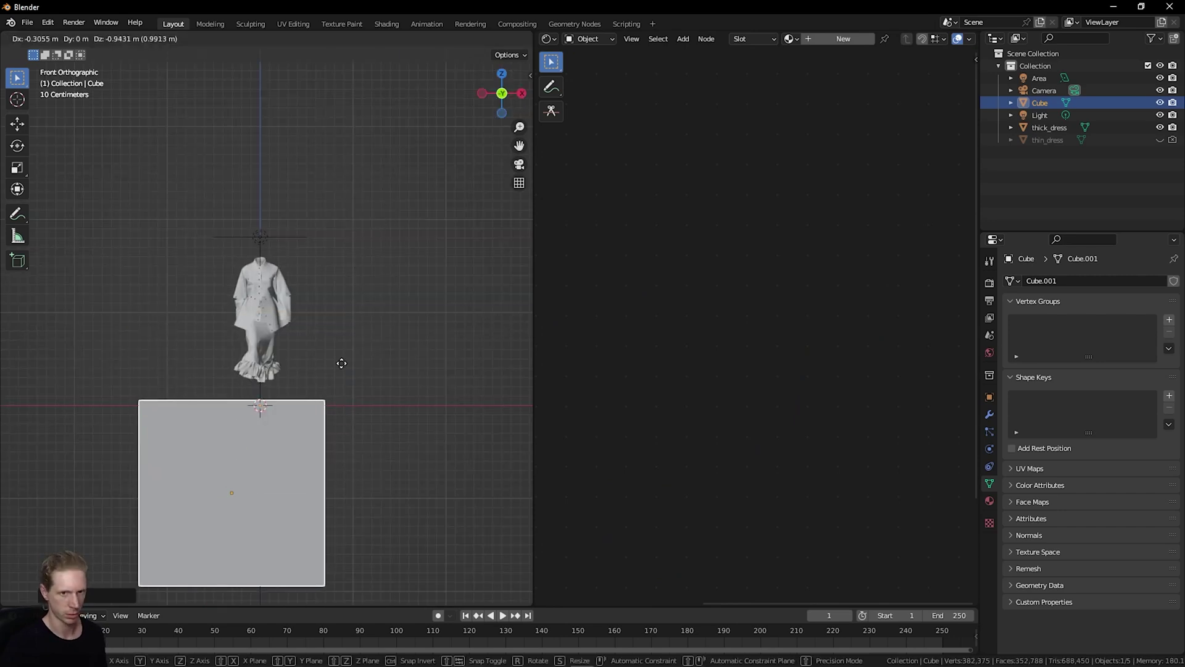
click(391, 143)
key(s)
click(257, 583)
key(g)
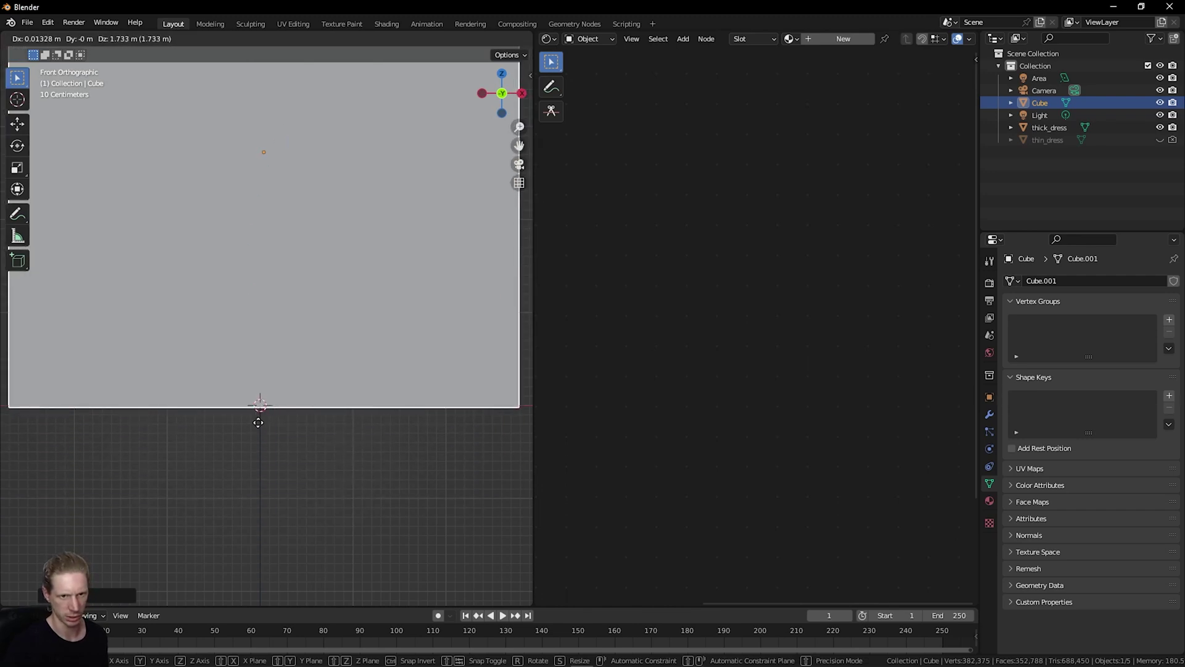
click(258, 424)
Enter Edit Mode and delete the cube's top, front and right faces, keeping a floor and two walls.
middle_drag(459, 162, 238, 63)
click(62, 38)
click(74, 65)
click(274, 168)
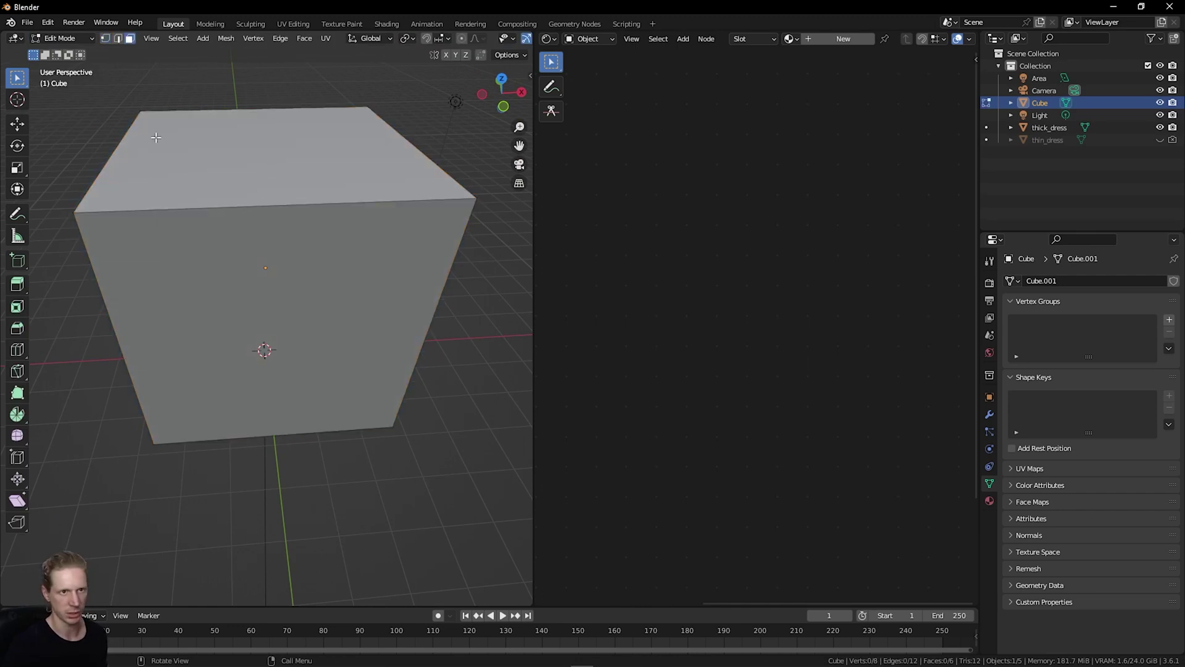
click(228, 156)
drag(516, 103, 467, 73)
shift+click(289, 229)
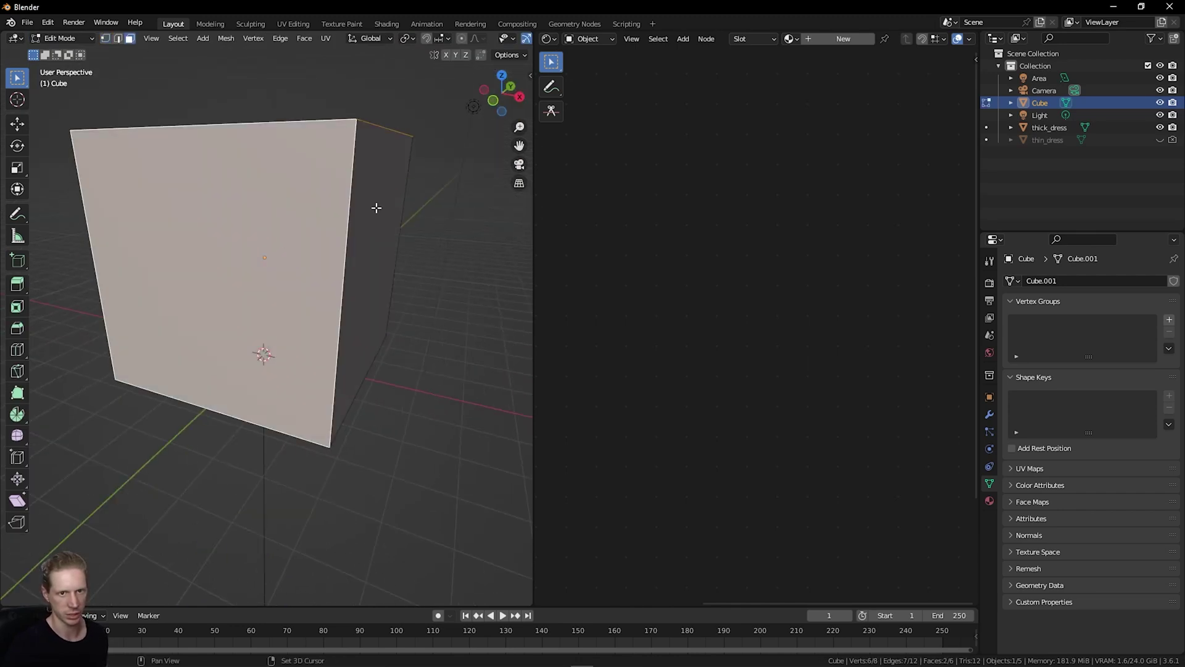
shift+click(377, 206)
key(x)
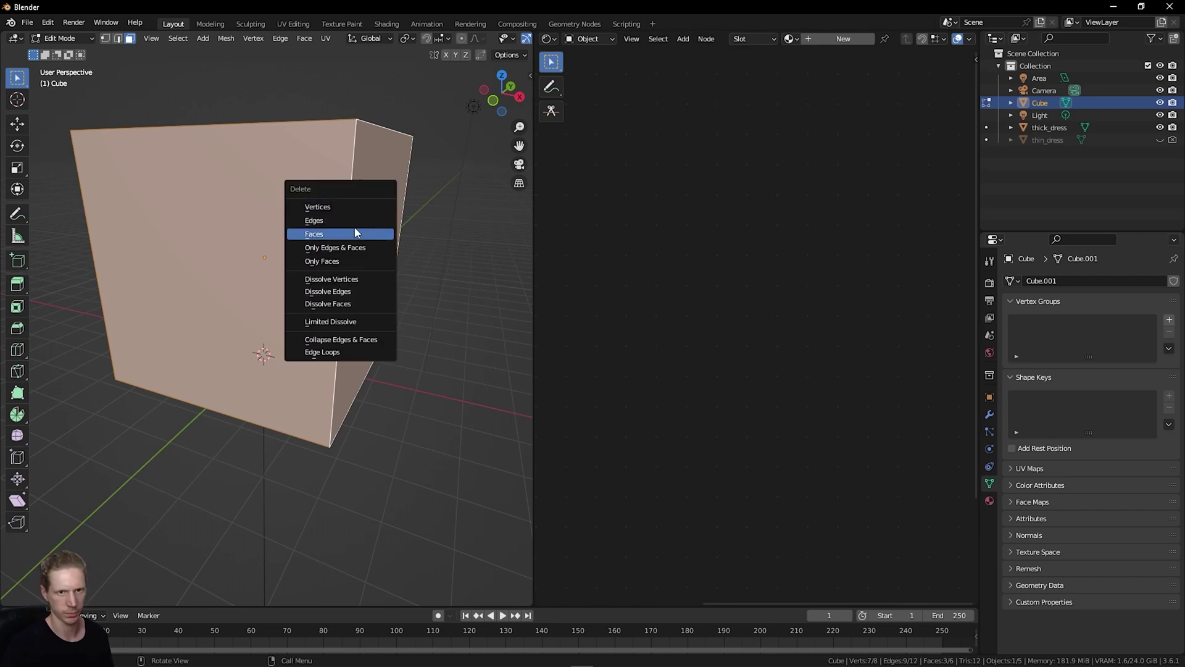
click(358, 234)
Turn on the Face Orientation viewport overlay with the open room and dress in view.
drag(501, 104, 507, 80)
scroll(420, 39, down, 4)
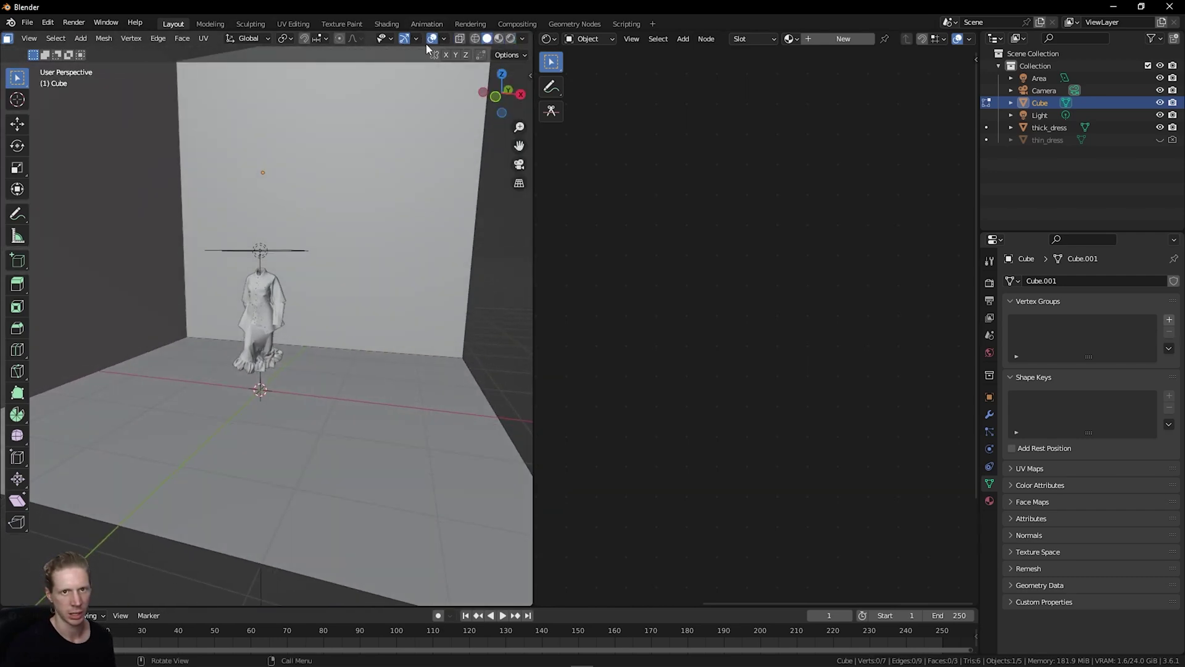
click(445, 38)
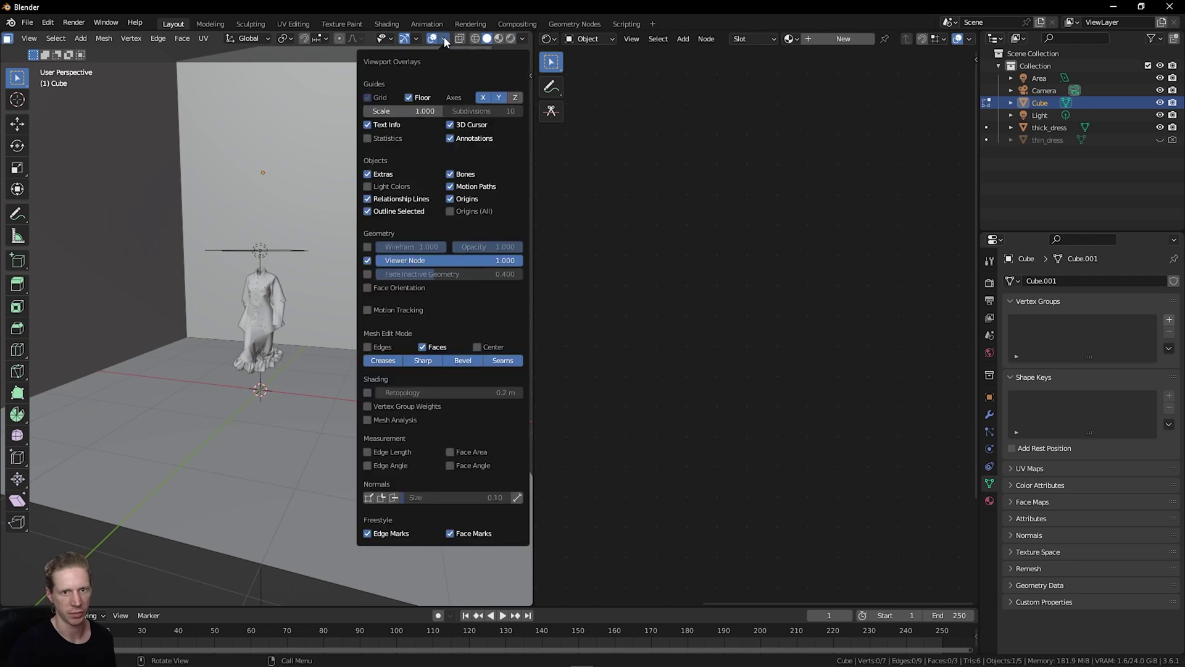
click(388, 288)
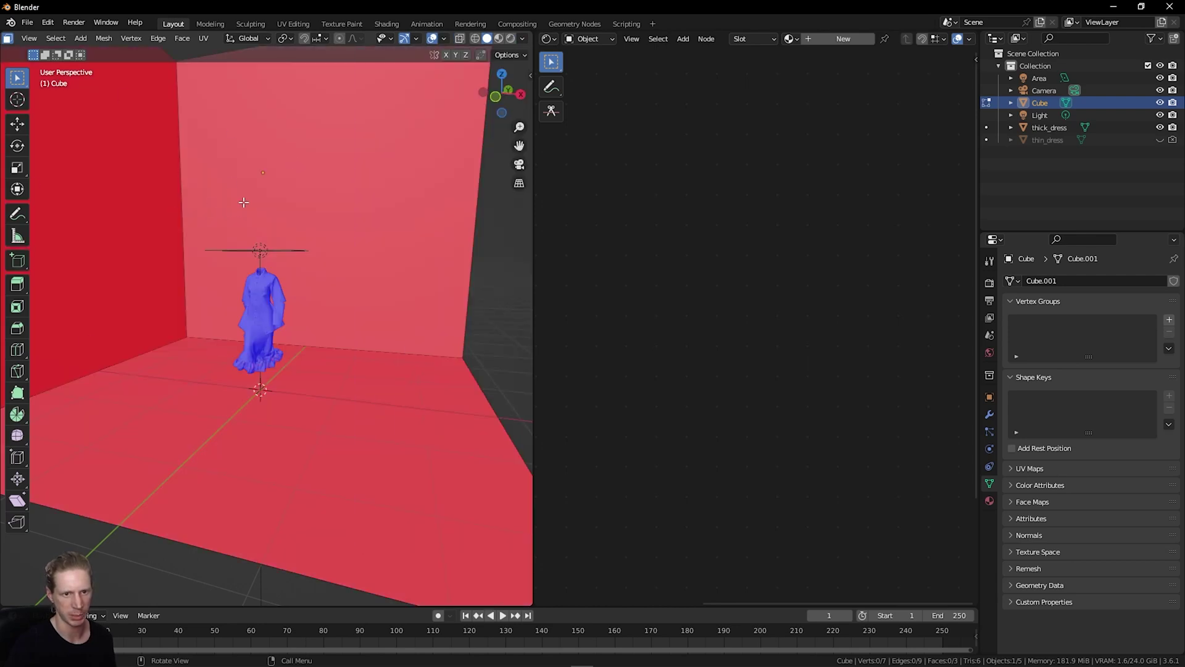
Examine the face orientation of the room and dress, toggling the visibility of thick_dress and thin_dress to compare them.
scroll(327, 372, up, 6)
scroll(288, 298, down, 6)
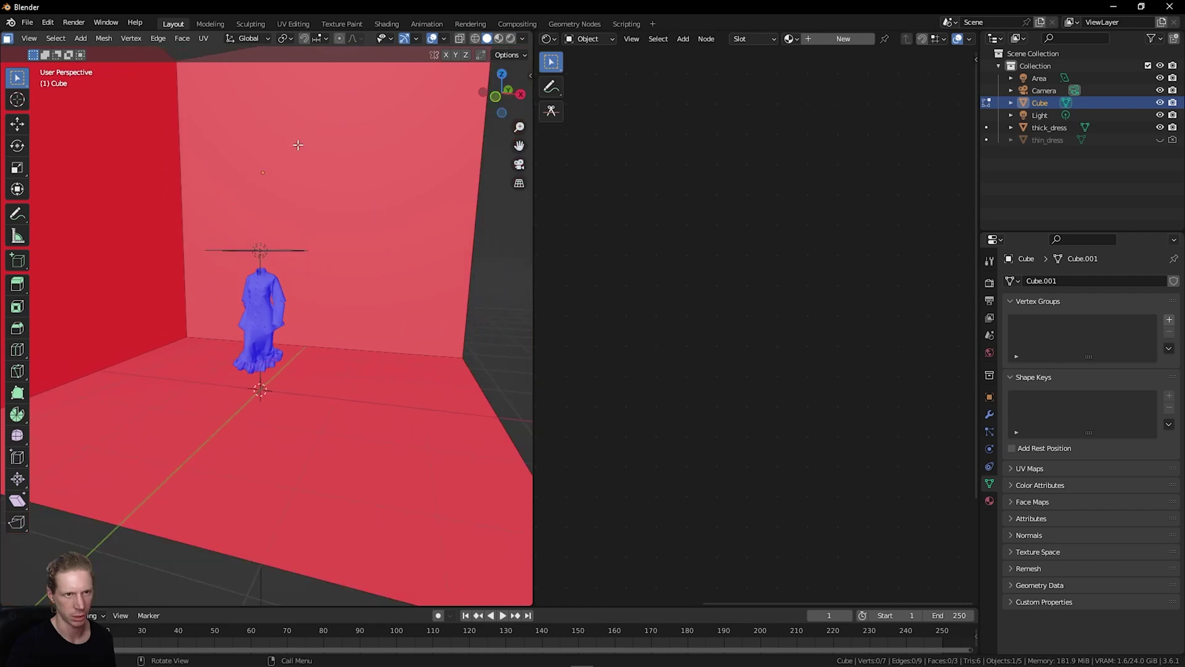
scroll(271, 277, up, 7)
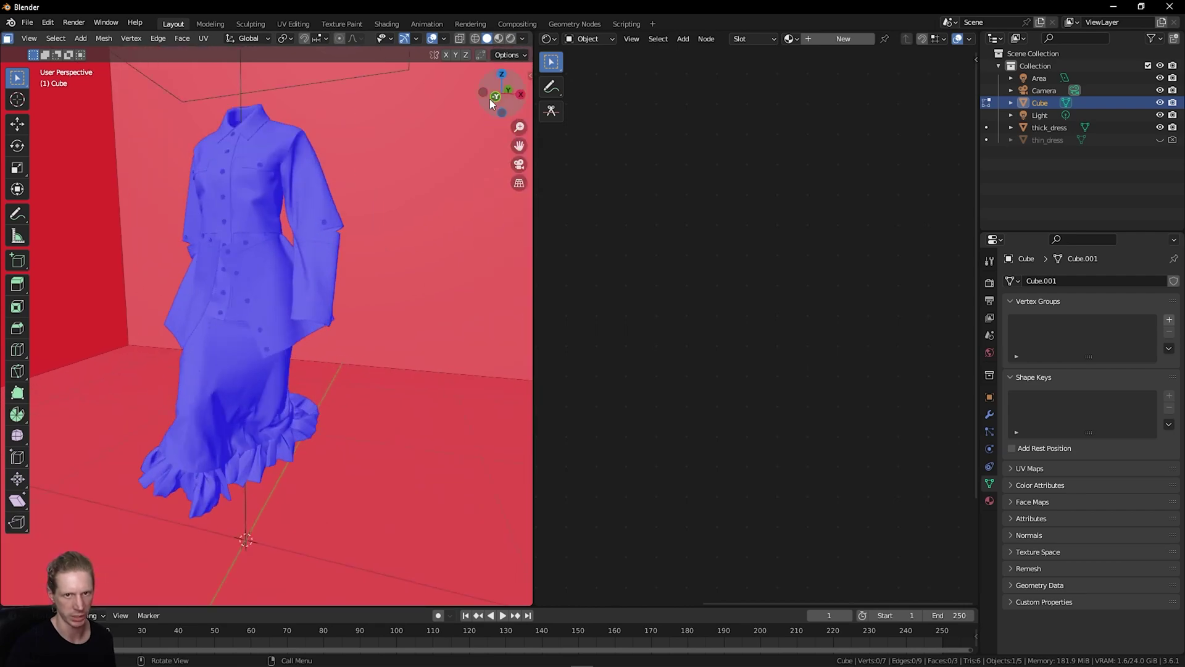
drag(494, 109, 445, 126)
click(1160, 128)
click(1161, 141)
click(1159, 127)
click(1160, 140)
Flip the normals of all the room's faces and return to Object Mode.
click(451, 317)
key(a)
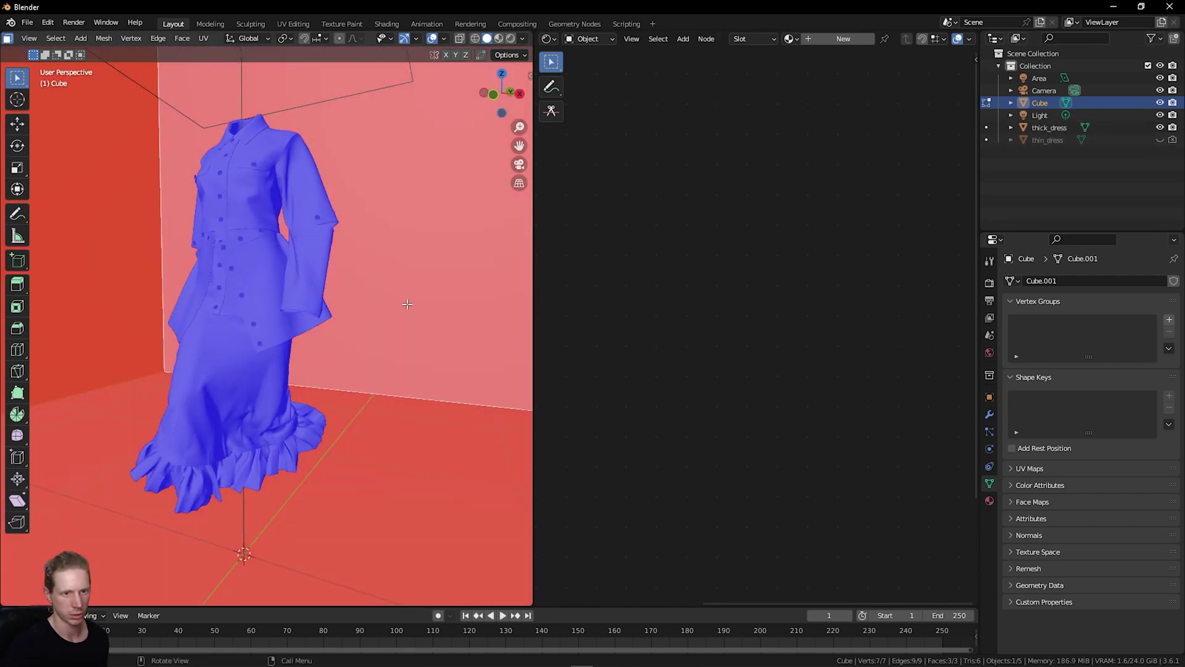
click(113, 41)
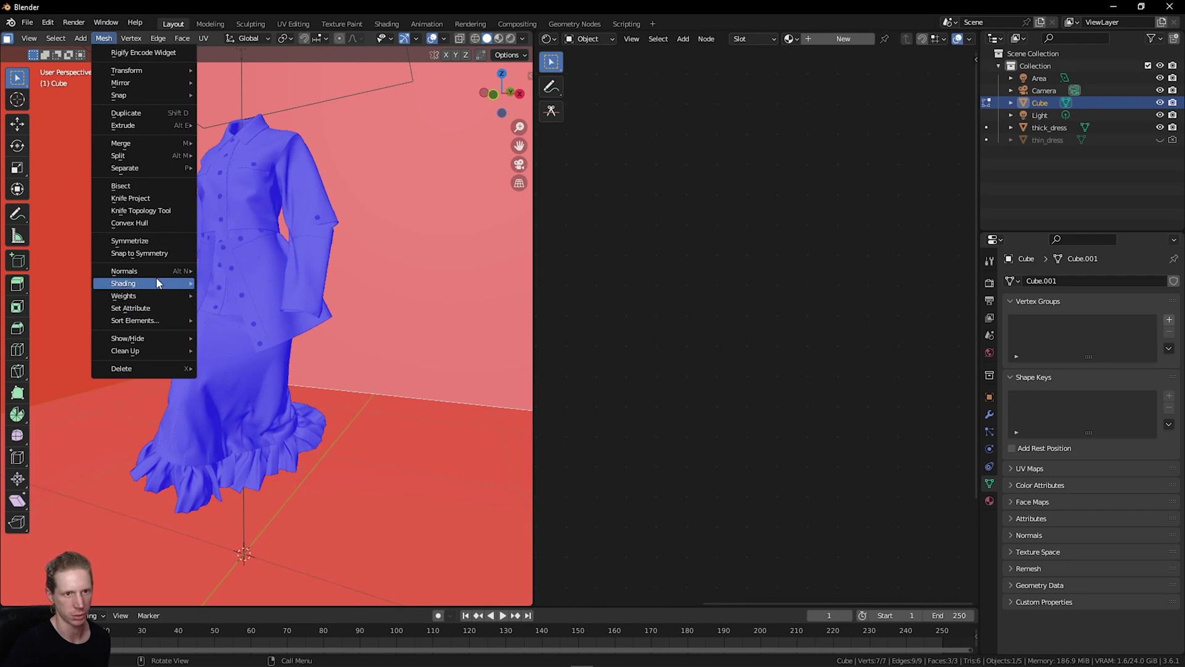
mouse_move(165, 273)
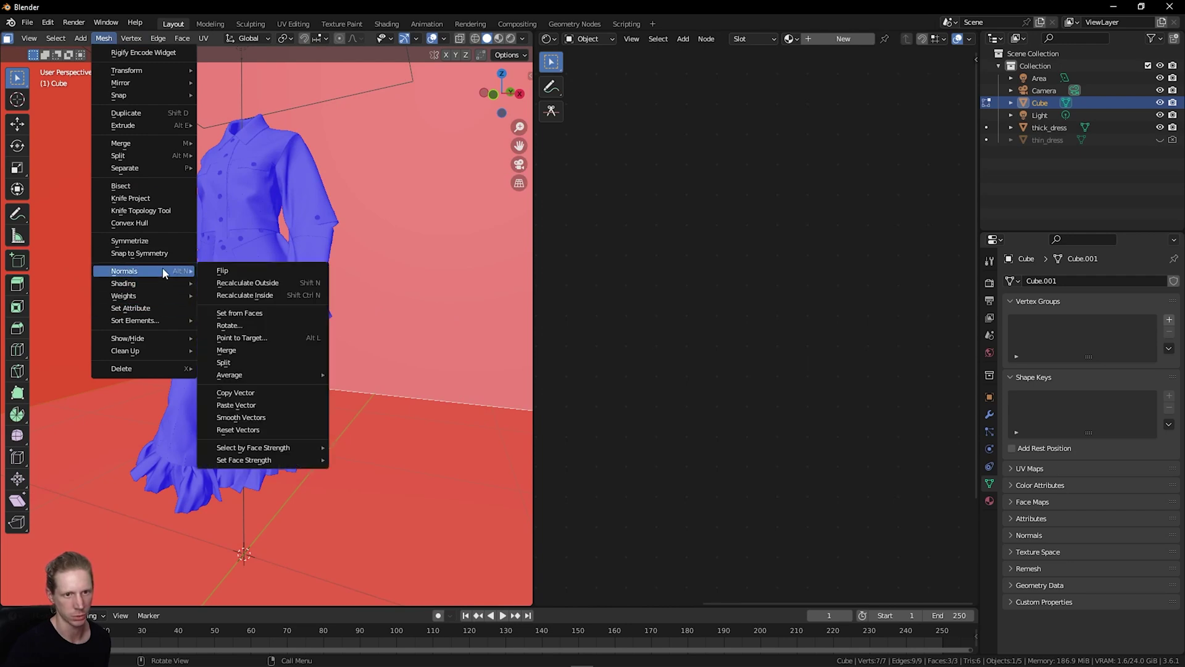
click(256, 271)
scroll(296, 279, down, 4)
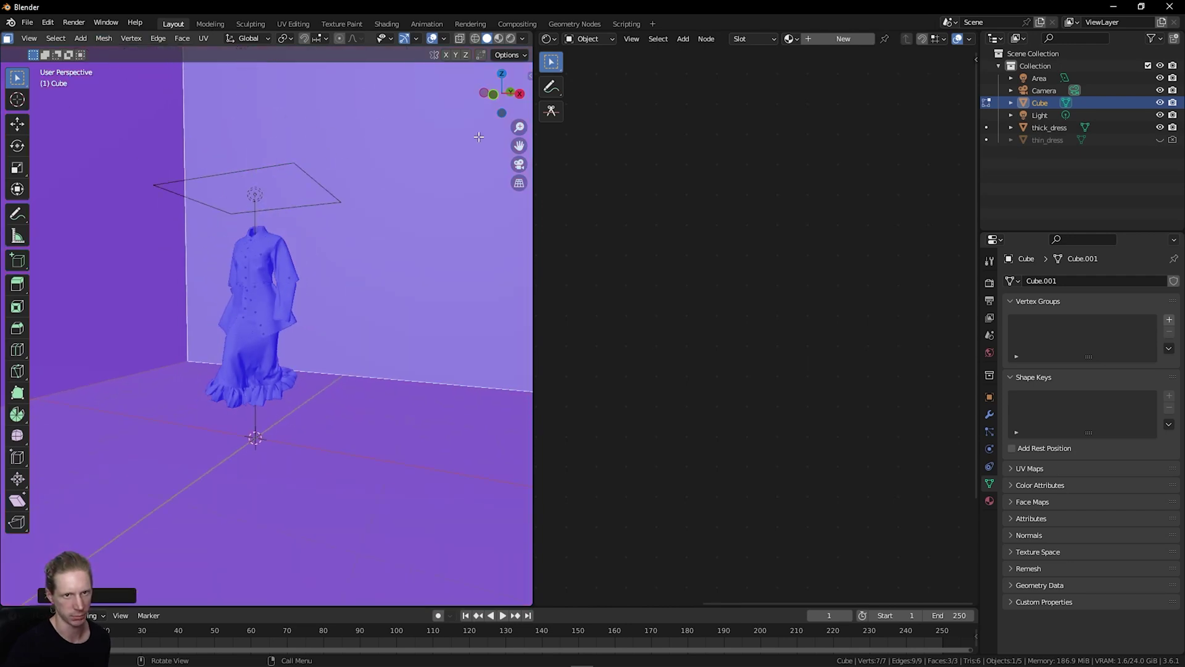
mouse_move(507, 99)
middle_down()
mouse_move(492, 101)
mouse_move(507, 104)
middle_up()
scroll(28, 39, up, 2)
scroll(28, 42, up, 2)
click(56, 39)
click(59, 50)
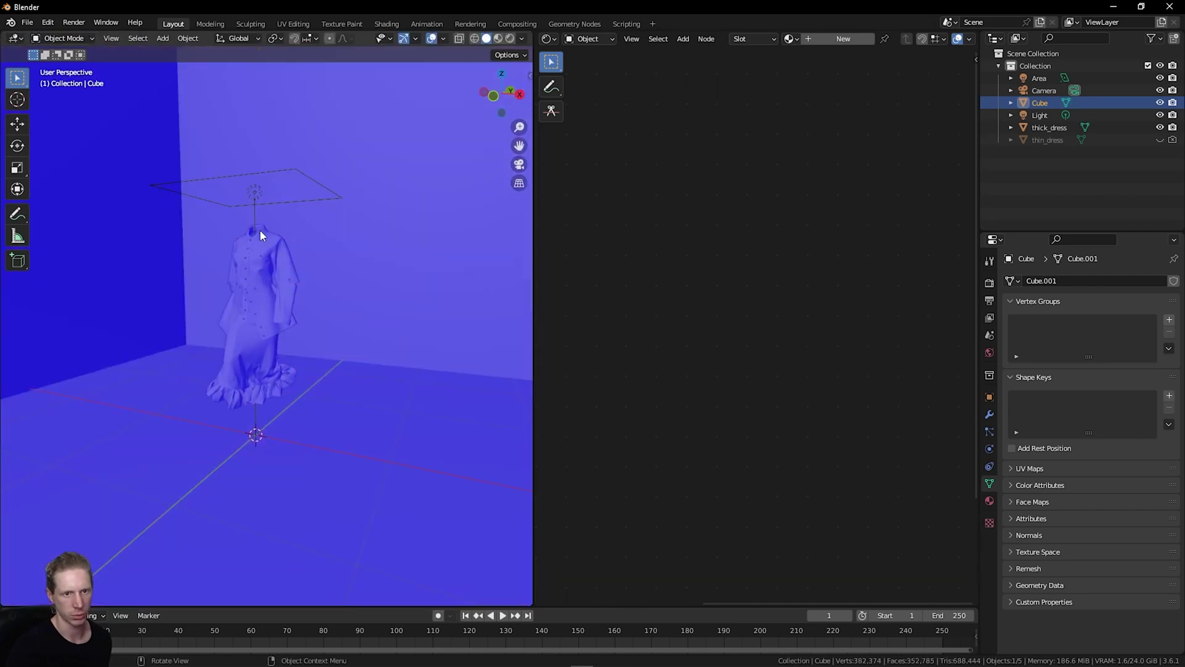
Turn off the Face Orientation overlay and show the room and dress in Rendered viewport shading.
click(445, 39)
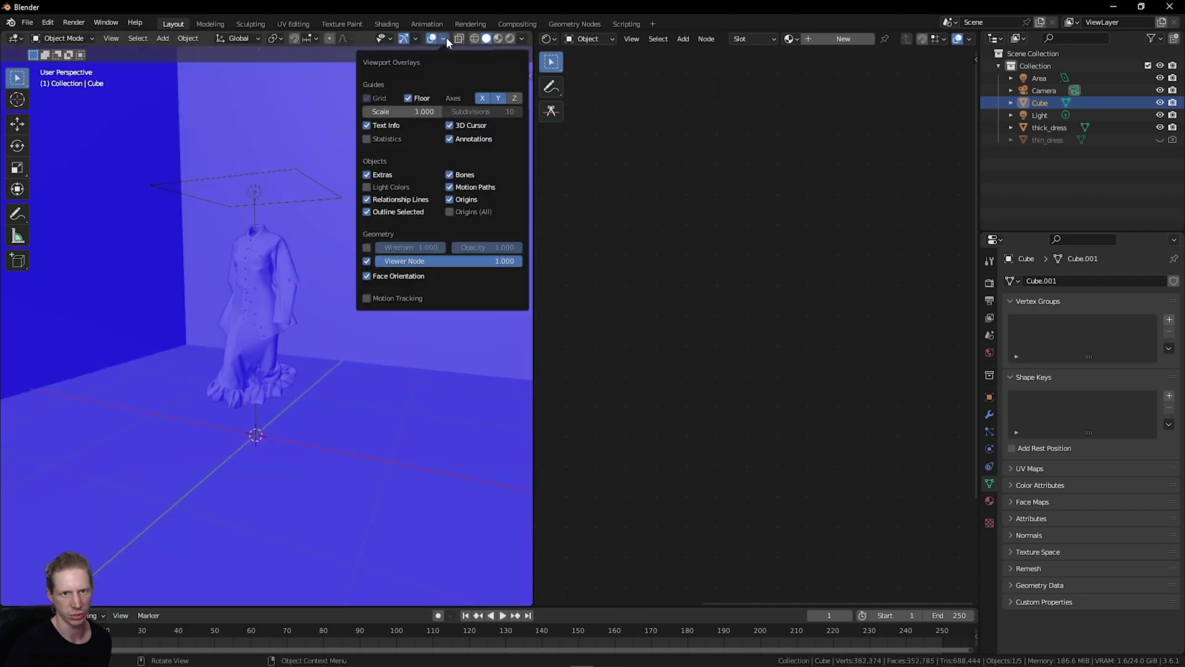
click(395, 275)
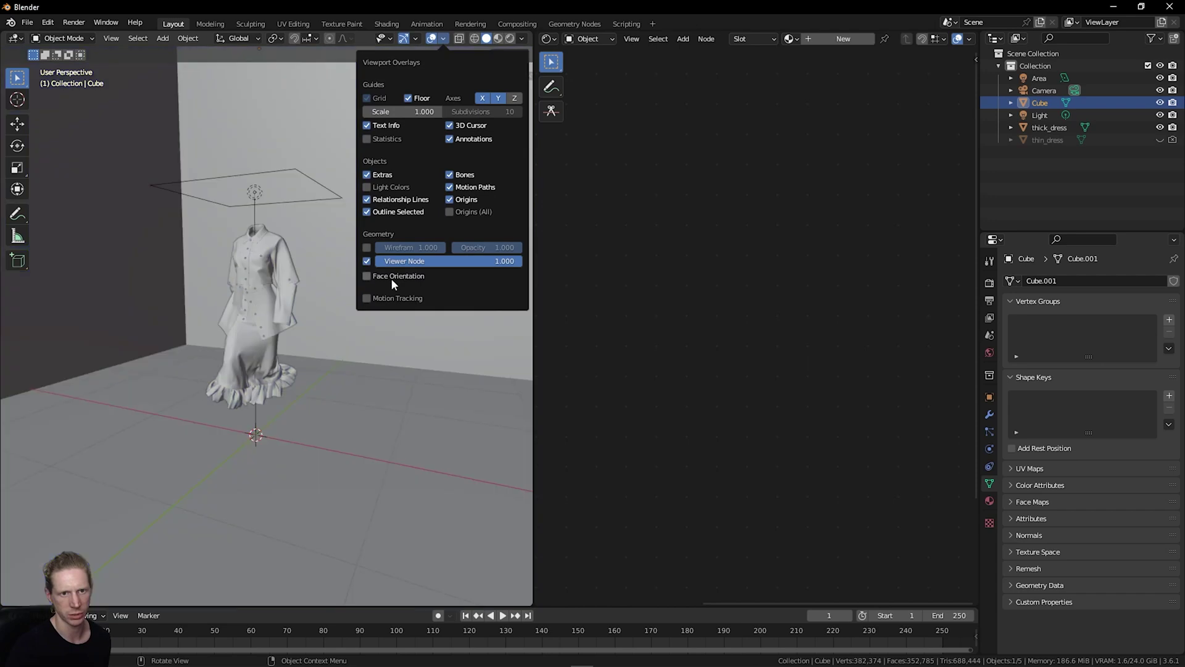
click(446, 37)
middle_drag(429, 124, 502, 53)
scroll(419, 123, up, 2)
scroll(489, 122, down, 2)
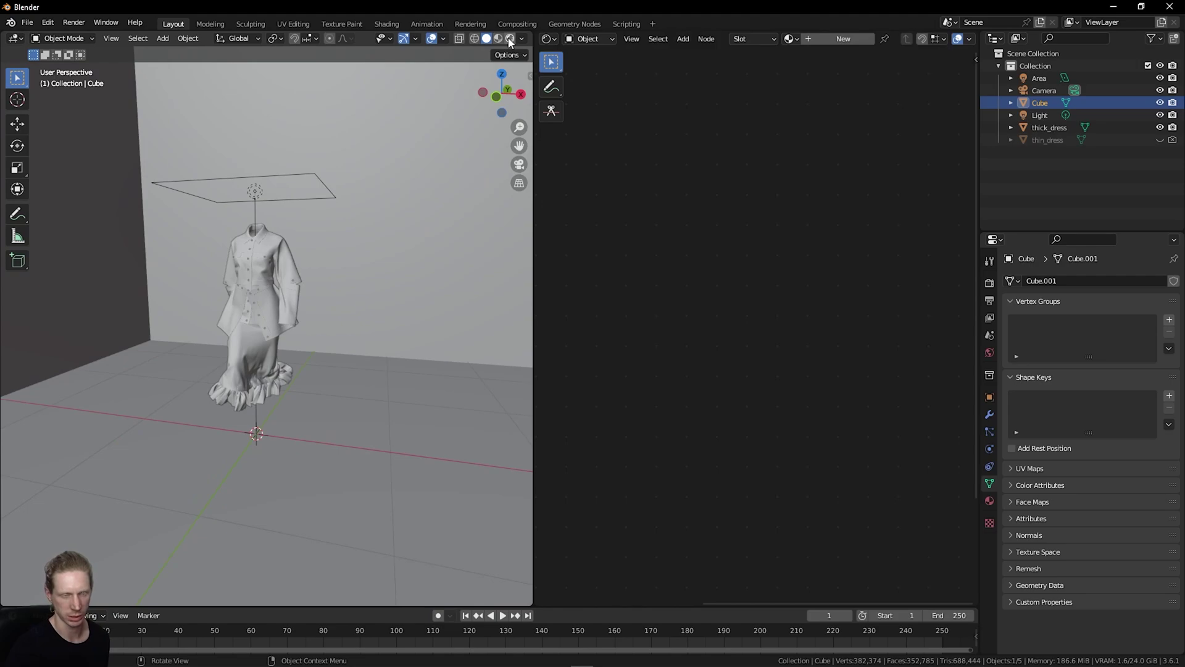
click(510, 39)
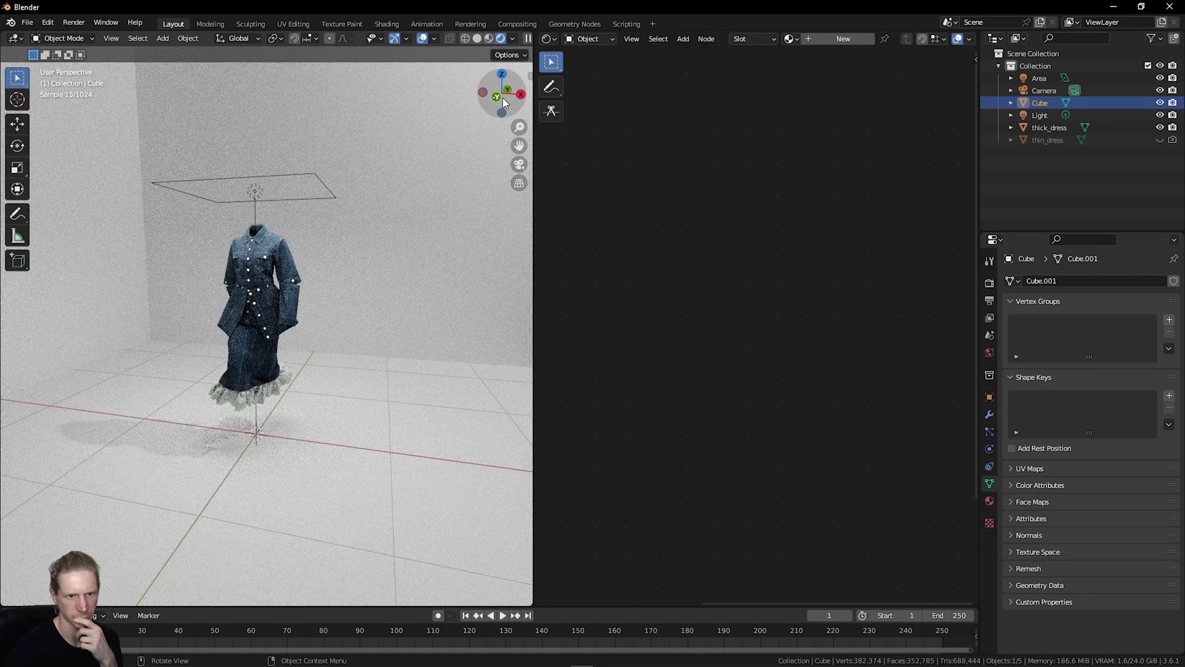
middle_drag(477, 155, 464, 138)
scroll(398, 243, up, 2)
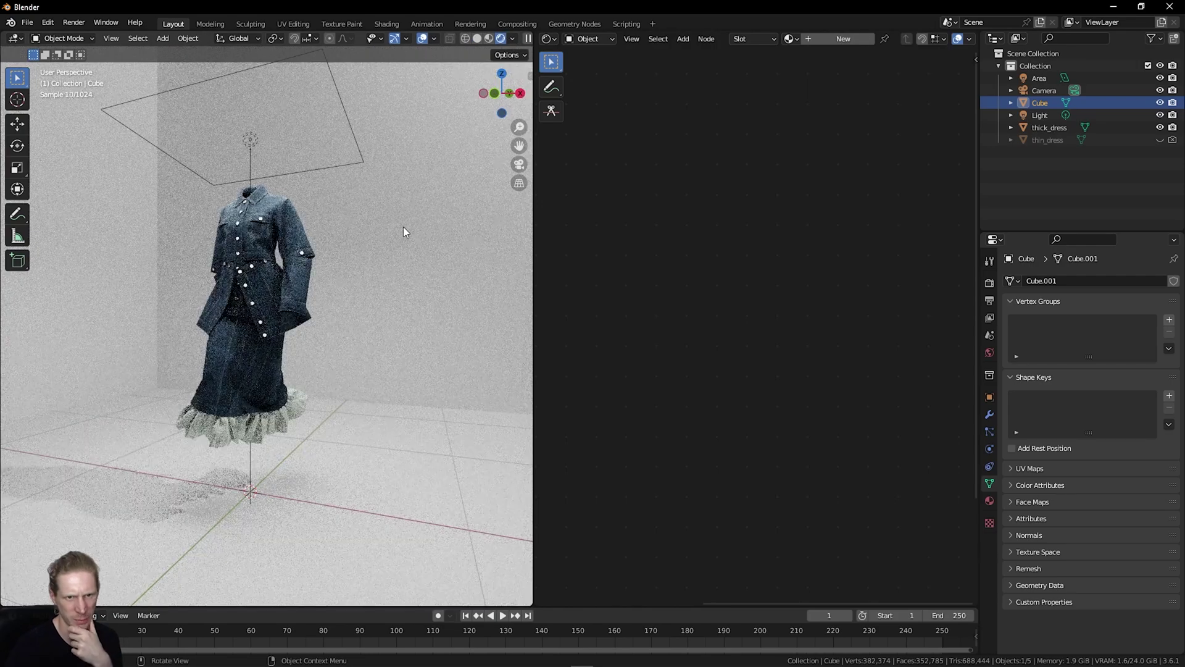
Create a new material for the room cube and set its Metallic to about 0.486 and Roughness to about 0.809.
click(989, 501)
click(1090, 333)
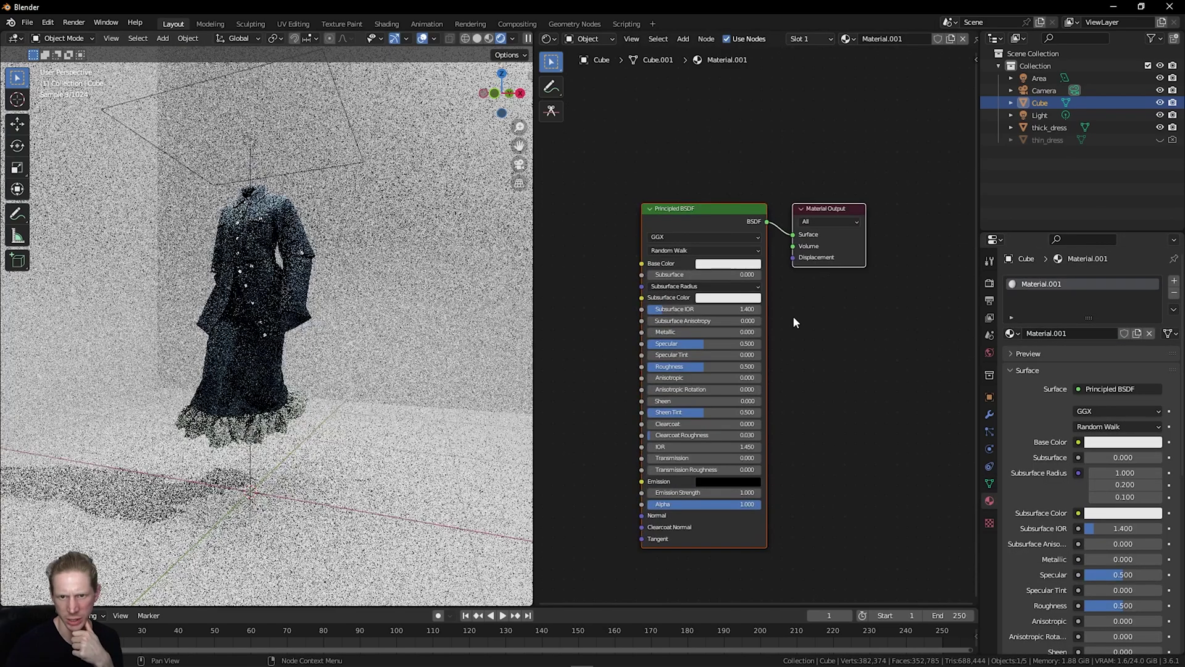
scroll(793, 316, up, 2)
drag(724, 254, 812, 254)
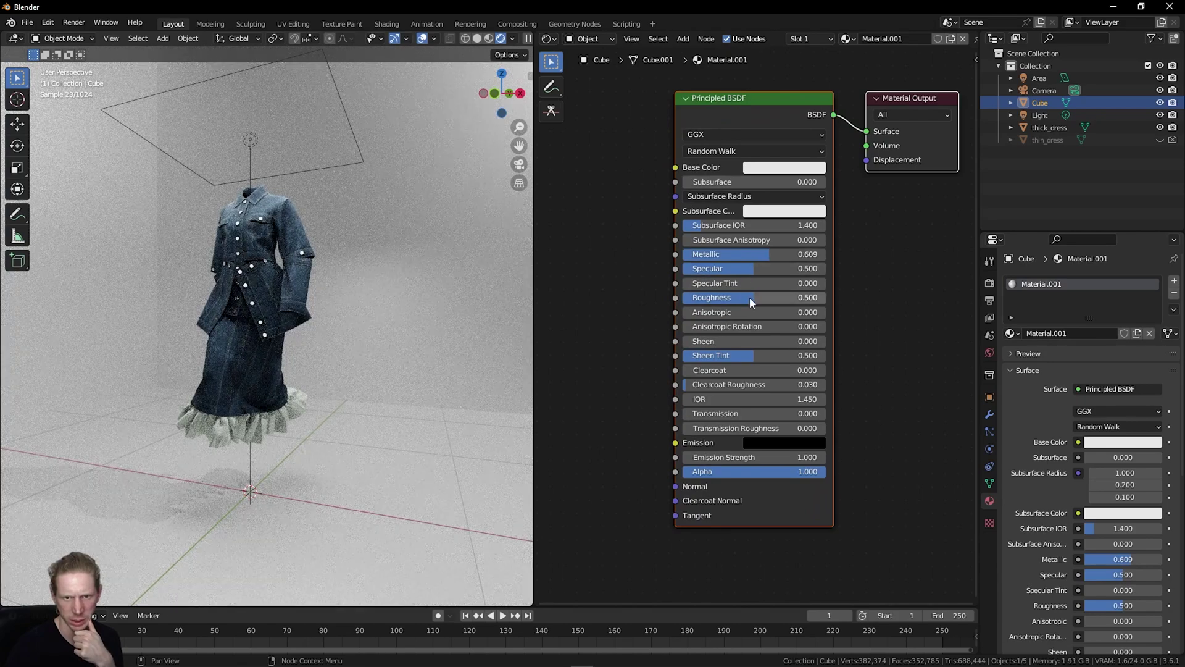
drag(744, 299, 802, 299)
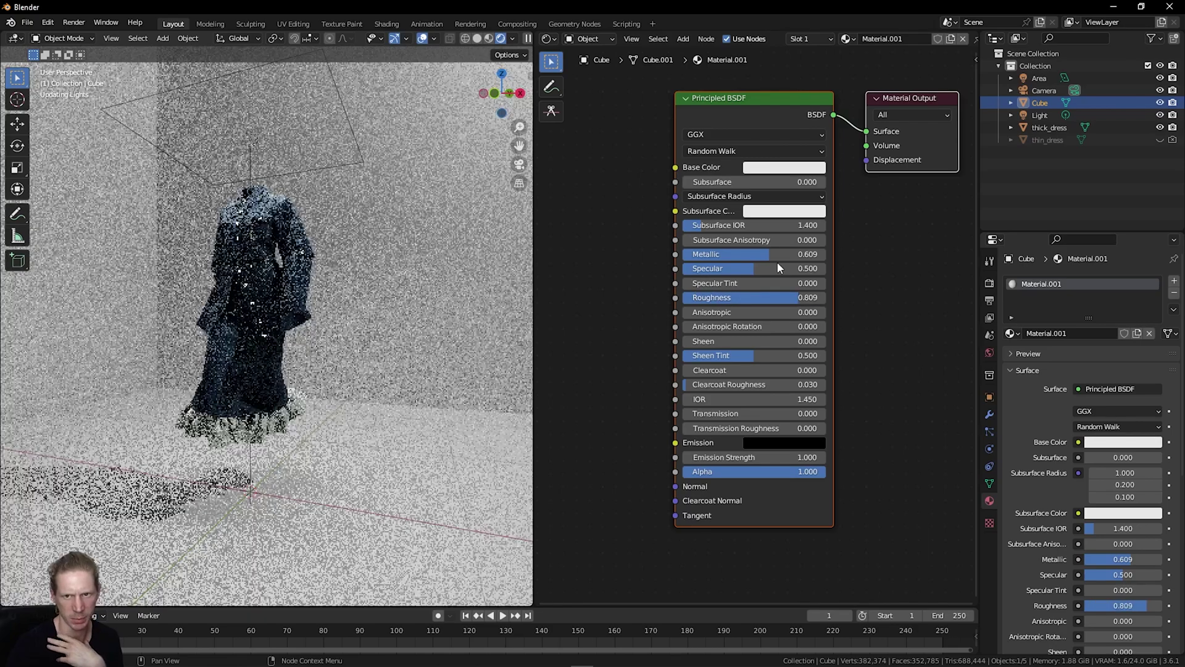
drag(771, 257, 754, 256)
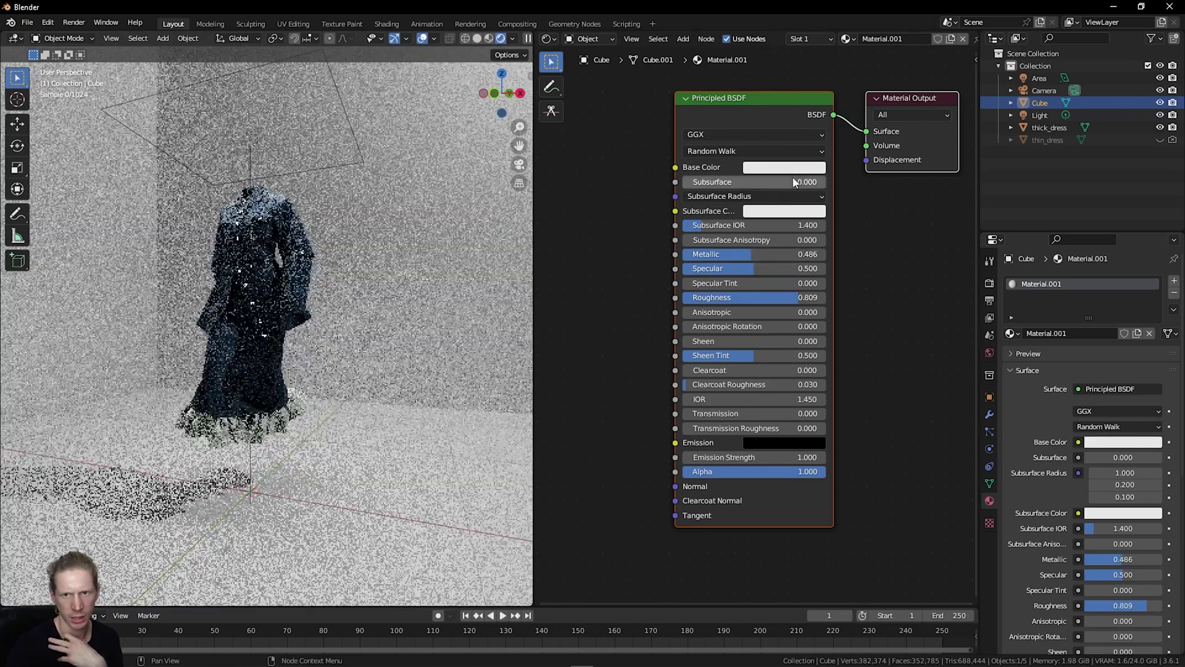
click(789, 168)
drag(856, 190, 857, 188)
Change the Shader Editor area to a second 3D Viewport and add a point light to the scene.
mouse_move(500, 92)
mouse_down()
mouse_move(490, 92)
mouse_move(512, 92)
mouse_move(502, 107)
mouse_up()
scroll(501, 93, up, 2)
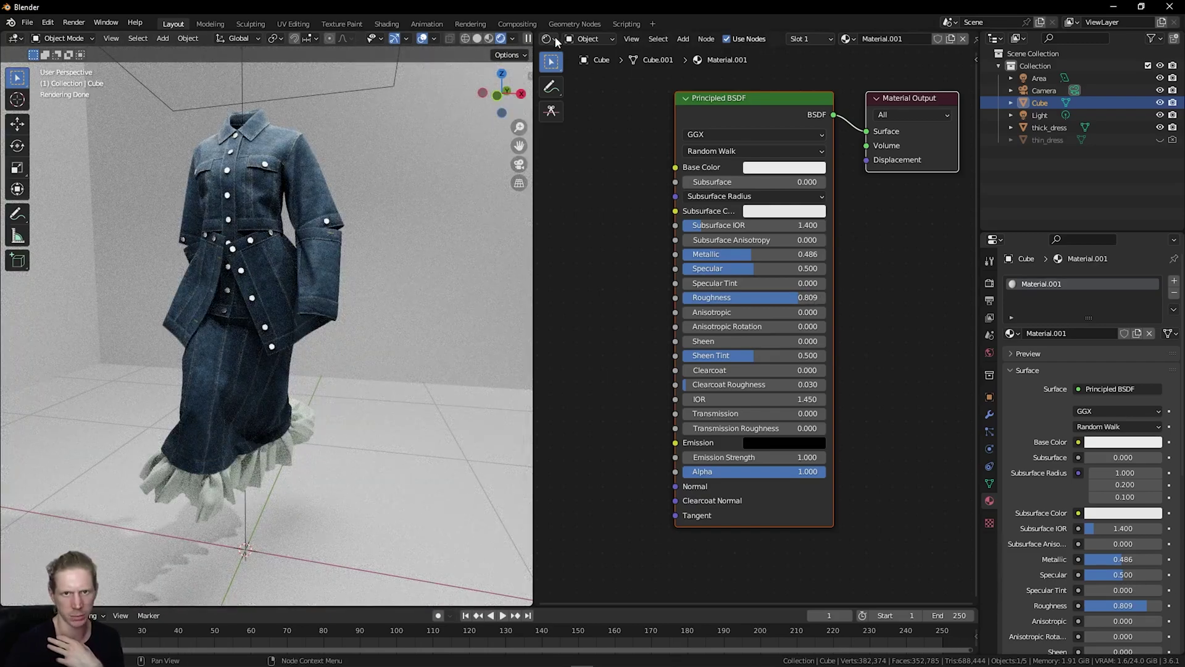
click(556, 39)
click(577, 50)
drag(958, 98, 836, 226)
key(shift+a)
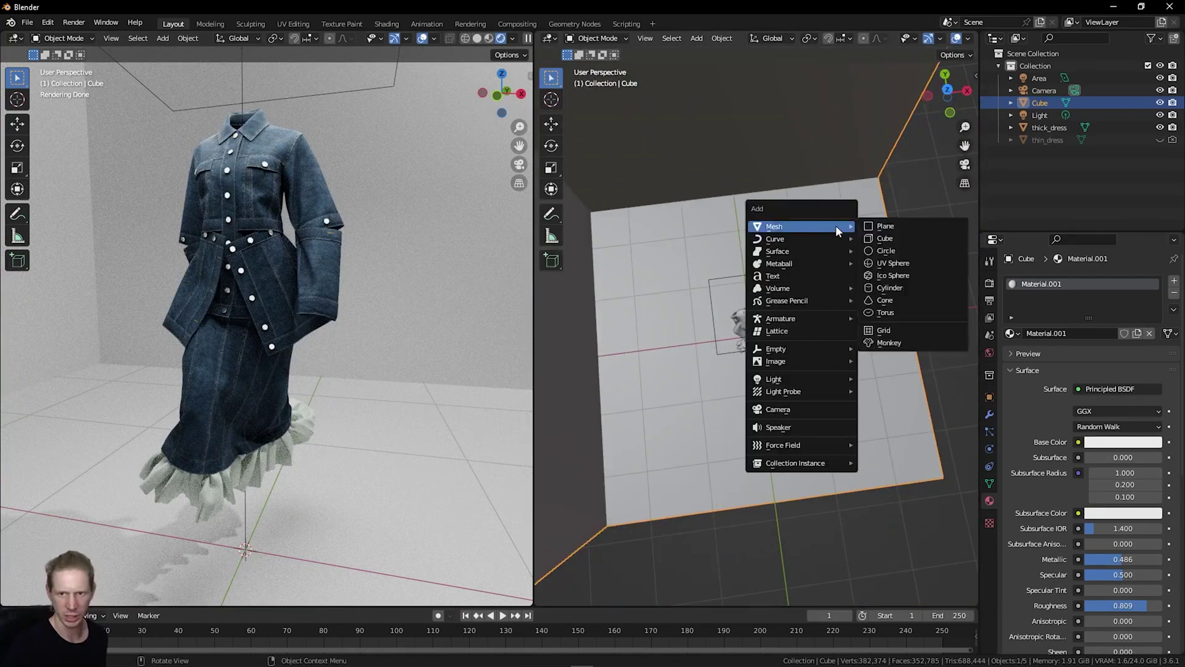
mouse_move(827, 378)
click(889, 377)
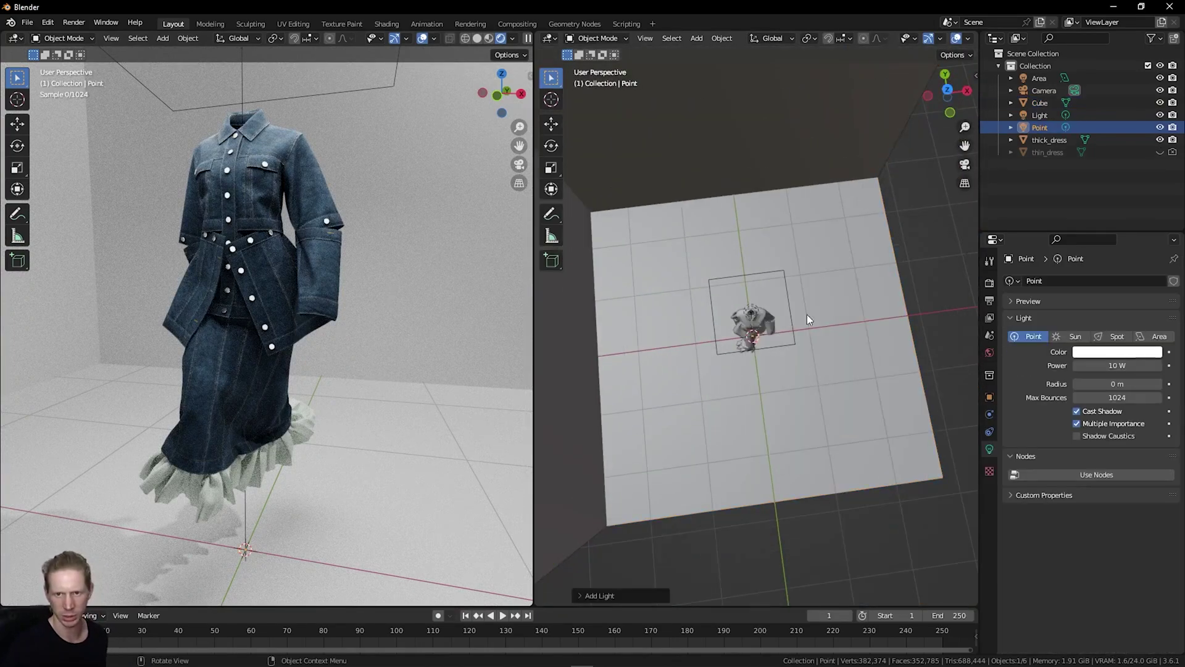
Raise the point light about 1.2 m and move it about 0.55 m further along Y, behind the dress.
middle_drag(886, 176, 776, 358)
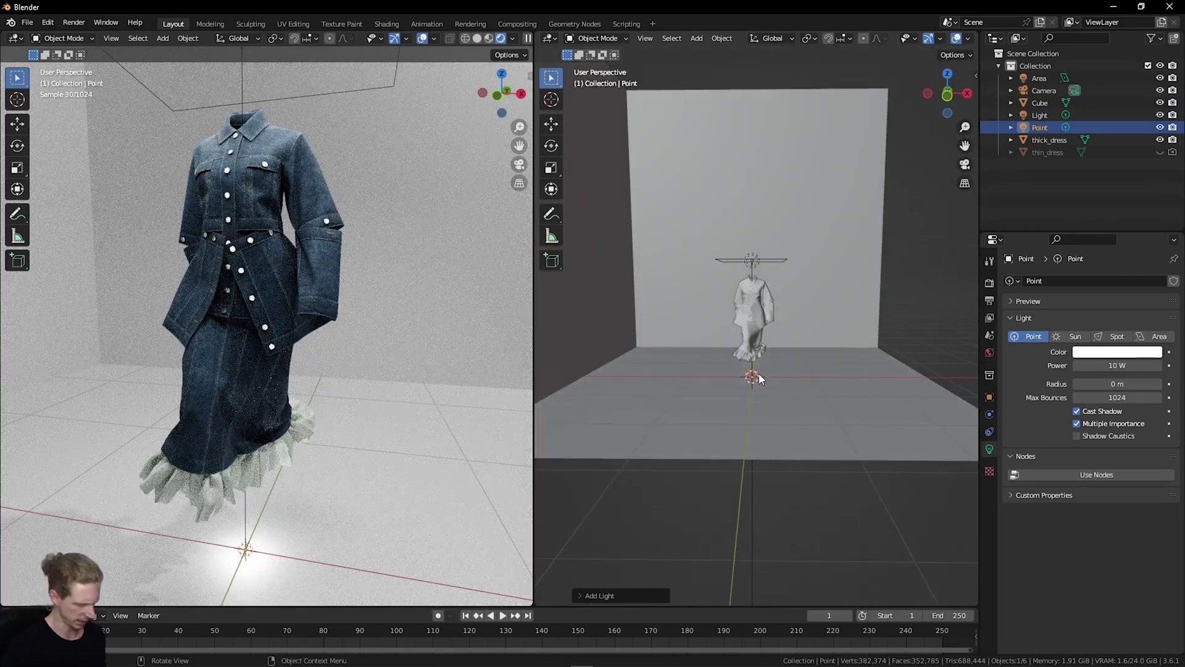
key(g)
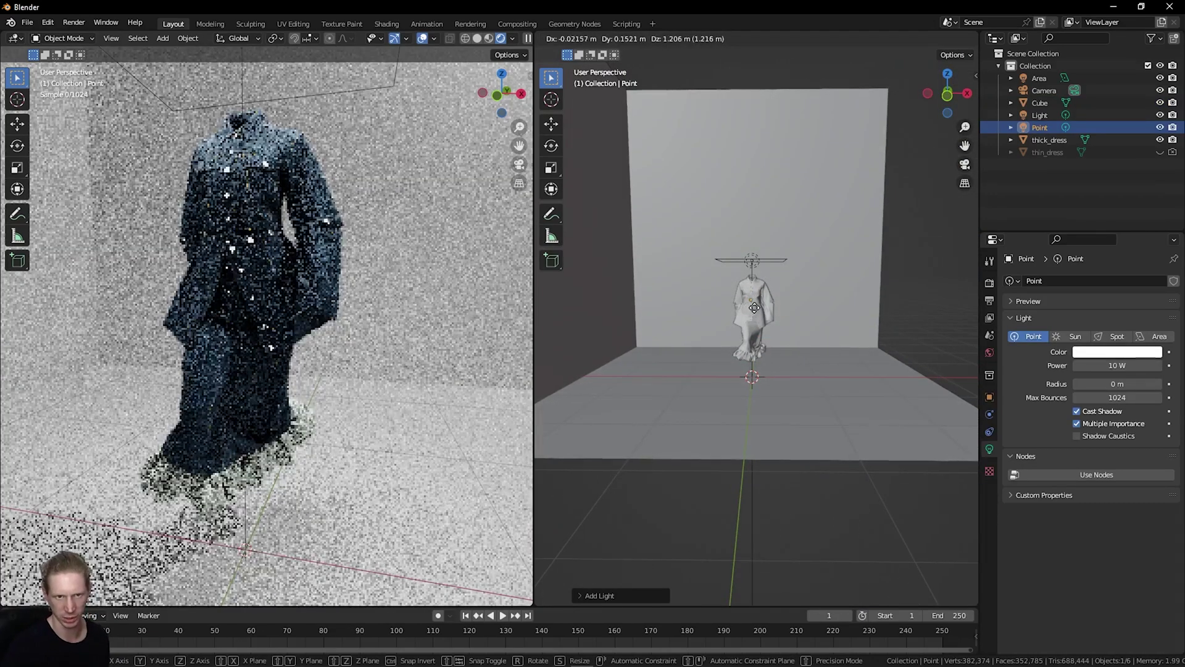
click(755, 307)
mouse_move(755, 307)
middle_down()
mouse_move(814, 309)
mouse_move(776, 313)
middle_up()
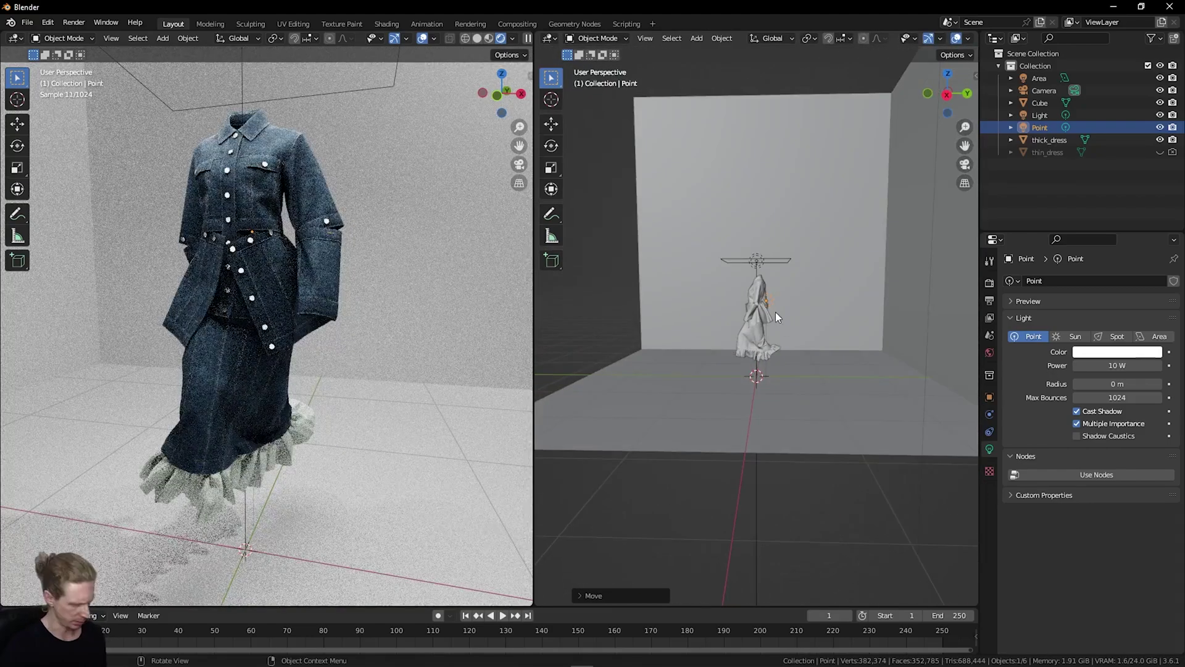
key(g)
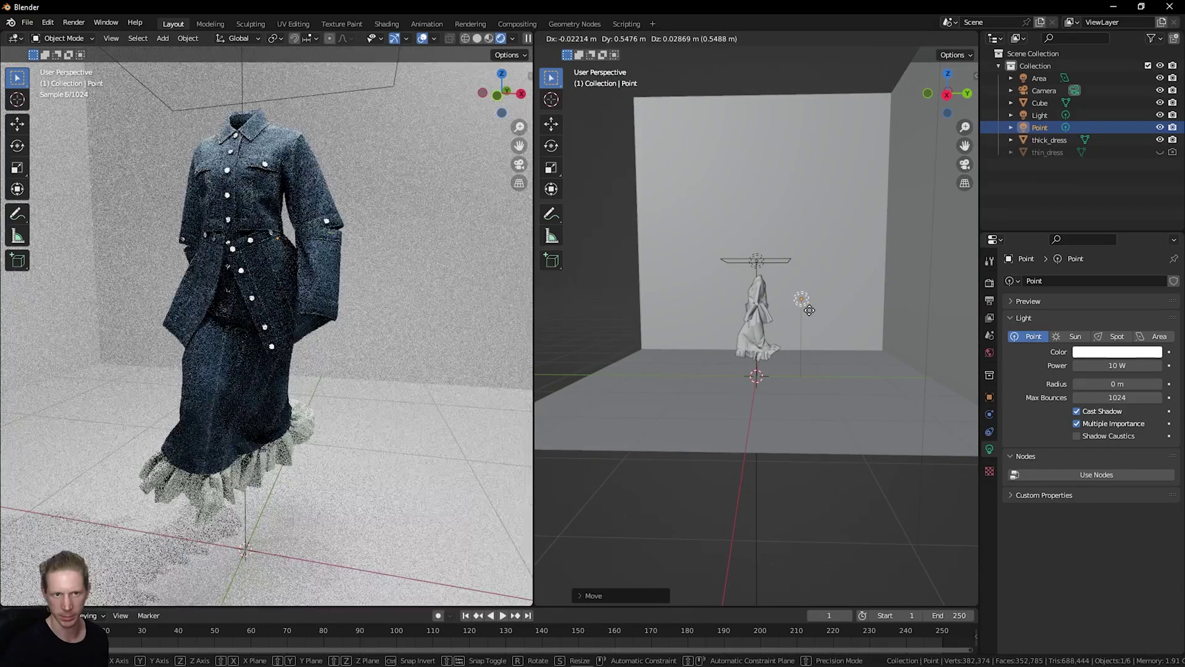
click(809, 310)
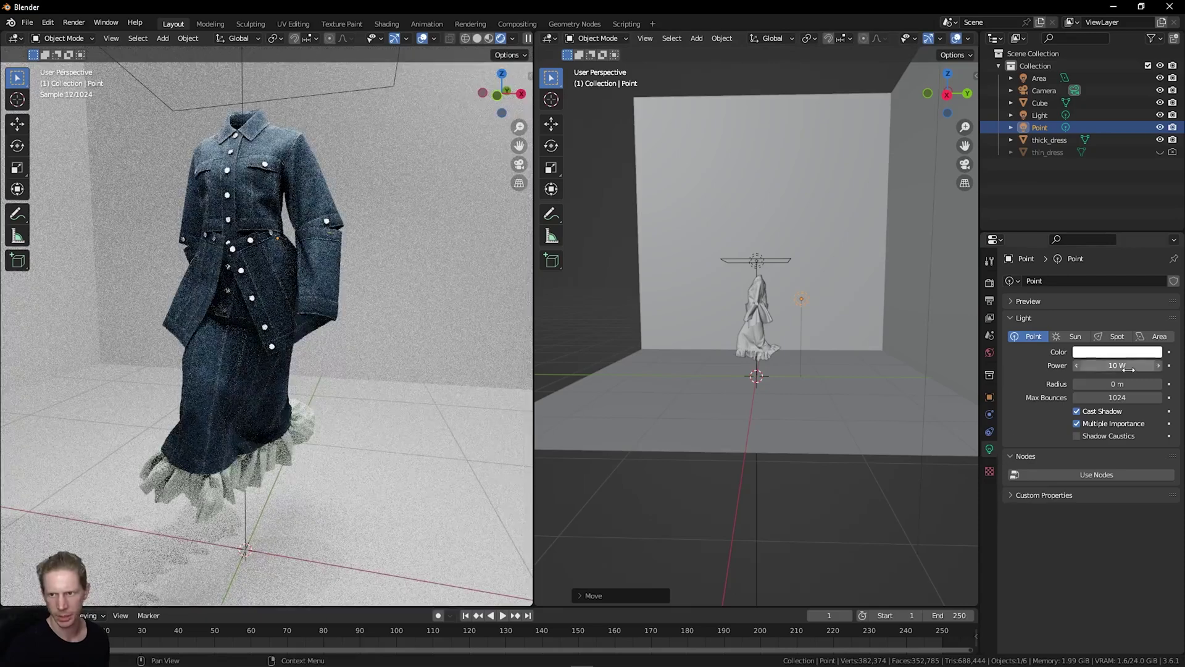
Set the point light's power to 150 W and its radius to 0.42 m.
click(1128, 369)
text(150)
key(Return)
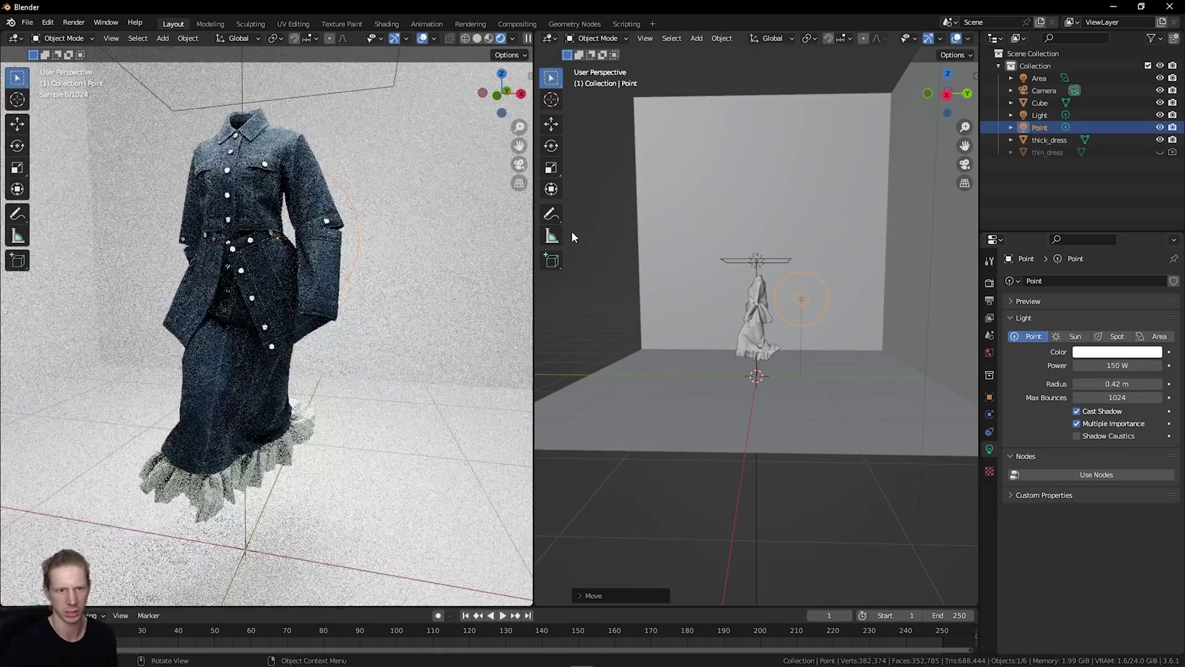
mouse_move(520, 107)
mouse_down()
mouse_move(499, 107)
mouse_move(556, 103)
mouse_move(517, 104)
mouse_move(526, 101)
mouse_up()
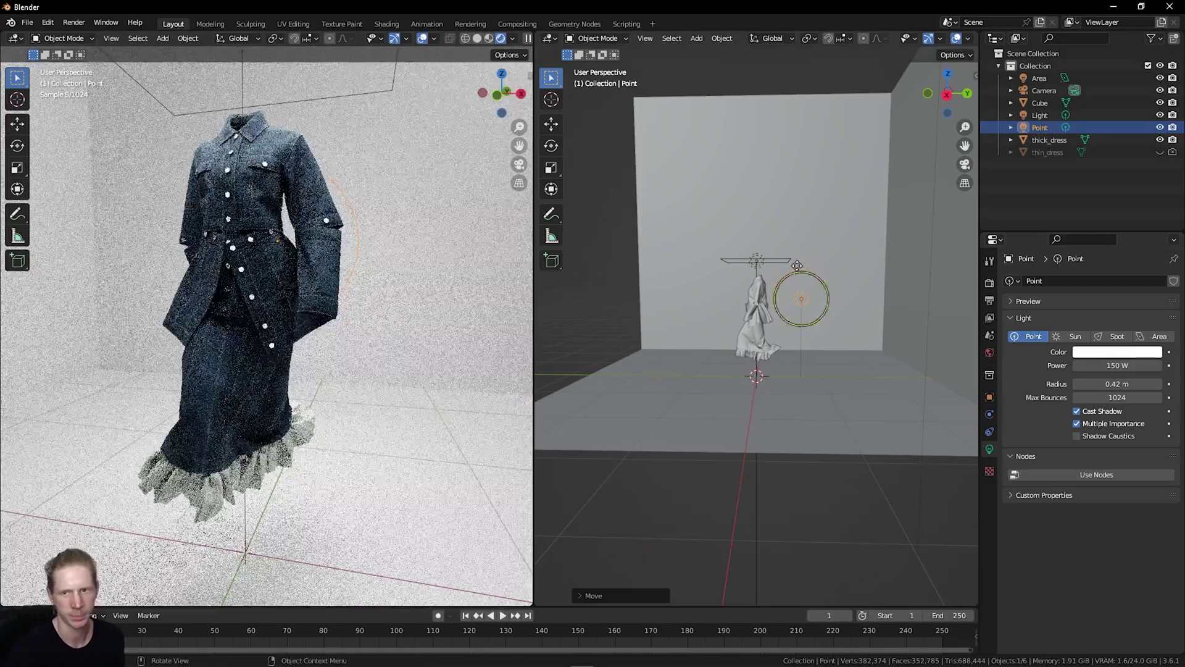
Raise the area light slightly along the Z axis above the dress and scale it up about 1.5 times.
drag(953, 93, 846, 210)
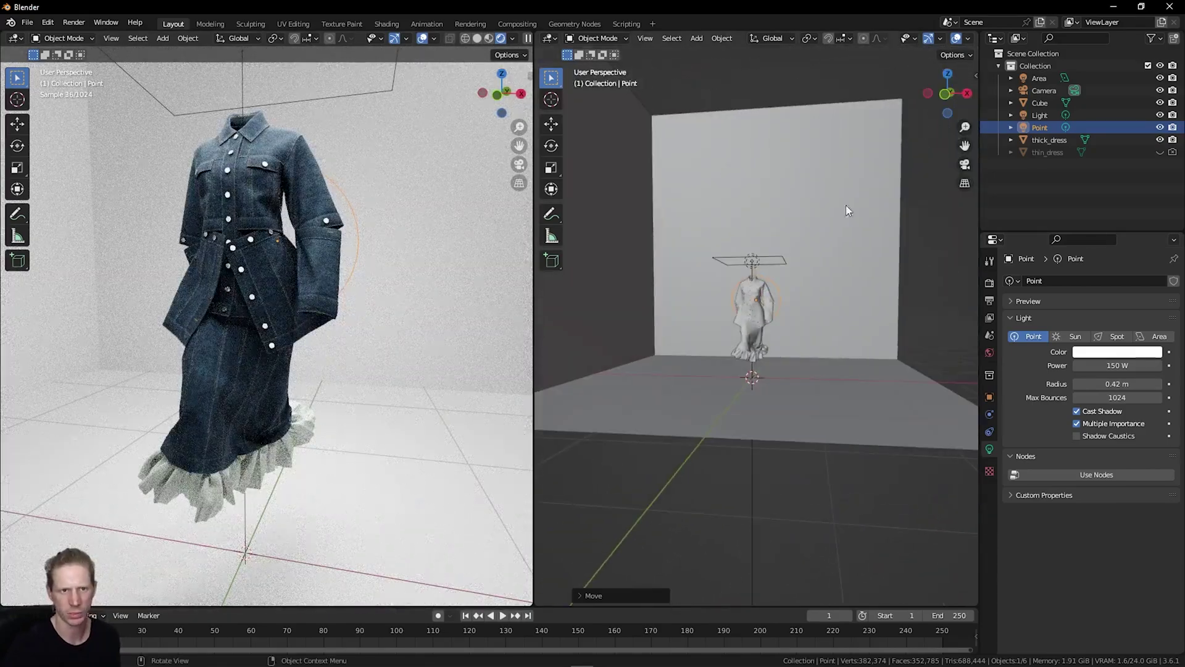
click(760, 258)
key(g)
key(z)
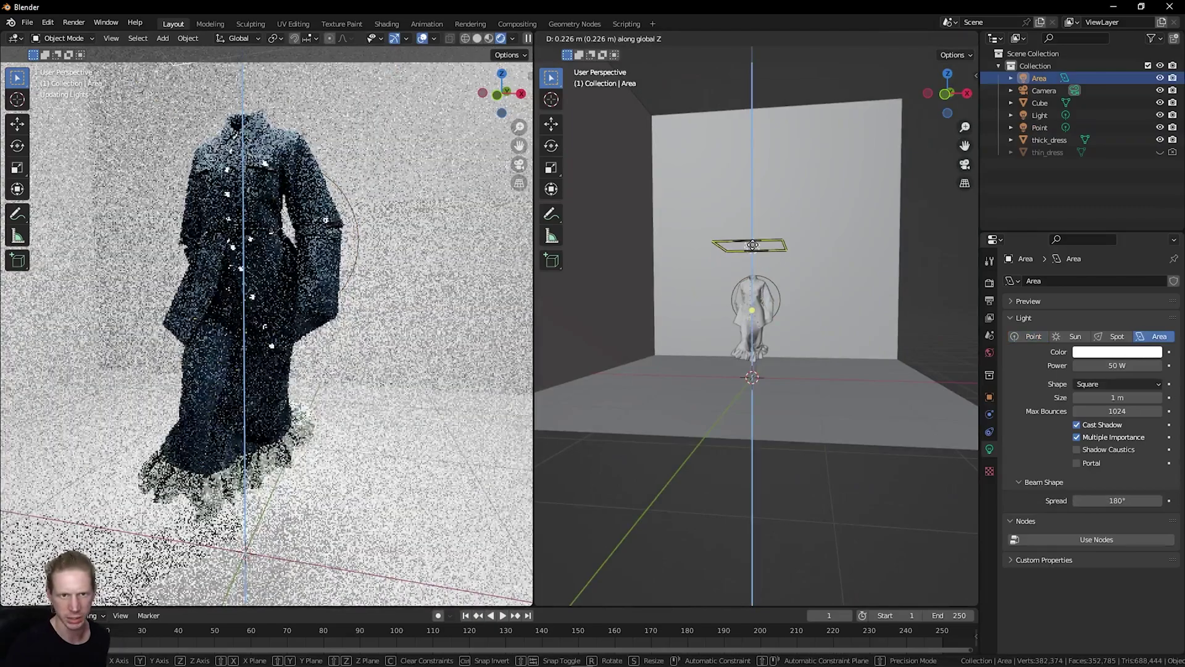
click(753, 249)
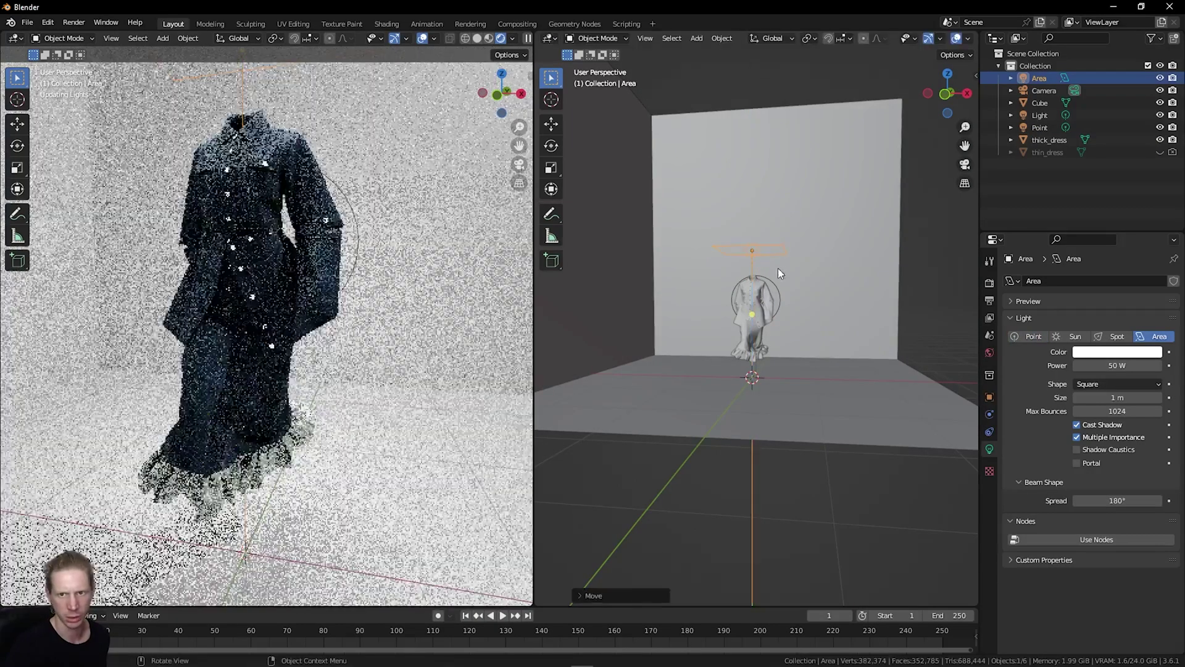
key(s)
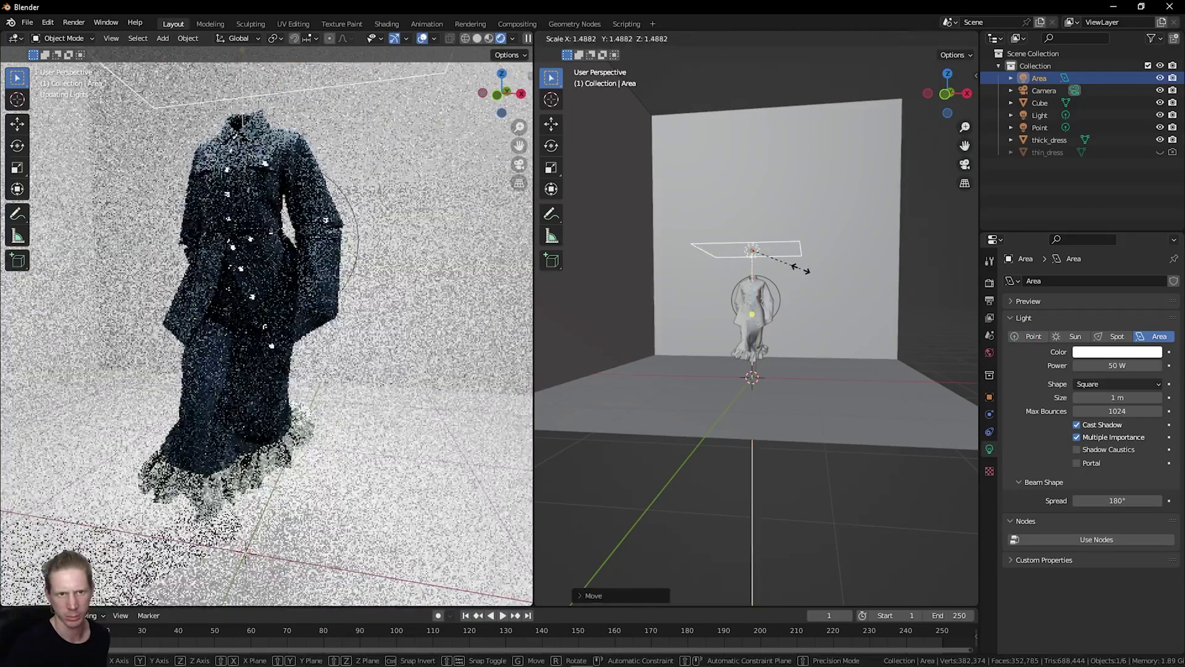
click(806, 270)
Try a power of 150 W on the area light and settle on 75 W.
click(1135, 364)
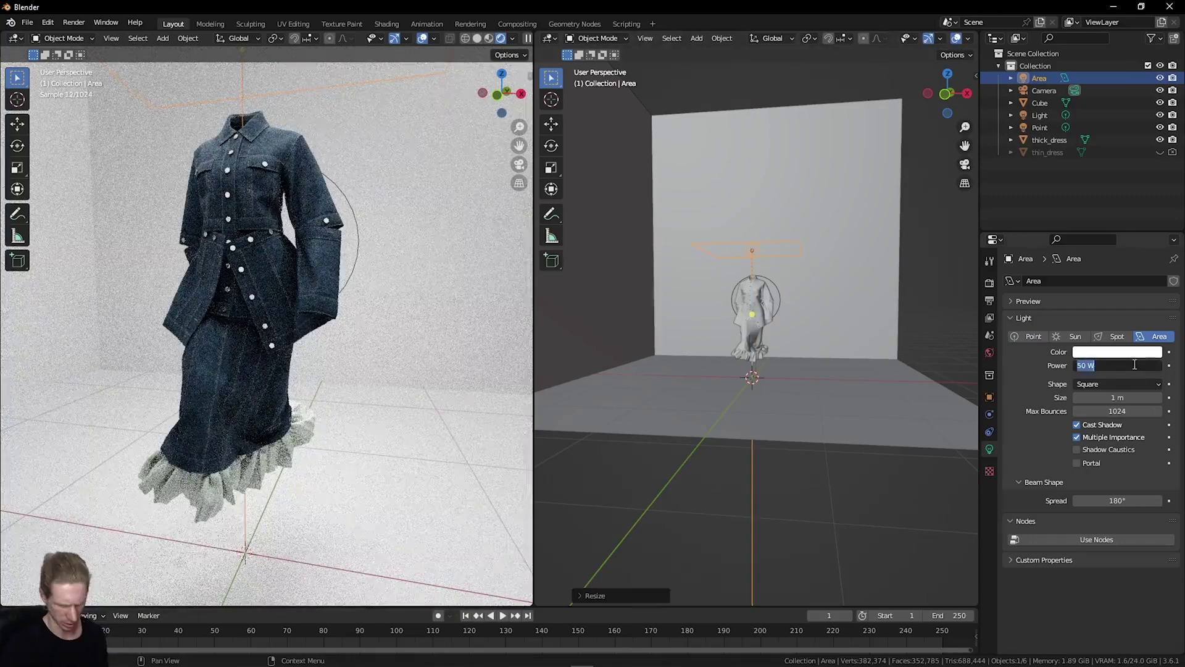
text(150)
key(Return)
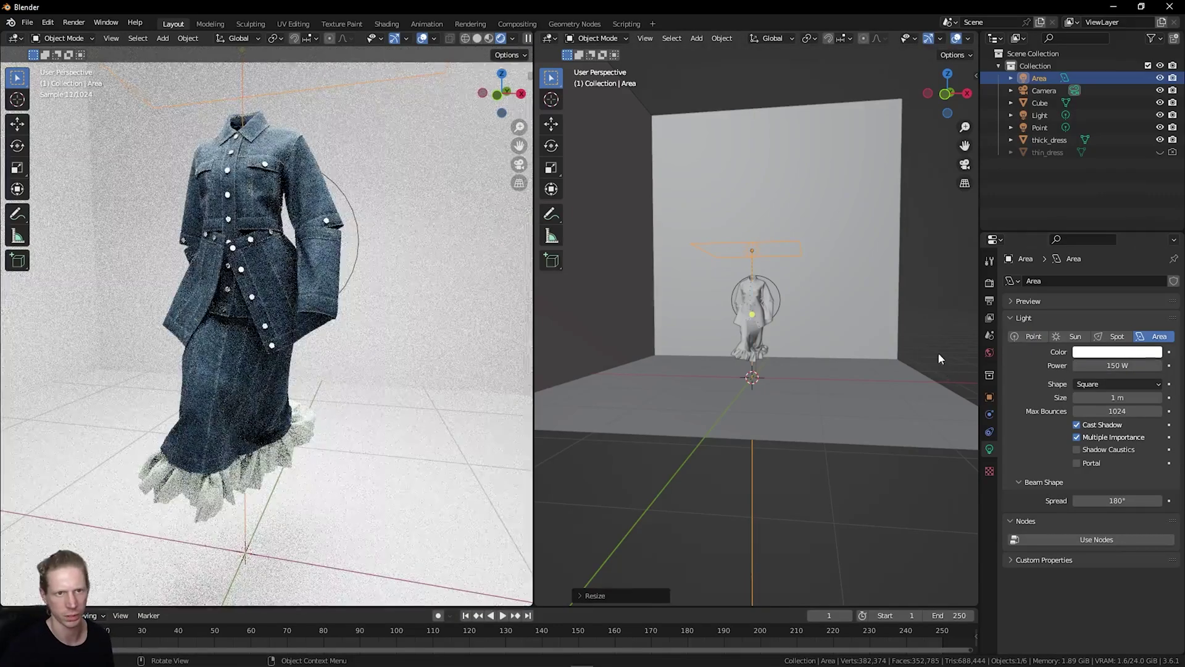
click(1136, 365)
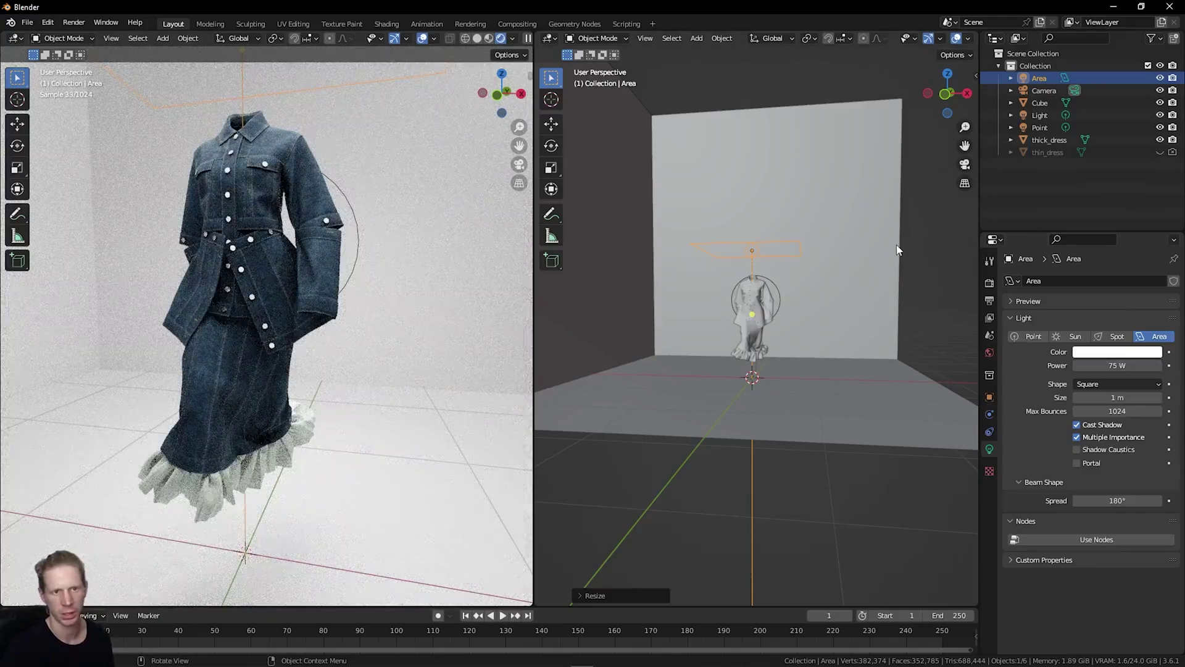
Add a sphere empty at the scene origin and scale it down to about 0.11.
drag(925, 102, 885, 252)
middle_drag(925, 378, 793, 372)
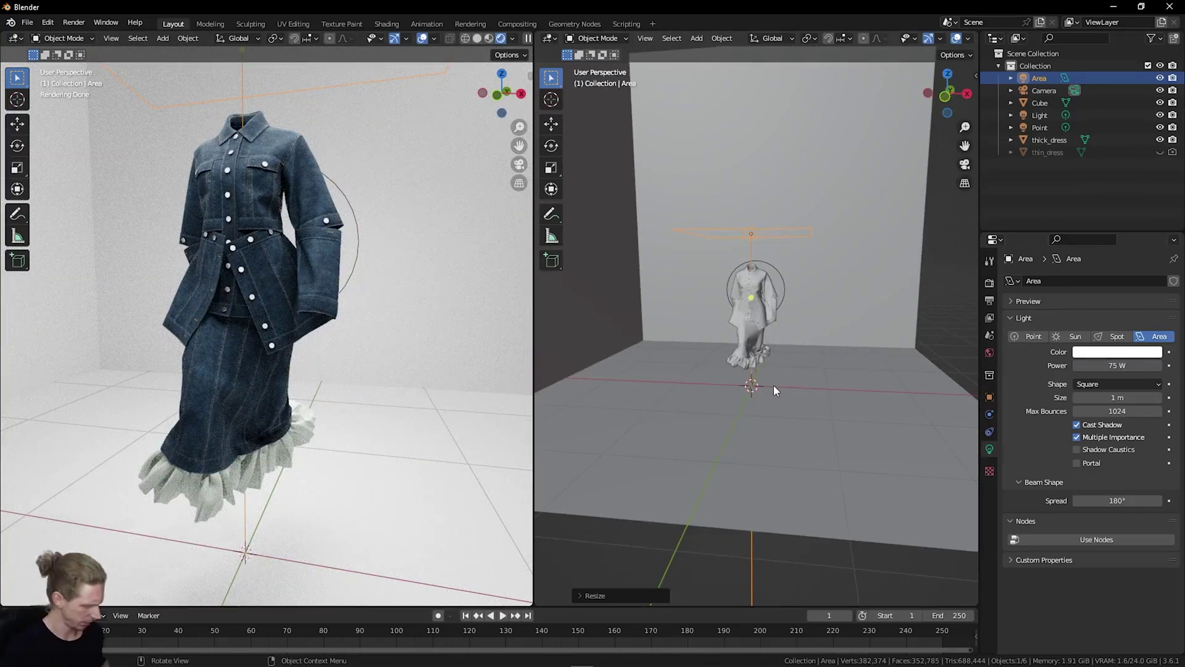
click(776, 385)
key(shift+a)
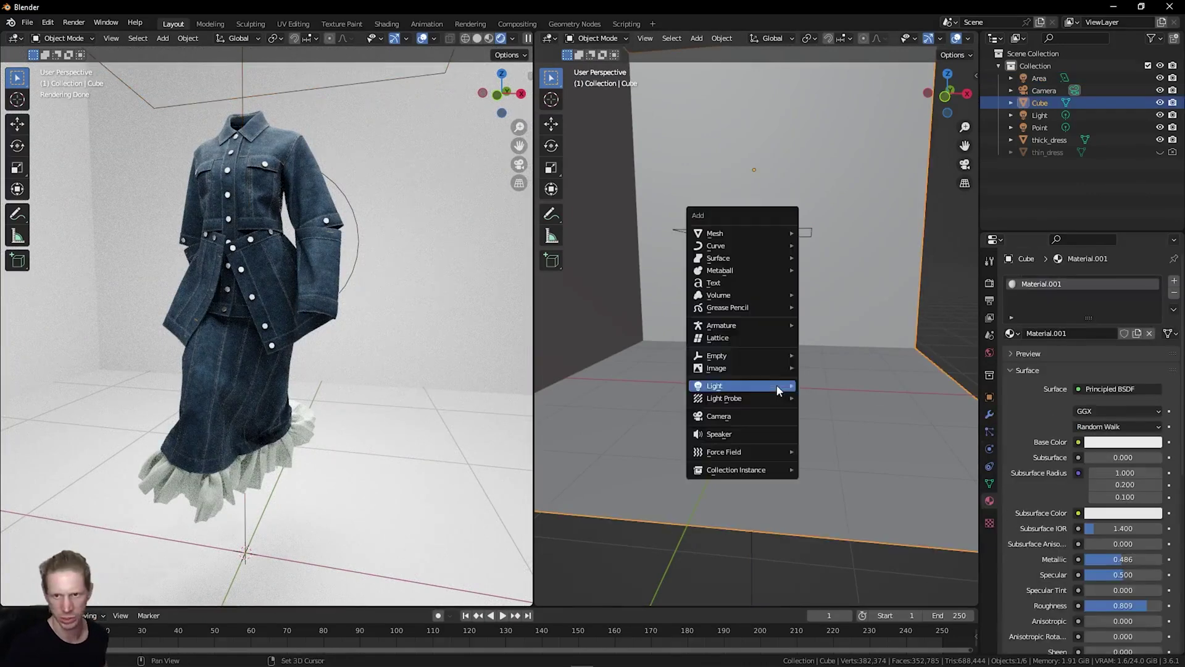
mouse_move(776, 357)
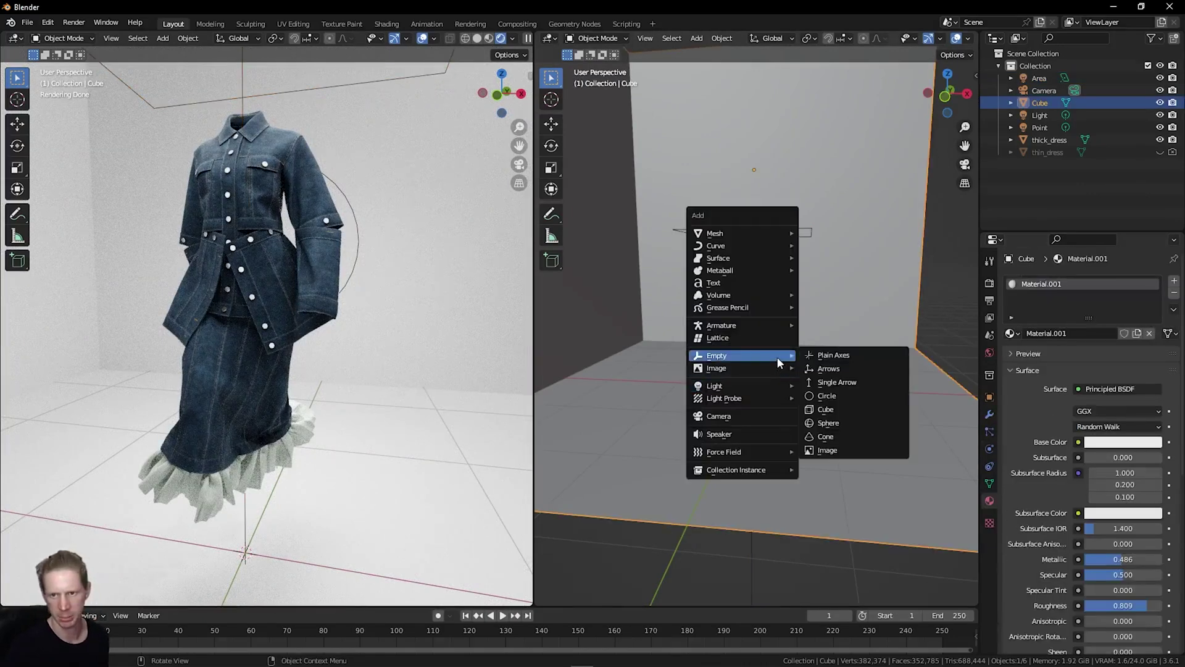
click(827, 423)
key(s)
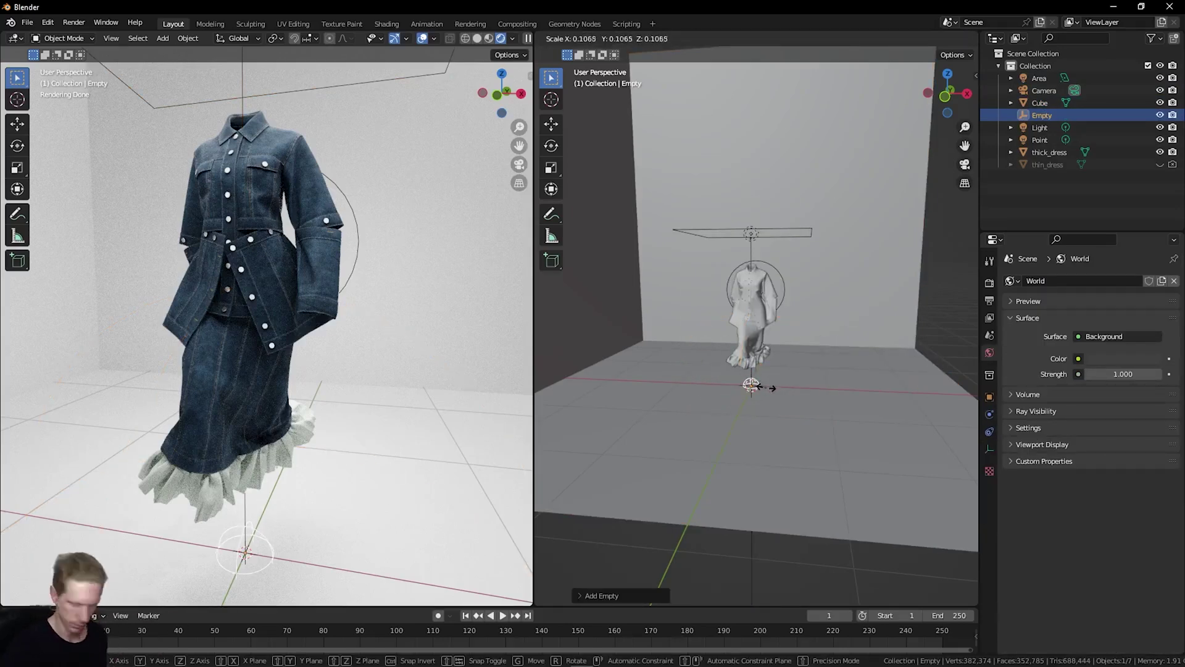
click(765, 387)
Raise the sphere empty about 1.2 m and shift it sideways so it sits within the dress's upper body.
middle_drag(766, 387, 839, 386)
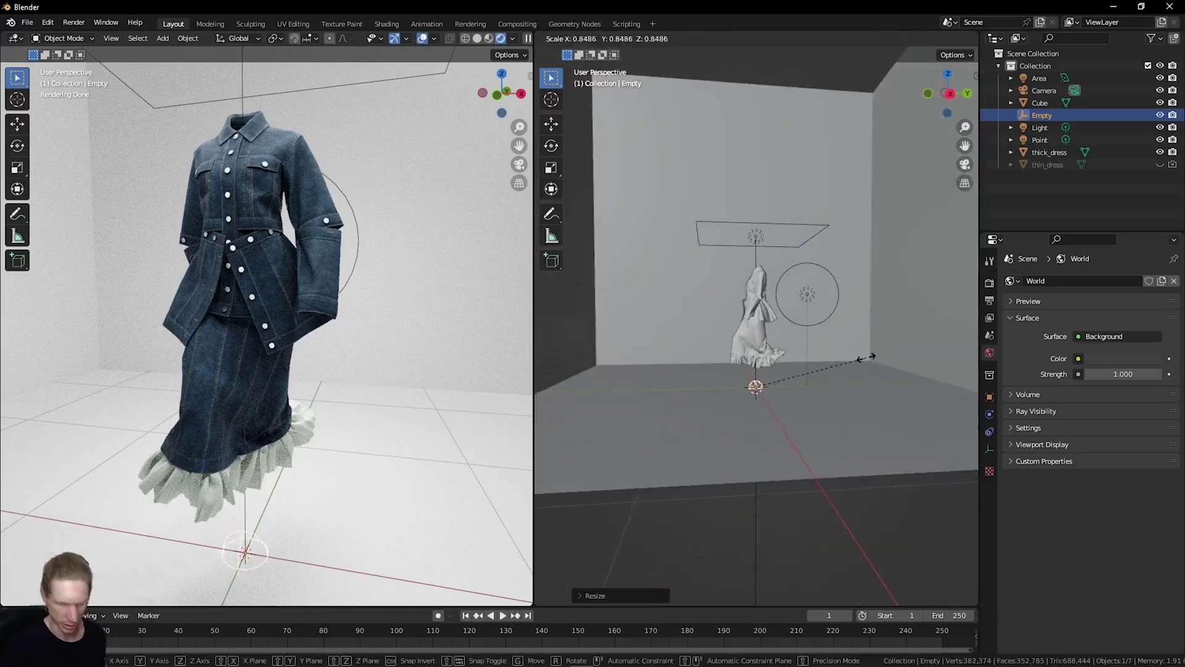
key(g)
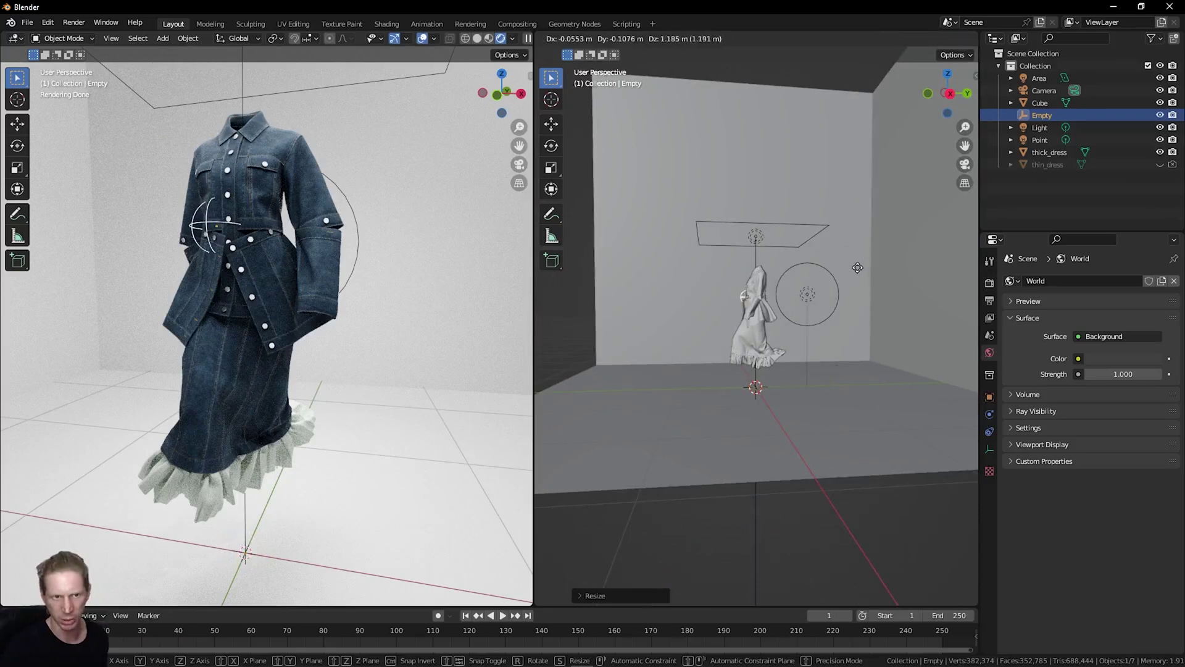
click(856, 263)
drag(944, 94, 962, 95)
middle_drag(851, 209, 671, 341)
key(g)
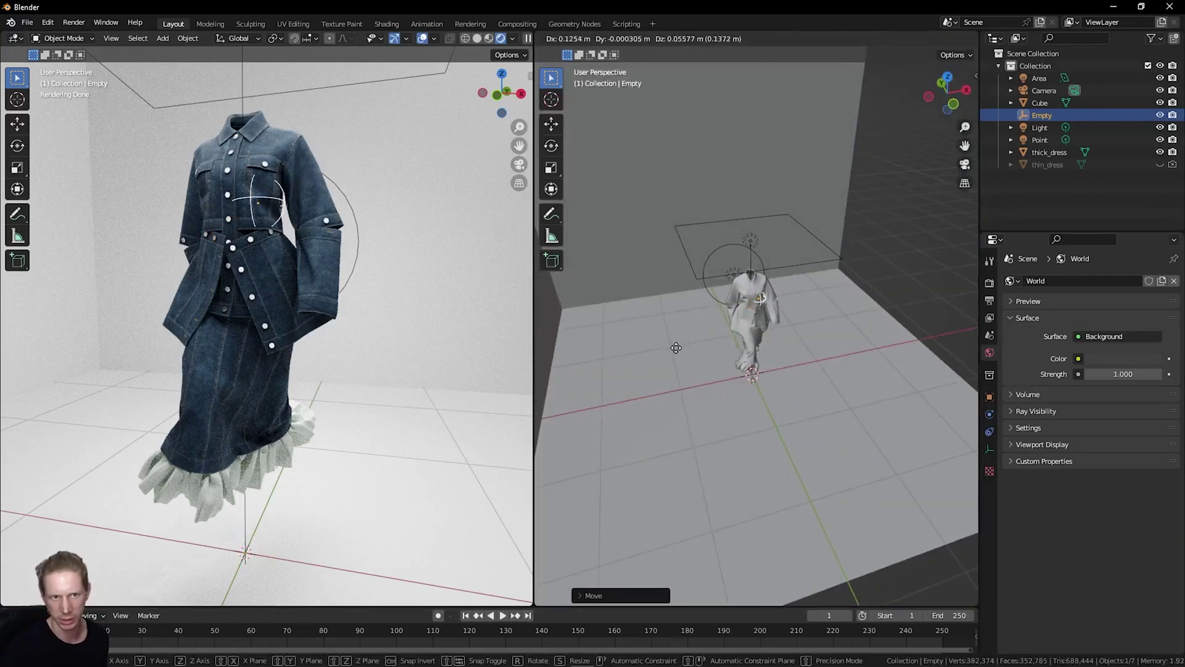
click(677, 349)
drag(943, 95, 918, 76)
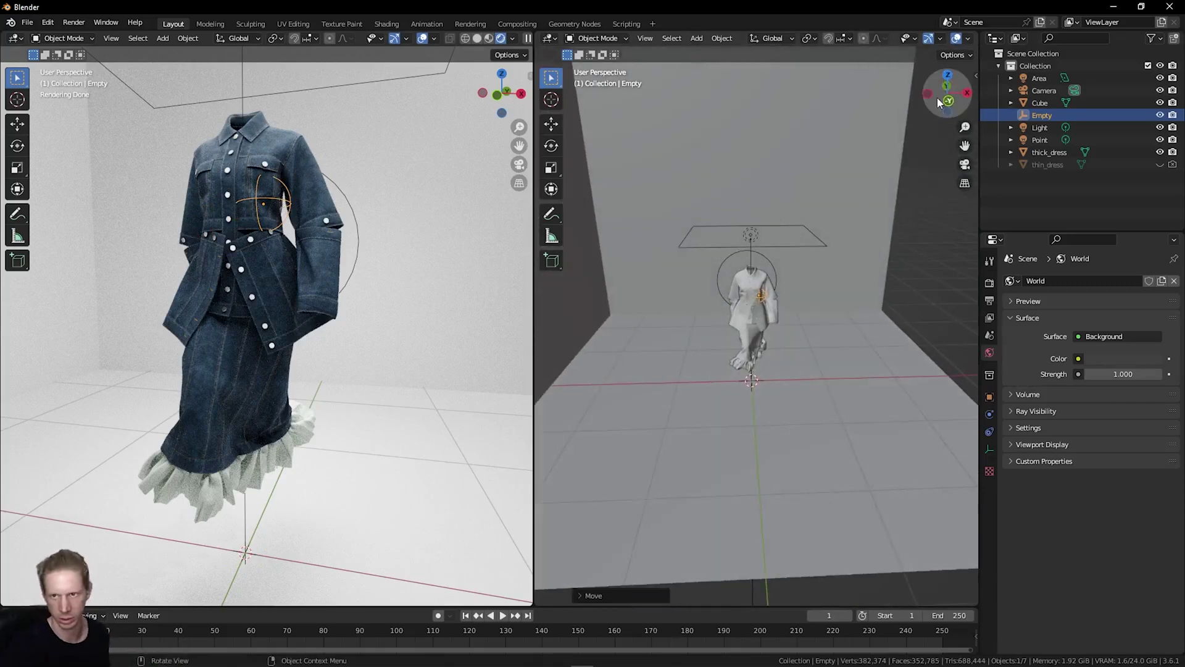
drag(937, 97, 929, 104)
click(857, 379)
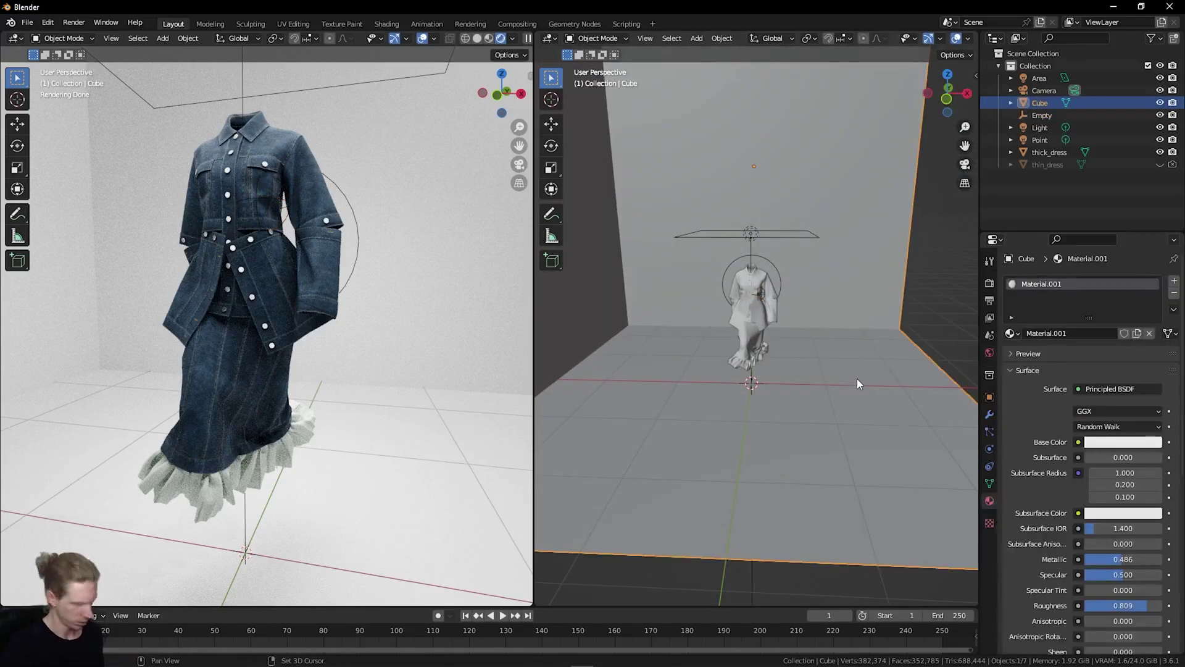
Add a spot light at the scene origin beneath the dress.
key(shift+a)
mouse_move(837, 409)
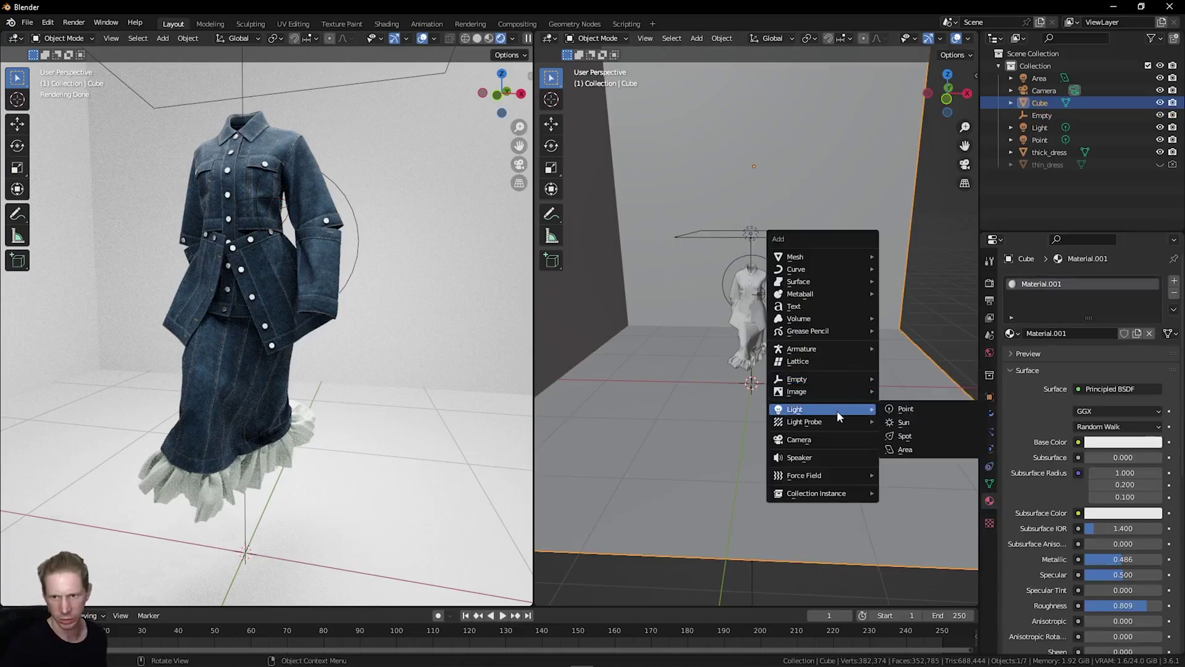
click(932, 438)
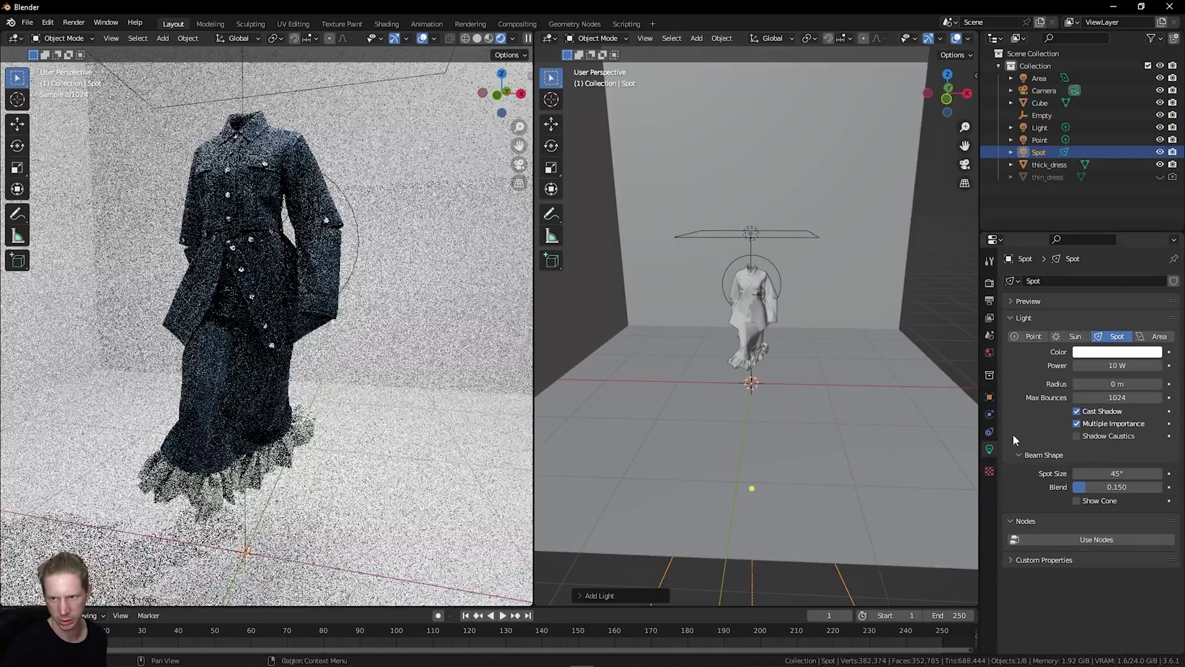
Move the spot light up and to the side, high above the backdrop room's floor.
scroll(910, 158, down, 7)
drag(950, 97, 901, 75)
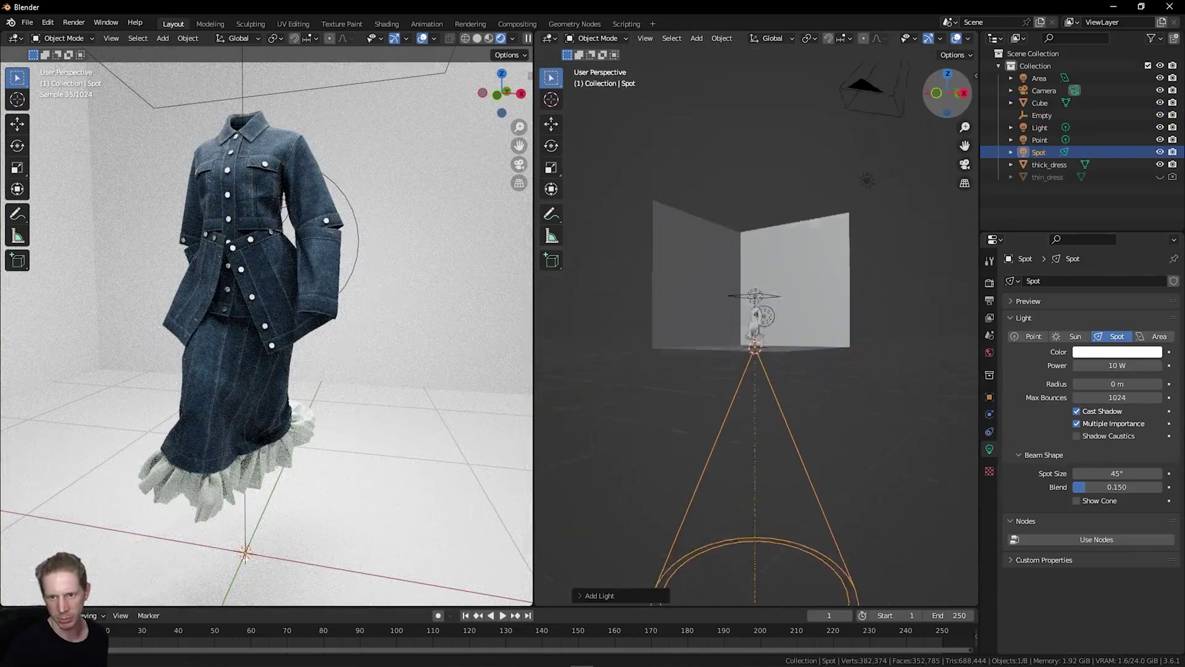
middle_drag(858, 198, 780, 402)
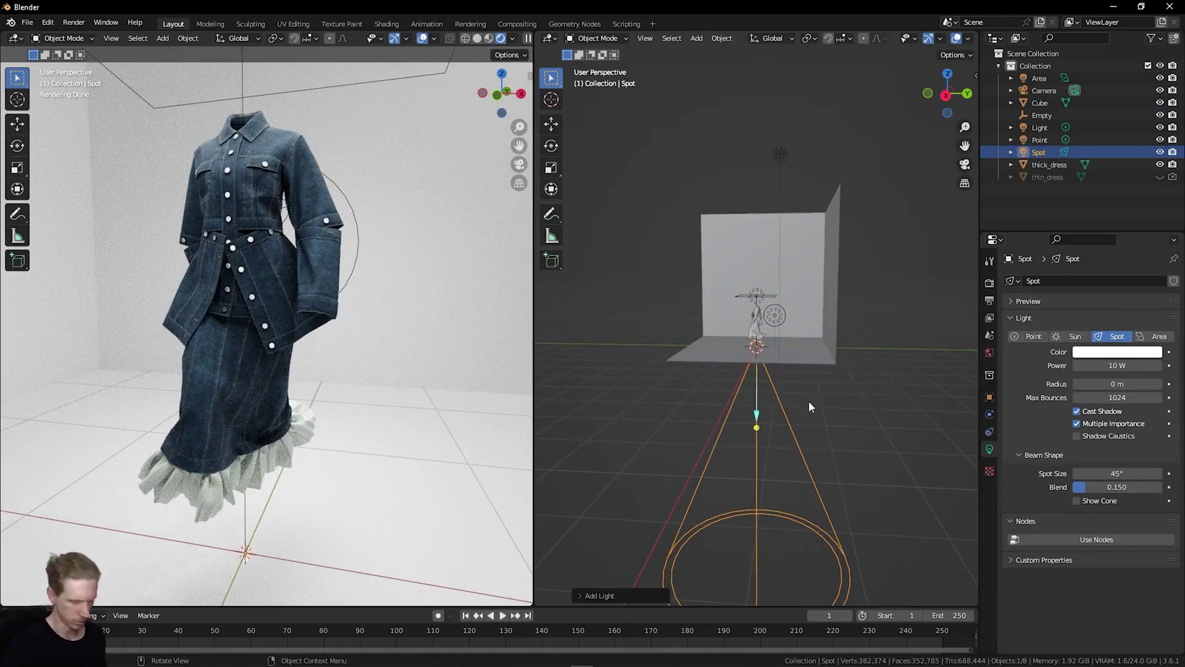
key(g)
click(744, 265)
drag(947, 93, 942, 93)
key(r)
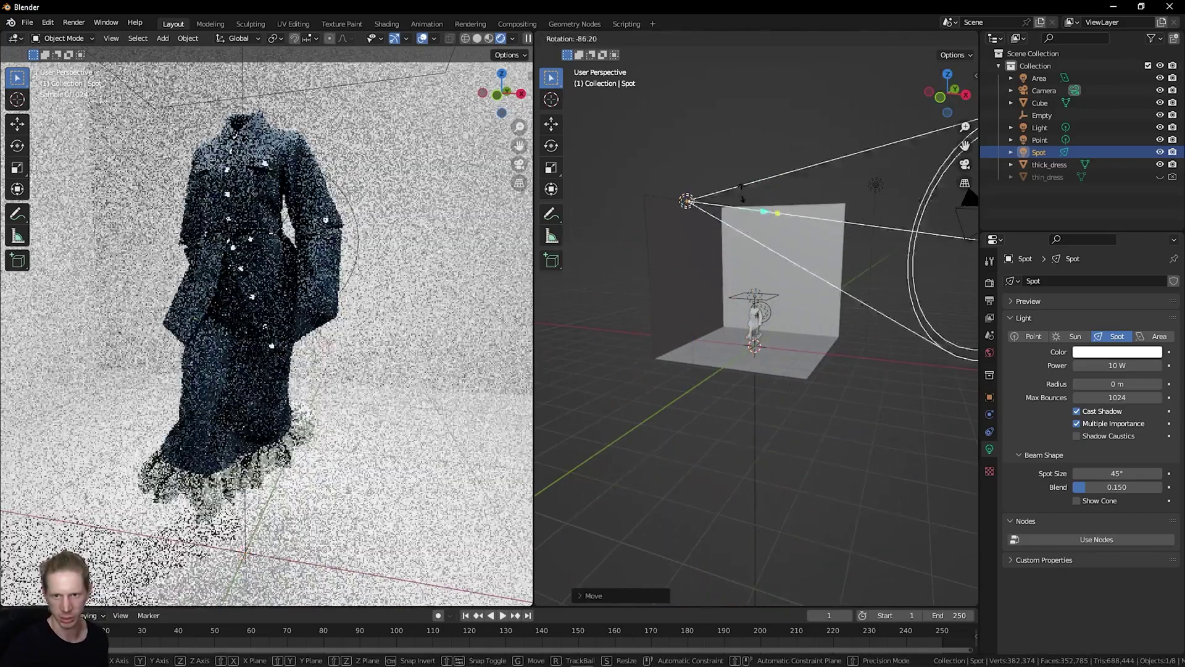
key(Escape)
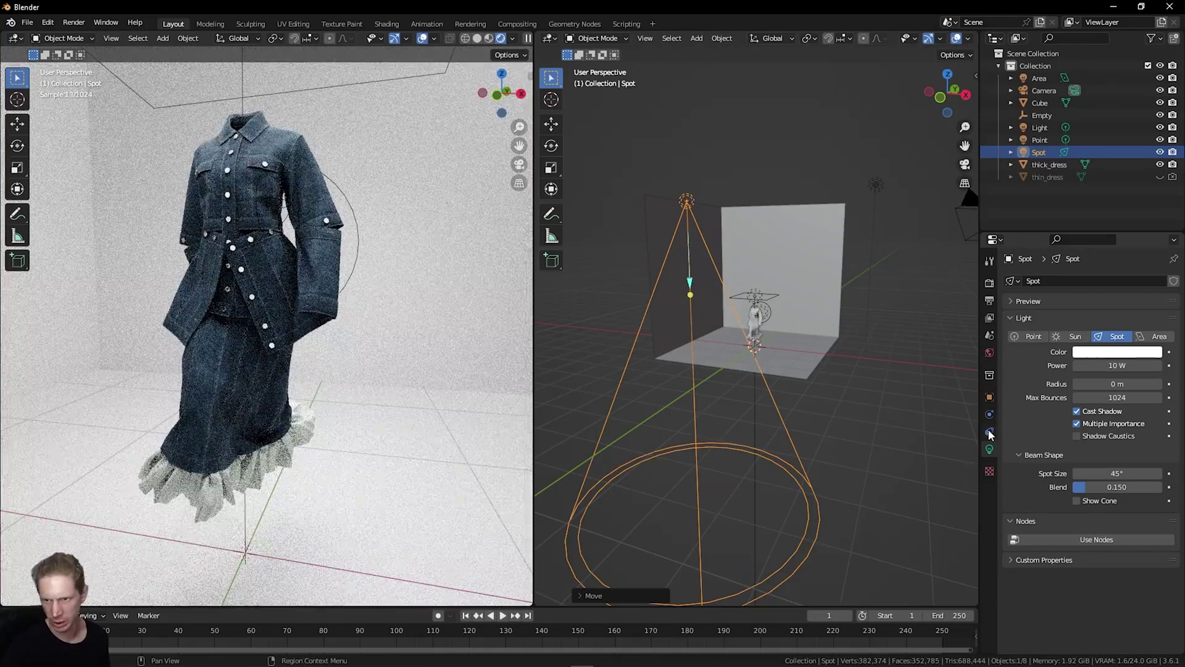
Add a Track To constraint to the spot light with the Empty as its target.
click(989, 431)
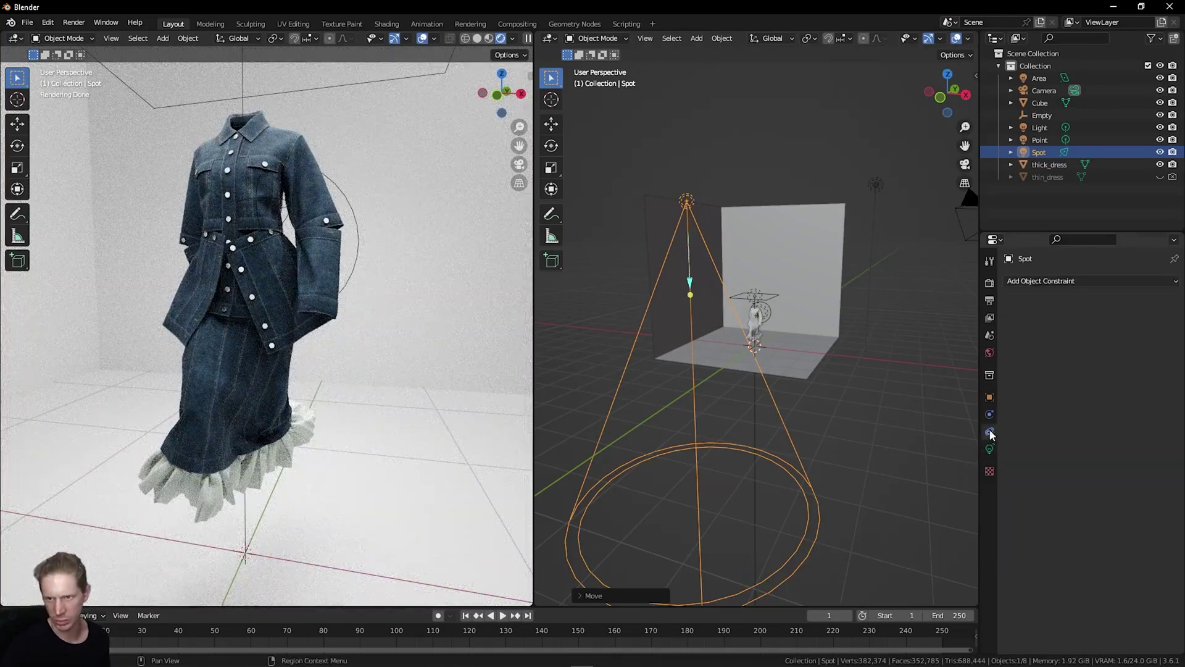
click(1058, 283)
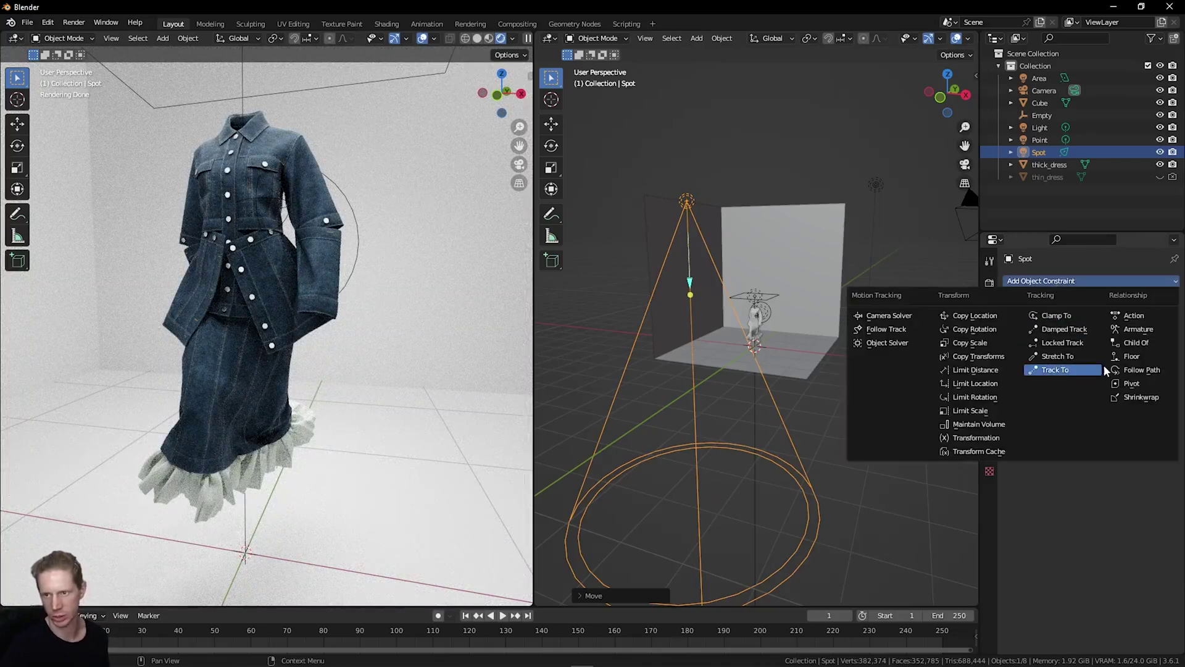
click(1095, 371)
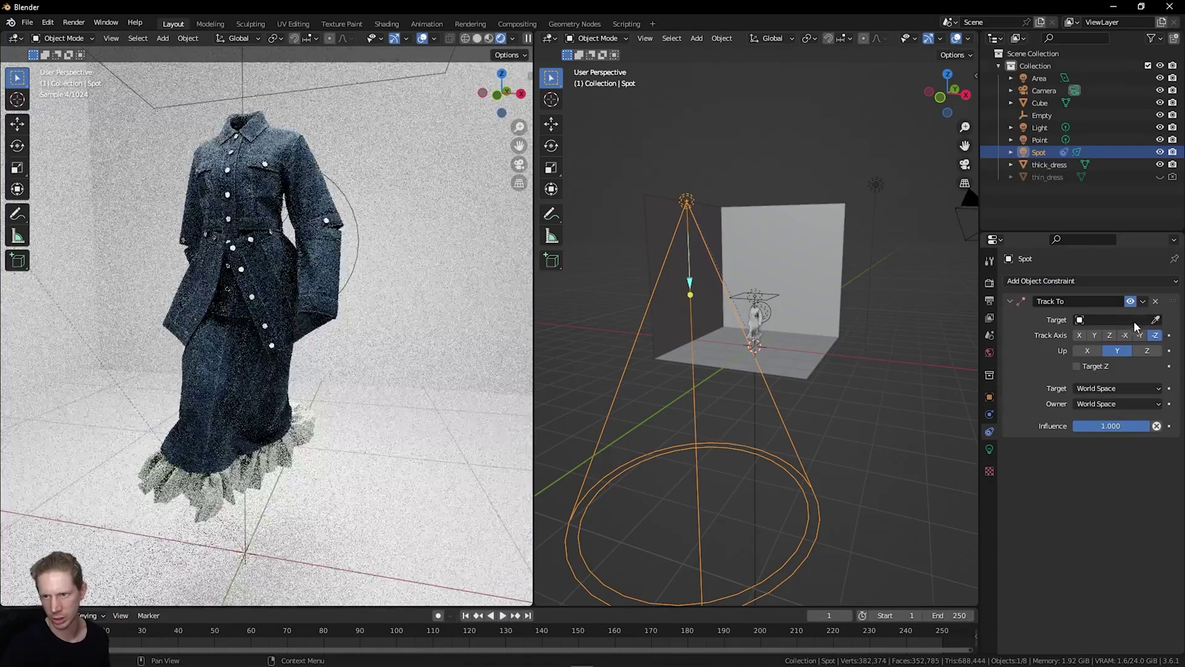
click(1131, 319)
click(1057, 375)
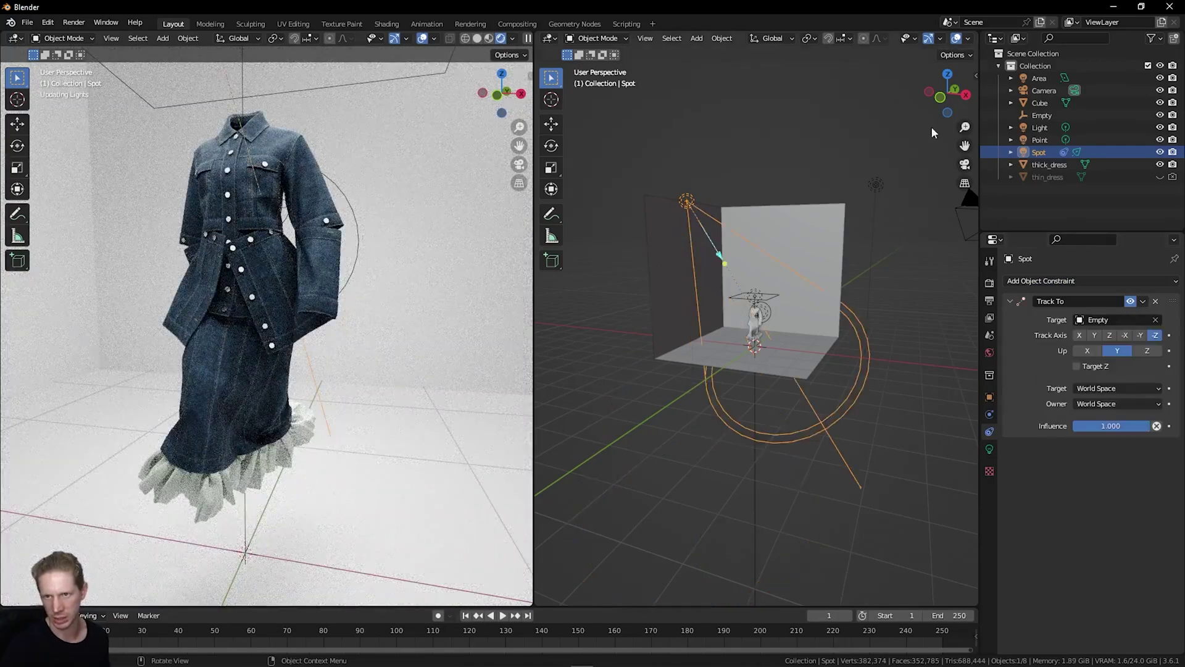
Lower the spot light into the room, beside the dress at about the height of its upper body.
drag(941, 106, 948, 94)
key(g)
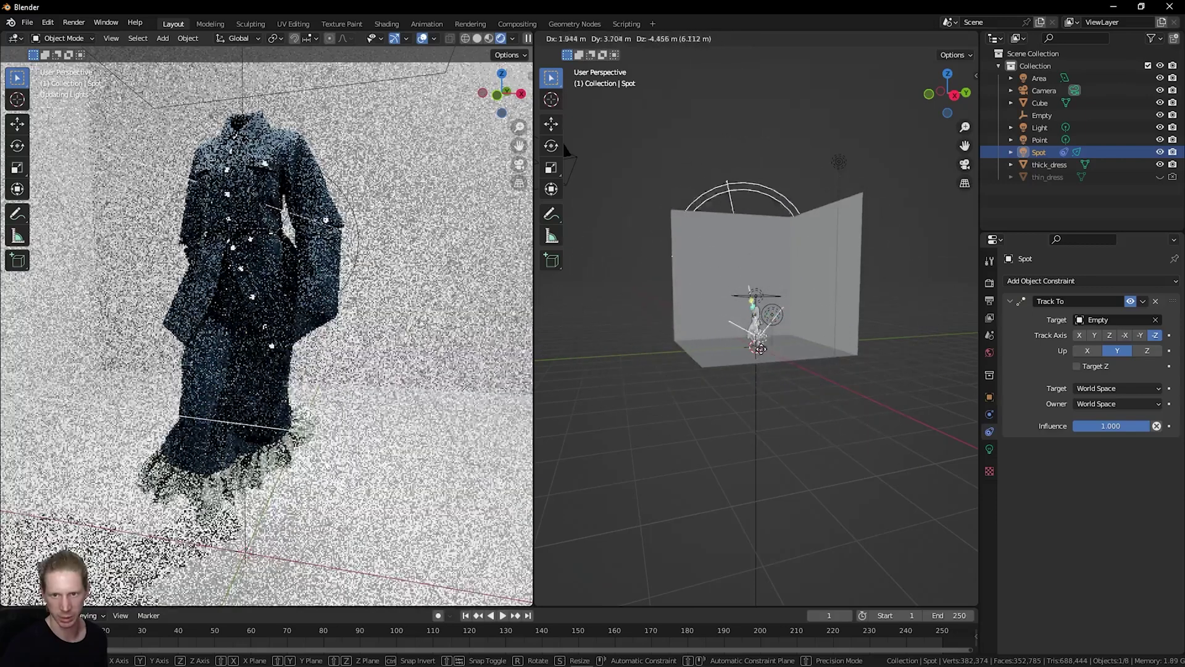
click(754, 323)
scroll(755, 321, up, 6)
drag(942, 94, 933, 123)
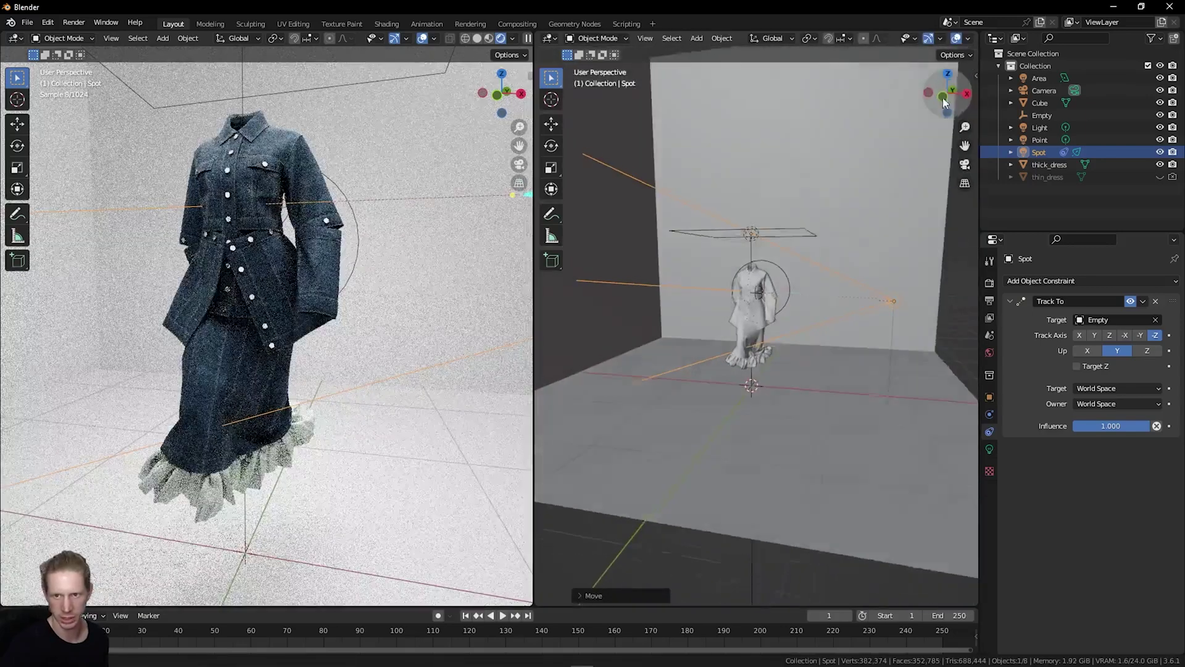
key(g)
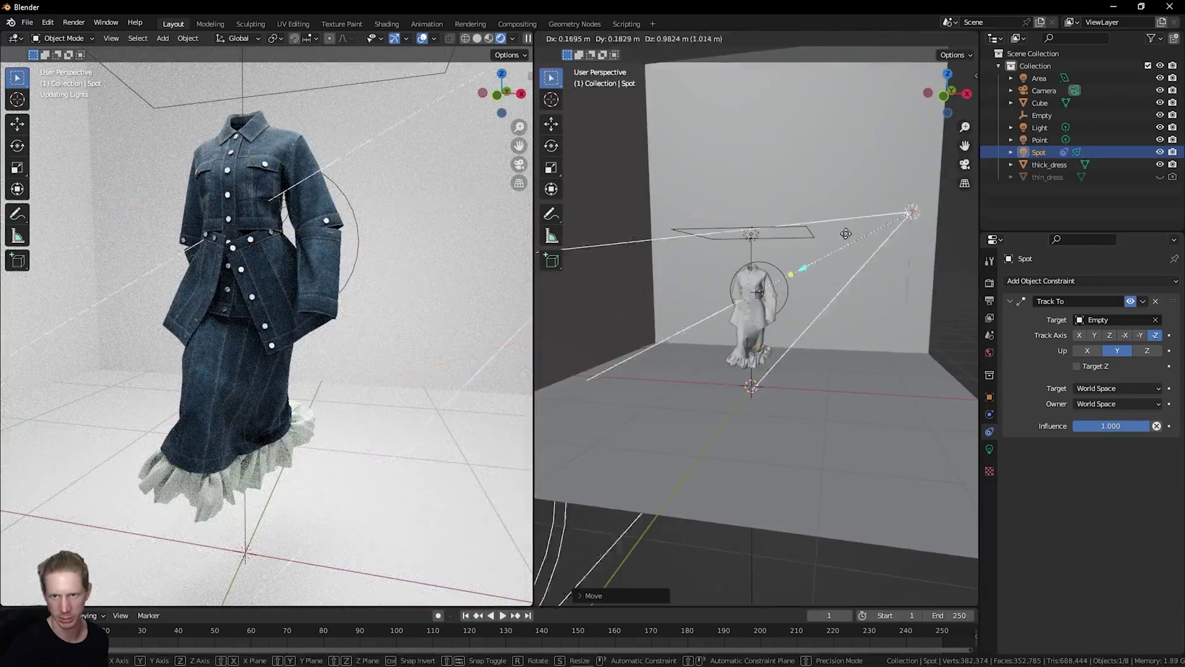
right_click(759, 337)
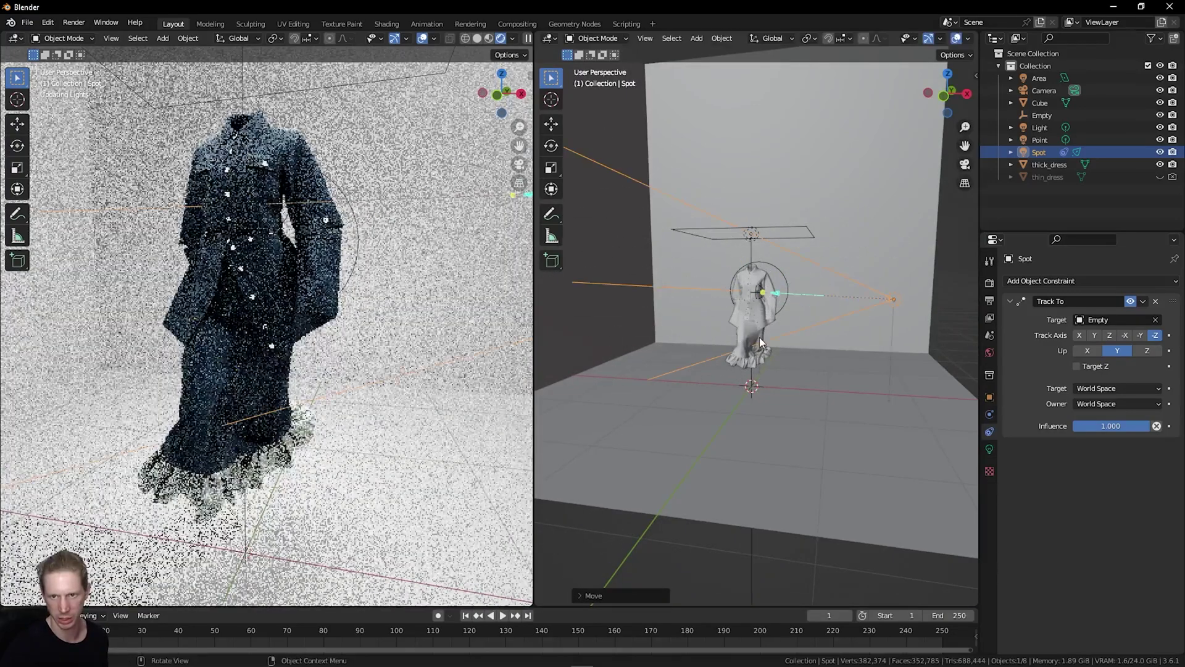
Narrow the spot light's beam to a spot size of 12.3° and set its power to 50 W.
click(989, 449)
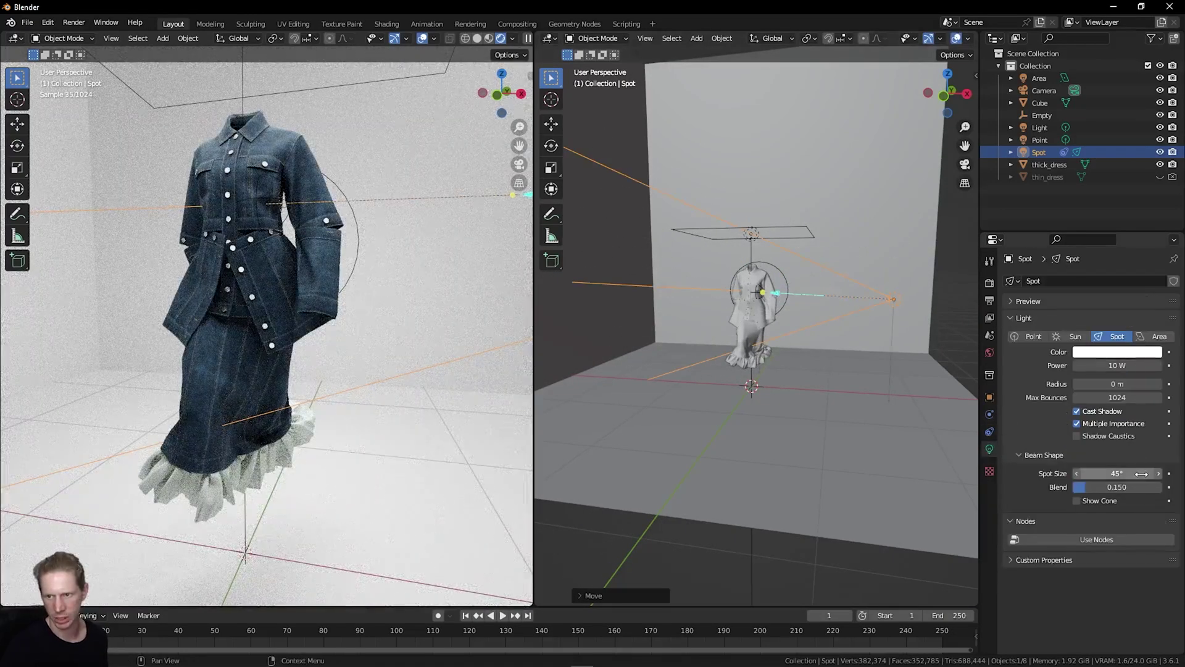
drag(1140, 475, 1077, 475)
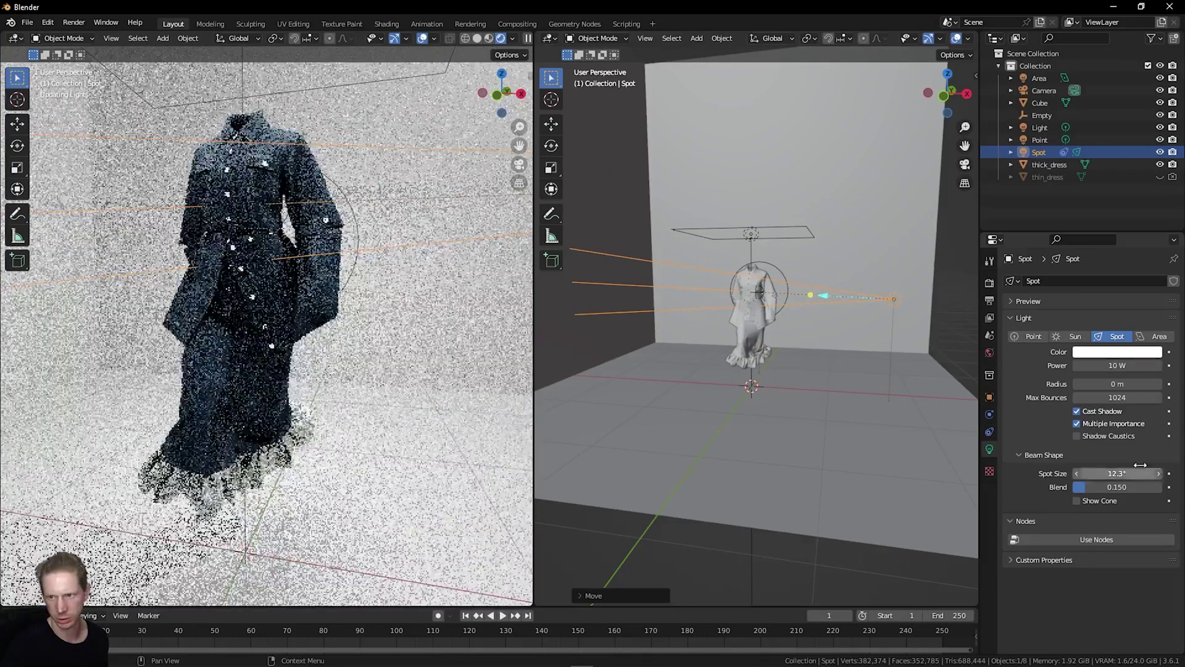
click(1113, 366)
text(50)
key(Return)
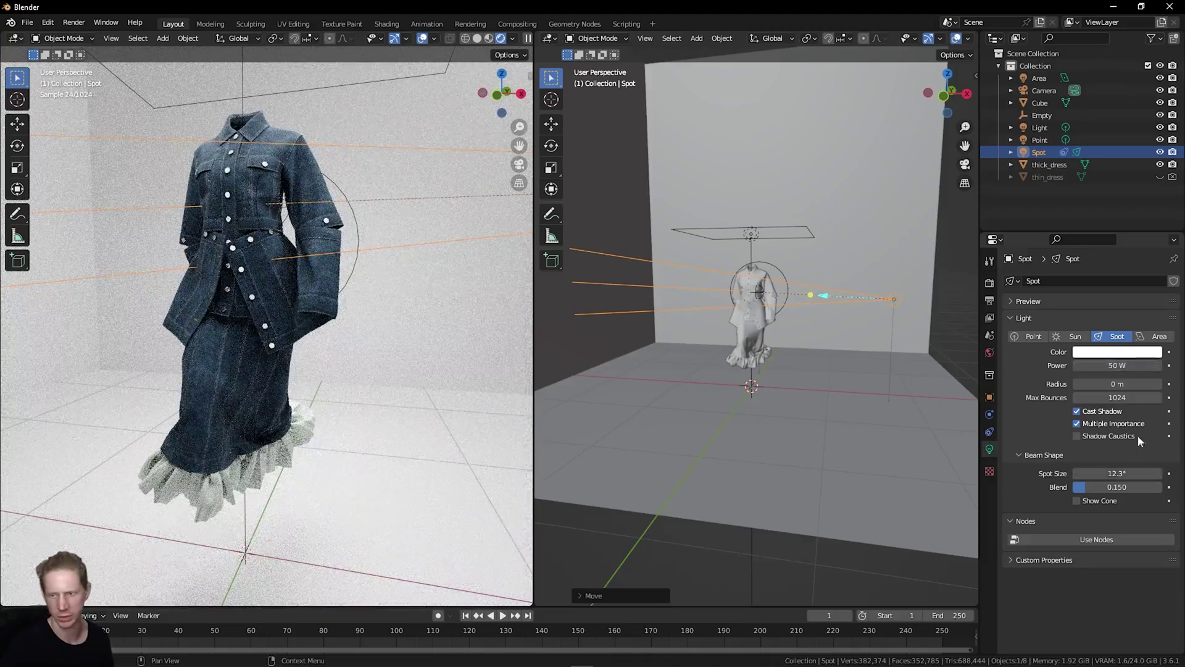
Increase the spot light's power to 100 W and its radius to 0.07 m.
click(1124, 366)
text(100)
key(Return)
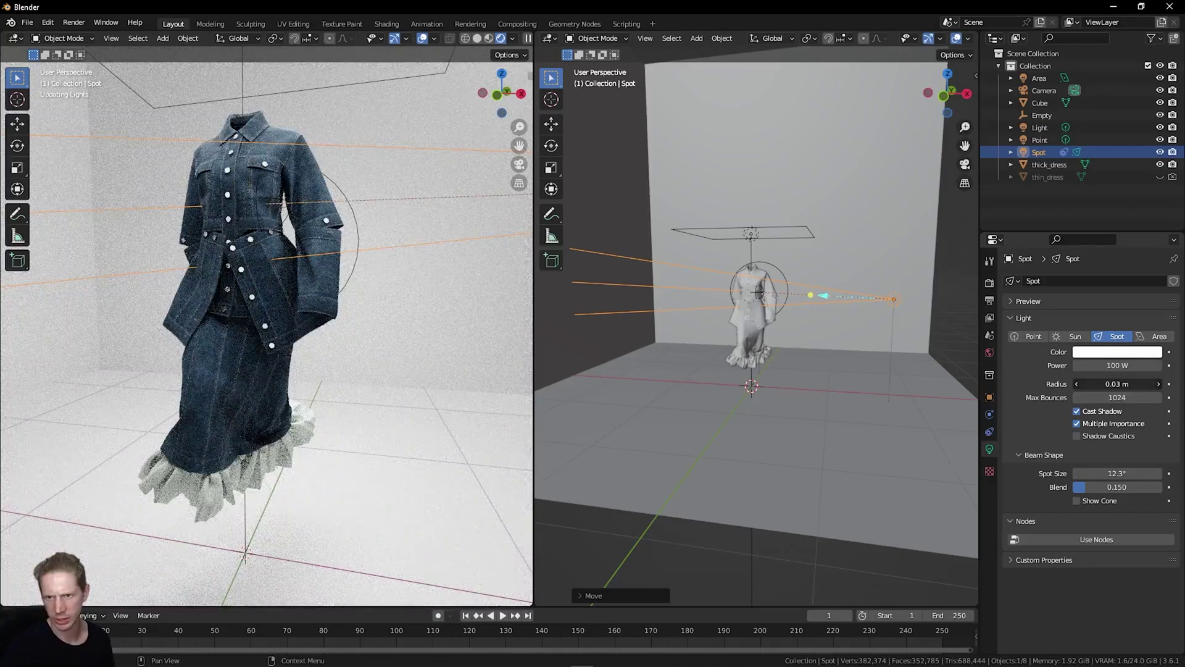
drag(1117, 384, 1130, 384)
Raise the spot light in the front view, then shift it about -0.57 m in X and -0.65 m in Y from above.
drag(954, 96, 969, 171)
drag(897, 325, 864, 449)
drag(948, 90, 981, 188)
click(937, 93)
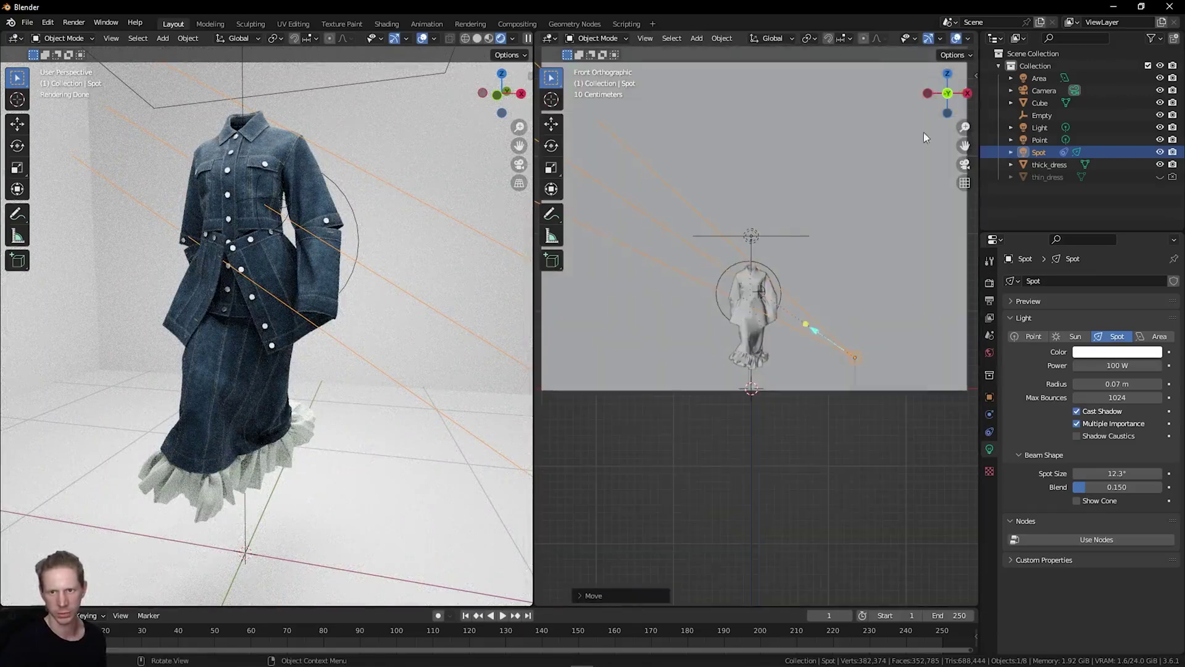
key(g)
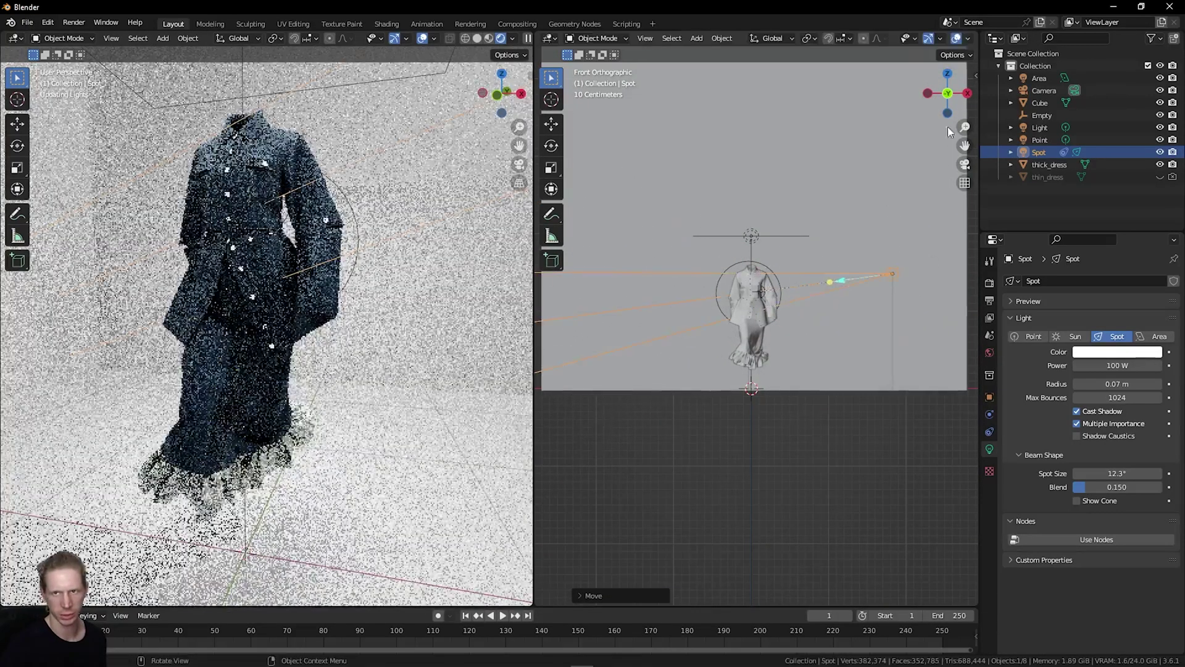
key(KP_7)
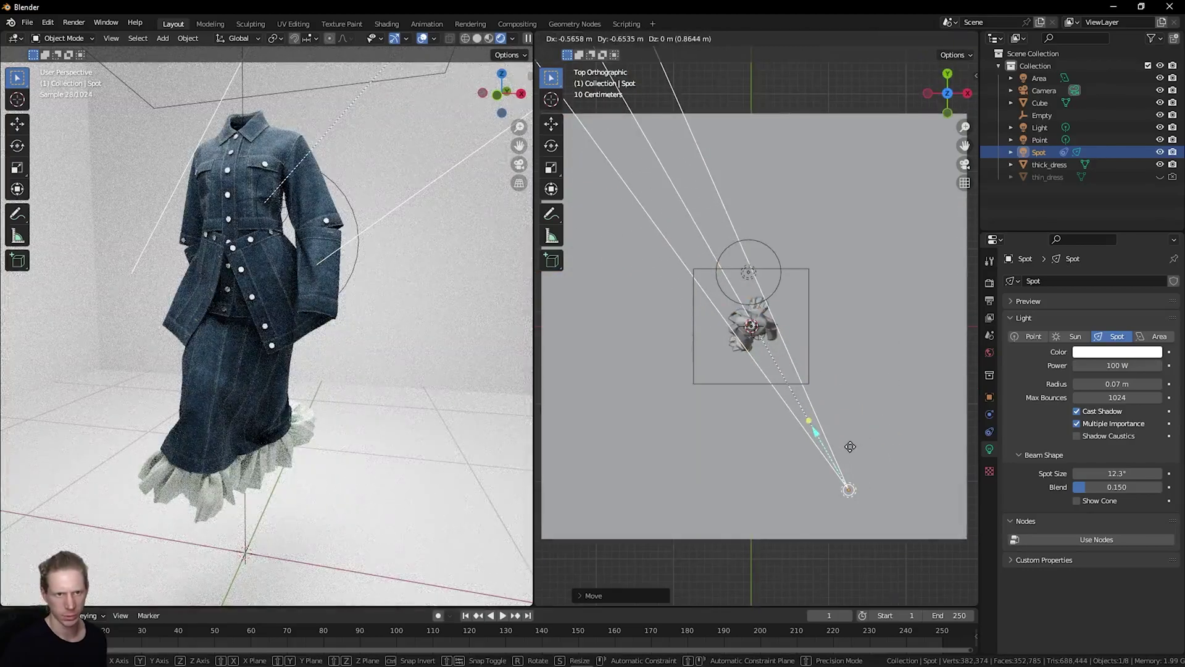
click(850, 446)
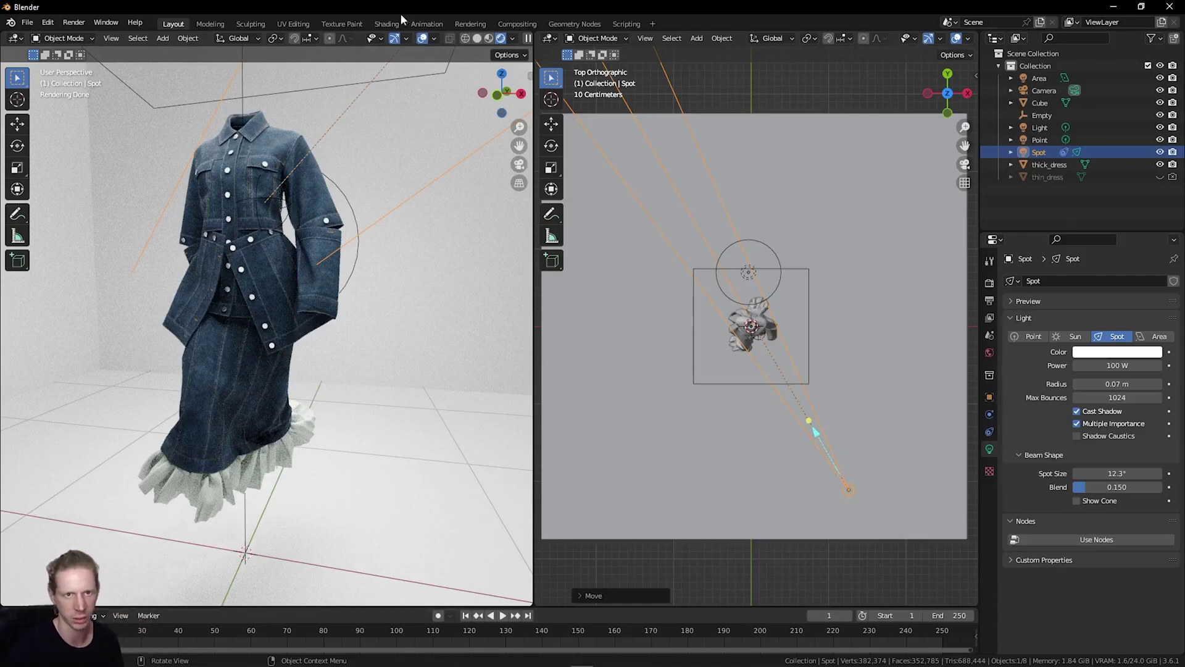
Hide the overlays in the rendered viewport and turn its view slightly around the dress.
click(423, 39)
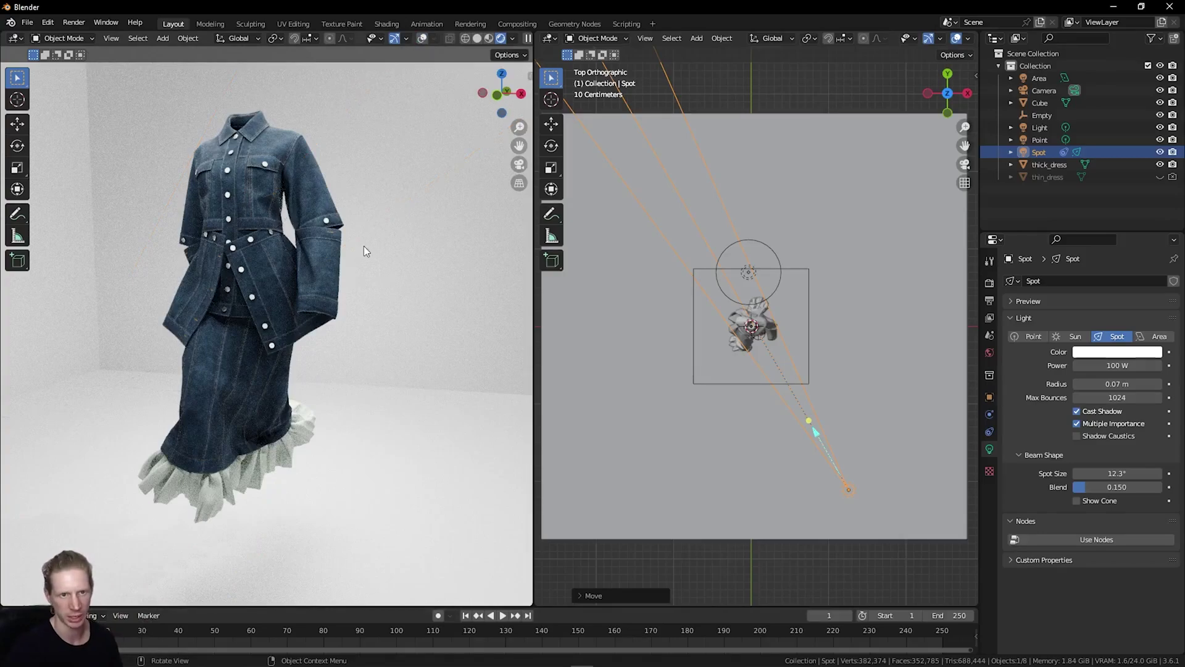
drag(503, 95, 497, 94)
mouse_move(953, 94)
mouse_down()
mouse_move(957, 142)
mouse_move(941, 94)
mouse_up()
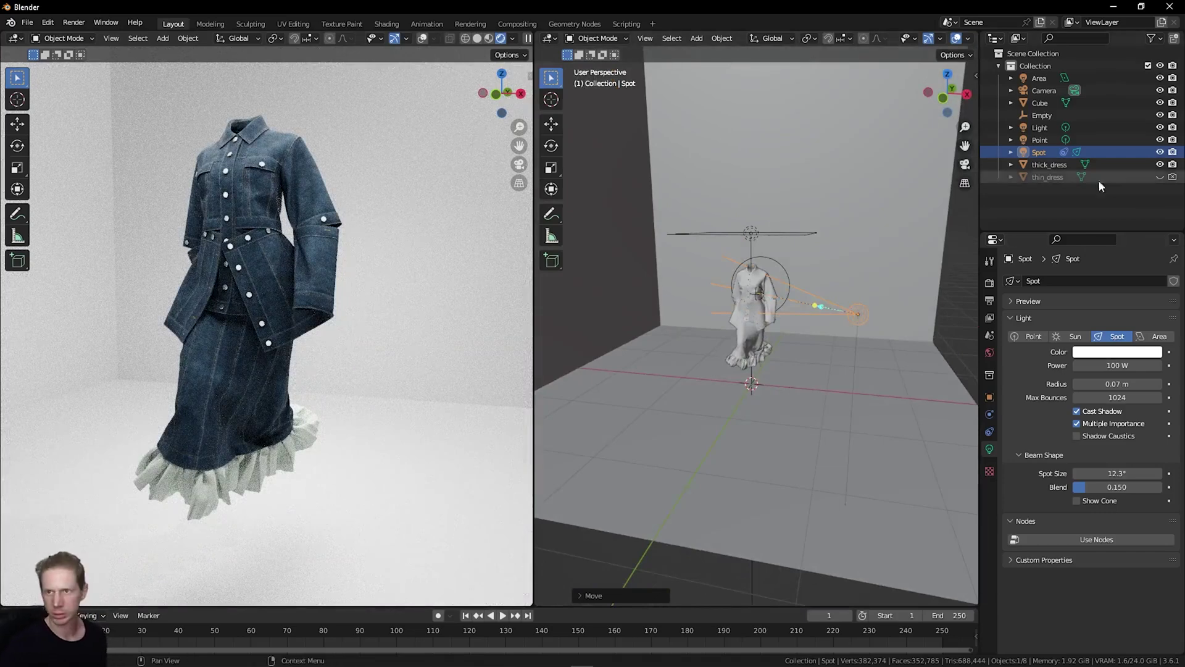
Enable depth of field on the camera and check the framing through the camera view.
click(1045, 91)
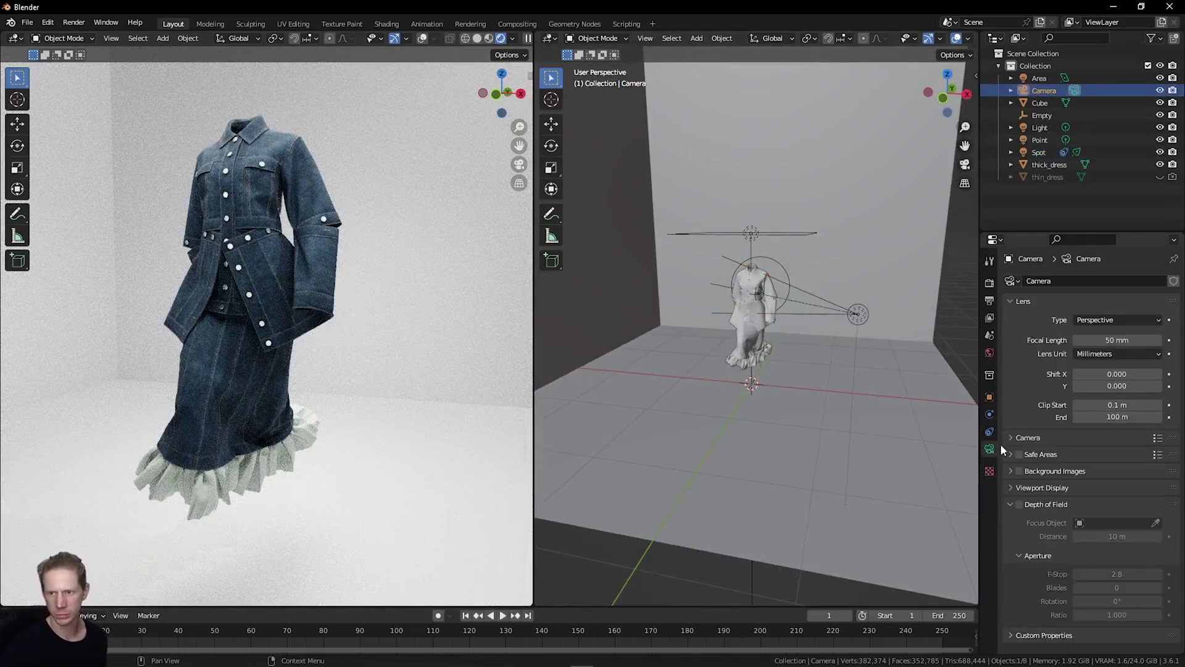
click(1019, 504)
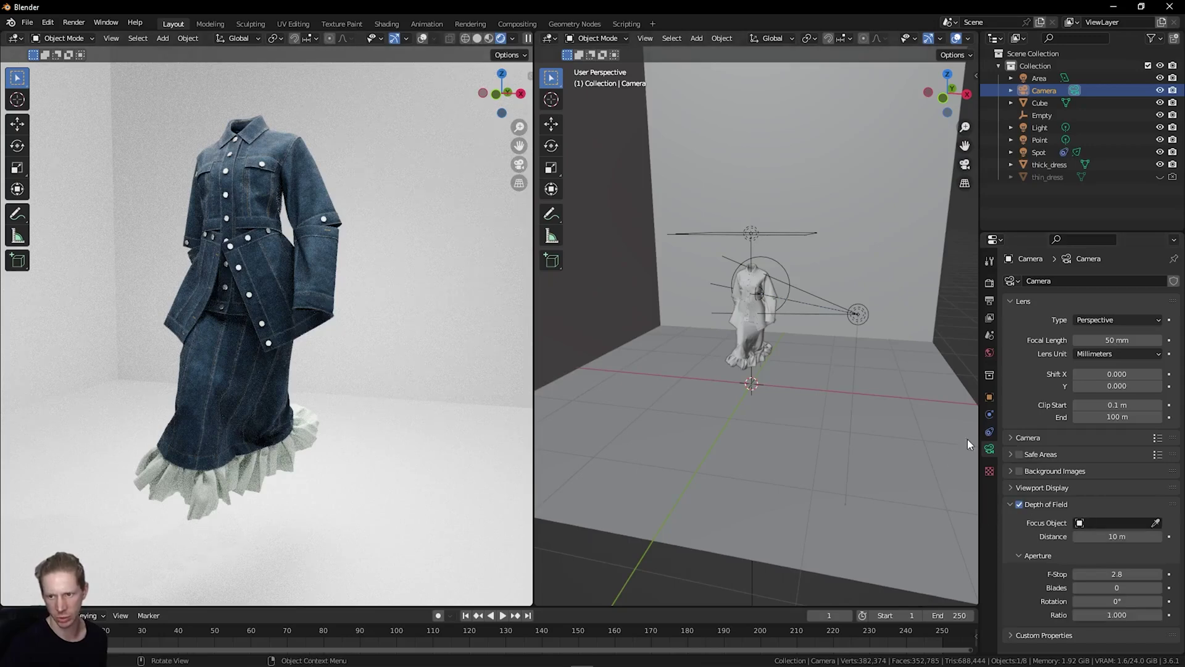
click(519, 164)
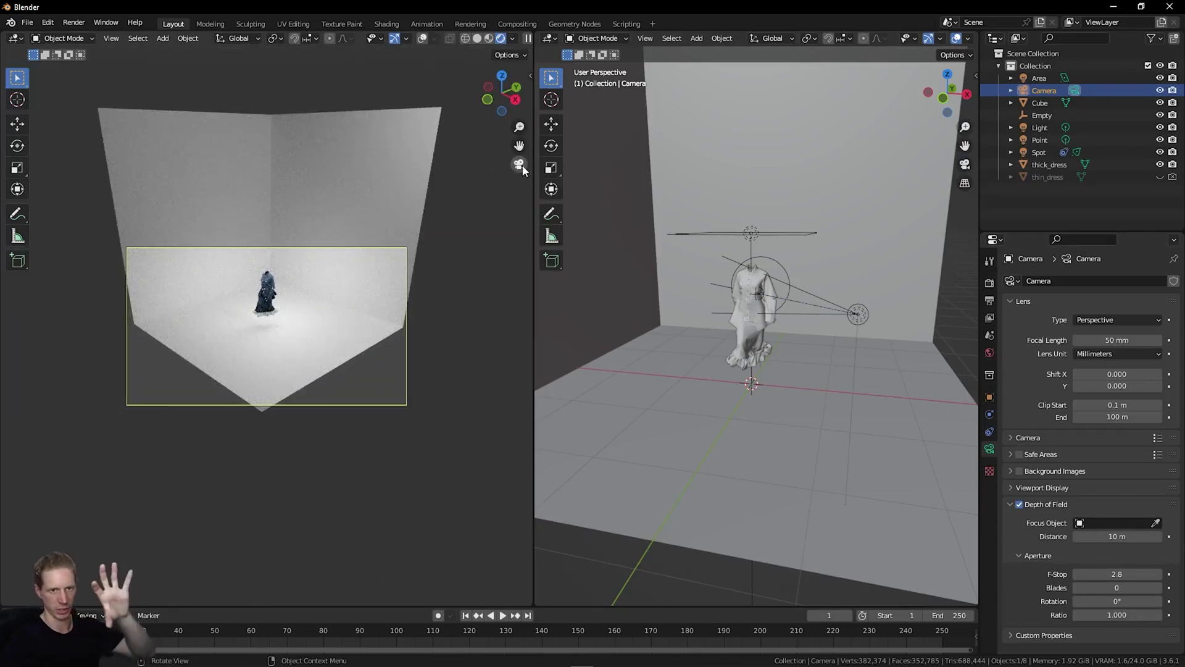
click(519, 164)
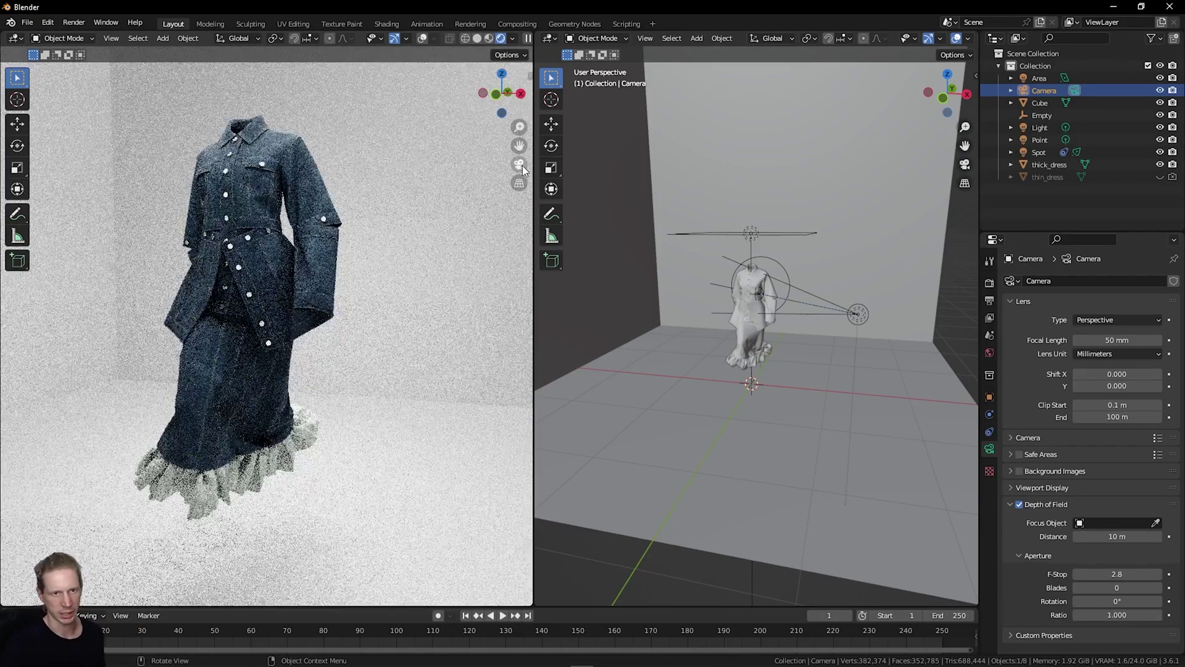
drag(504, 94, 504, 91)
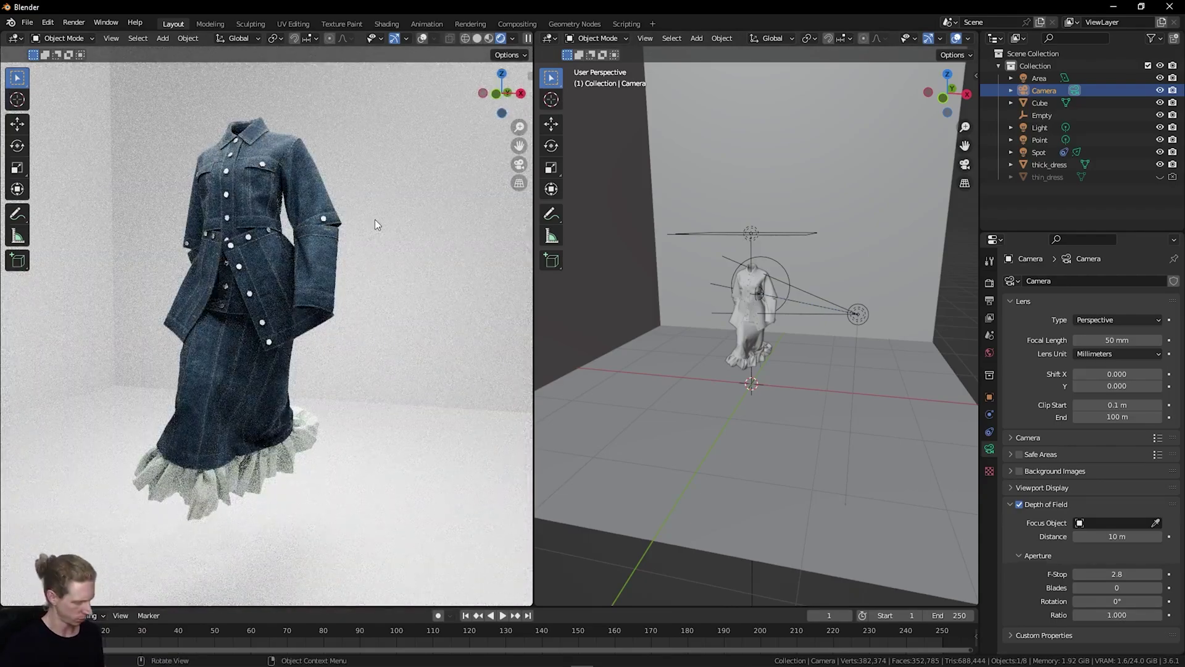
Align the camera to the rendered view of the dress, toggling depth of field off and on to compare.
key(ctrl+alt+KP_0)
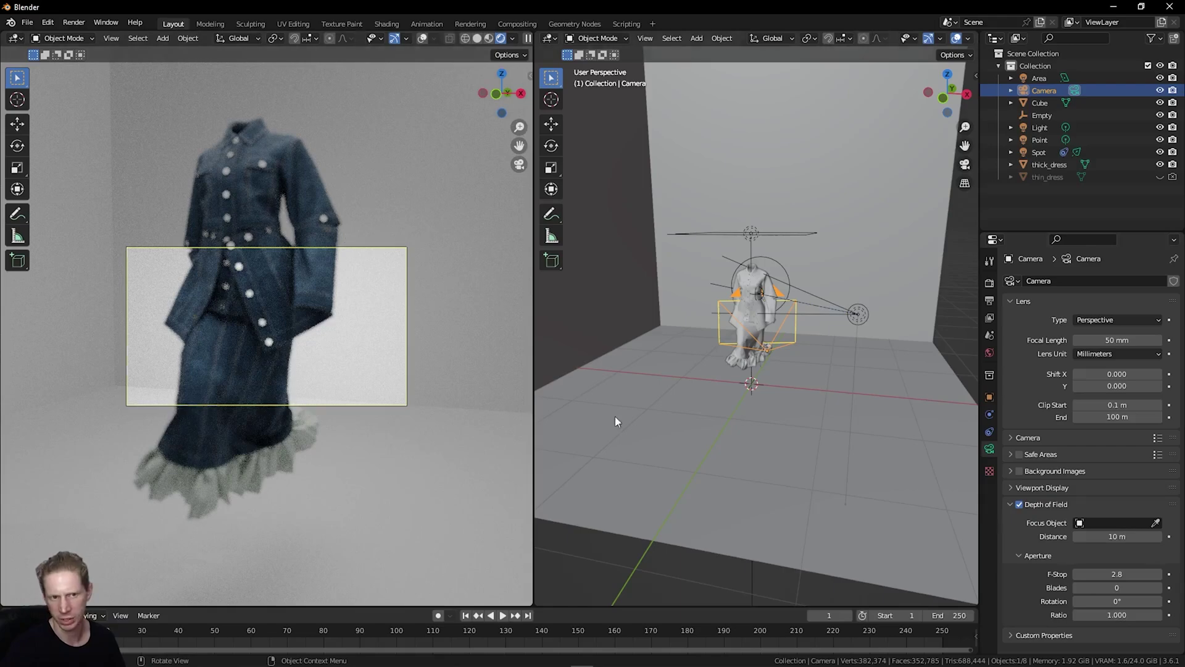
click(1020, 504)
click(1020, 504)
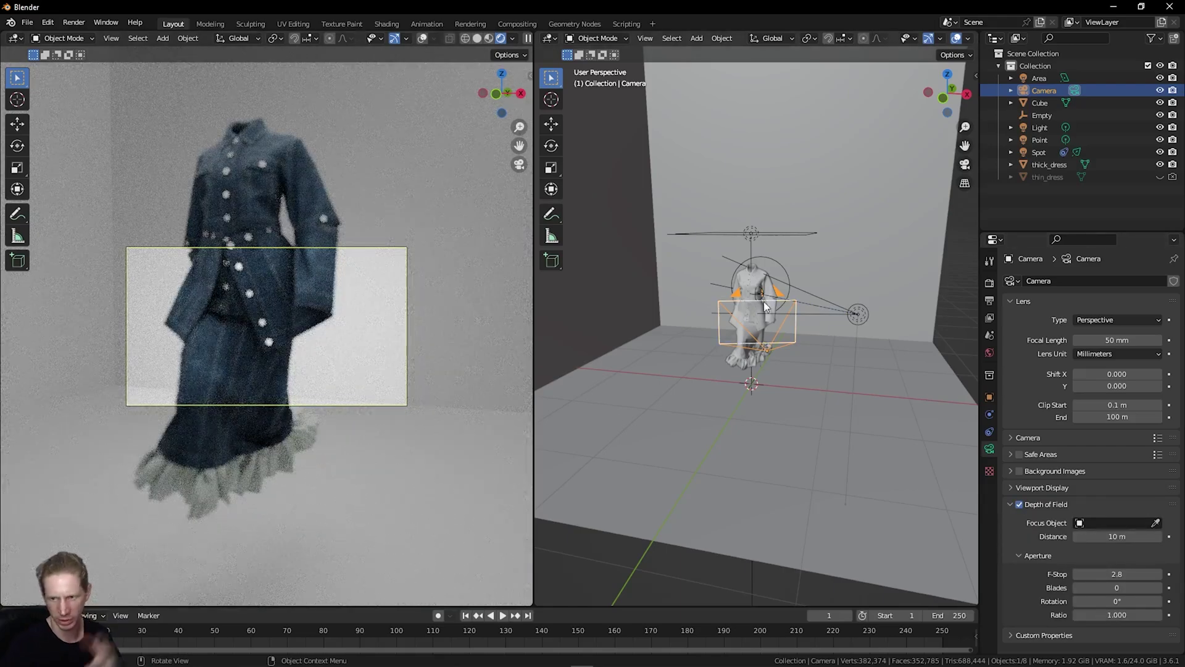
Set the Empty as the focus object for the camera's depth of field.
click(1101, 523)
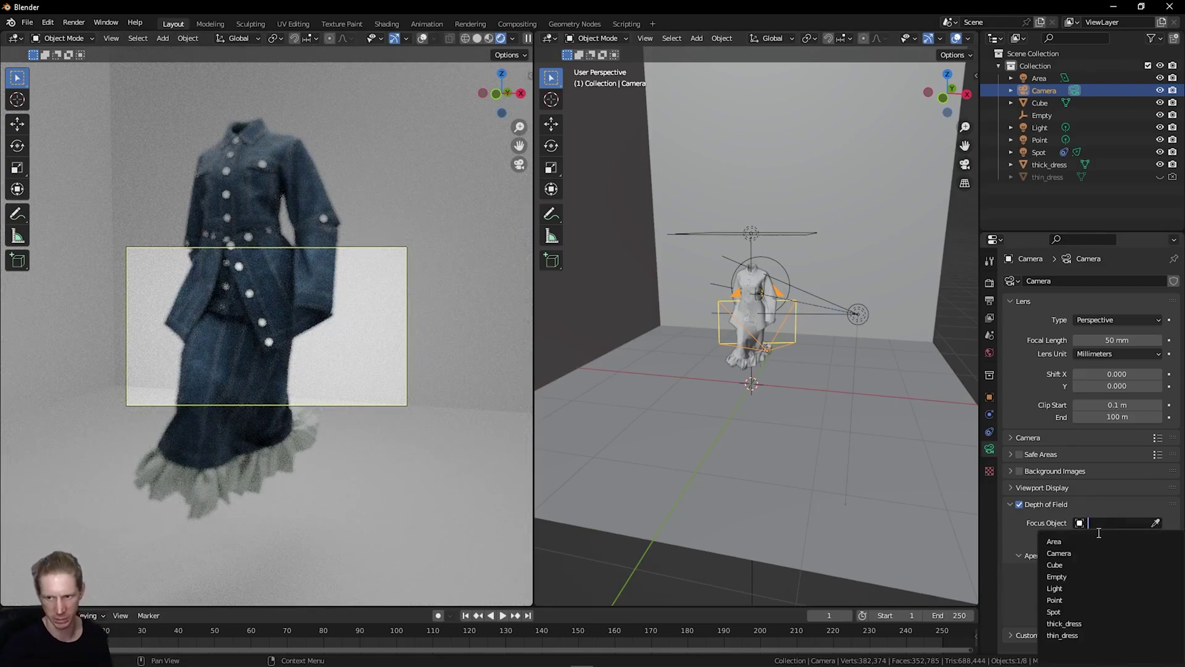
text(empt)
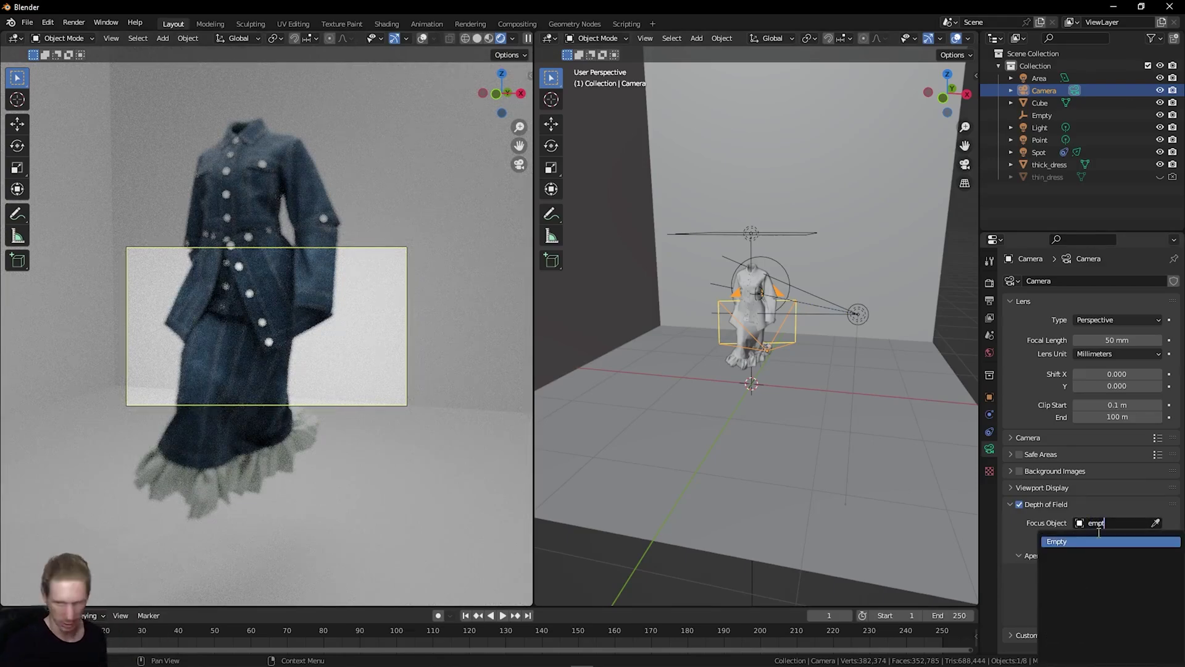
click(1096, 543)
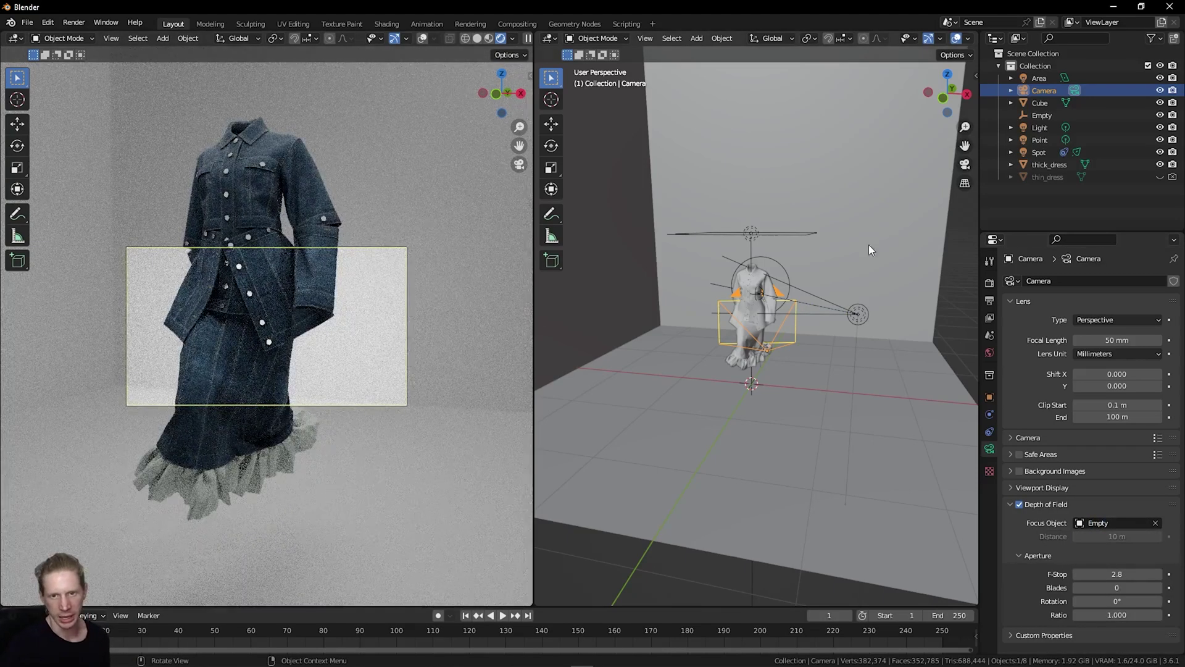
Select the Empty on the dress's chest and check its position from the right side view.
scroll(762, 294, up, 8)
click(758, 197)
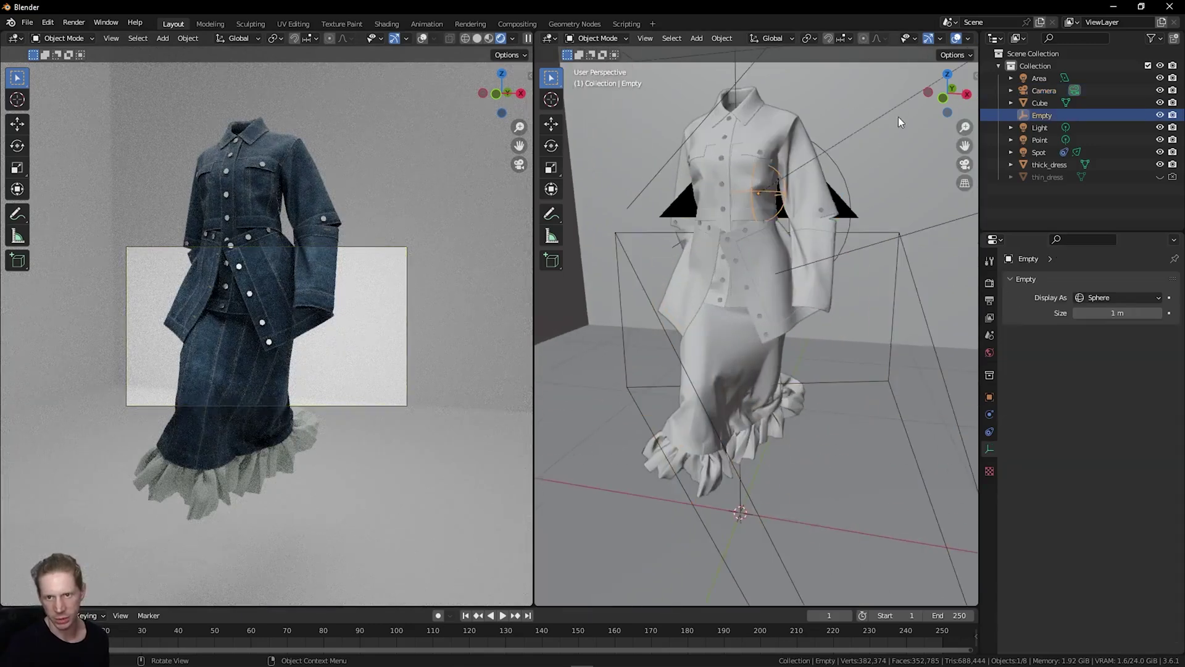
click(966, 94)
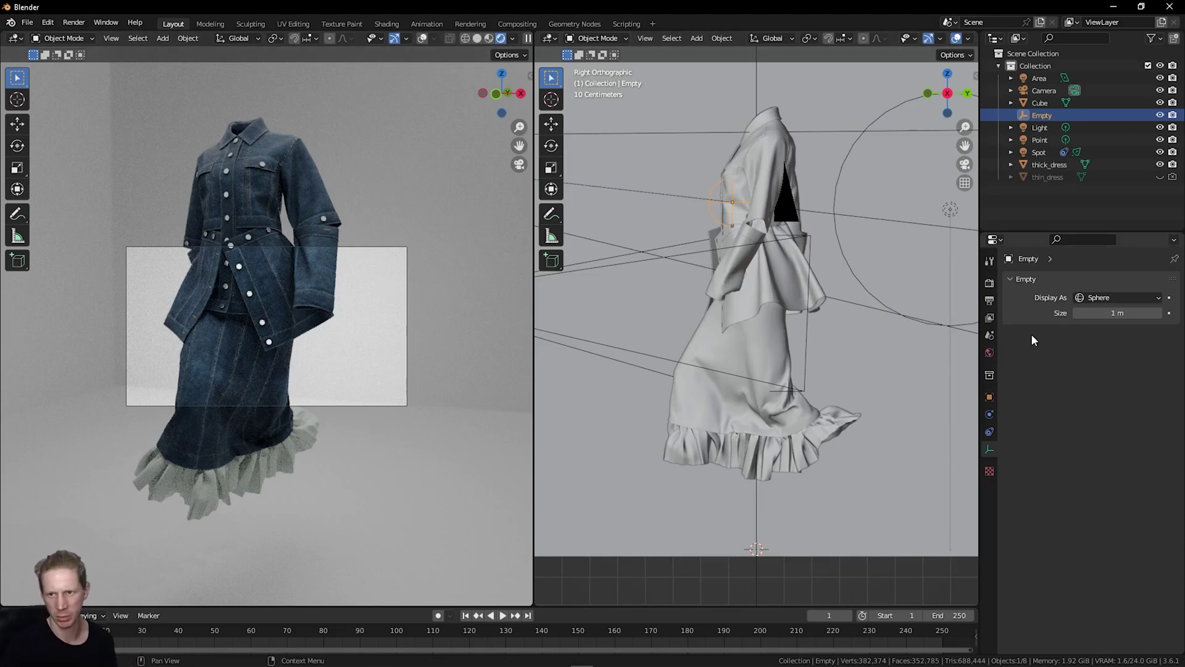
Set the output resolution to 1024 px by 1024 px.
click(989, 283)
click(989, 300)
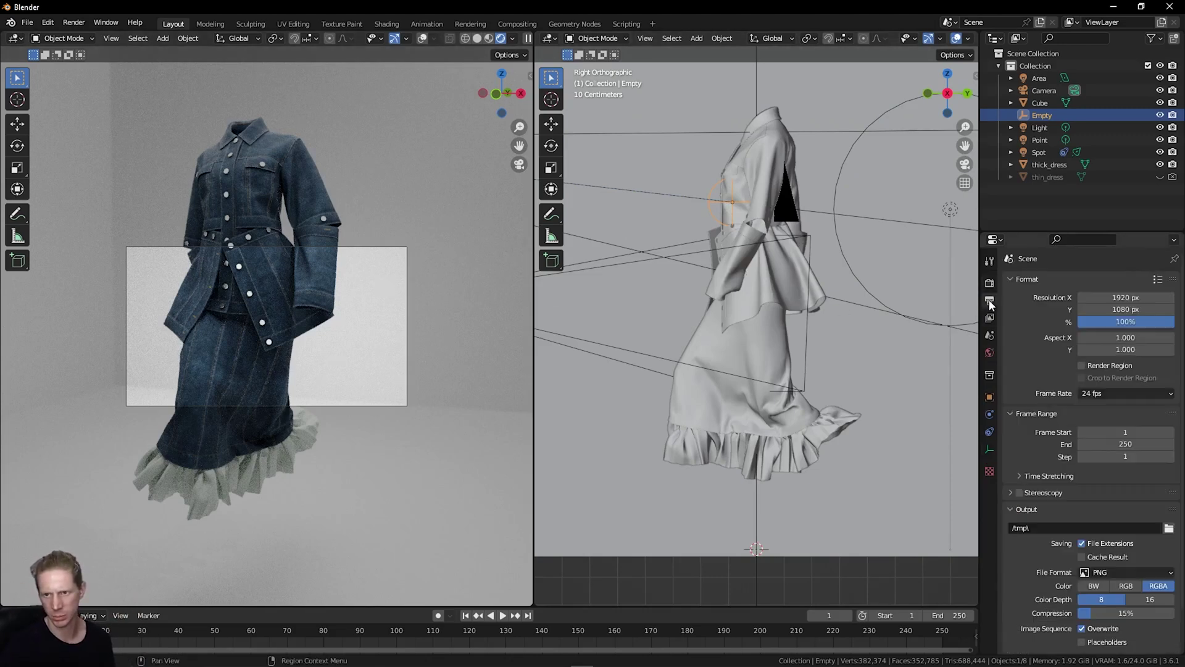
click(1115, 298)
text(1024)
key(Return)
click(1126, 310)
text(1024)
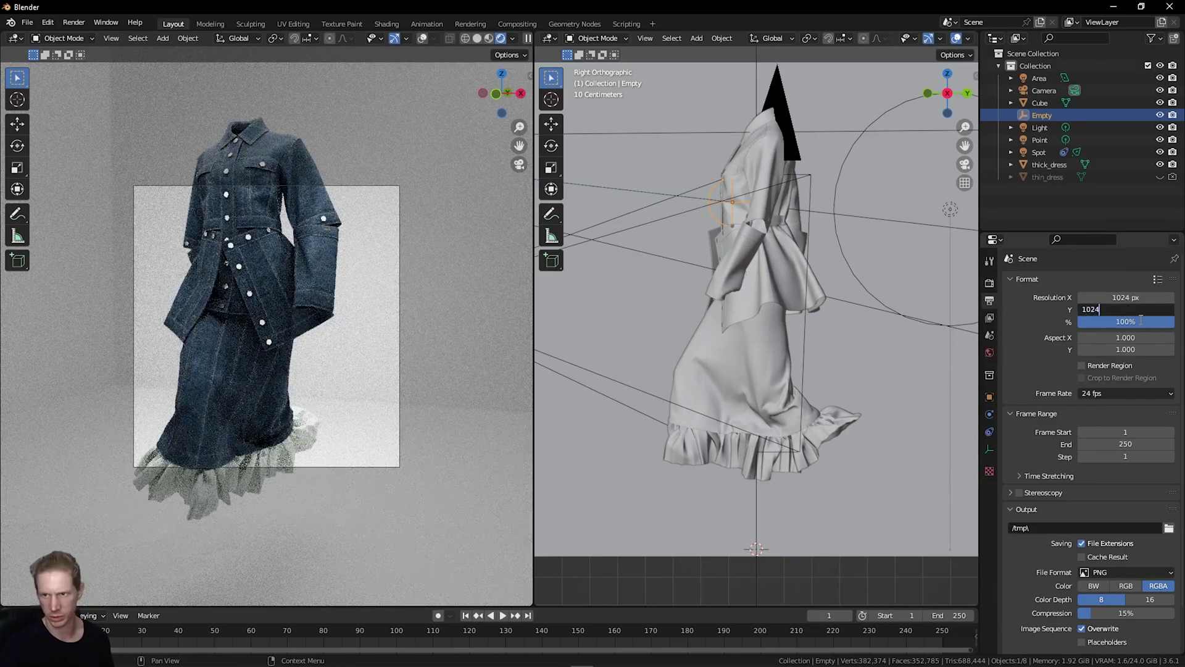
key(Return)
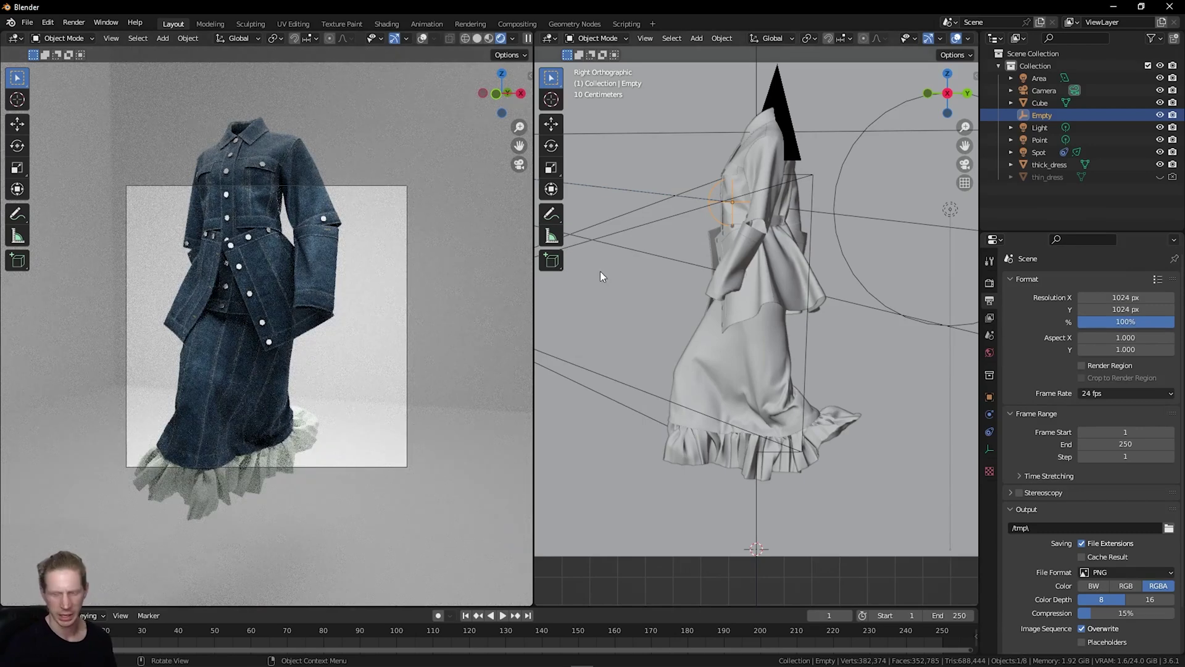
Lock the camera to the view and pull it back until the whole dress fits inside the square frame.
key(n)
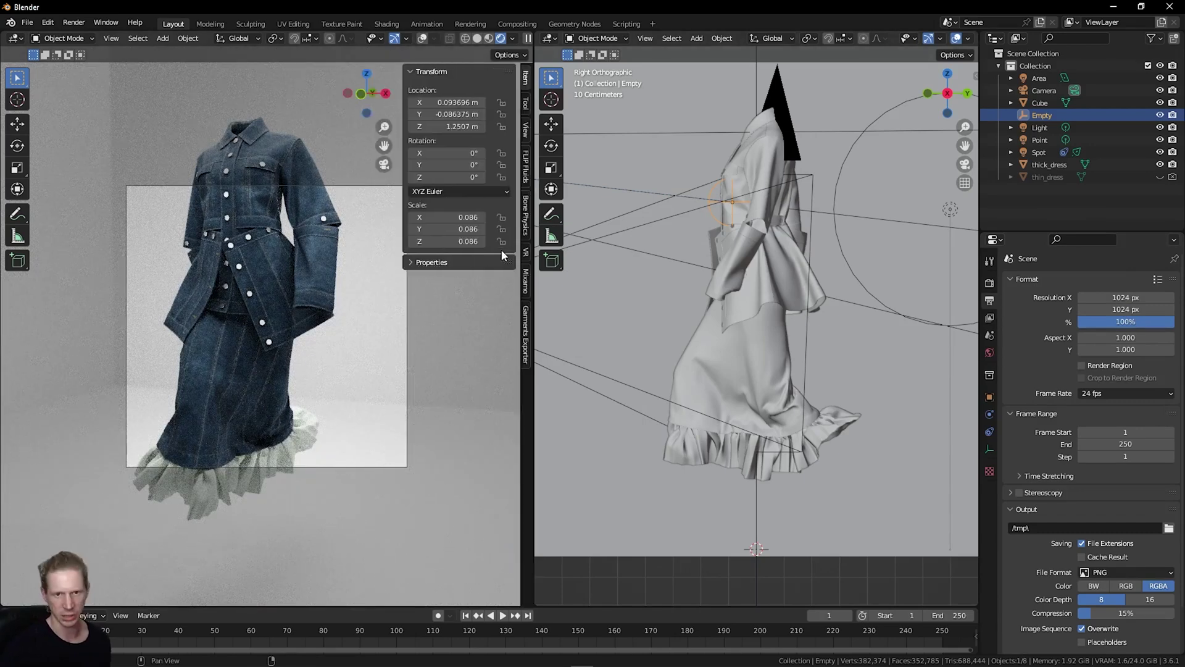
click(526, 130)
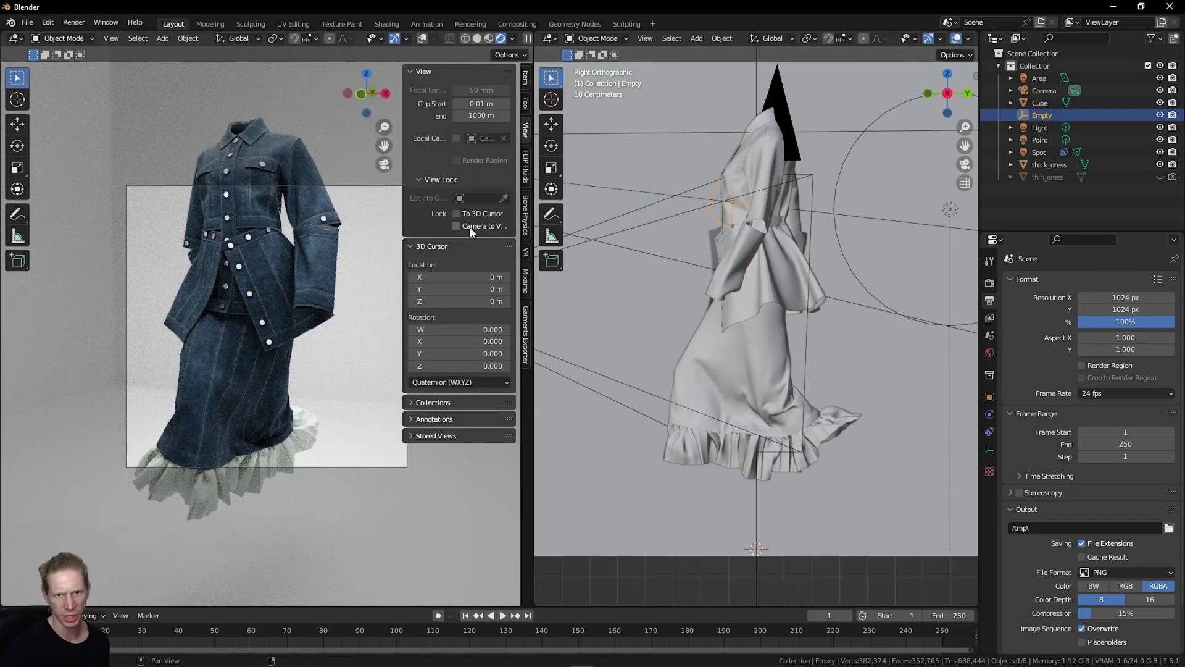
key(n)
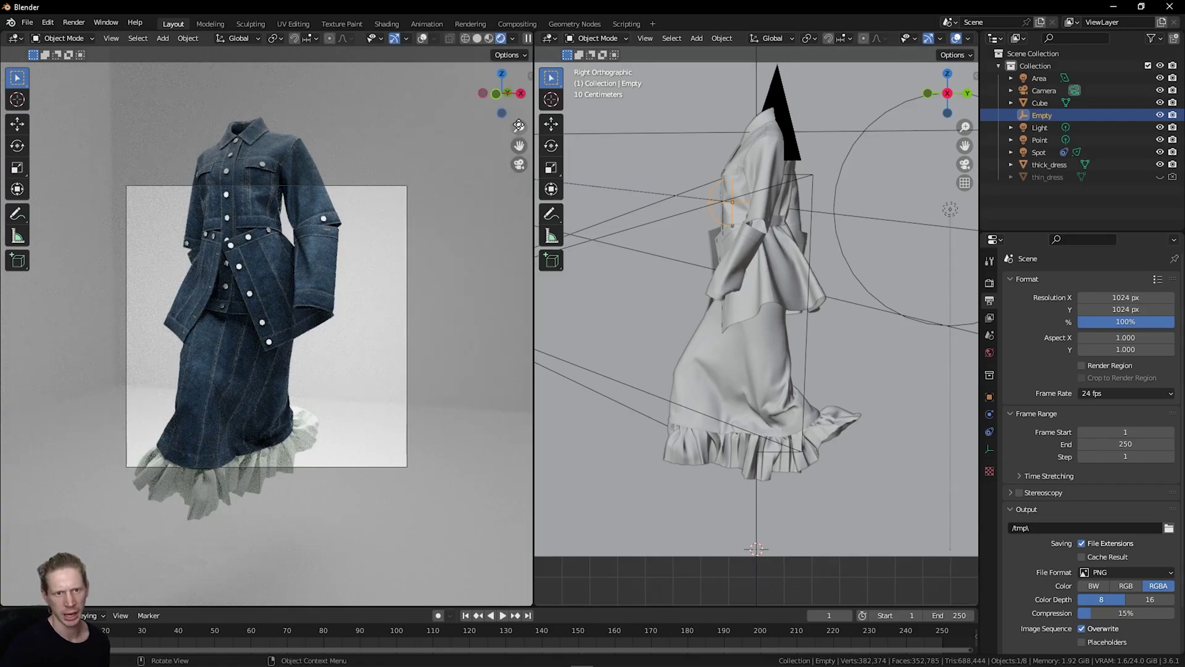
mouse_move(519, 127)
mouse_down()
mouse_move(519, 155)
mouse_move(536, 164)
mouse_move(520, 133)
mouse_up()
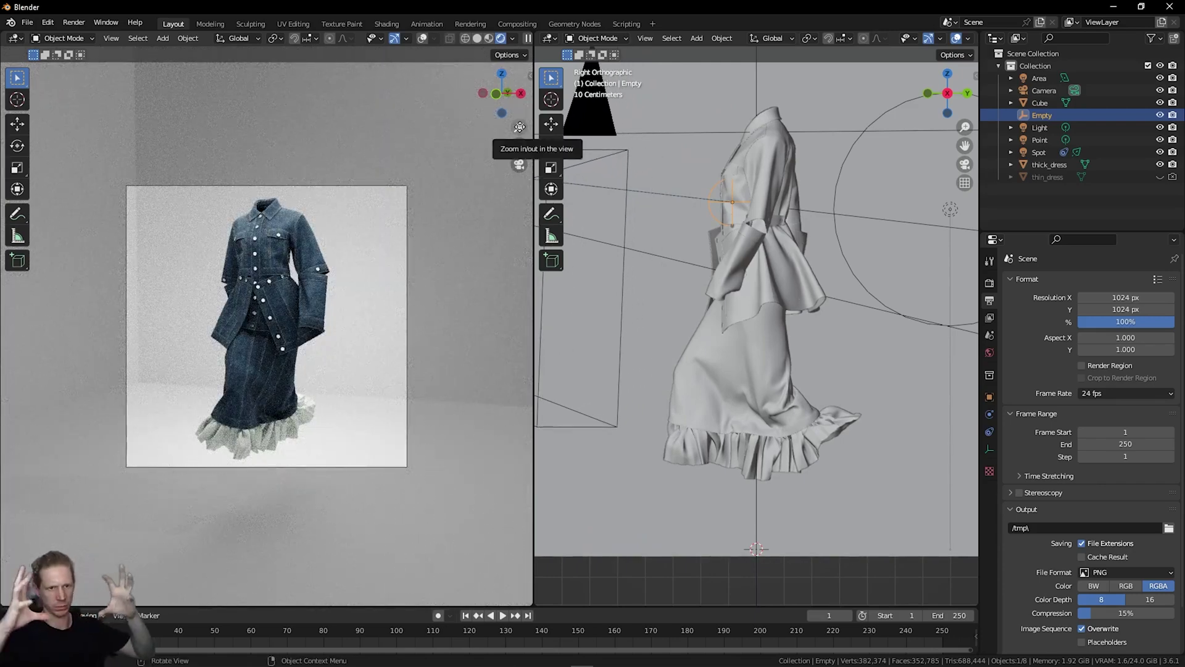
drag(519, 127, 519, 124)
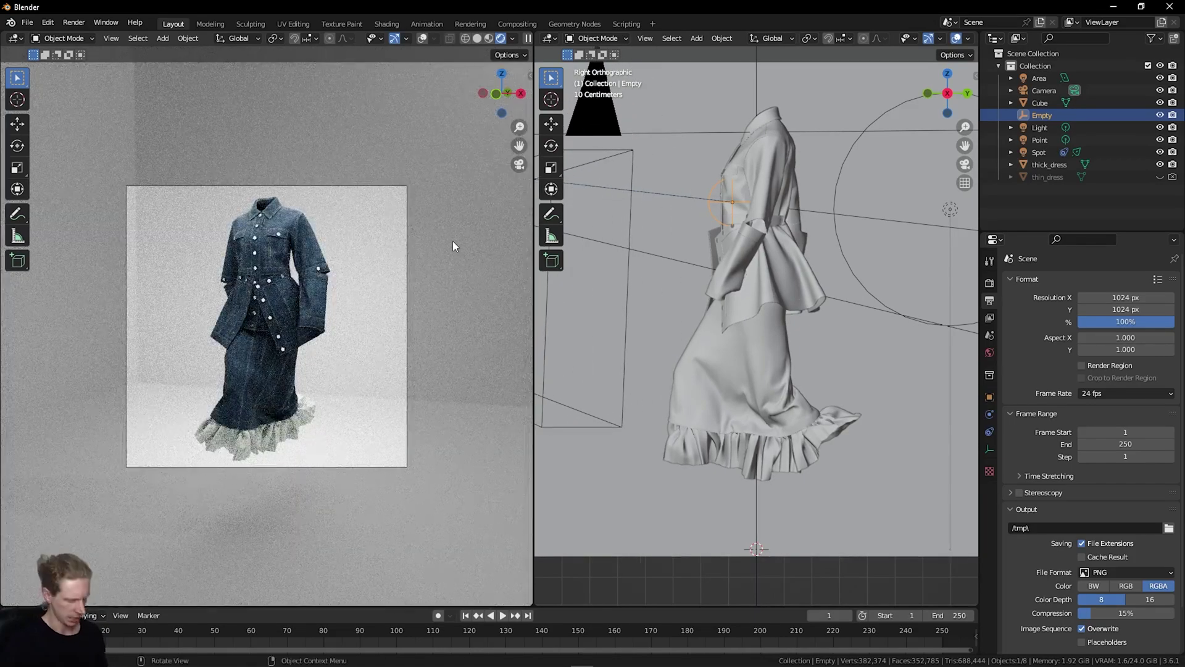
Unlock the camera from the view to enlarge its frame in the viewport, and relock it to fine-tune the framing.
key(n)
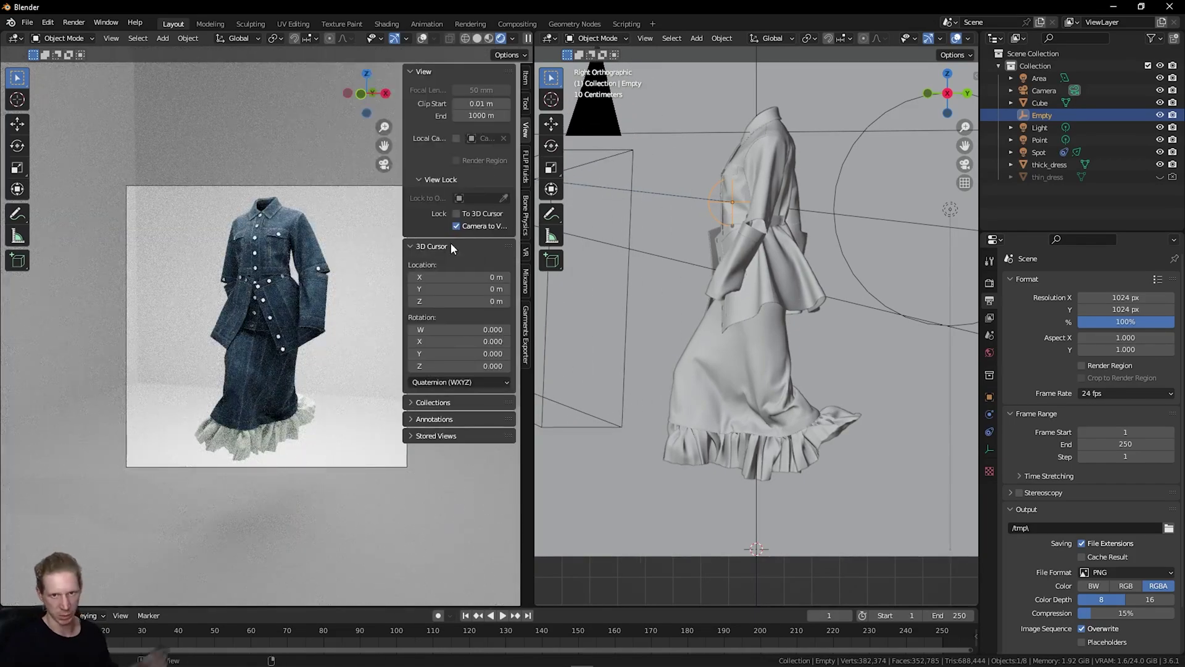
click(477, 225)
drag(384, 126, 383, 101)
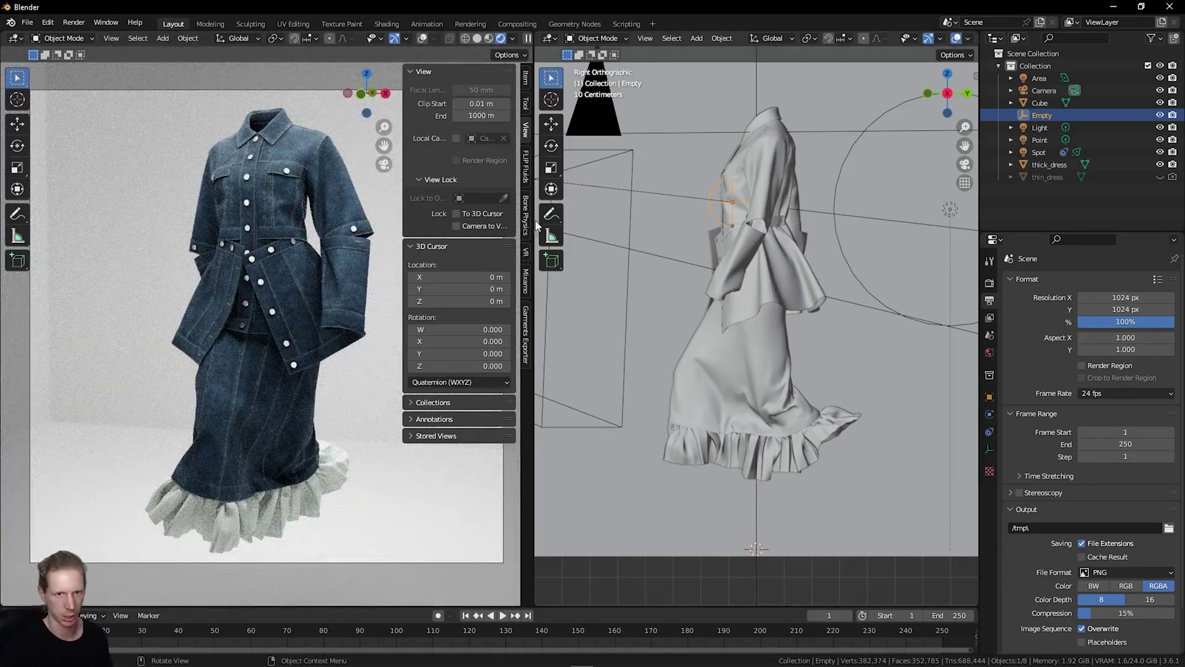
click(477, 226)
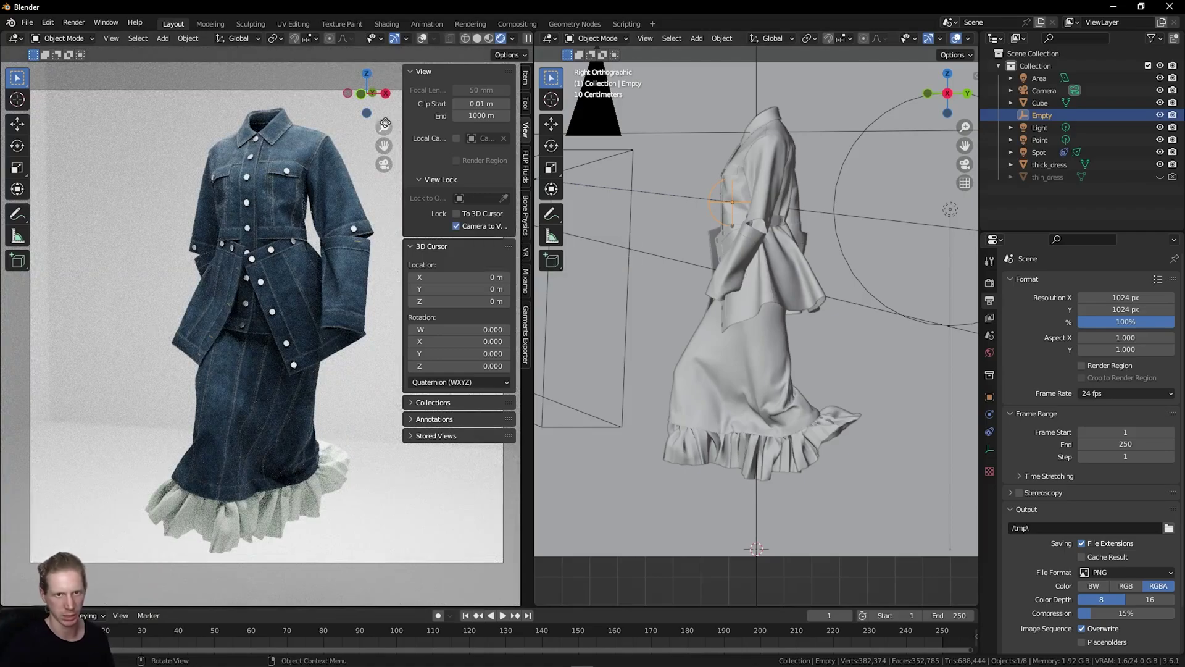
drag(372, 100, 319, 103)
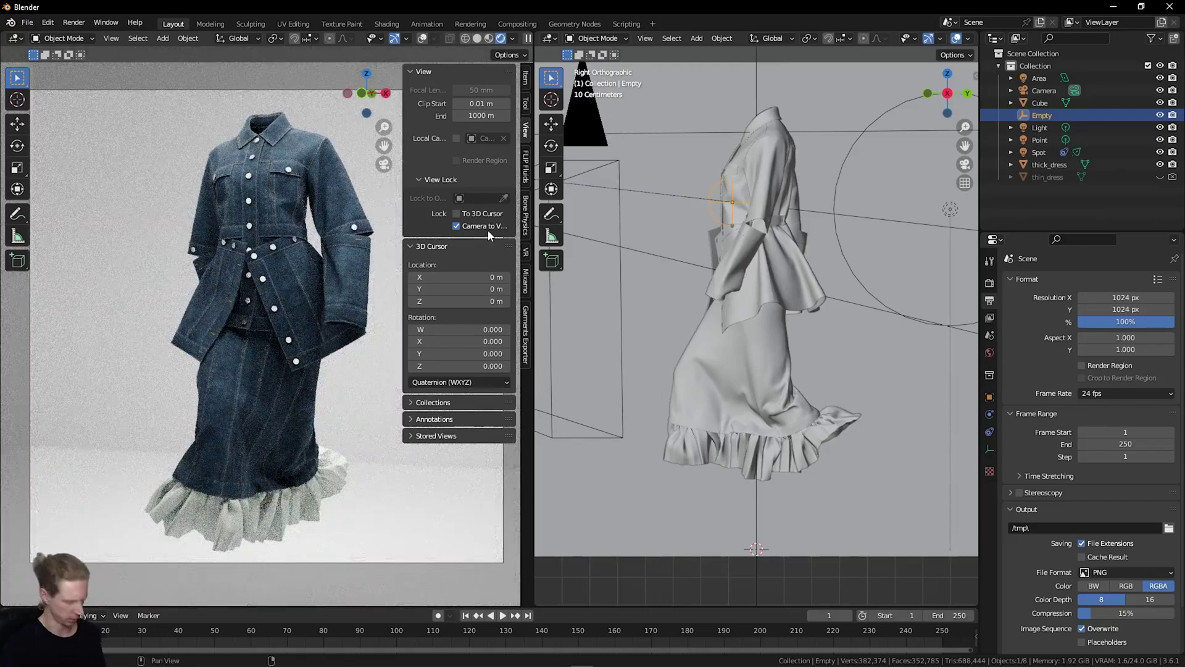
Leave the camera view to look at the dress from another angle and return to the camera view.
key(n)
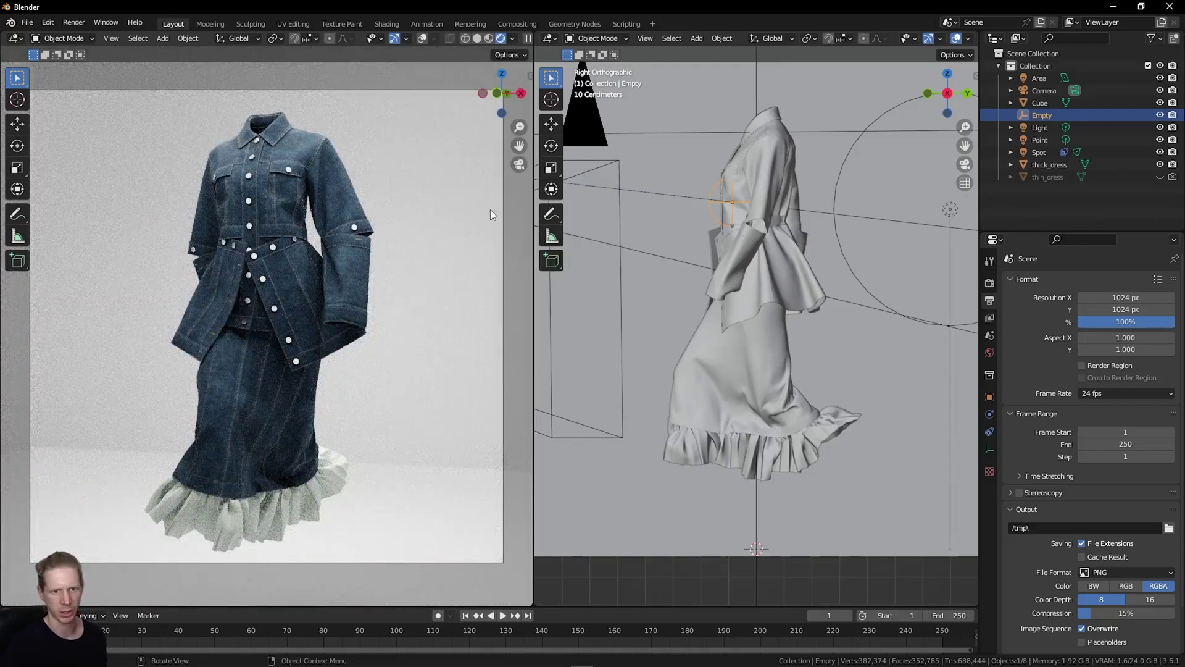
click(519, 165)
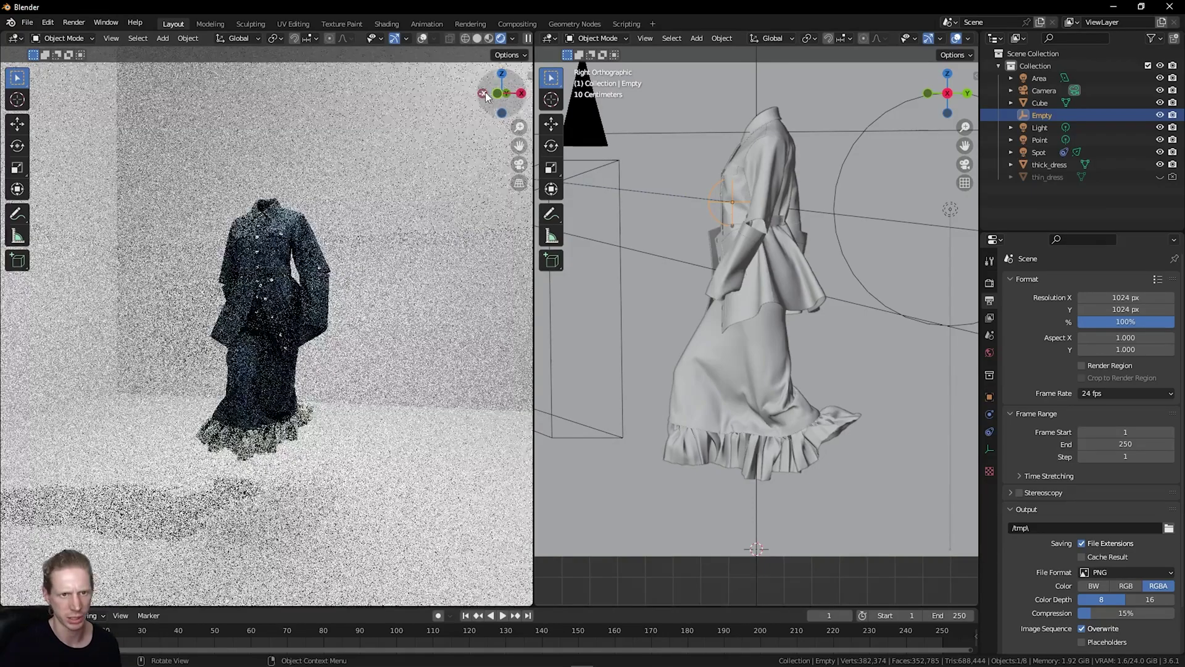
drag(502, 93, 505, 108)
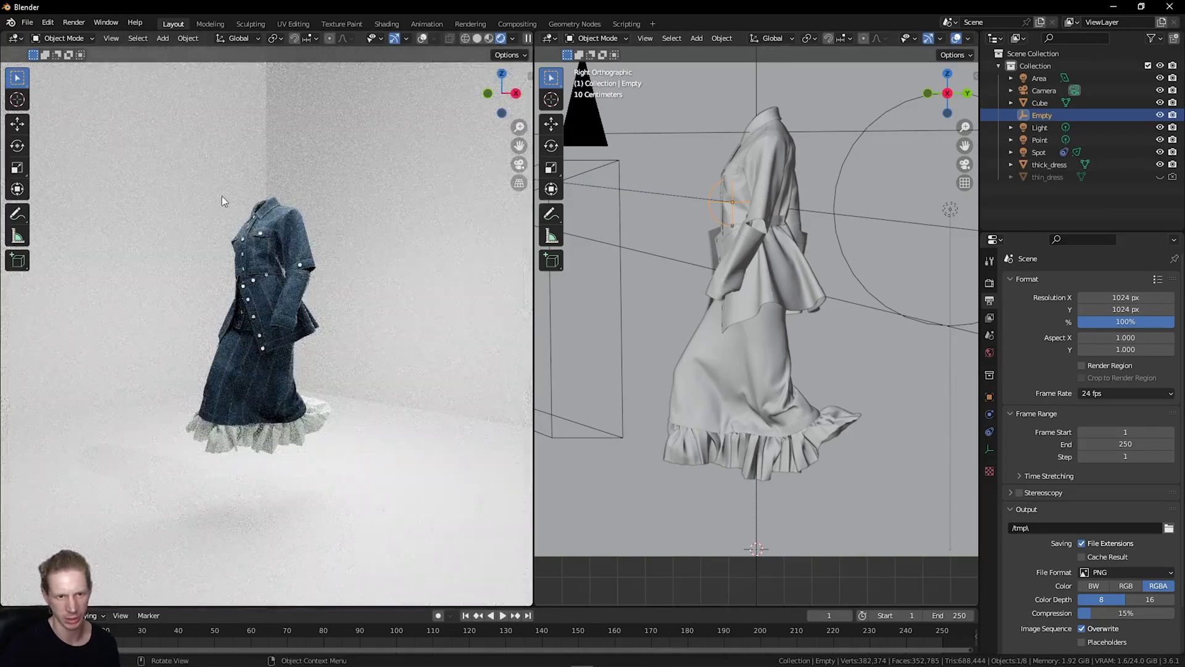
click(520, 164)
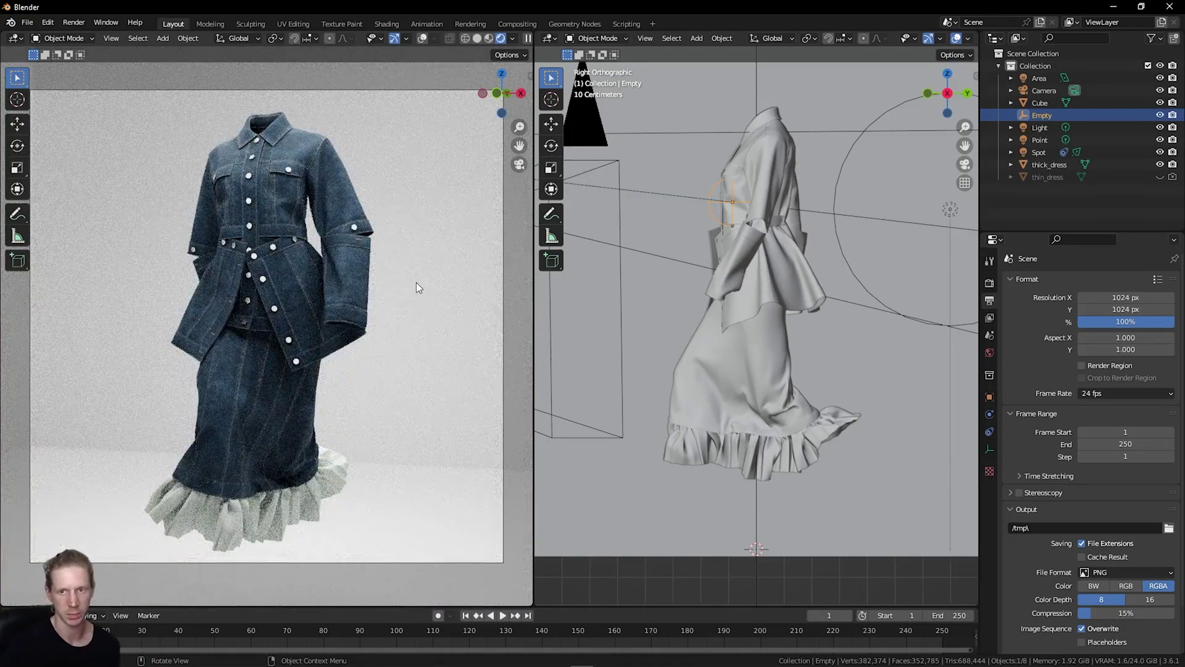
Duplicate the camera in place and make the copy the active scene camera.
scroll(794, 201, down, 5)
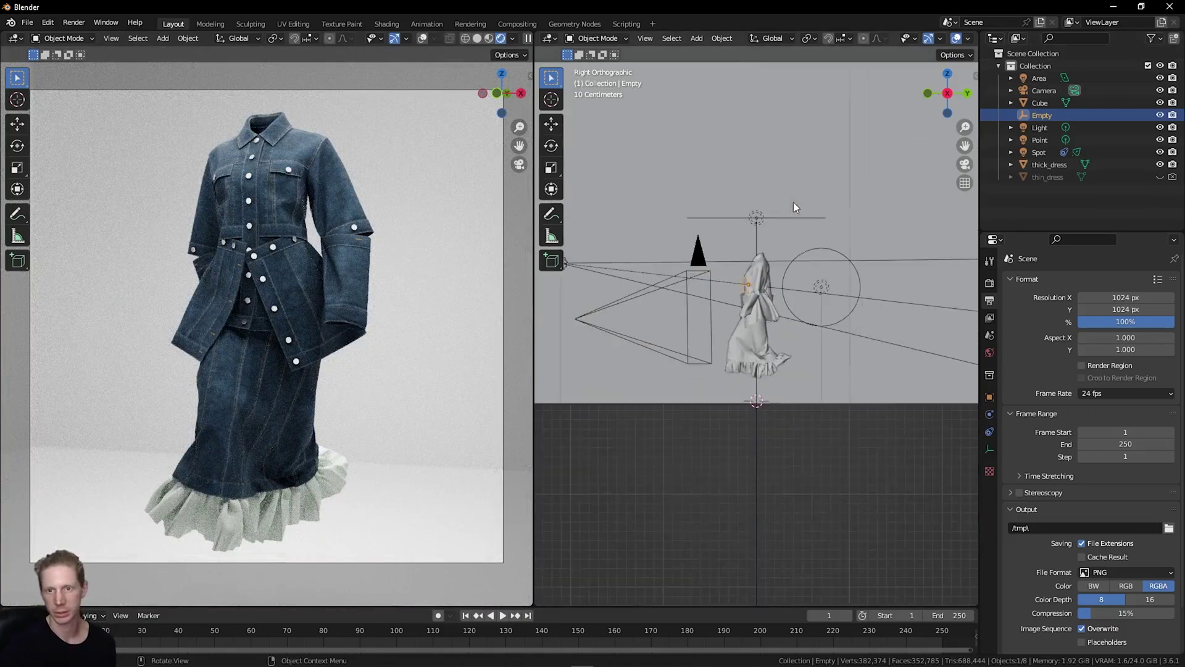
drag(948, 97, 929, 106)
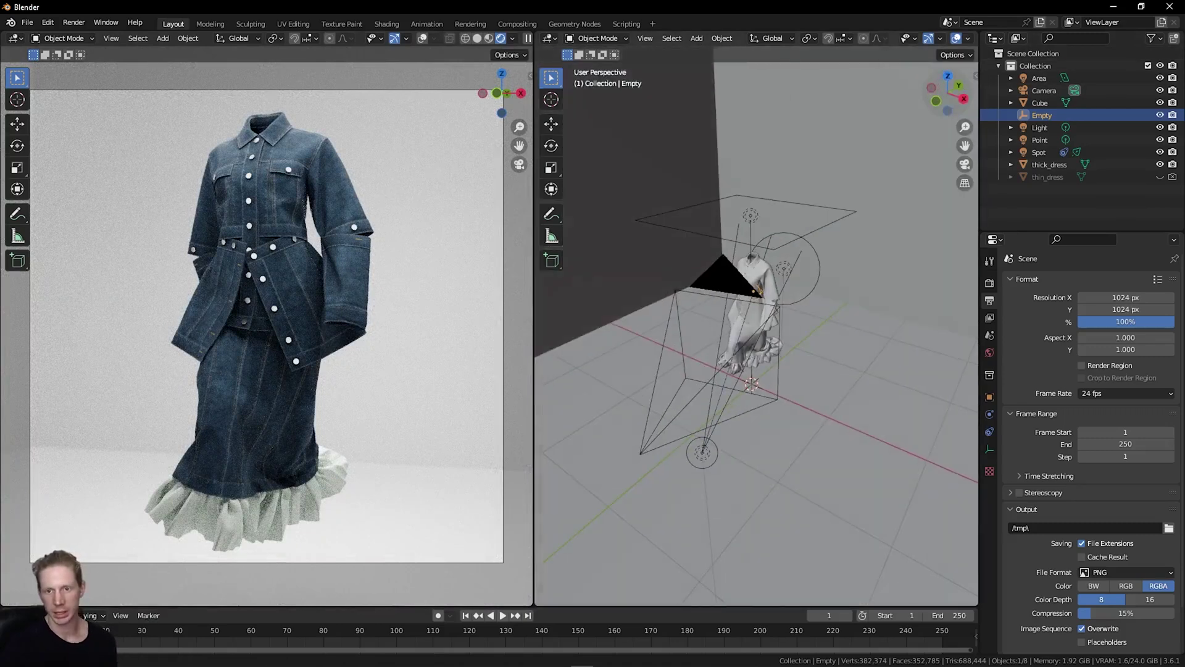
click(1045, 90)
key(shift+d)
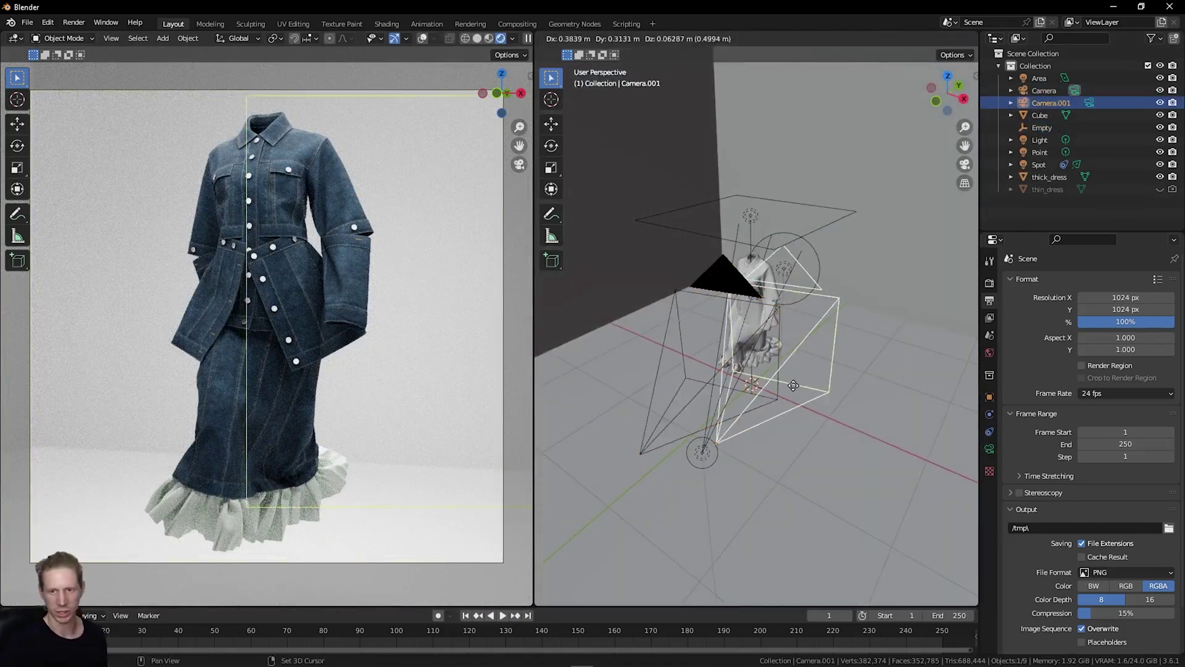
right_click(792, 384)
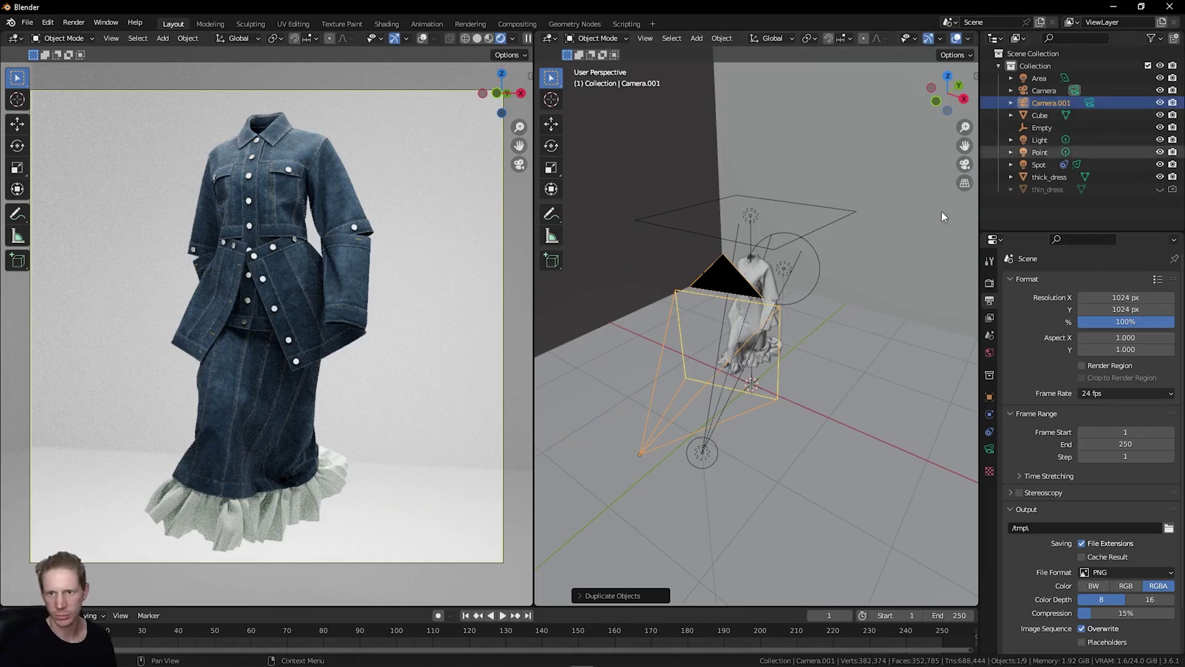
click(1090, 103)
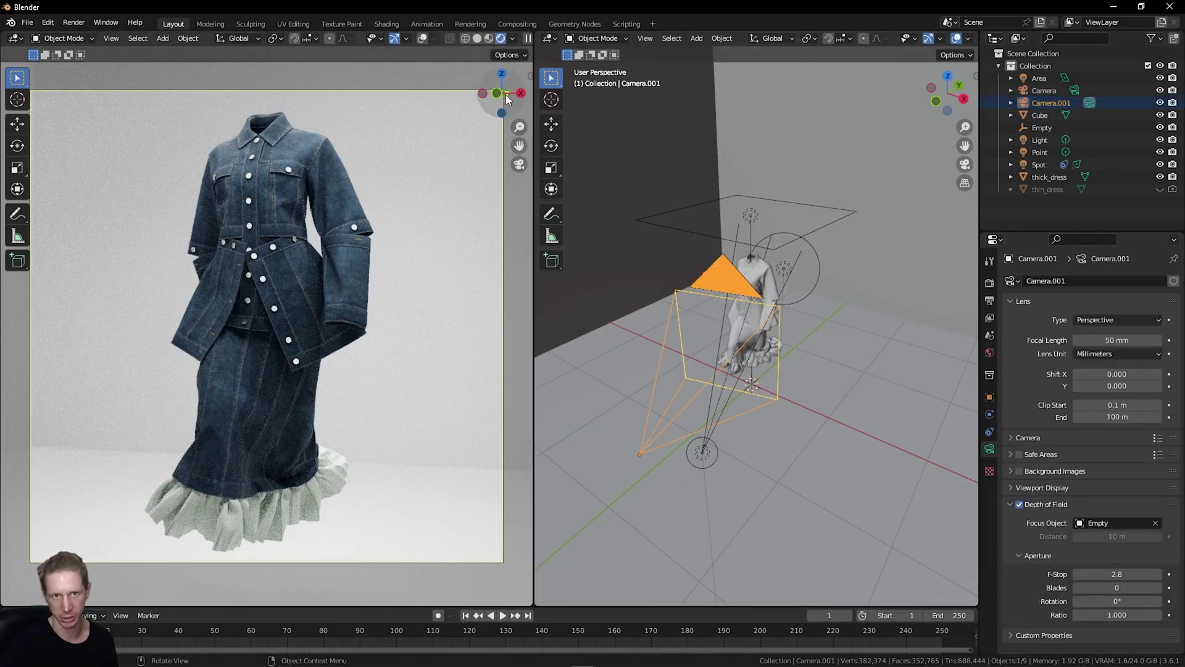
Reframe the duplicate camera as an angled close-up of the dress's upper part and make the original camera active again.
key(n)
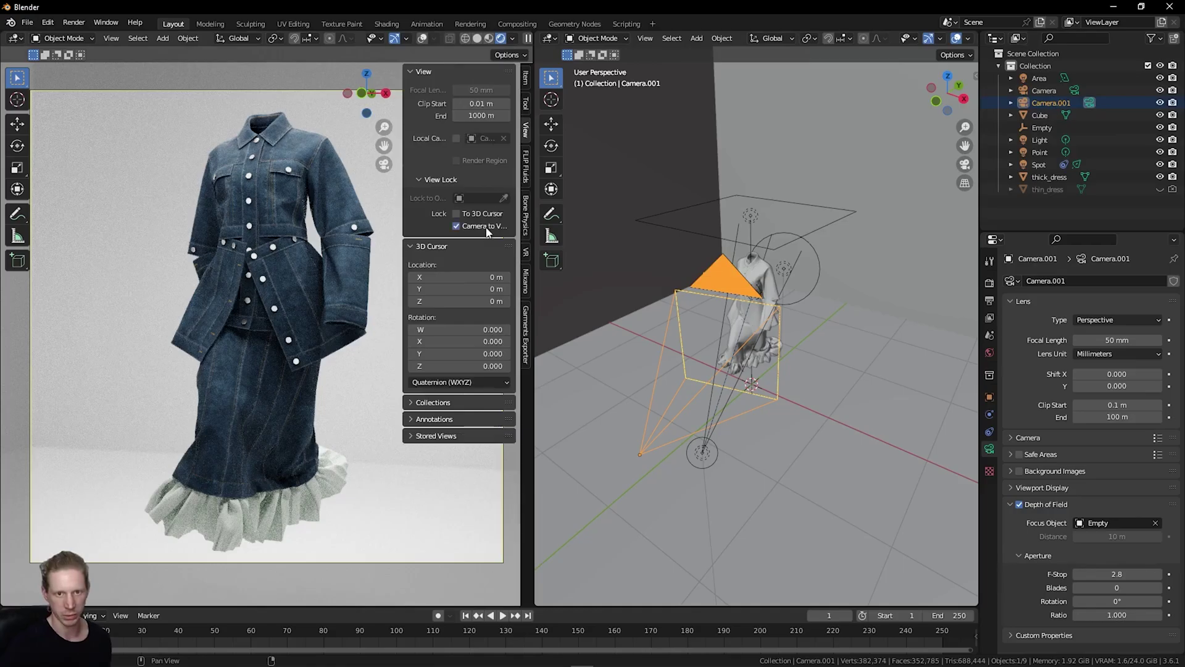
key(n)
drag(499, 100, 463, 99)
drag(519, 127, 502, 261)
drag(503, 97, 500, 97)
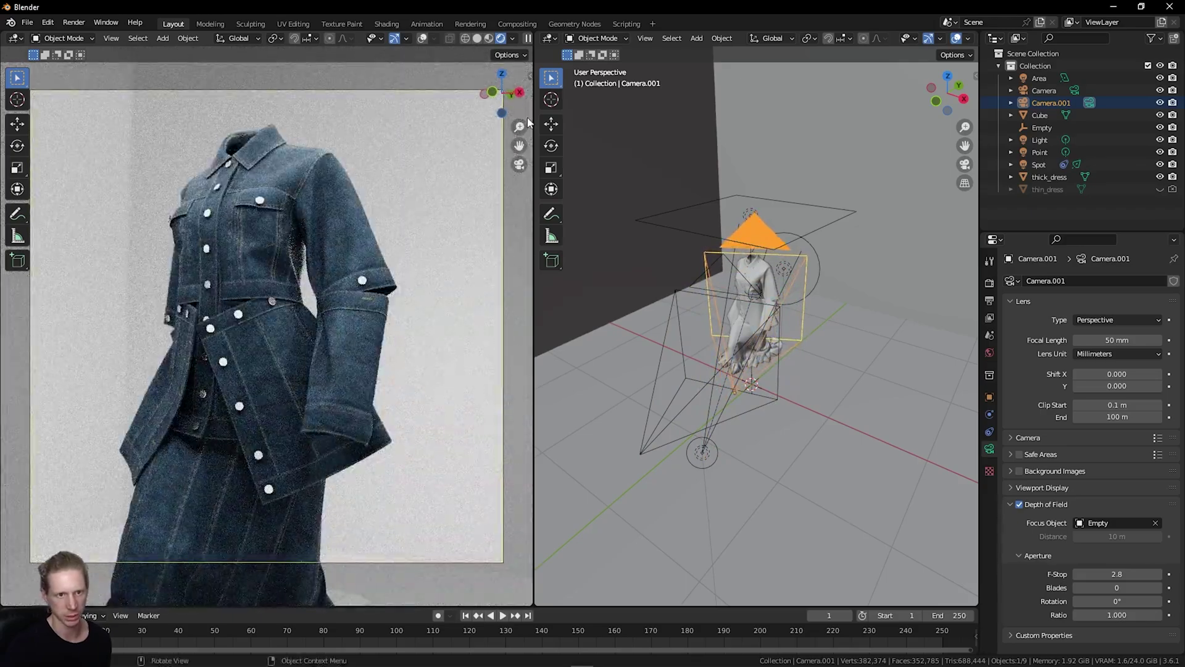
drag(505, 87, 508, 88)
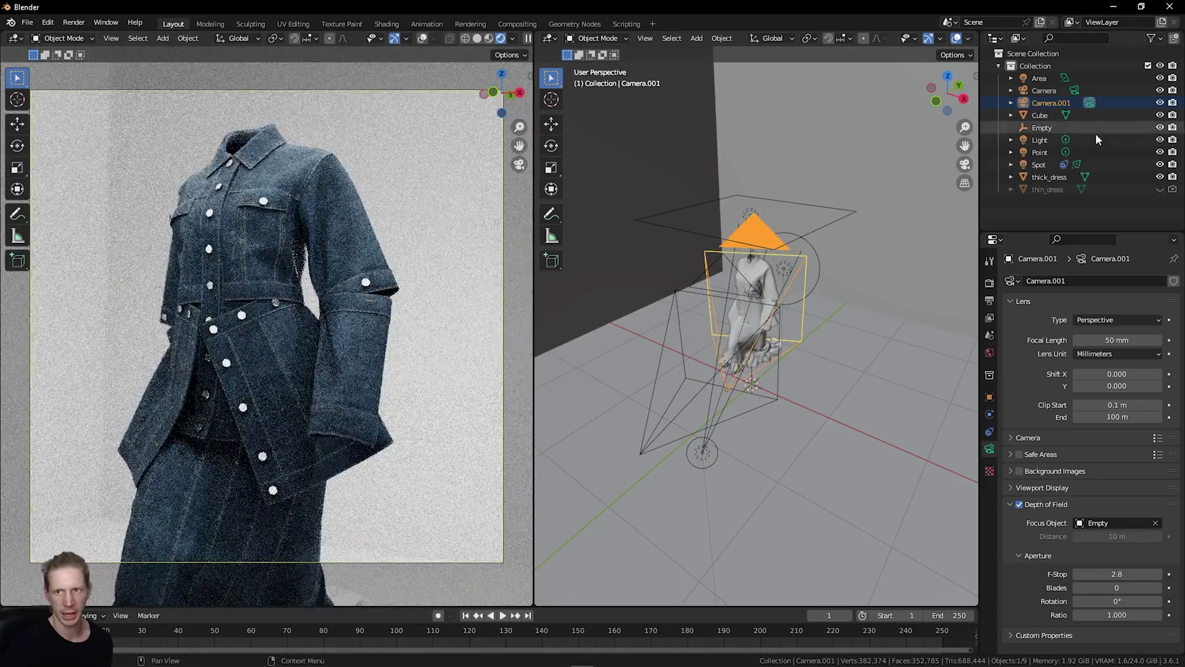
click(1075, 91)
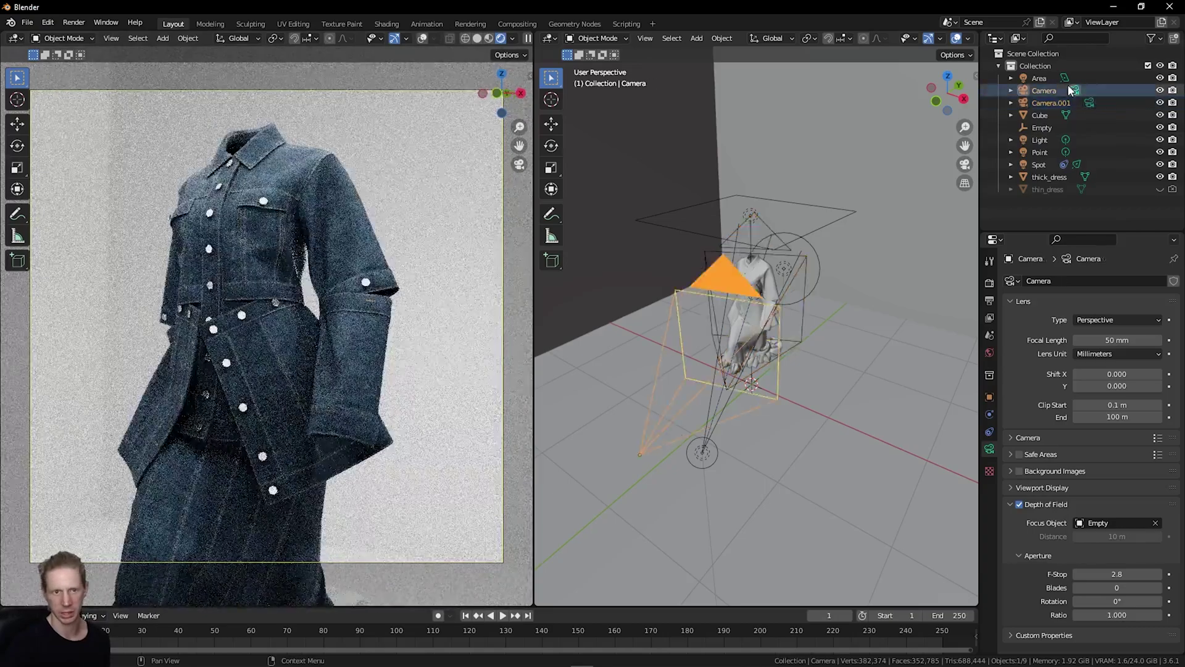
click(1073, 91)
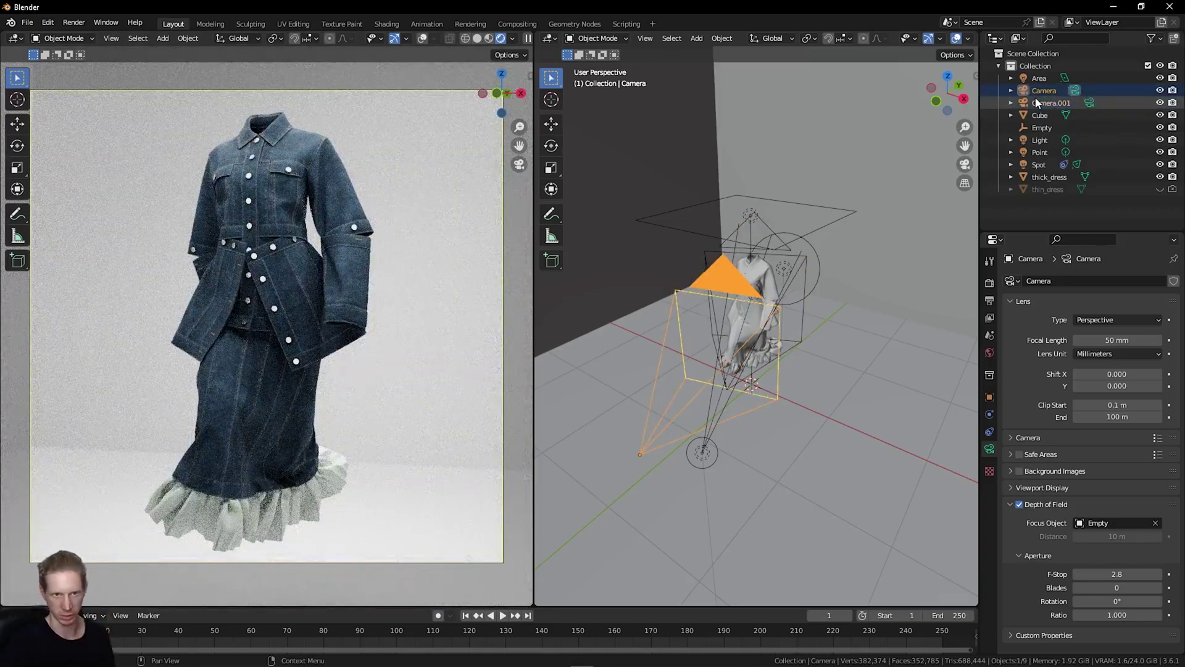
Set the render's maximum samples to 1024 after trying 2048, and show the camera viewport in solid shading.
click(990, 301)
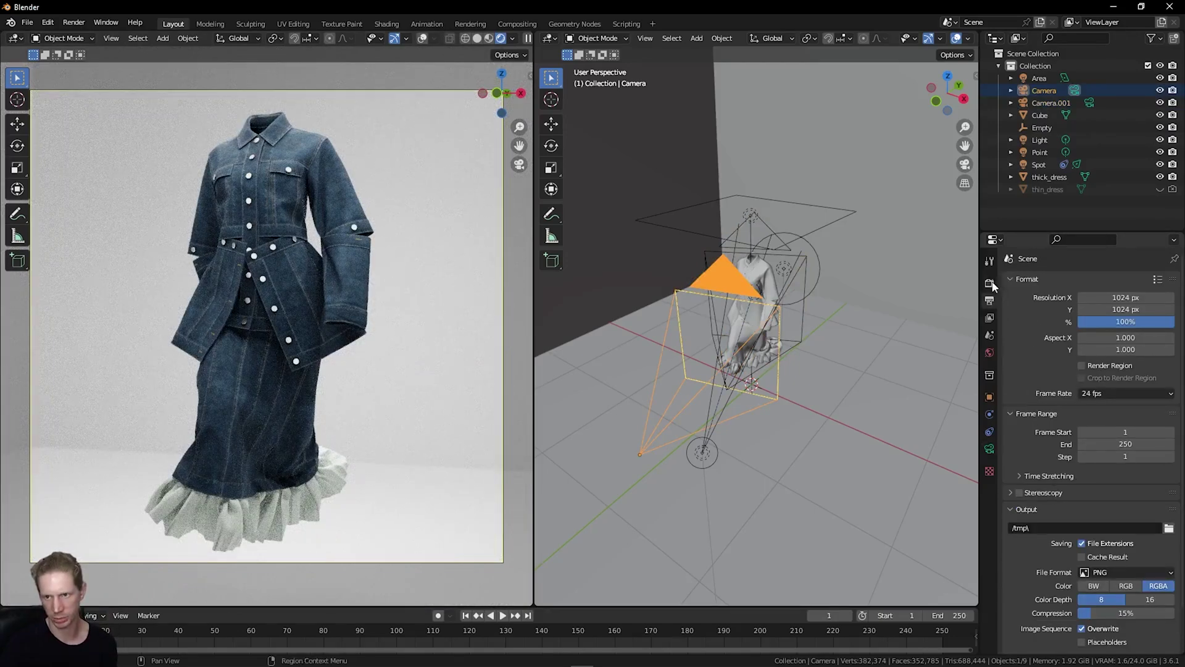
click(990, 284)
scroll(1069, 360, down, 3)
scroll(1069, 361, up, 1)
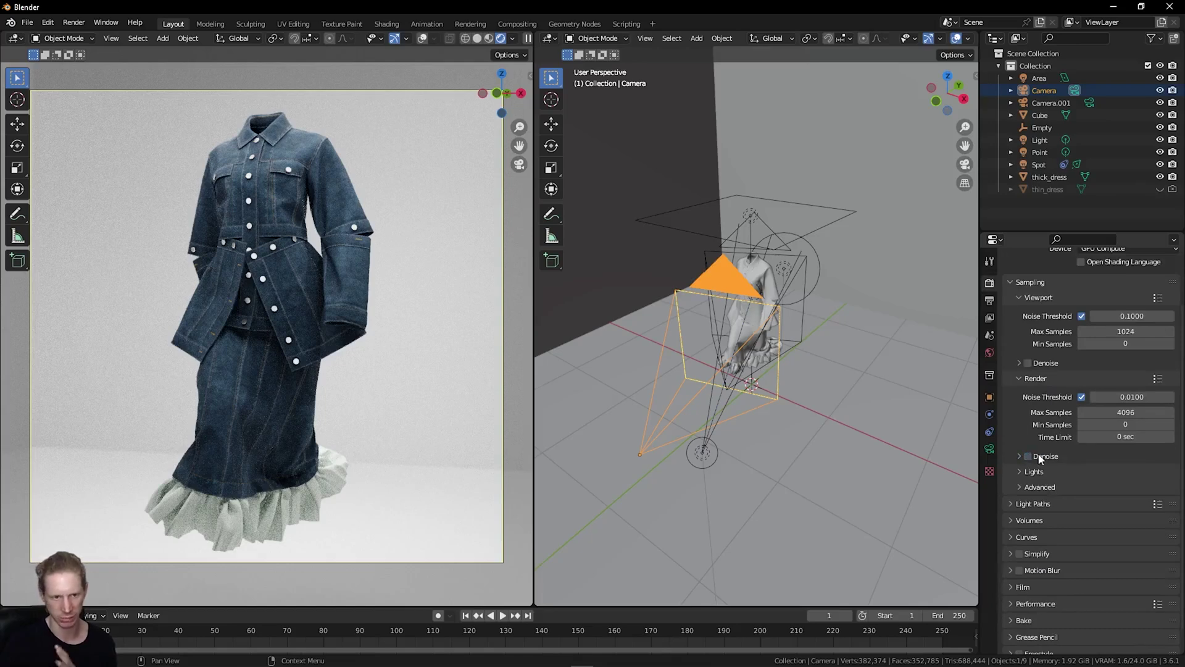
click(1131, 412)
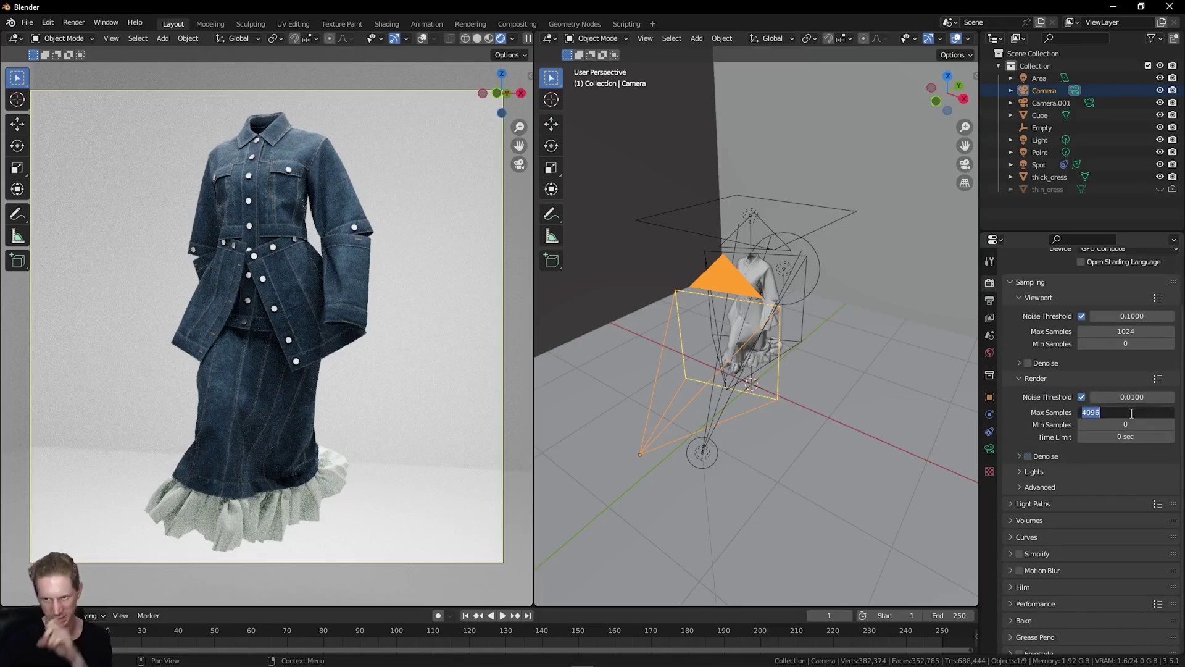
text(2048)
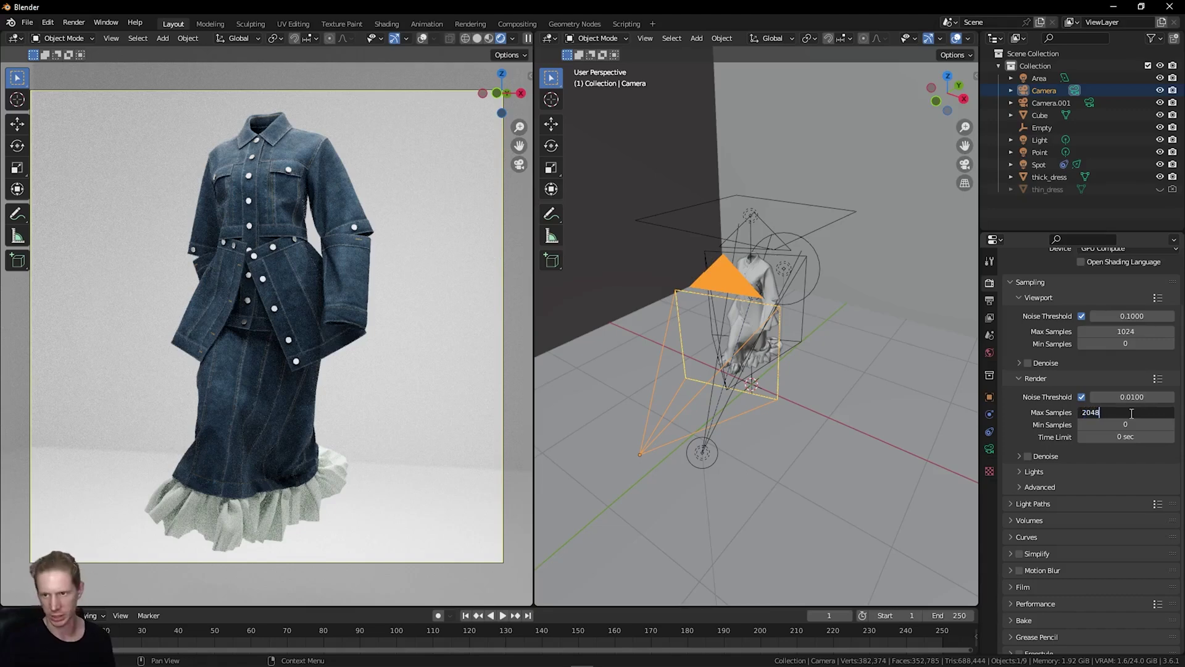
key(Return)
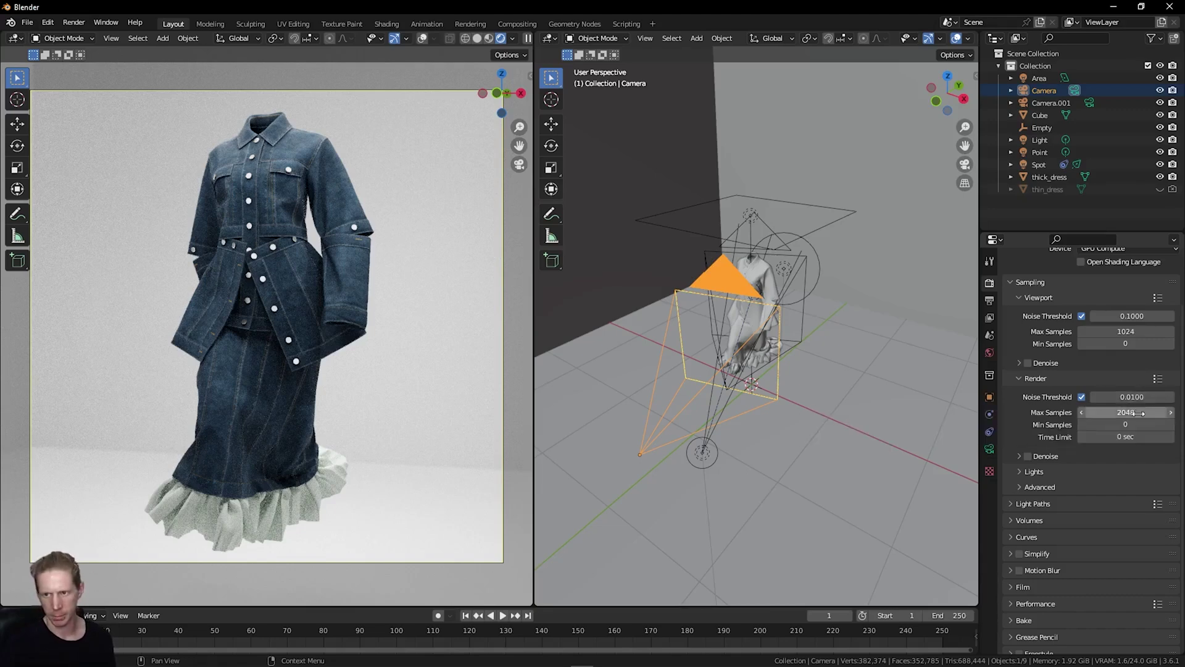
click(1136, 413)
text(1024)
key(Return)
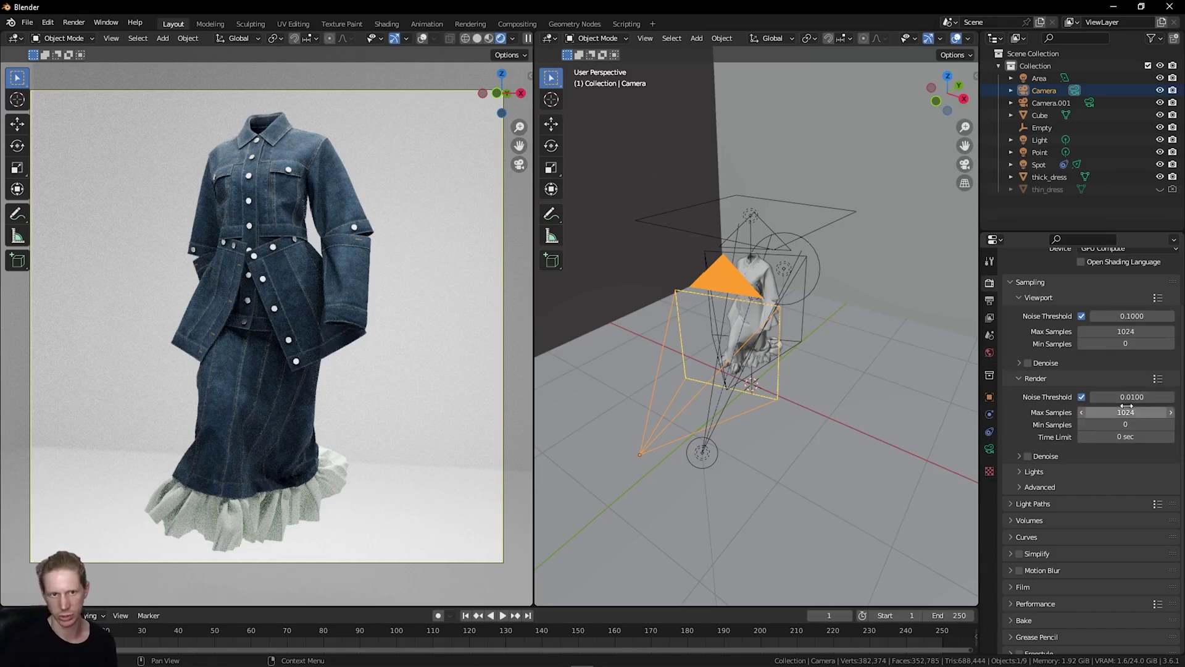
click(480, 39)
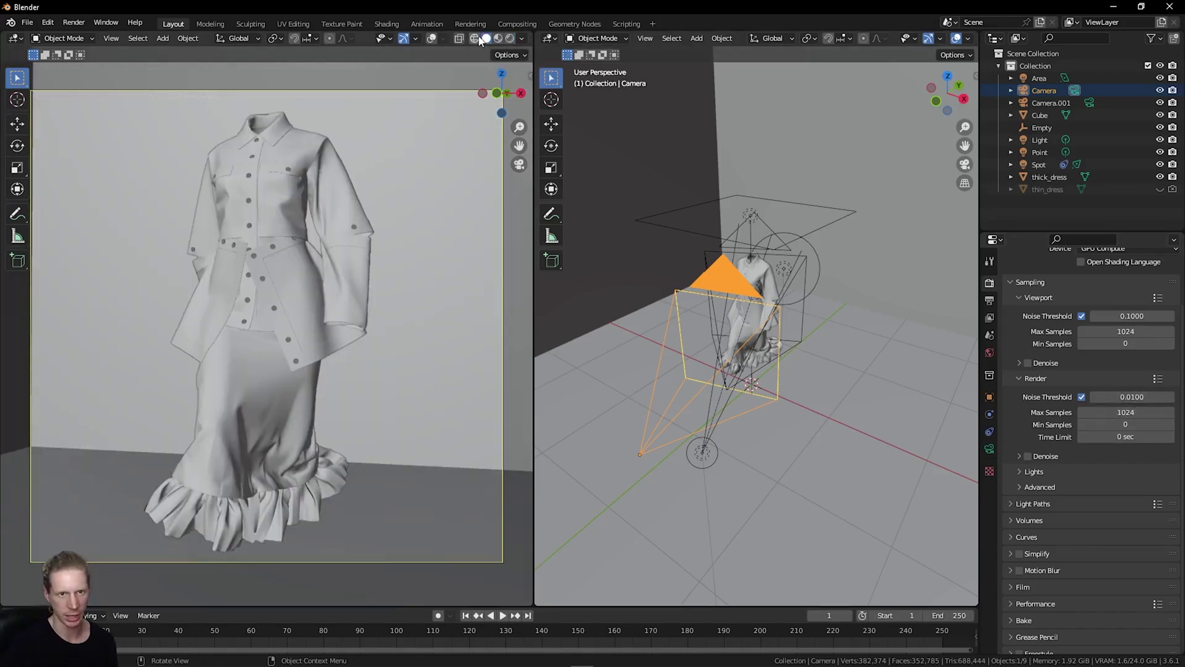
Render a still image from the full-dress camera and move the render window aside to uncover the main window.
click(73, 23)
click(86, 36)
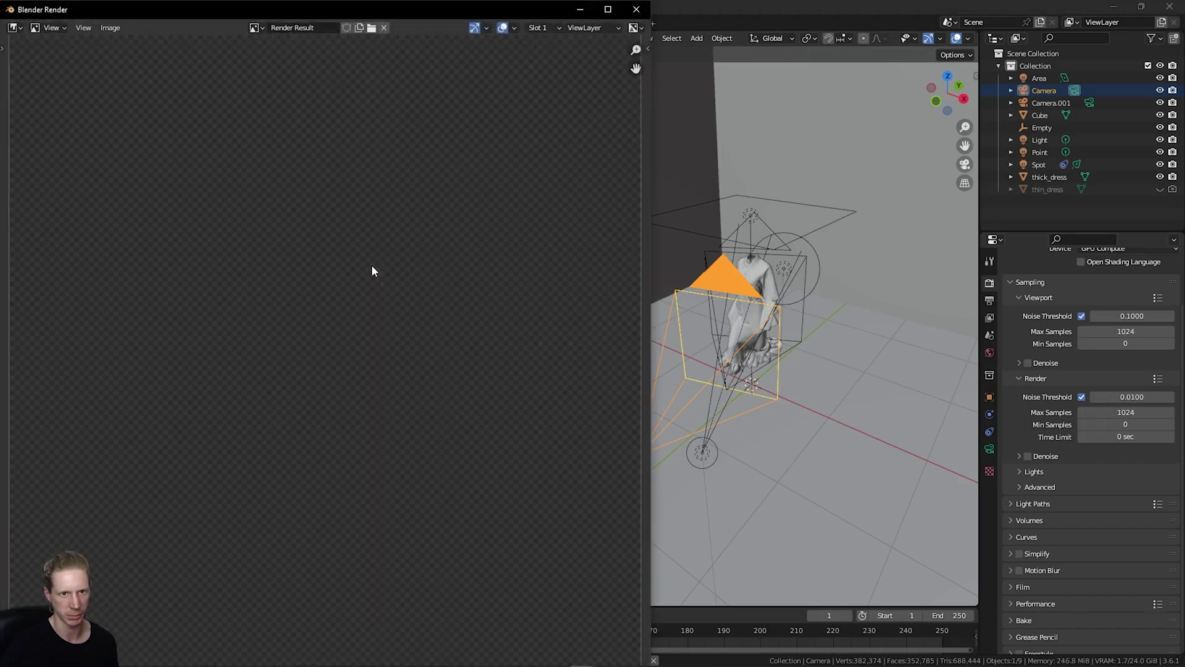
drag(304, 11, 694, 75)
Check the Cycles render devices in the system preferences and close the preferences.
click(47, 22)
click(81, 198)
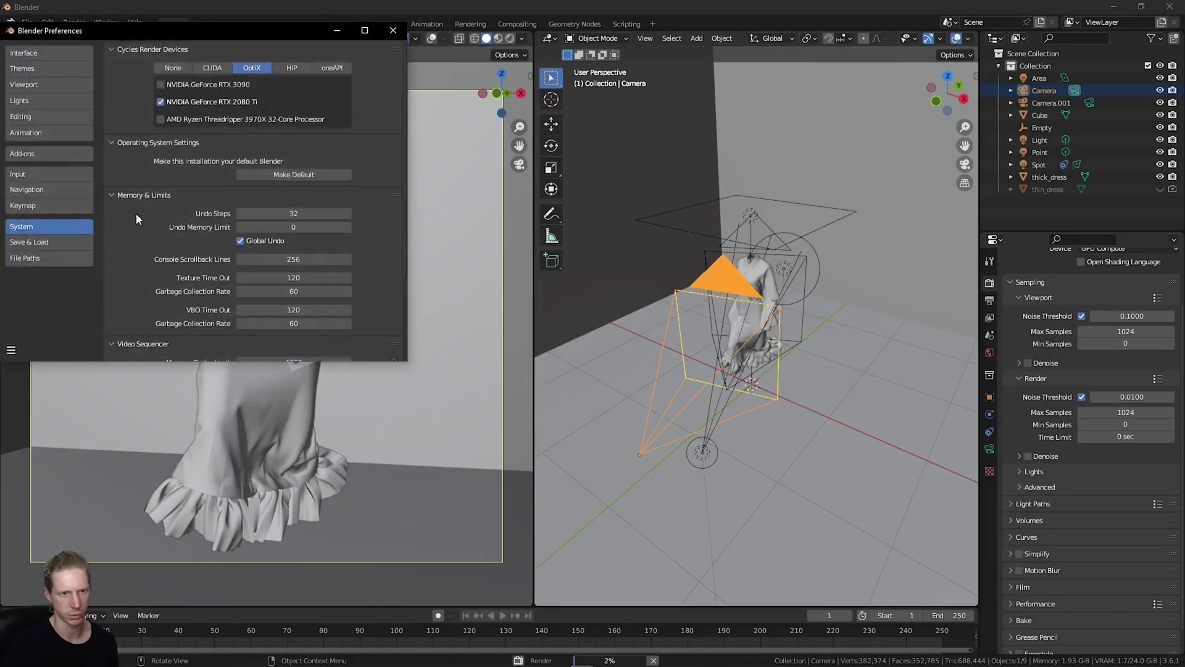
click(393, 30)
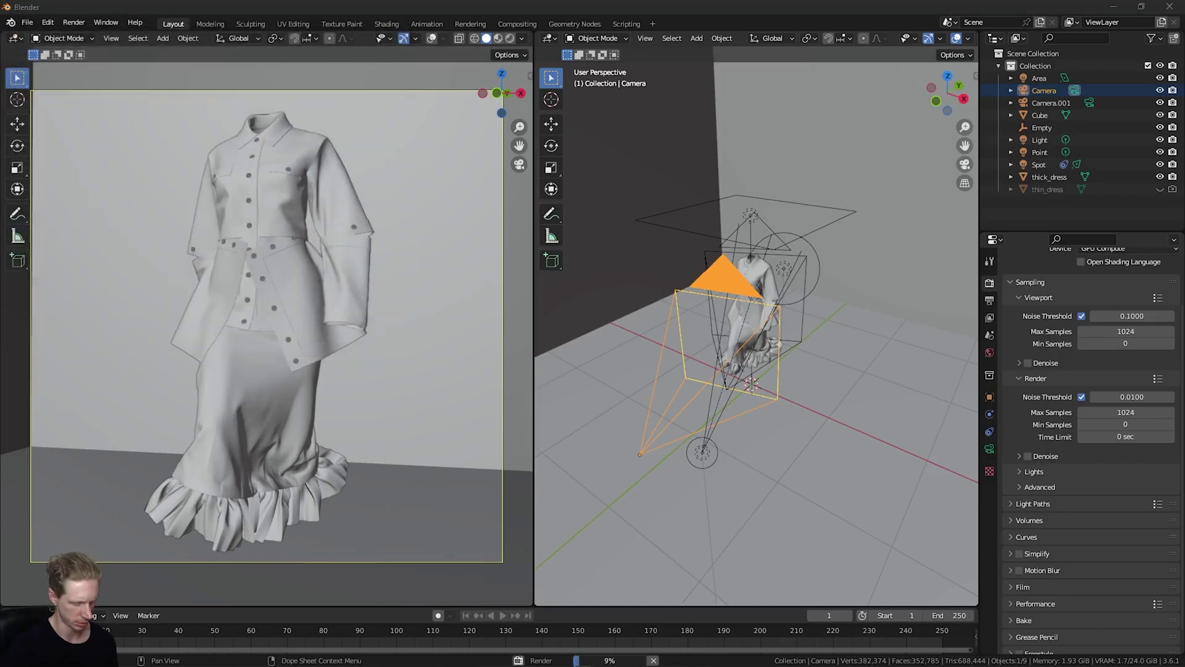
Bring the render window back to the front and examine the dress's ruffled hem, skirt and jacket up close and as a whole.
key(alt+Tab)
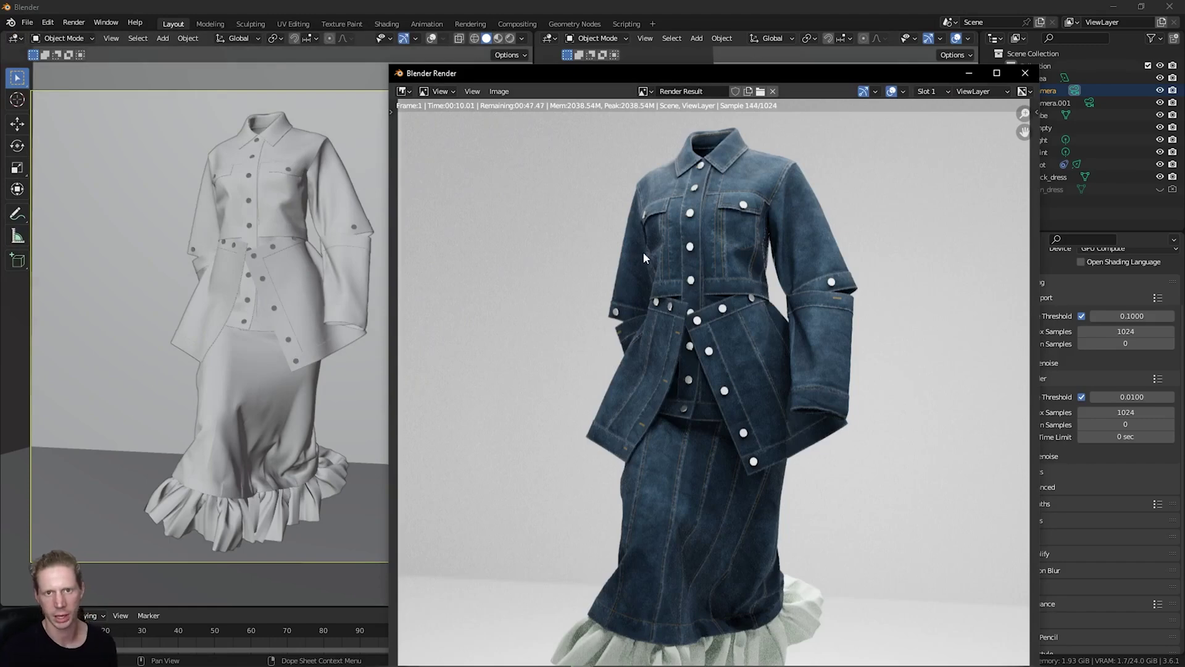
middle_drag(779, 558, 801, 234)
scroll(794, 435, up, 3)
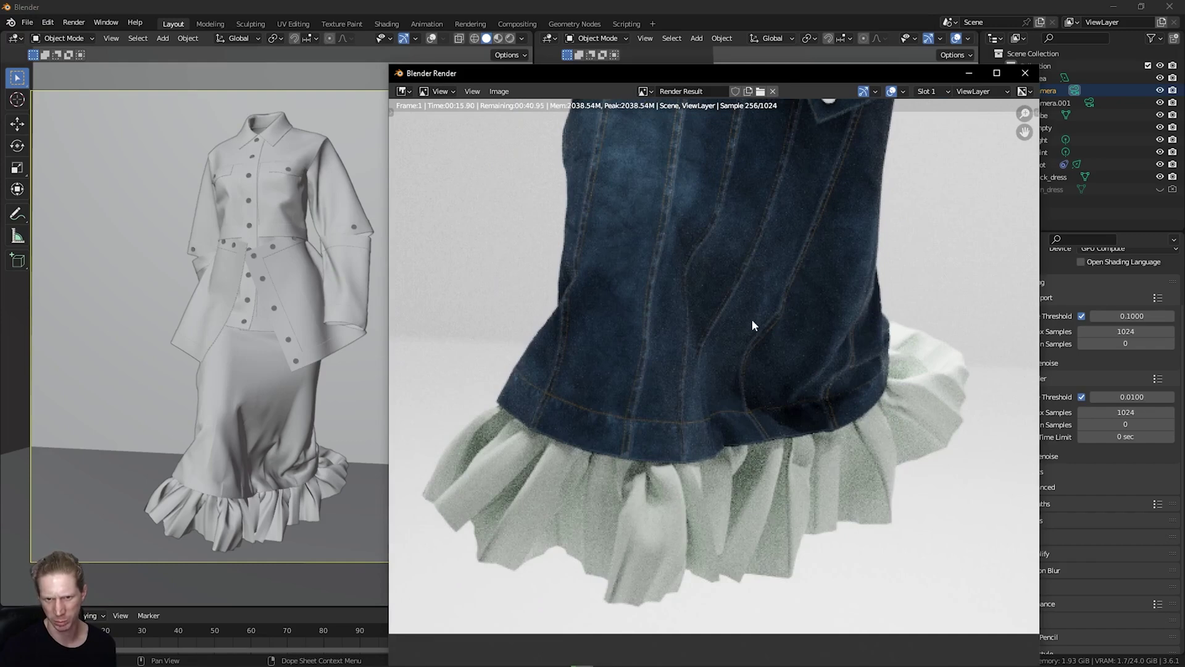
scroll(762, 465, down, 5)
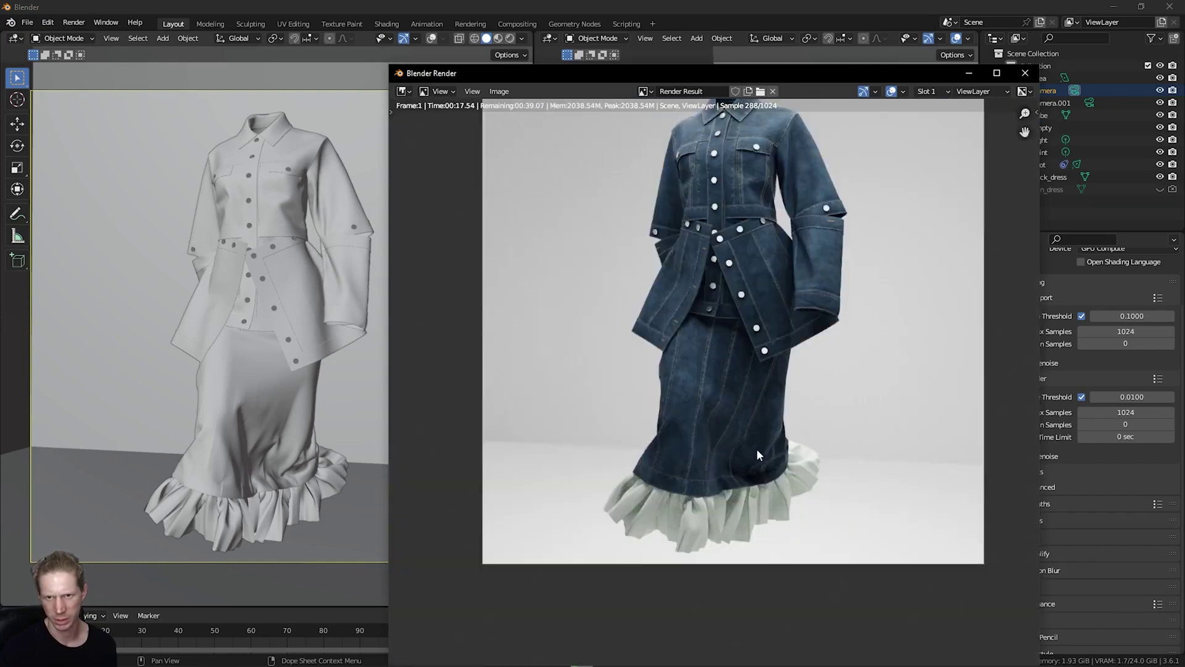
middle_drag(757, 449, 756, 481)
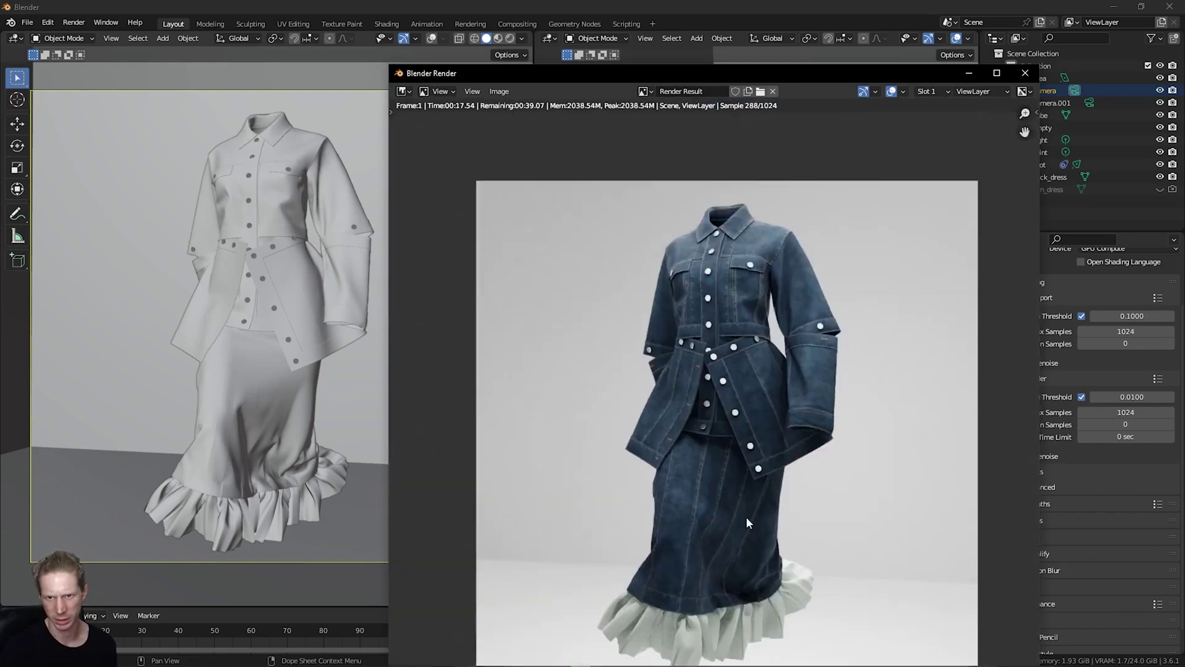
scroll(758, 463, up, 2)
mouse_move(759, 252)
middle_down()
mouse_move(737, 341)
mouse_move(761, 320)
mouse_move(749, 235)
middle_up()
scroll(739, 342, down, 2)
scroll(731, 371, up, 6)
scroll(730, 370, down, 8)
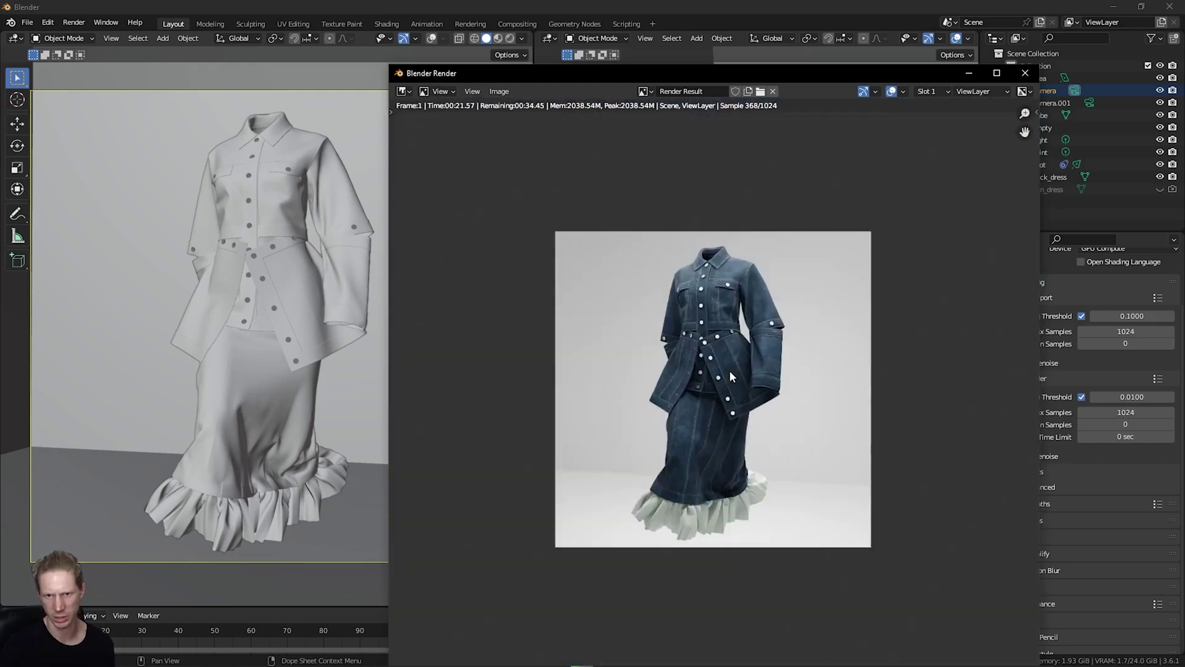
middle_drag(729, 376, 730, 389)
scroll(753, 337, up, 2)
middle_drag(753, 337, 746, 324)
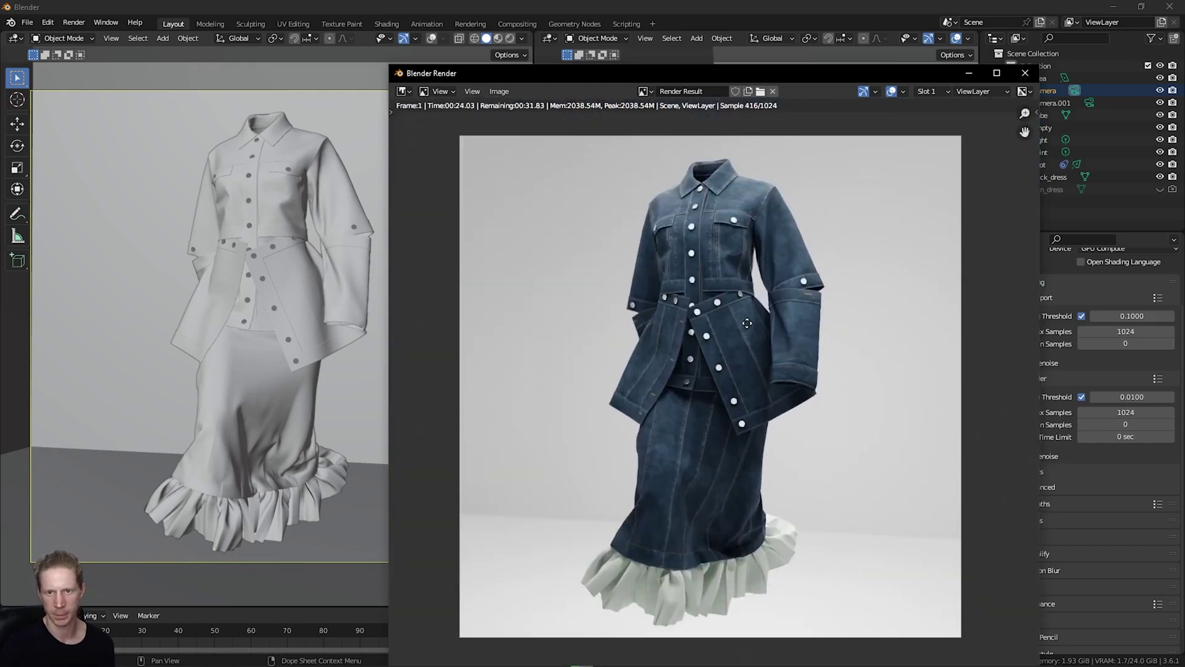